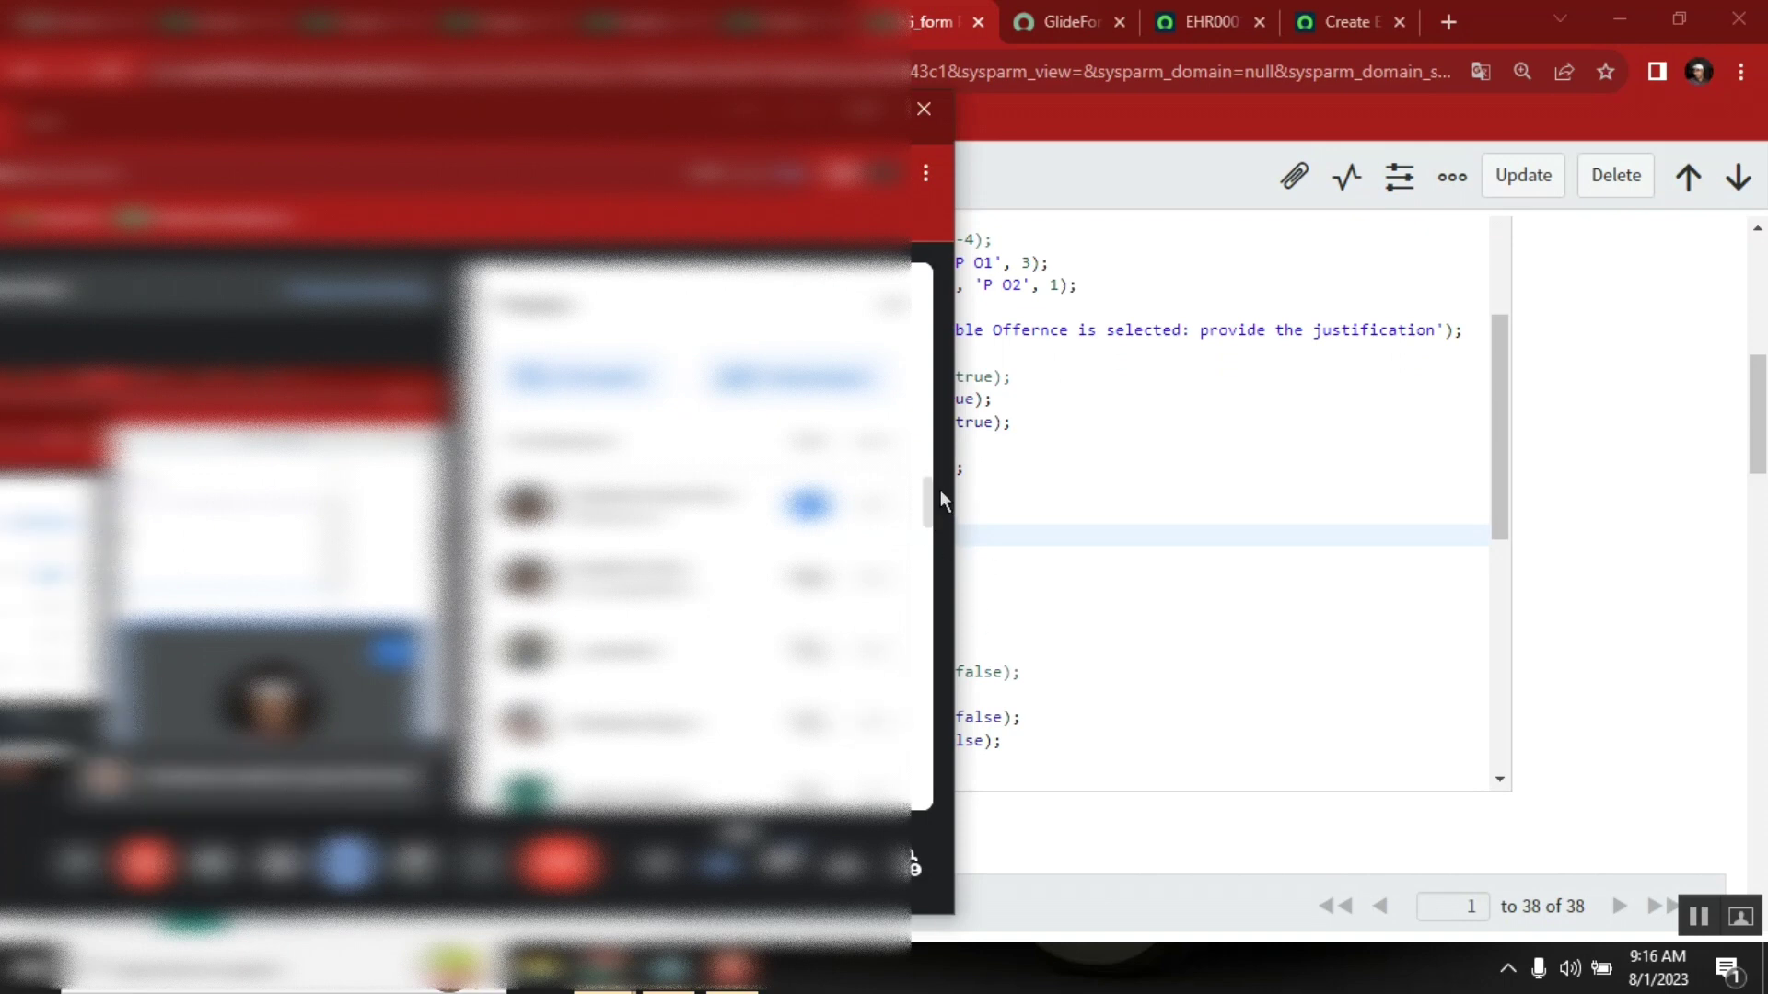
left_click_drag(927, 502, 929, 470)
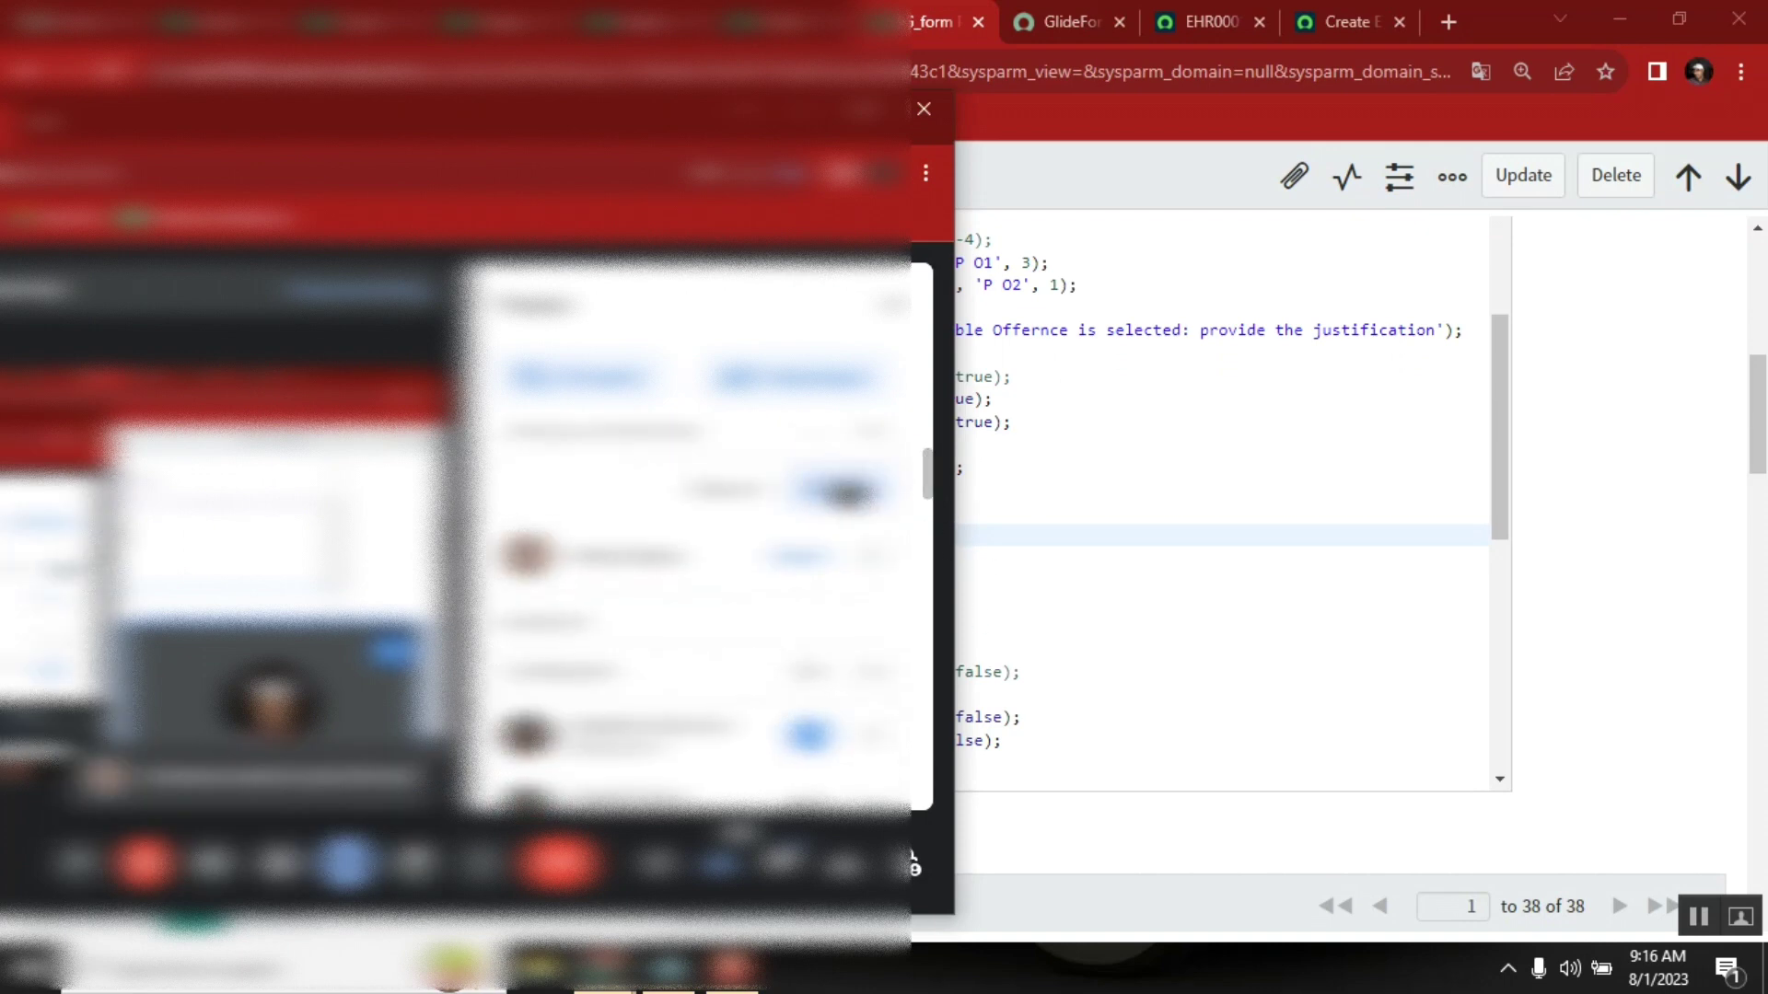
Step: Leave the Google Meet window and return to the EHR0001037 record tab
left_click(830, 489)
left_click(452, 660)
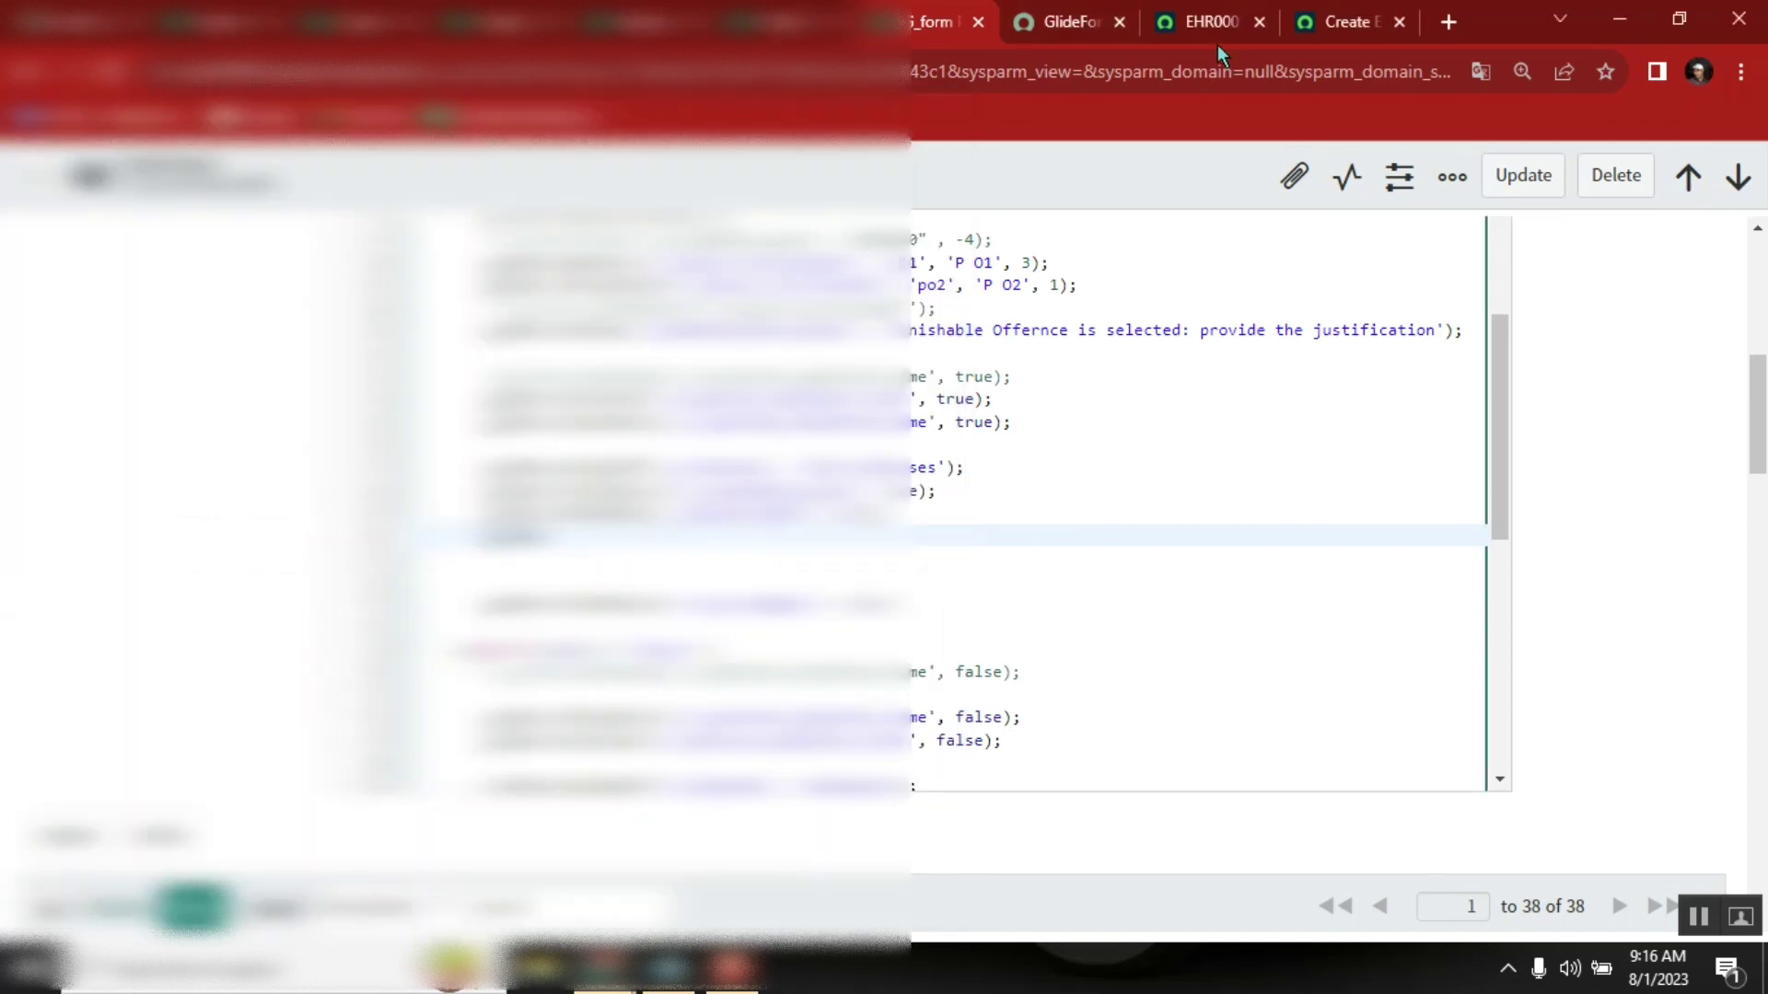
left_click(1204, 22)
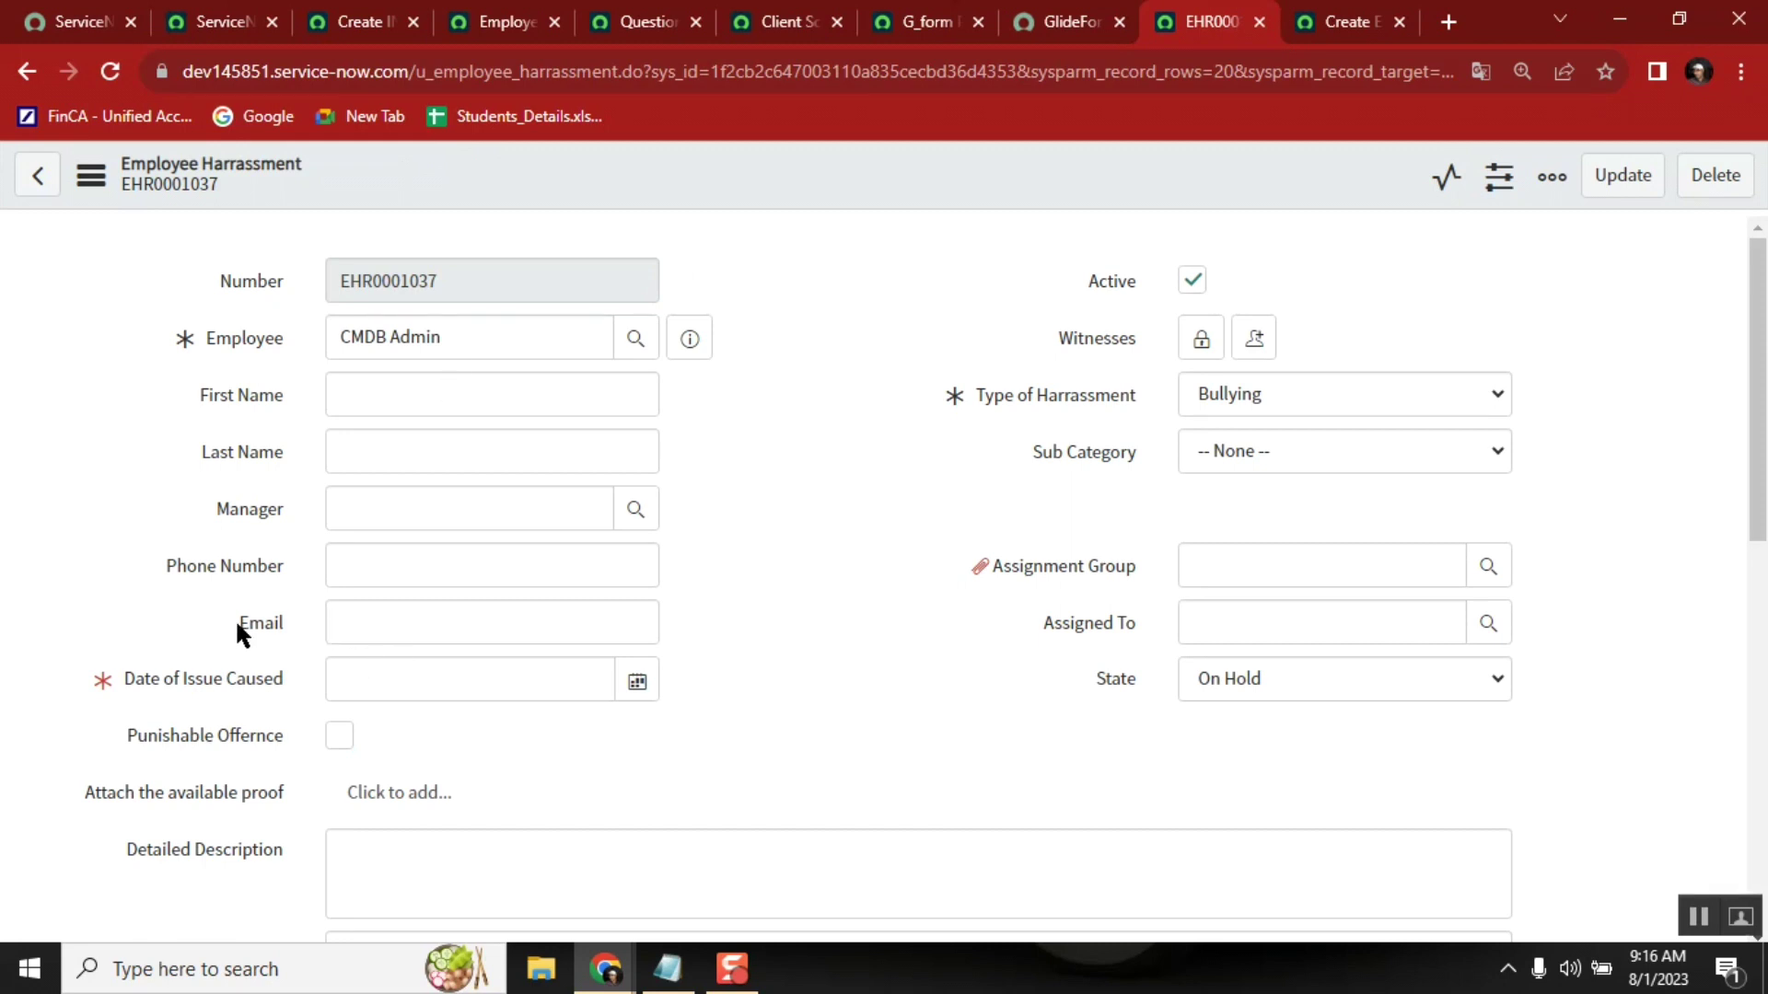
Step: Change the incident.do URL to change_request.do and leave the unsaved incident form
left_click(287, 623)
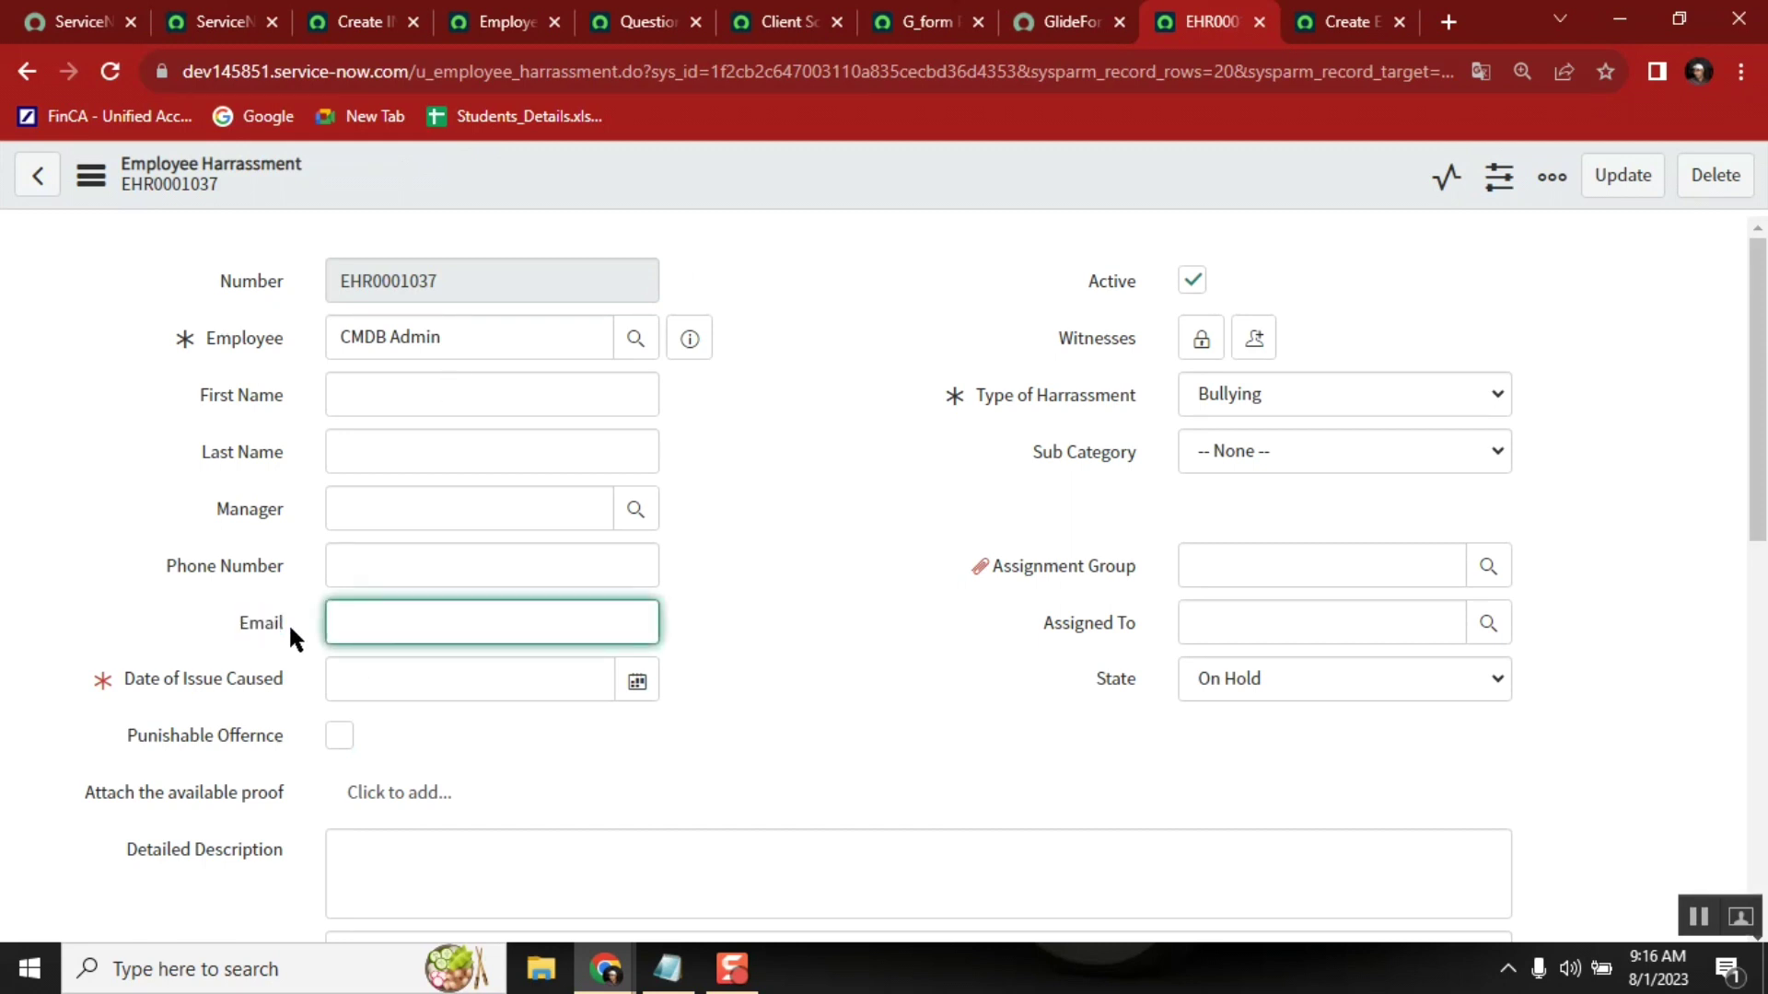
left_click(350, 25)
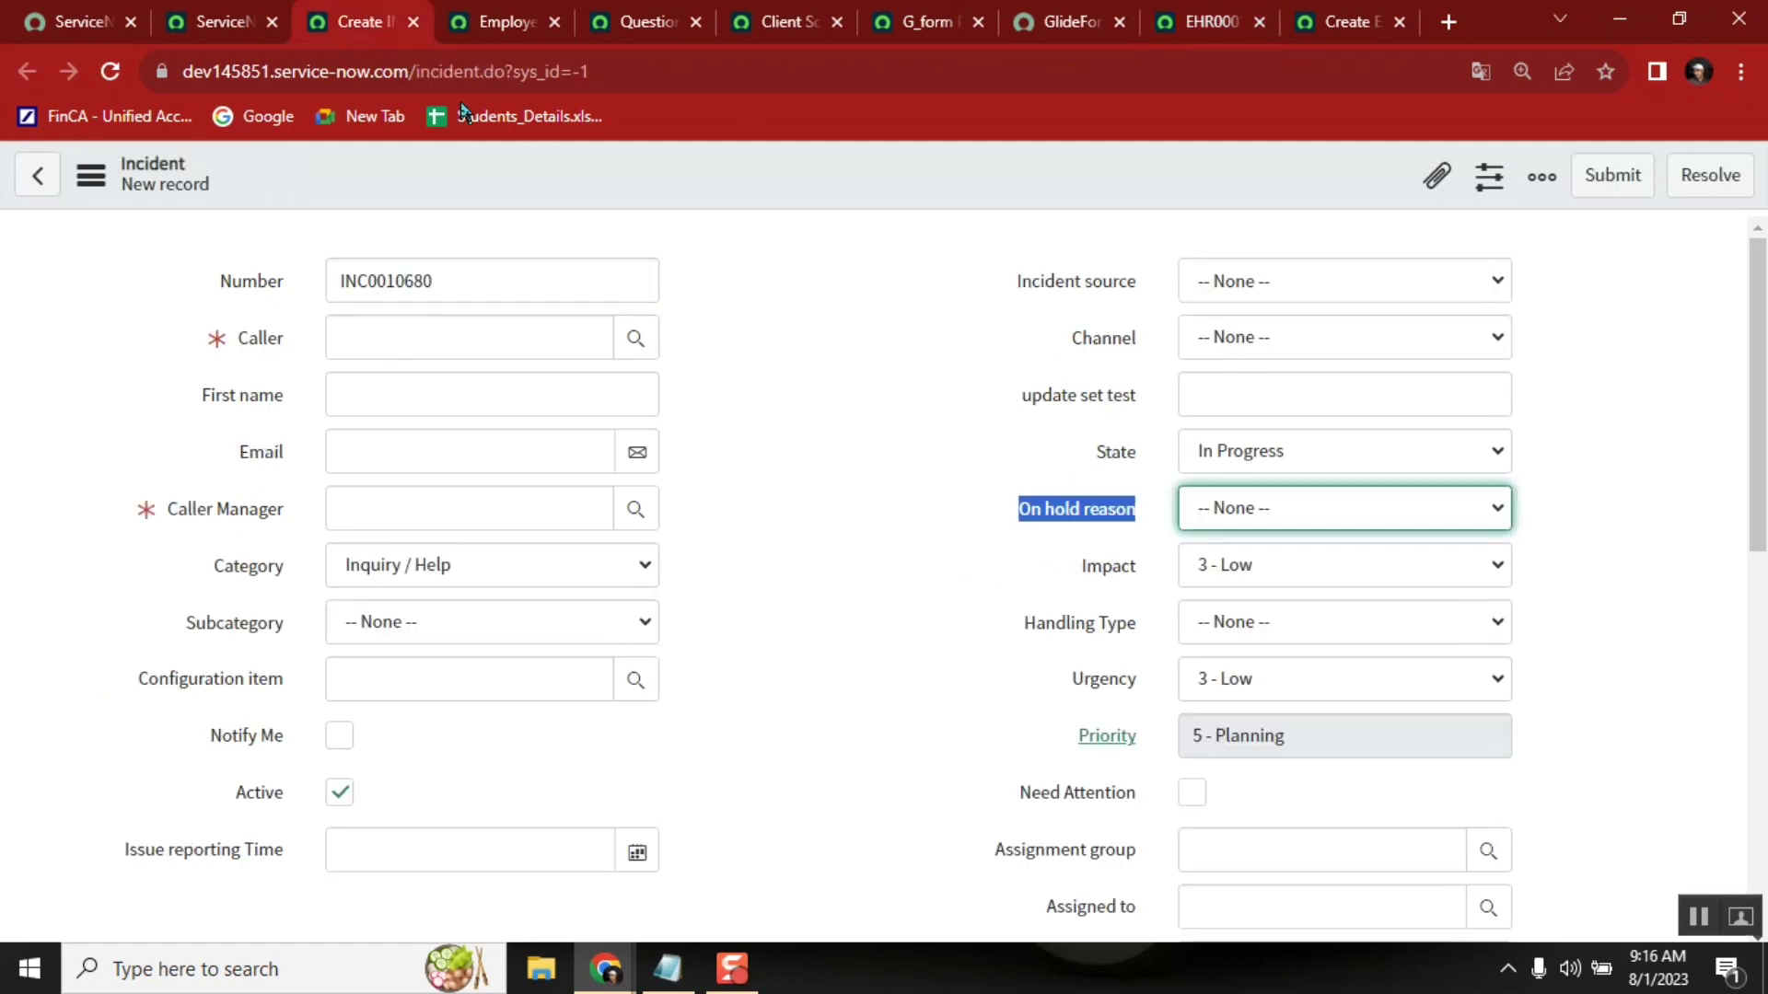
double_click(456, 71)
type("change")
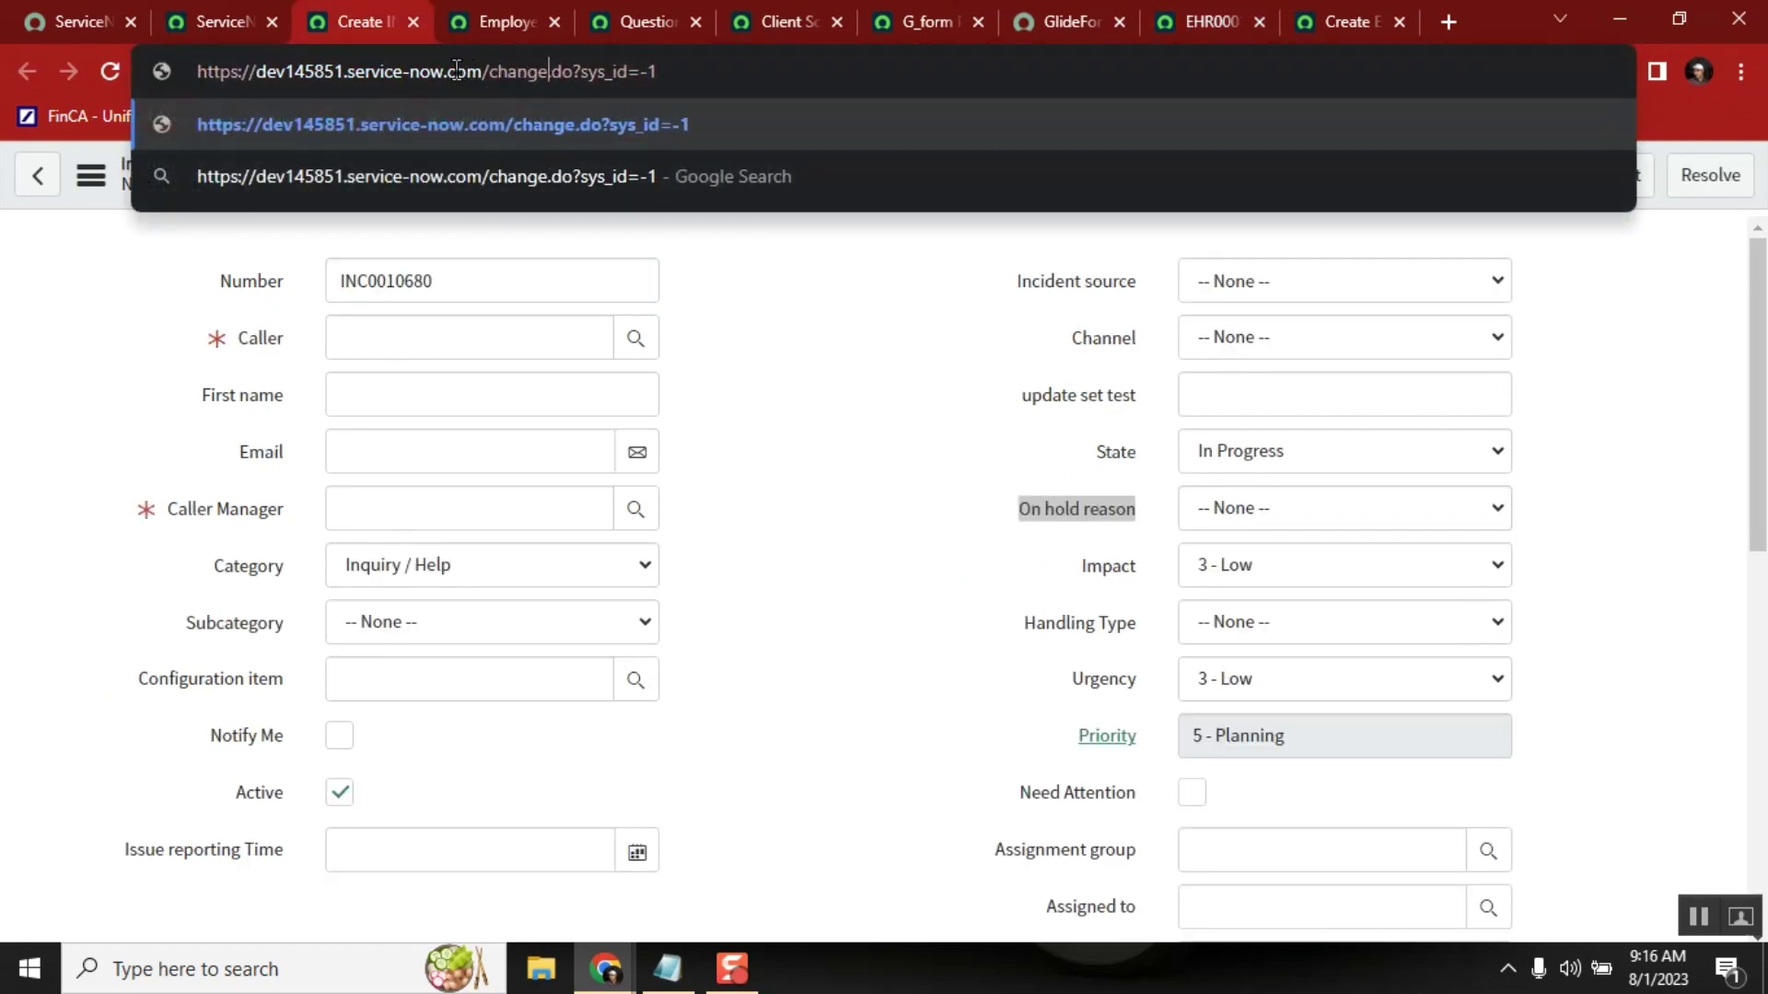
type("_re")
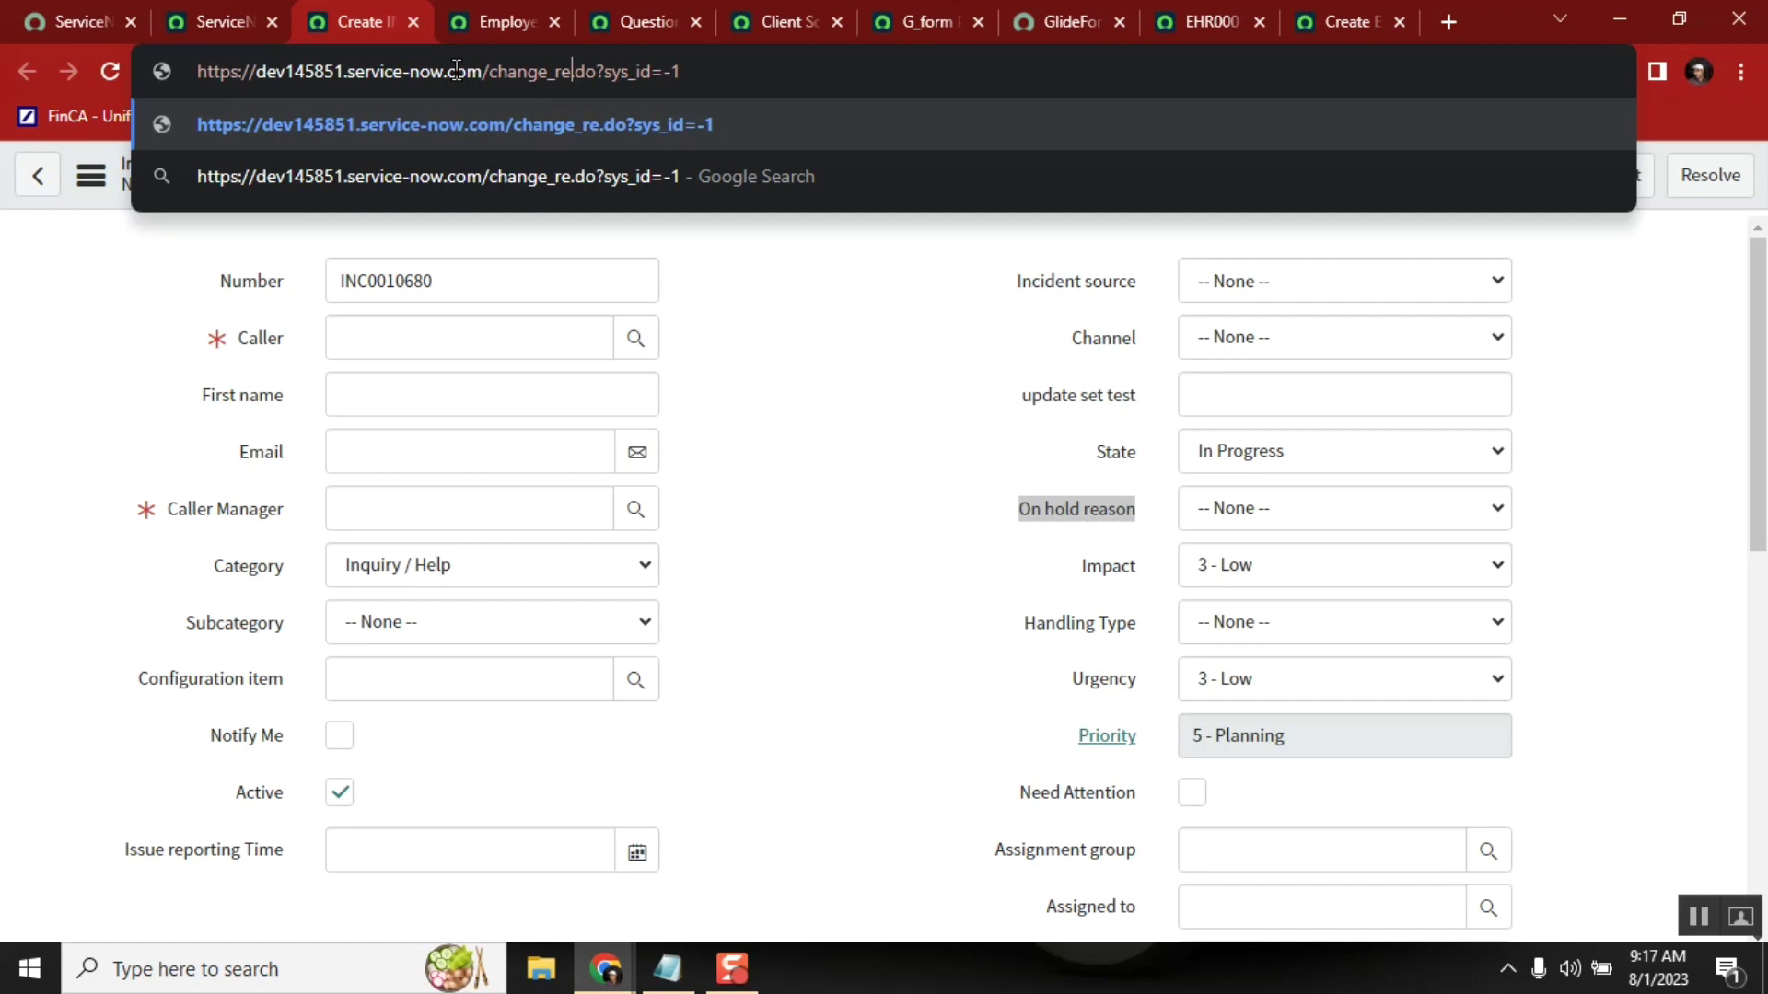
type("quest")
key("Return")
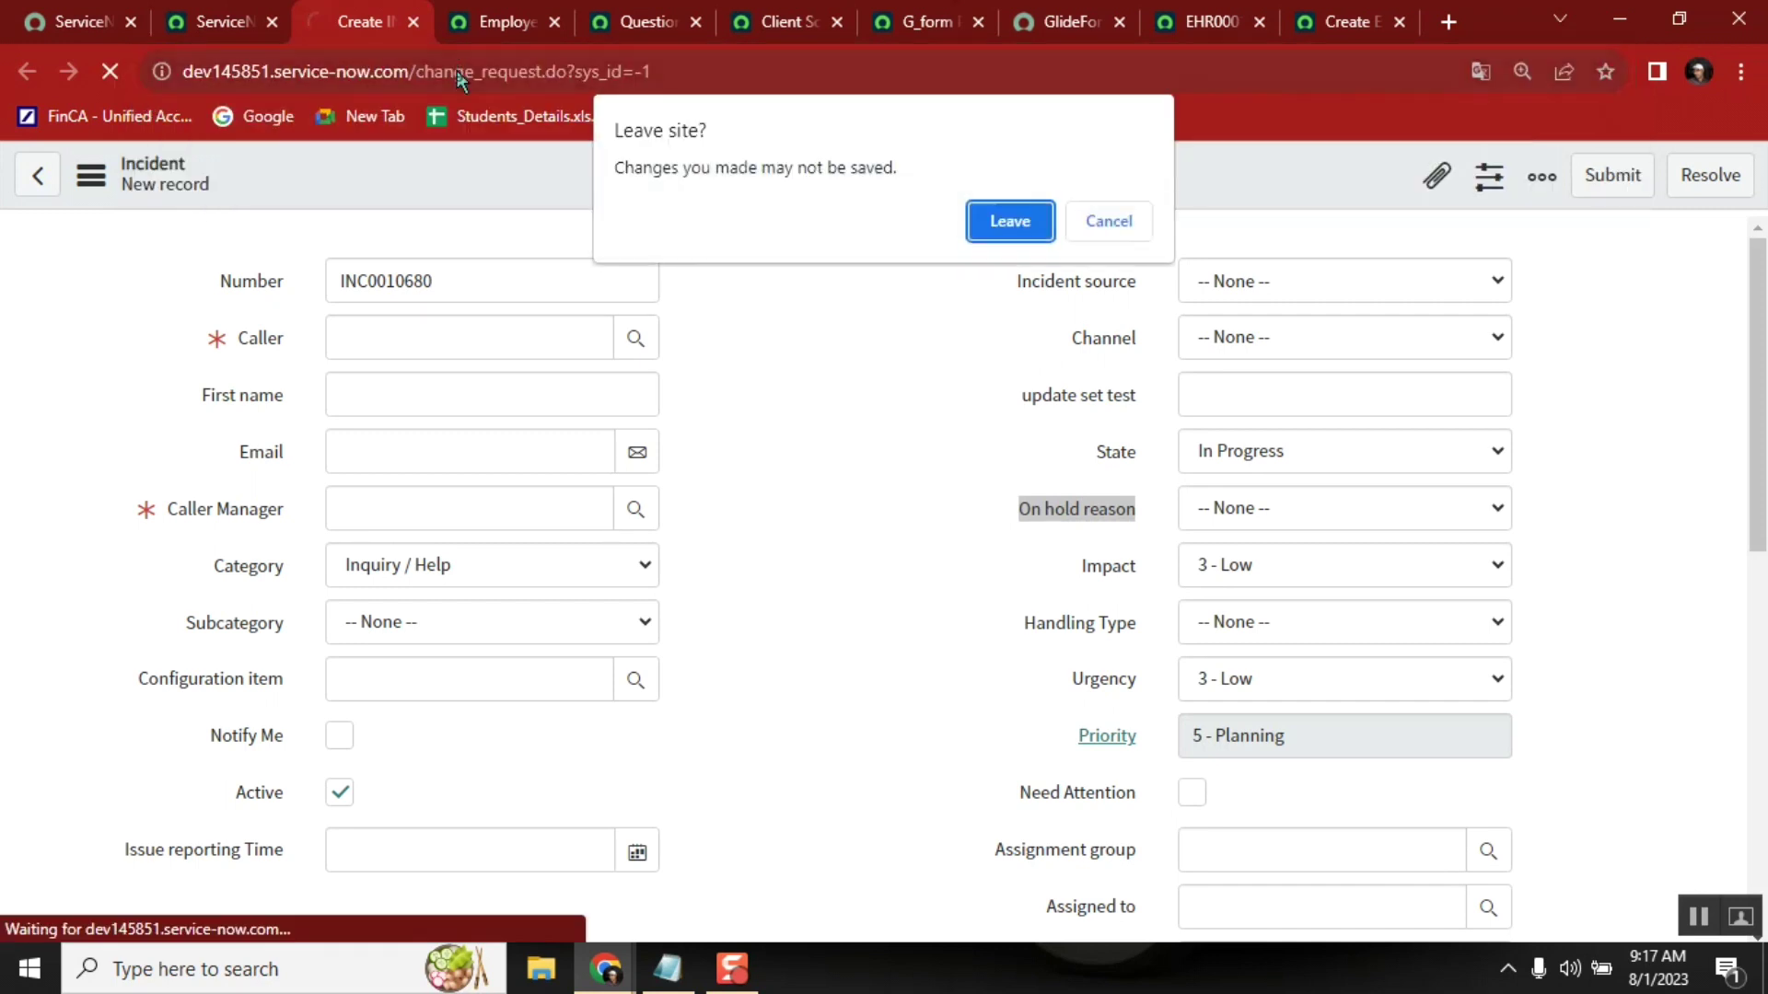
left_click(1005, 223)
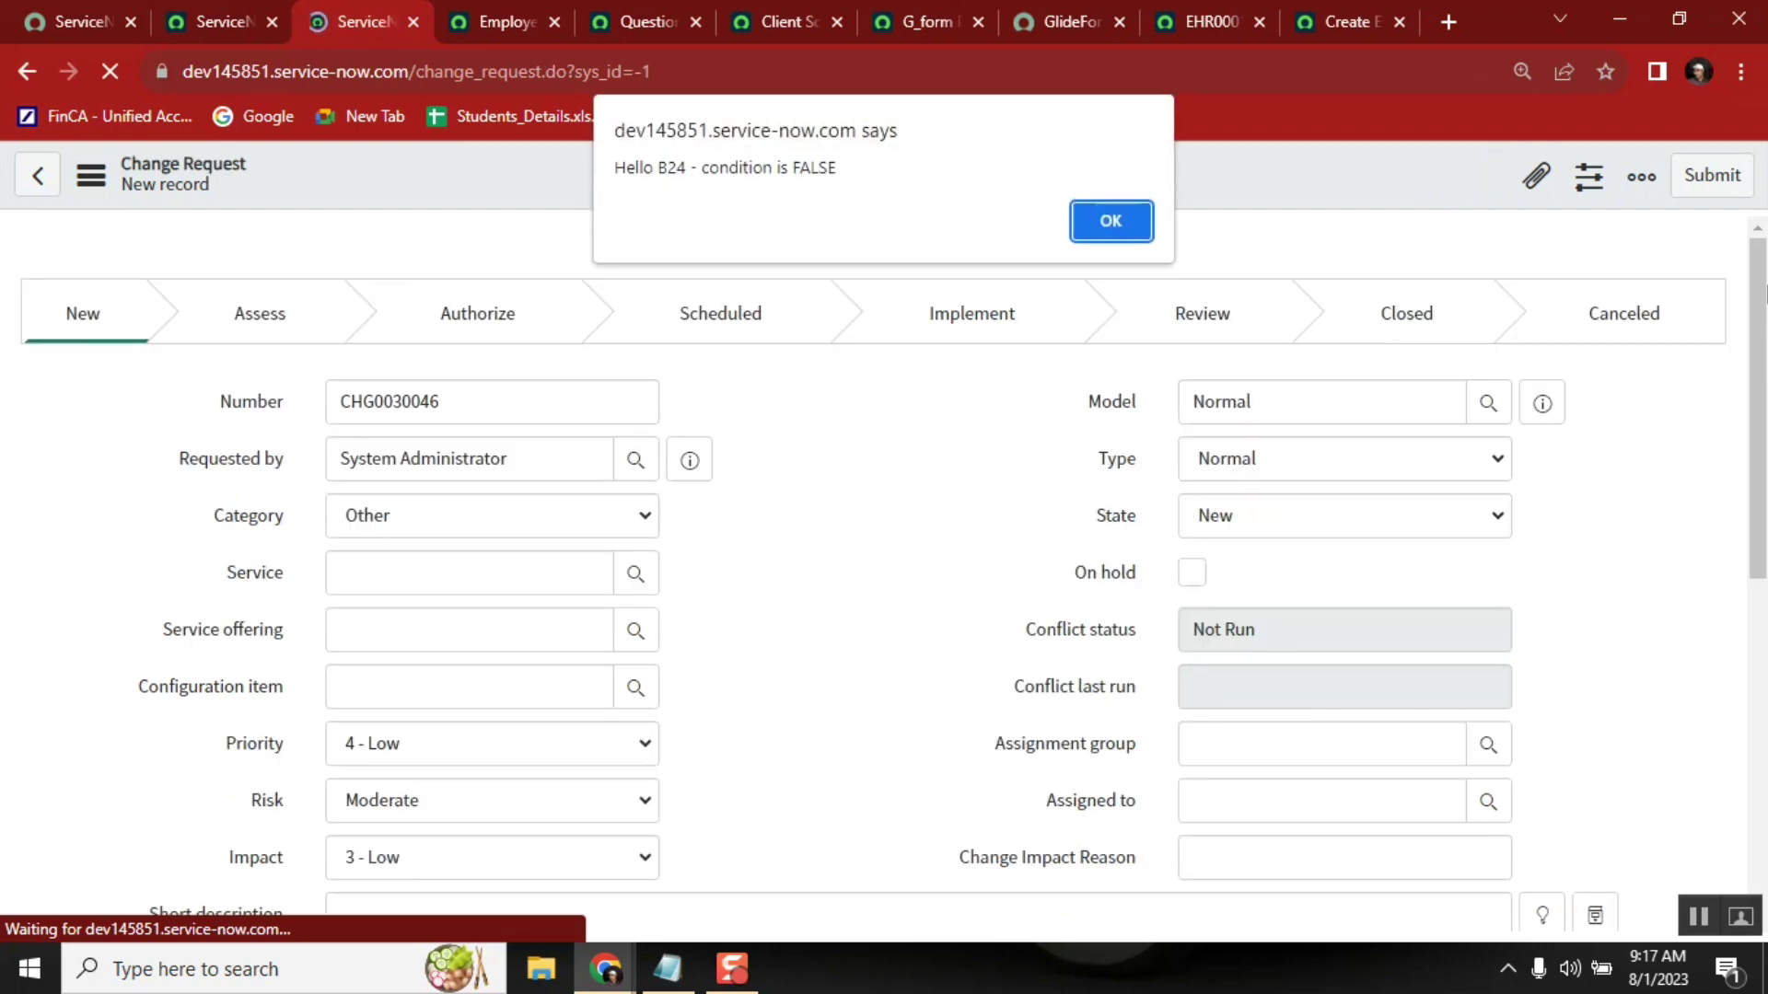
Step: Dismiss the condition-is-FALSE alert and set Planned start date to August 2 on the Schedule tab
left_click(1105, 226)
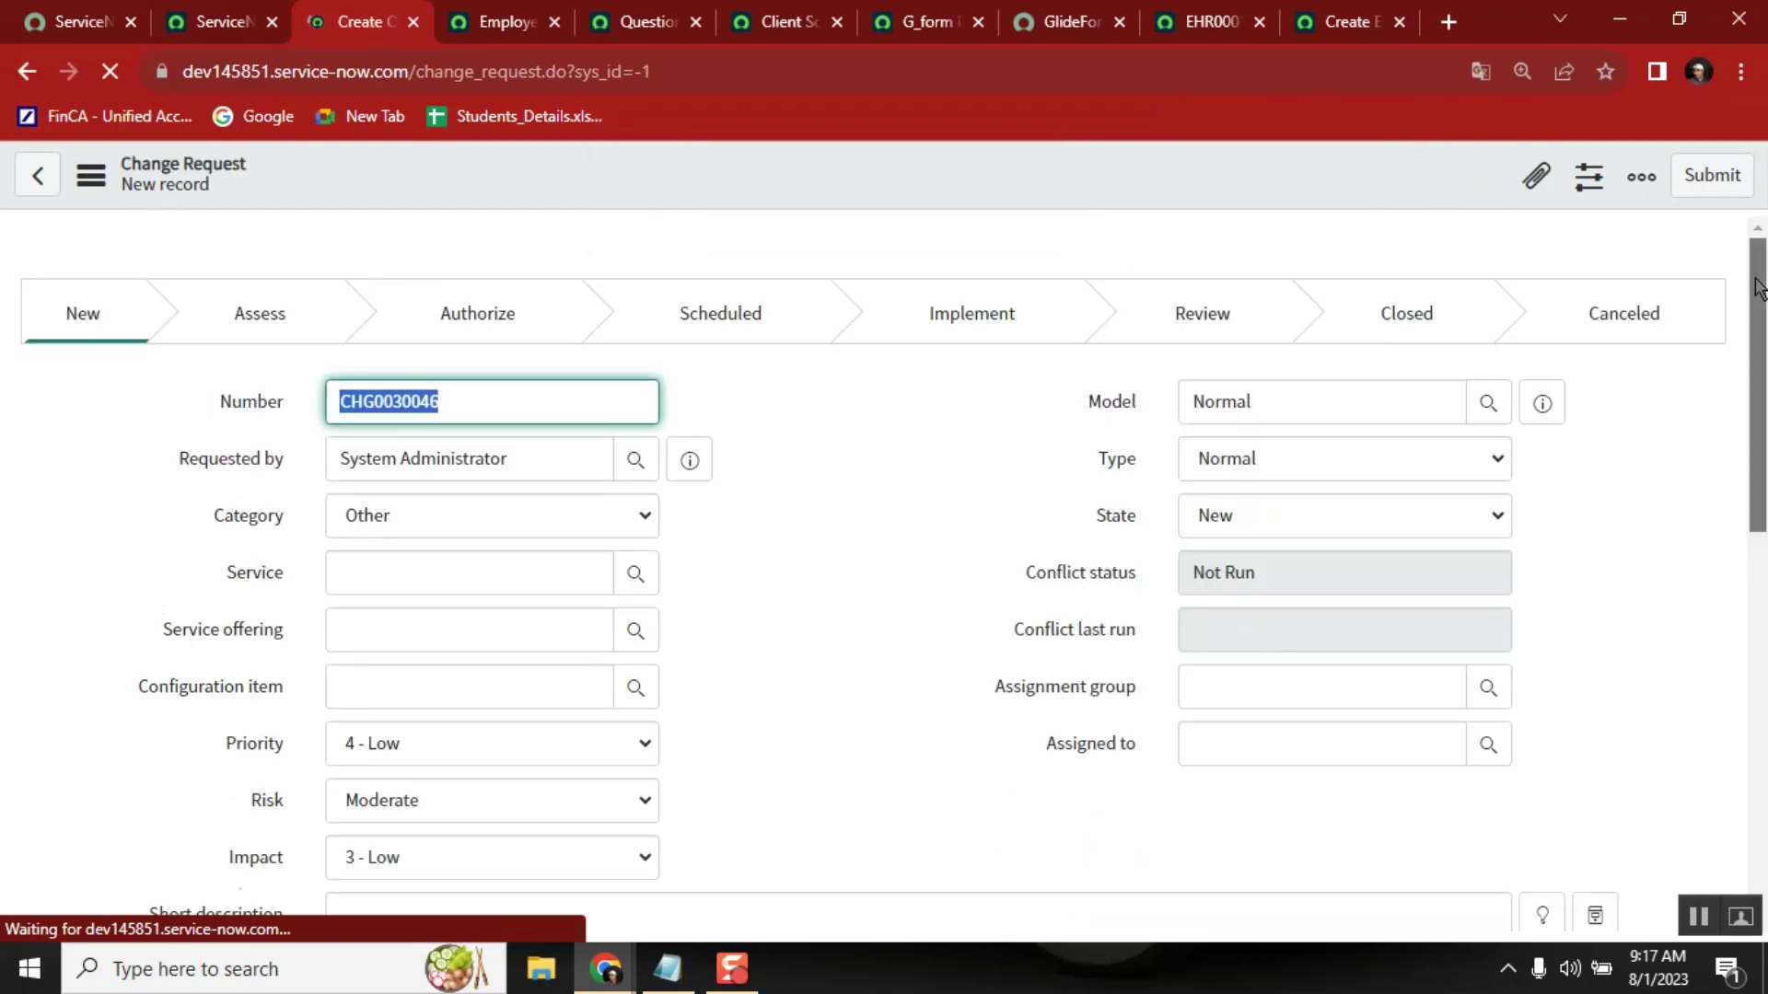
scroll(1758, 351, "down", 5)
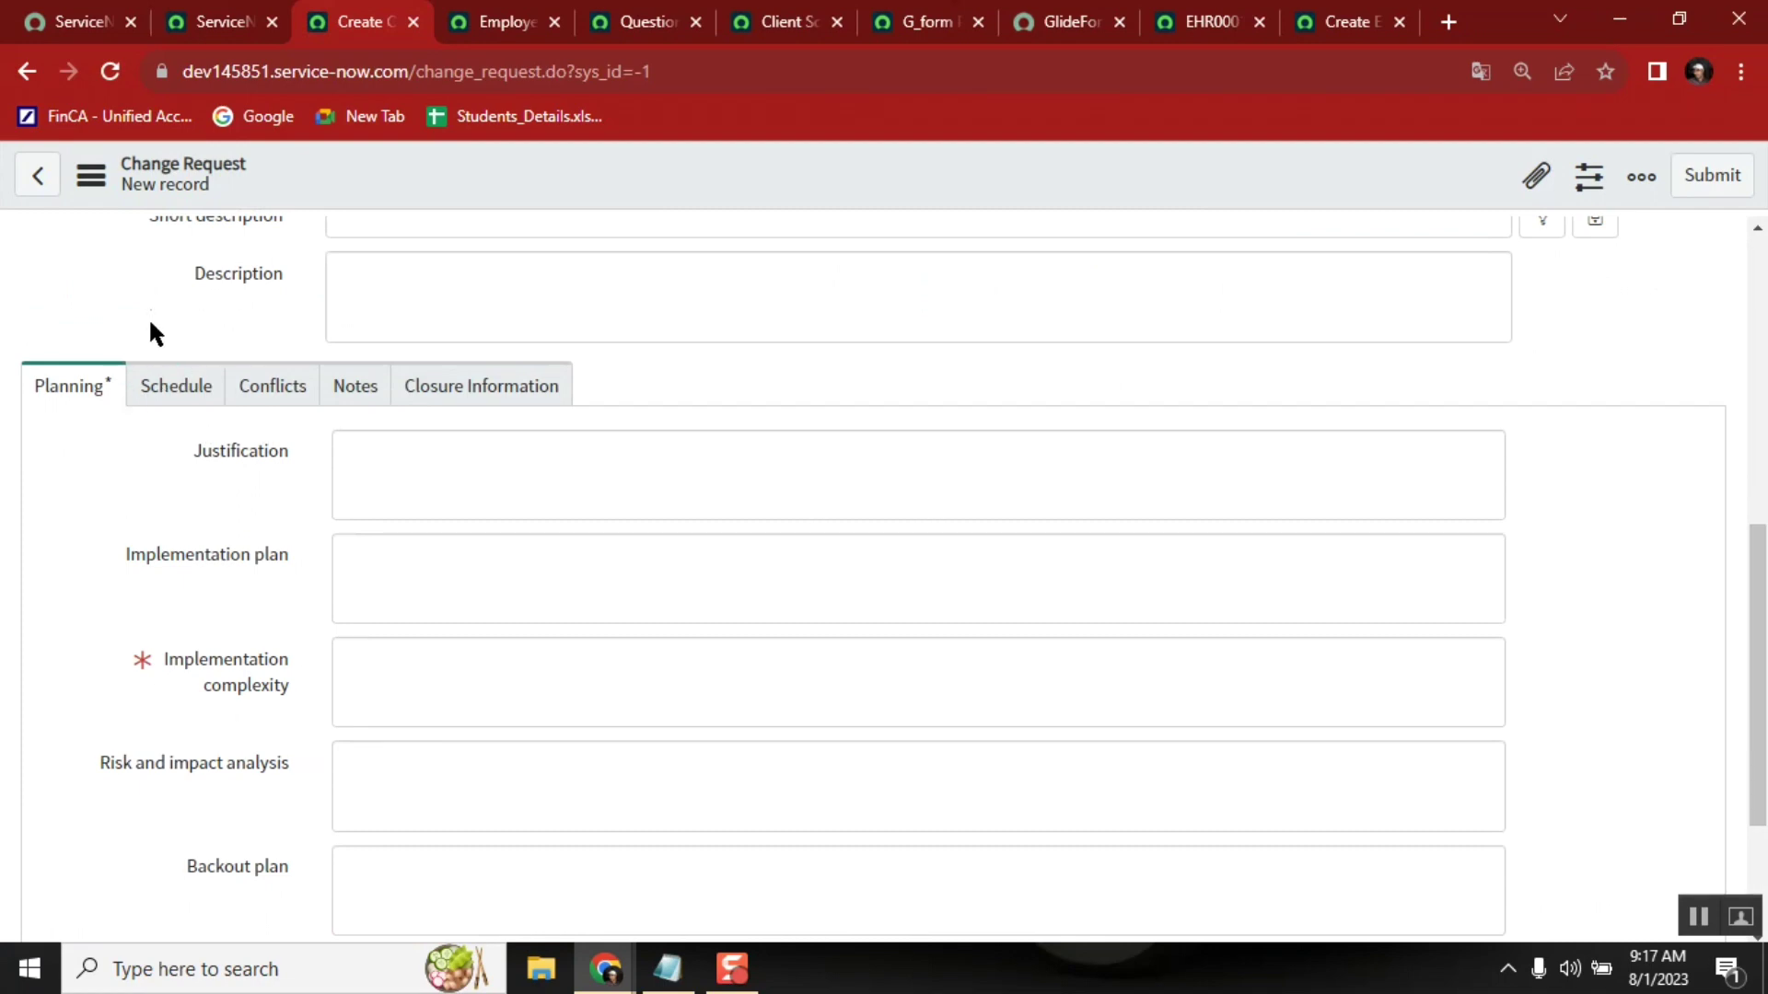
left_click(163, 385)
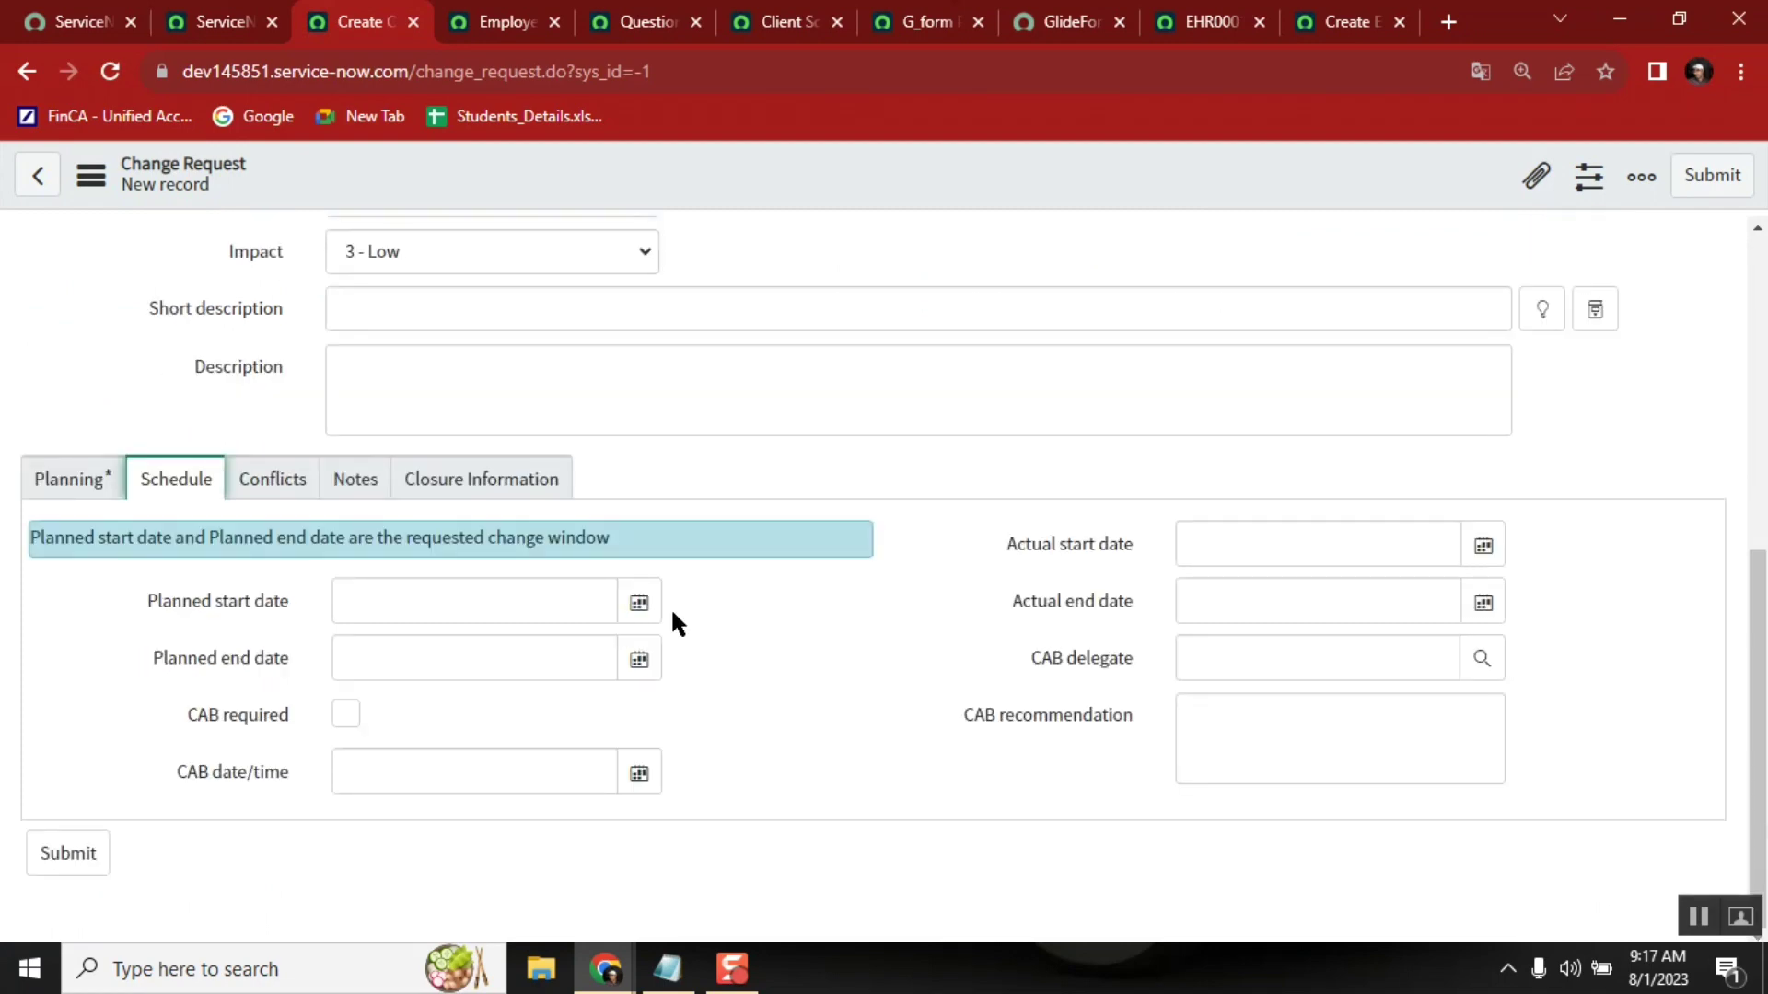
left_click(638, 602)
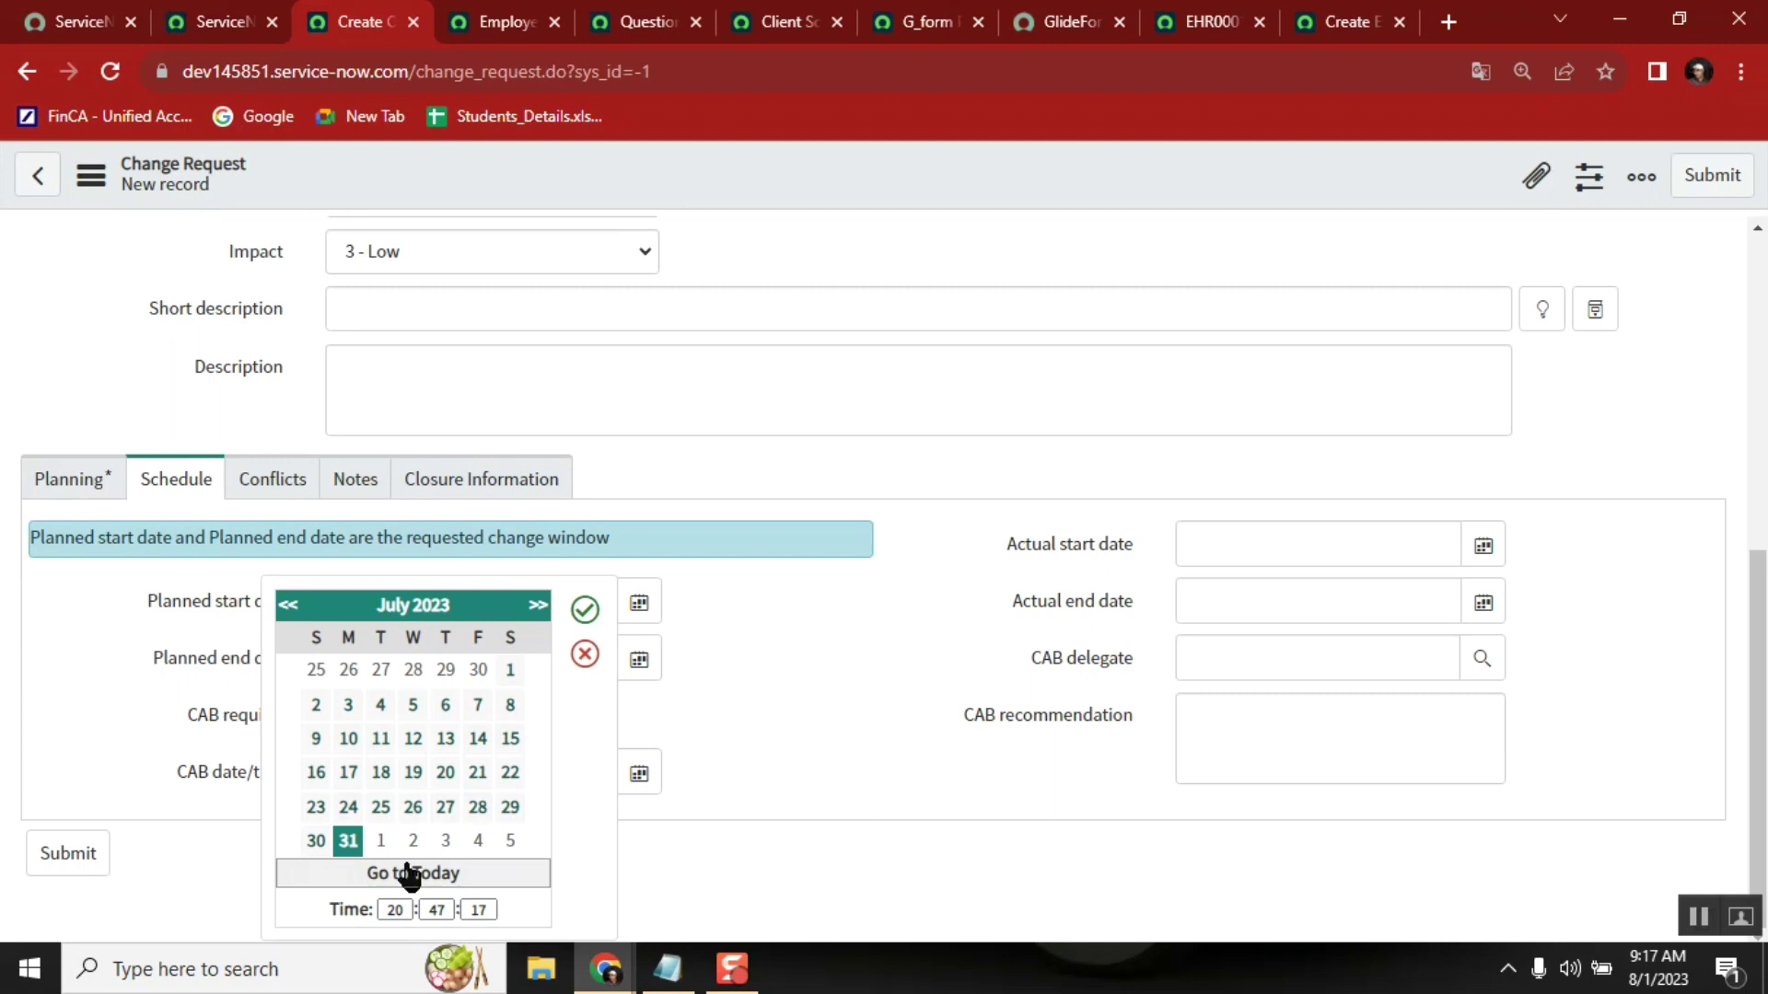
left_click(412, 872)
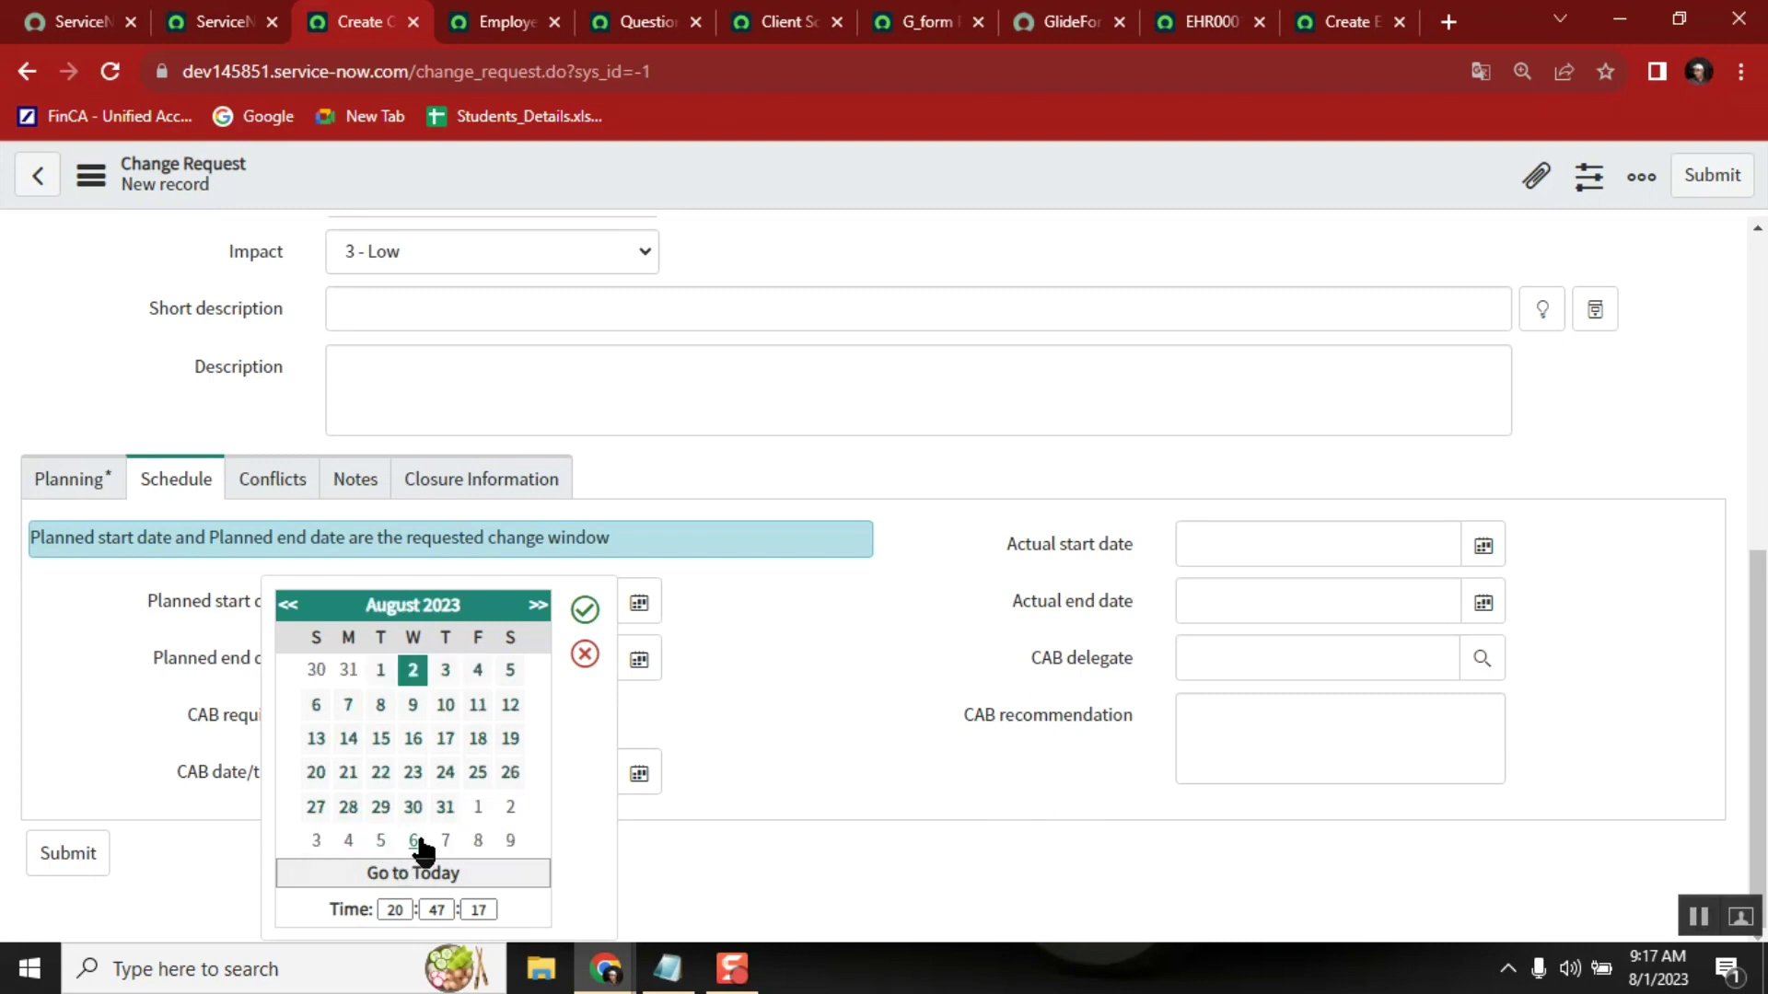
left_click(582, 607)
Step: Set Planned end date to July 18, triggering the end-before-start error, and return to EHR0001037
left_click(644, 660)
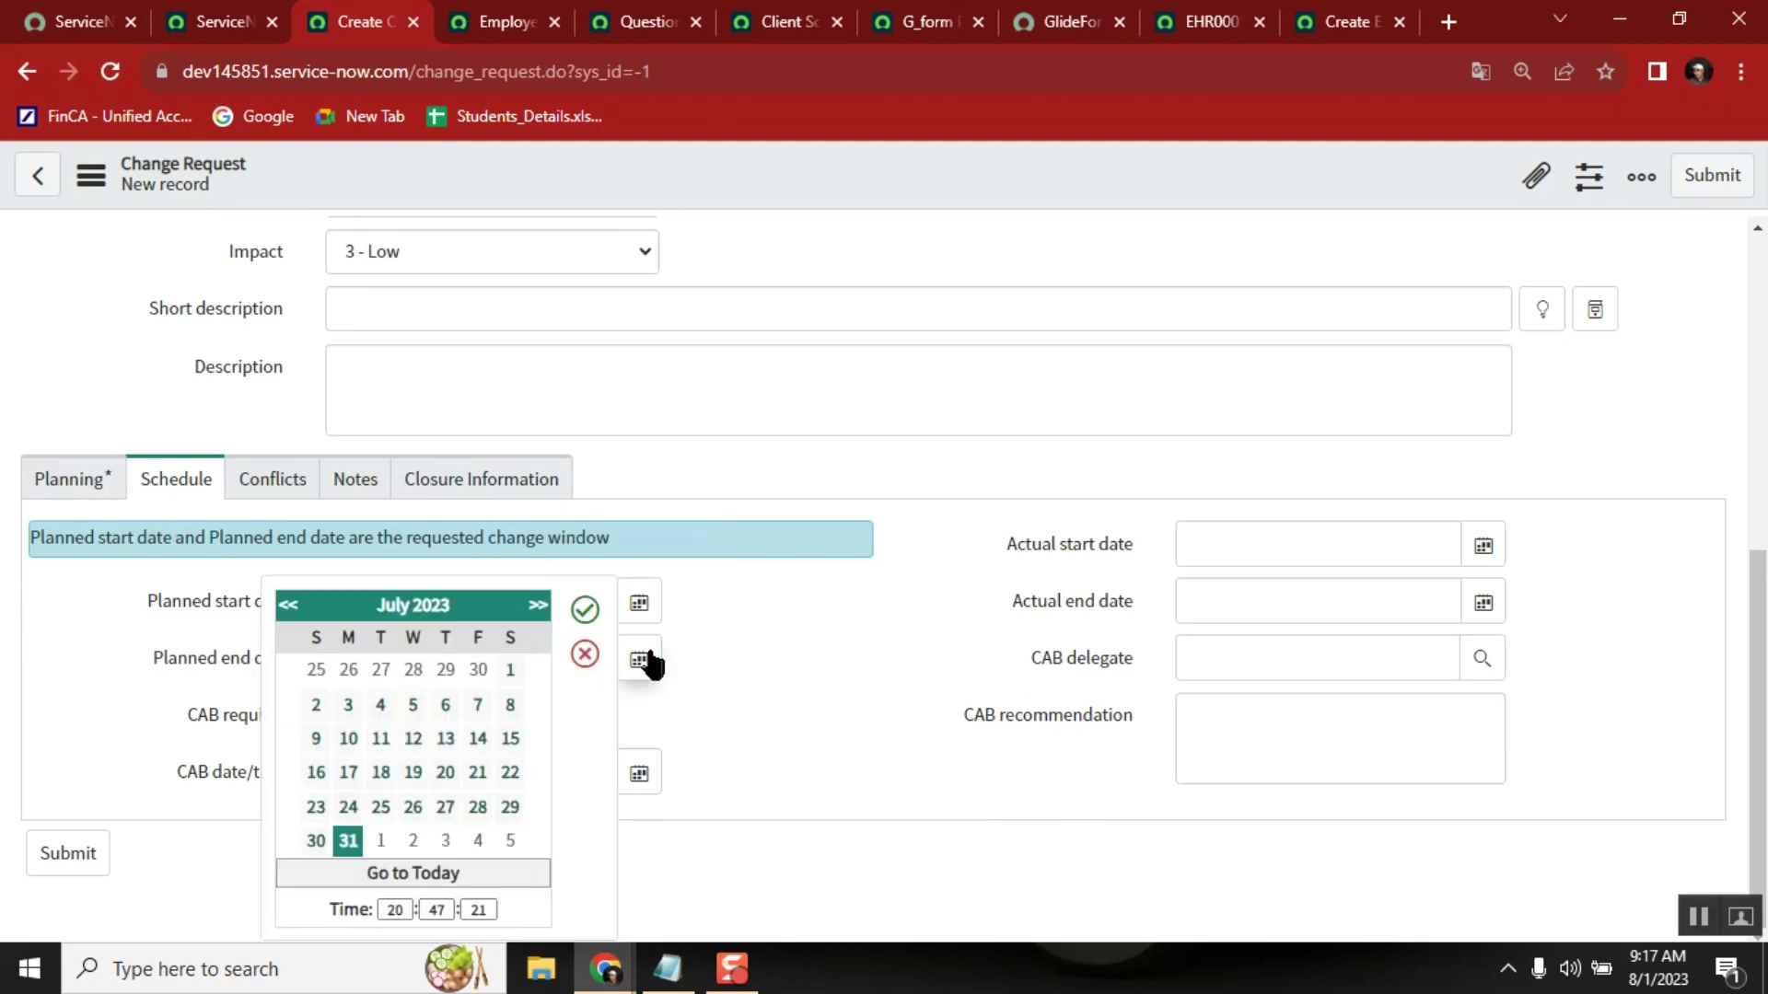
left_click(376, 772)
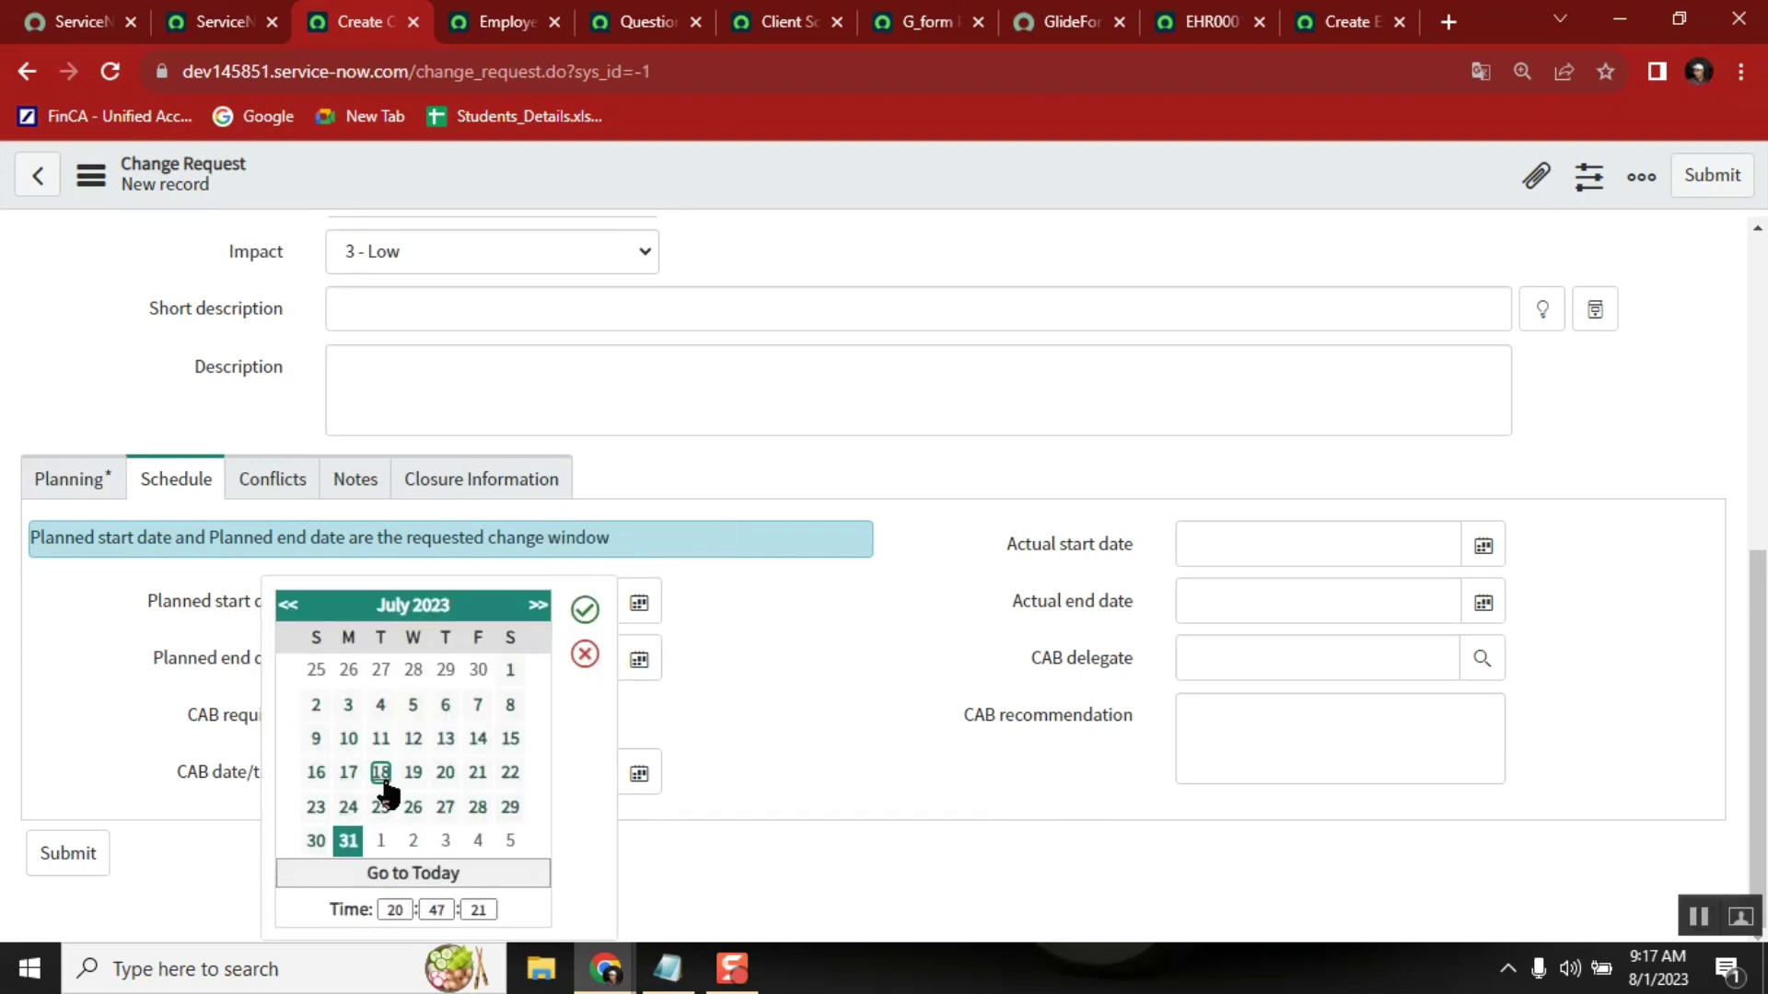
left_click(583, 608)
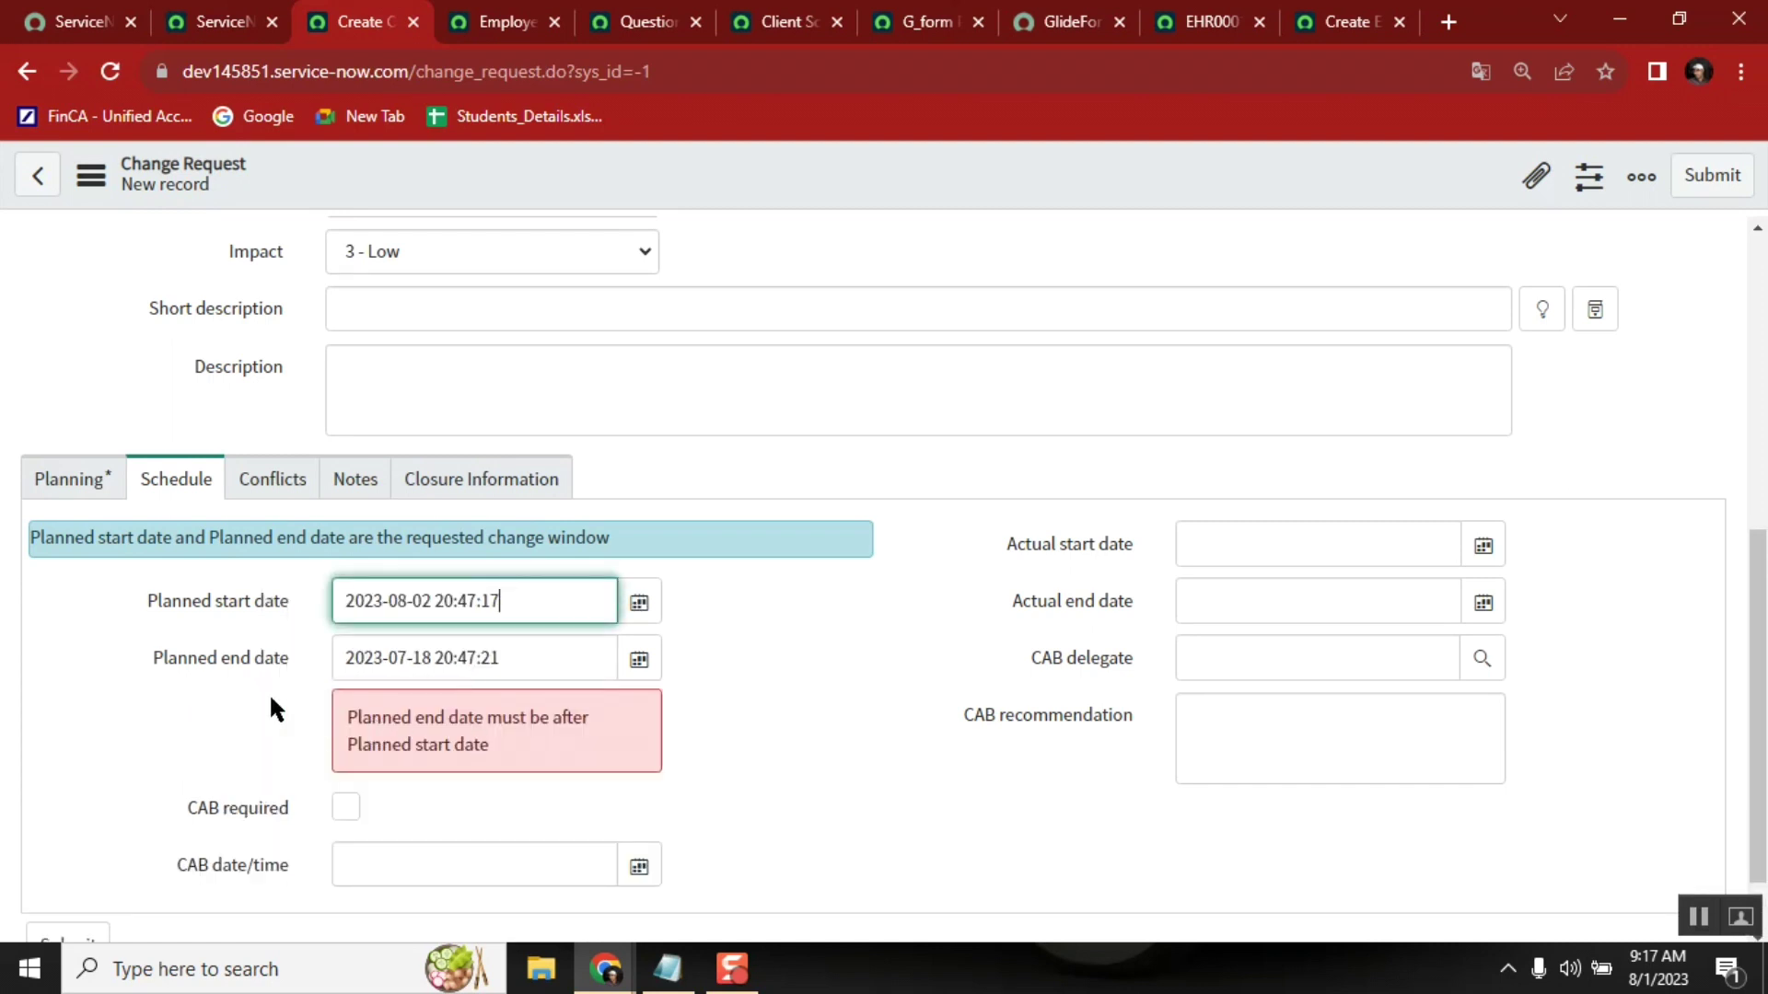
left_click_drag(146, 659, 285, 659)
left_click(288, 658)
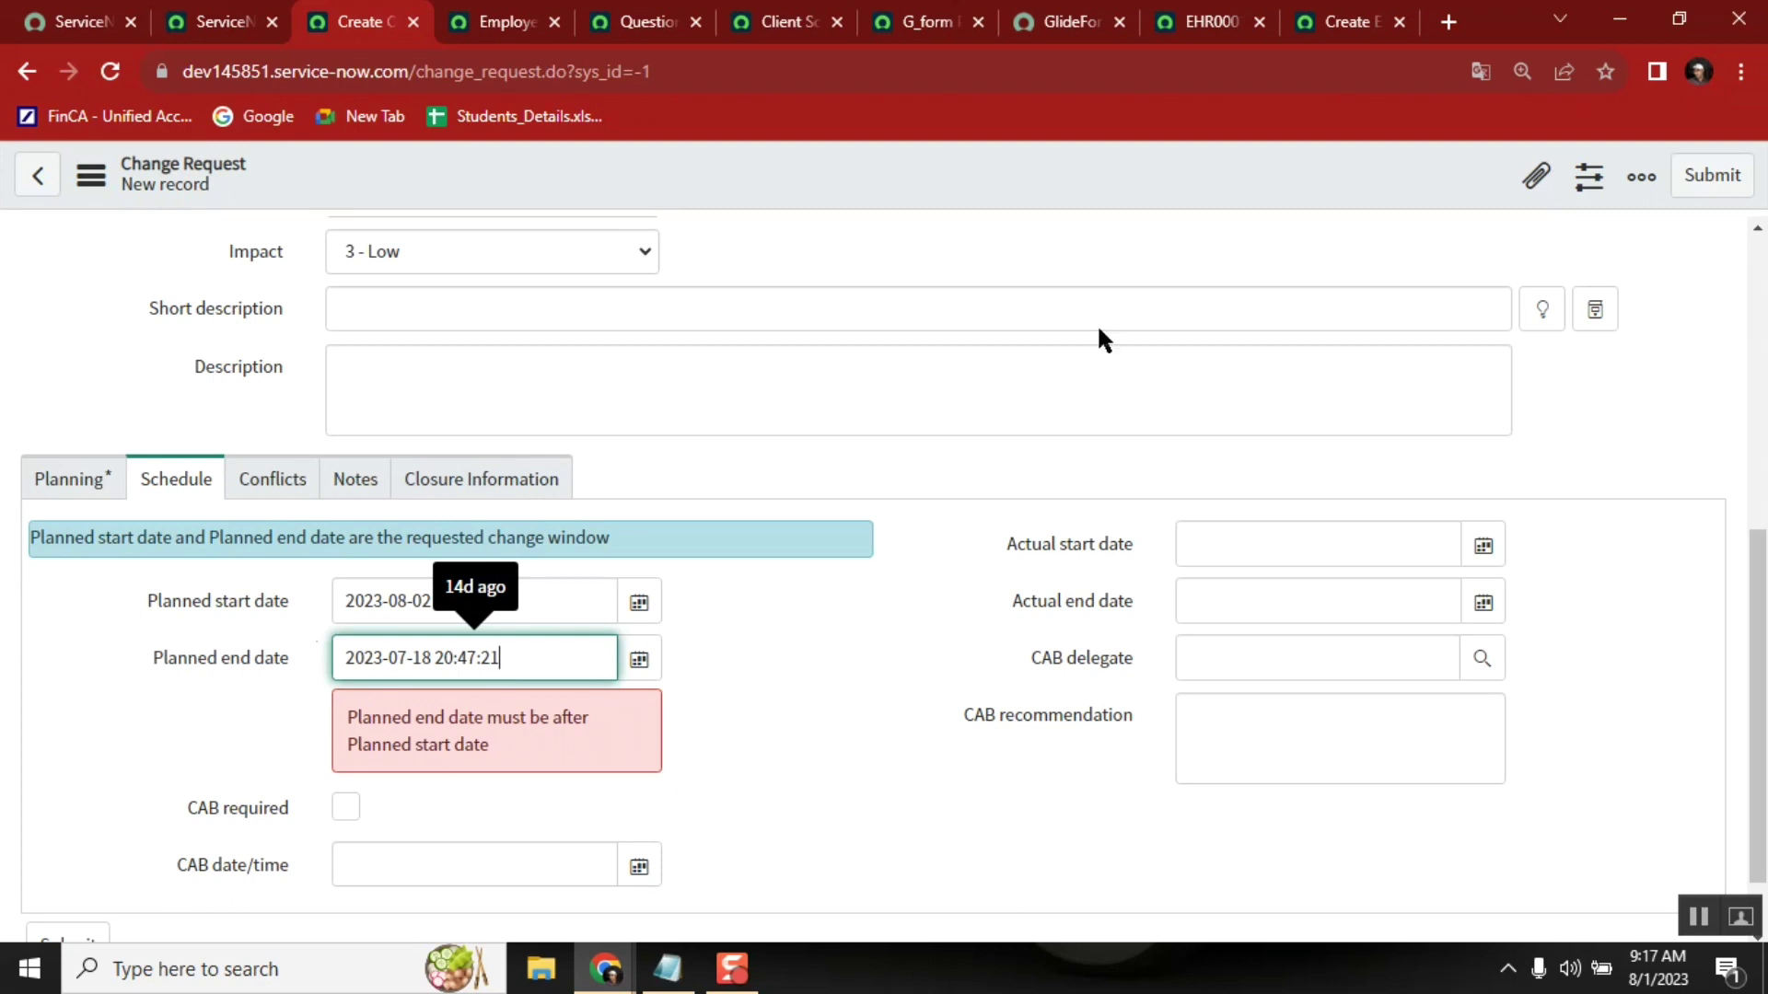
left_click(1225, 35)
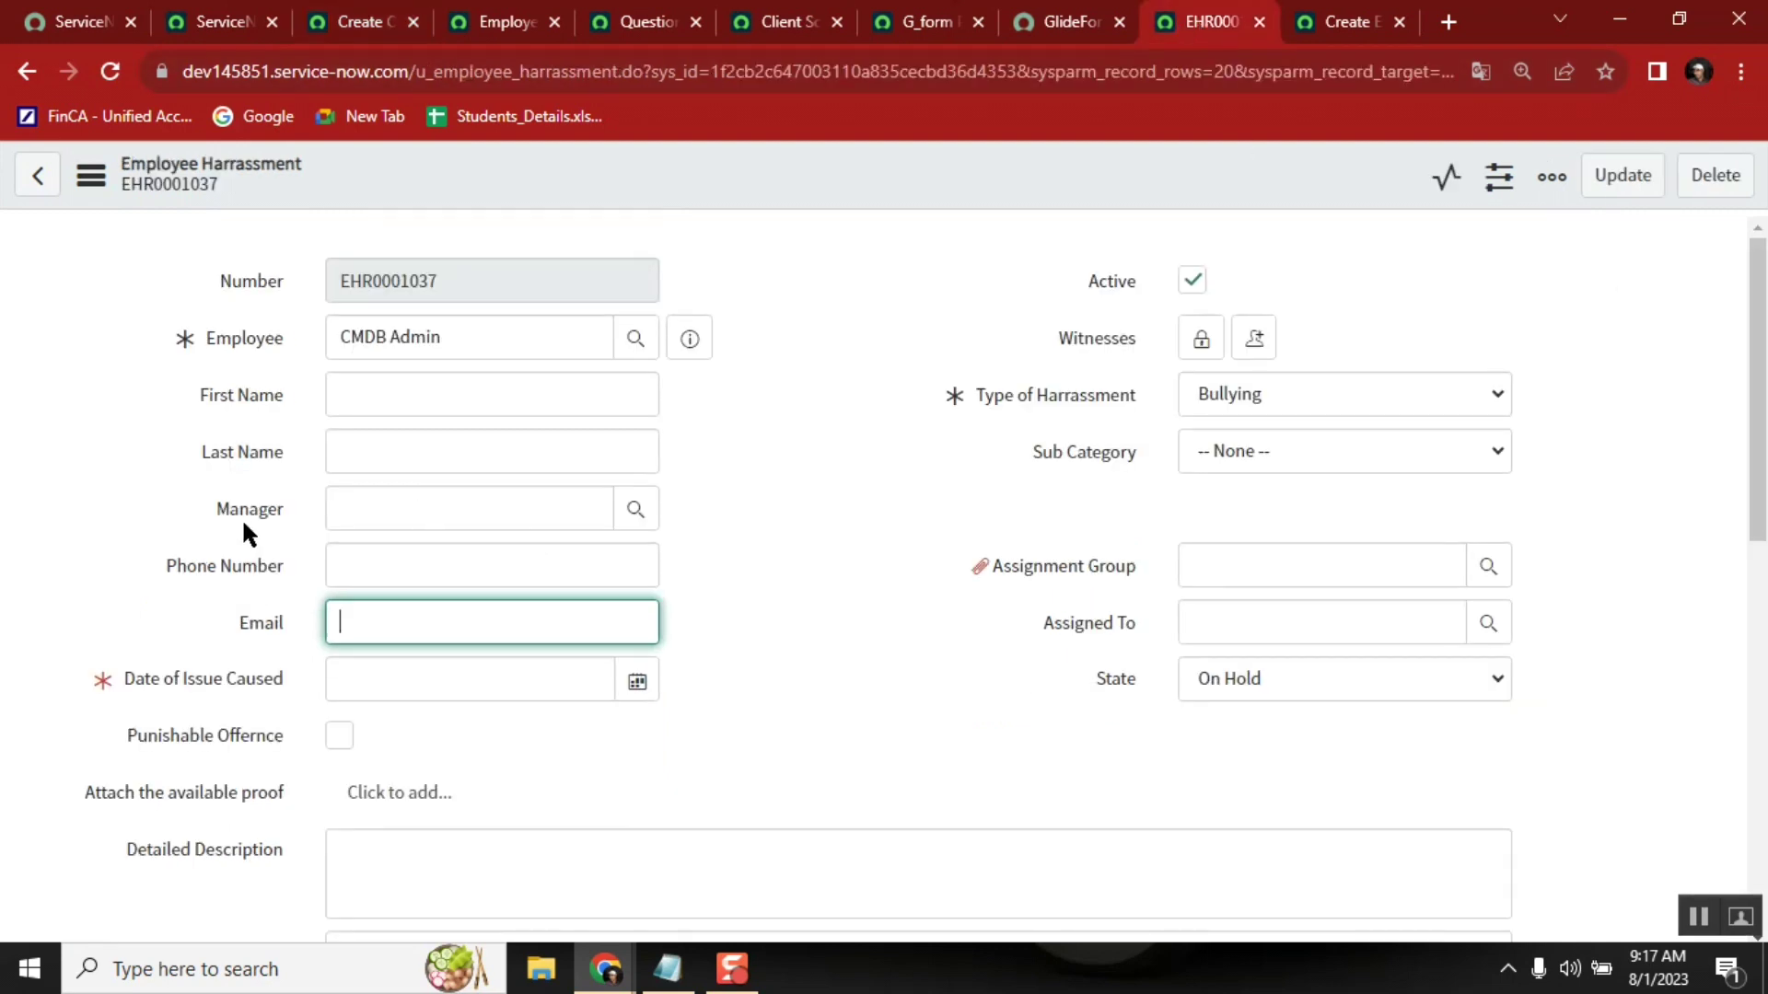
Step: Open the JavaScript Executor on EHR0001037 with Ctrl+Shift+J and clear its placeholder code
left_click(376, 603)
left_click(237, 617)
left_click(1325, 25)
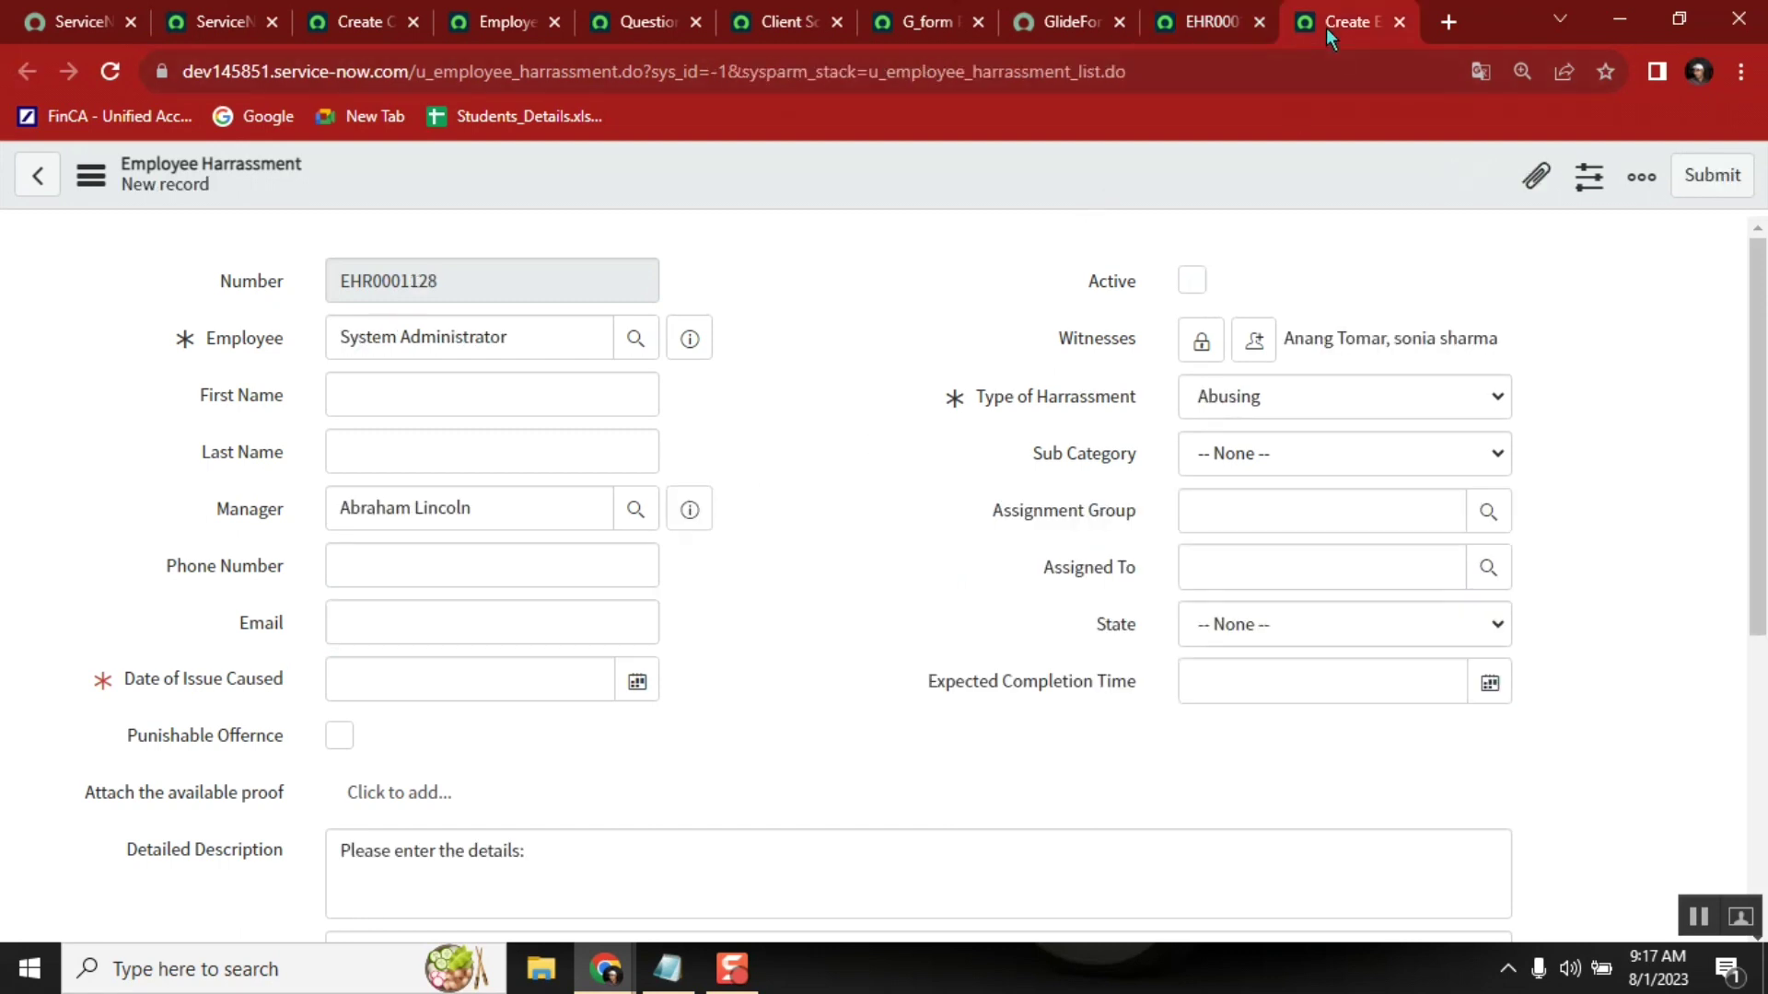
left_click(1192, 22)
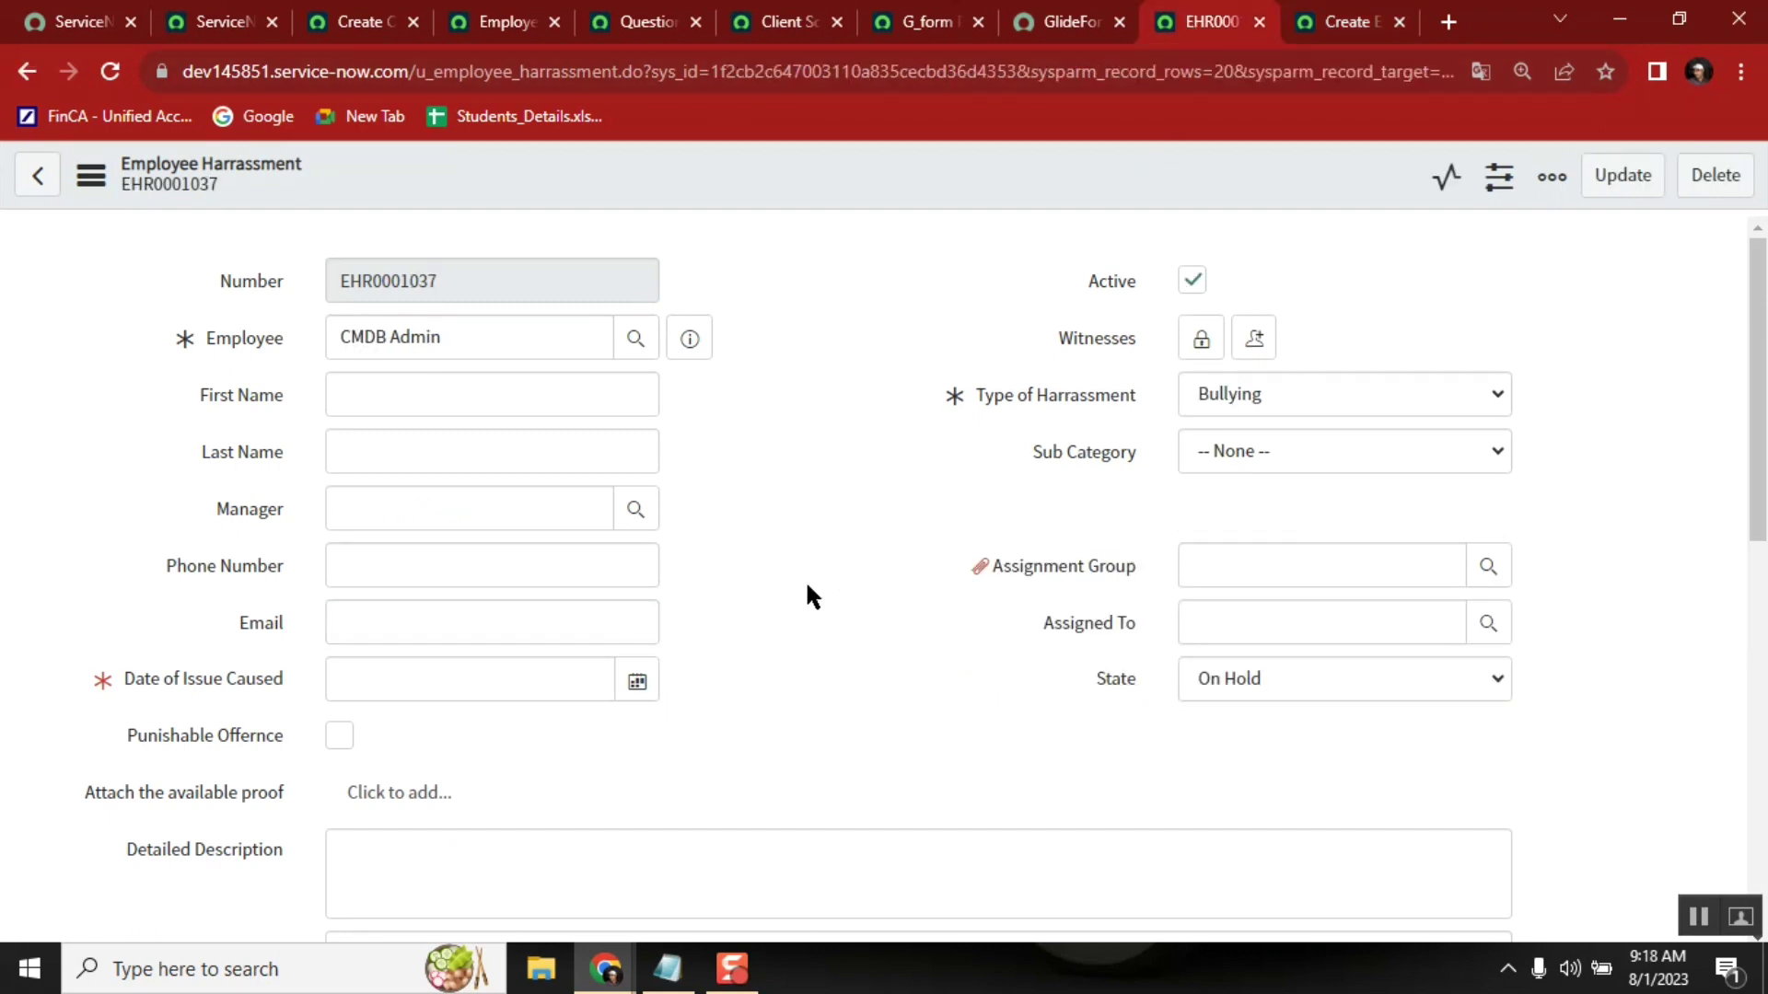
key("ctrl+shift+j")
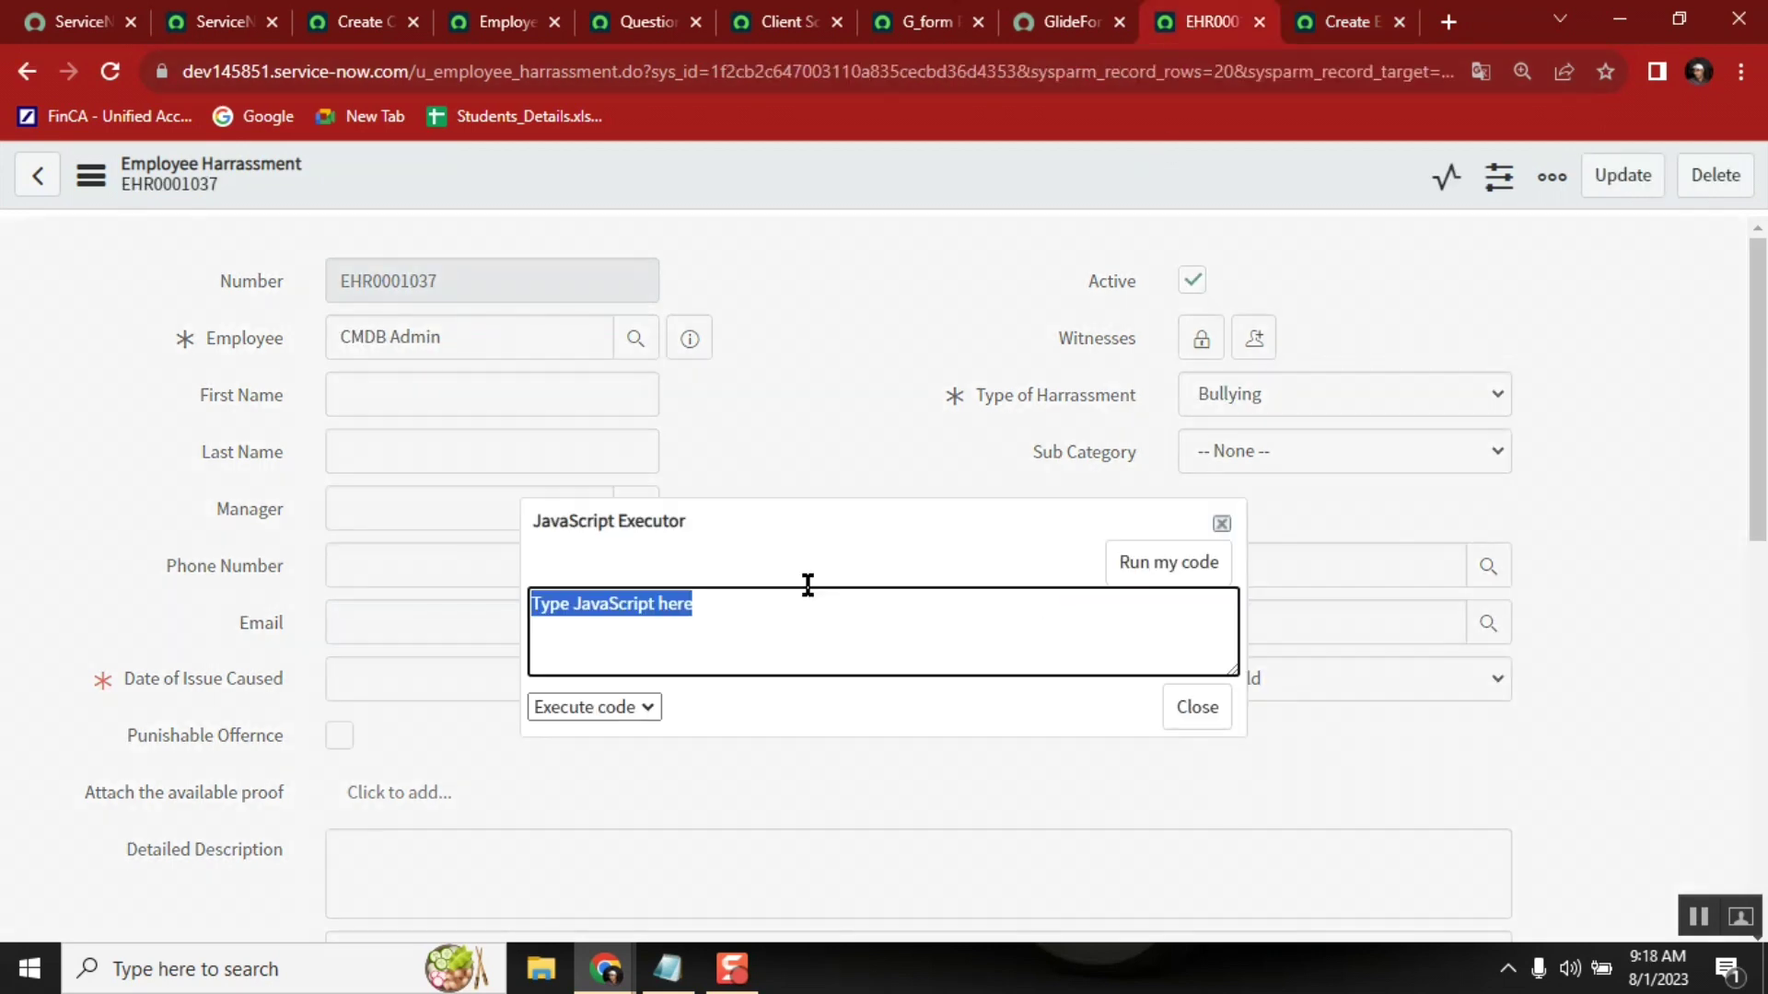
key("BackSpace")
type("g")
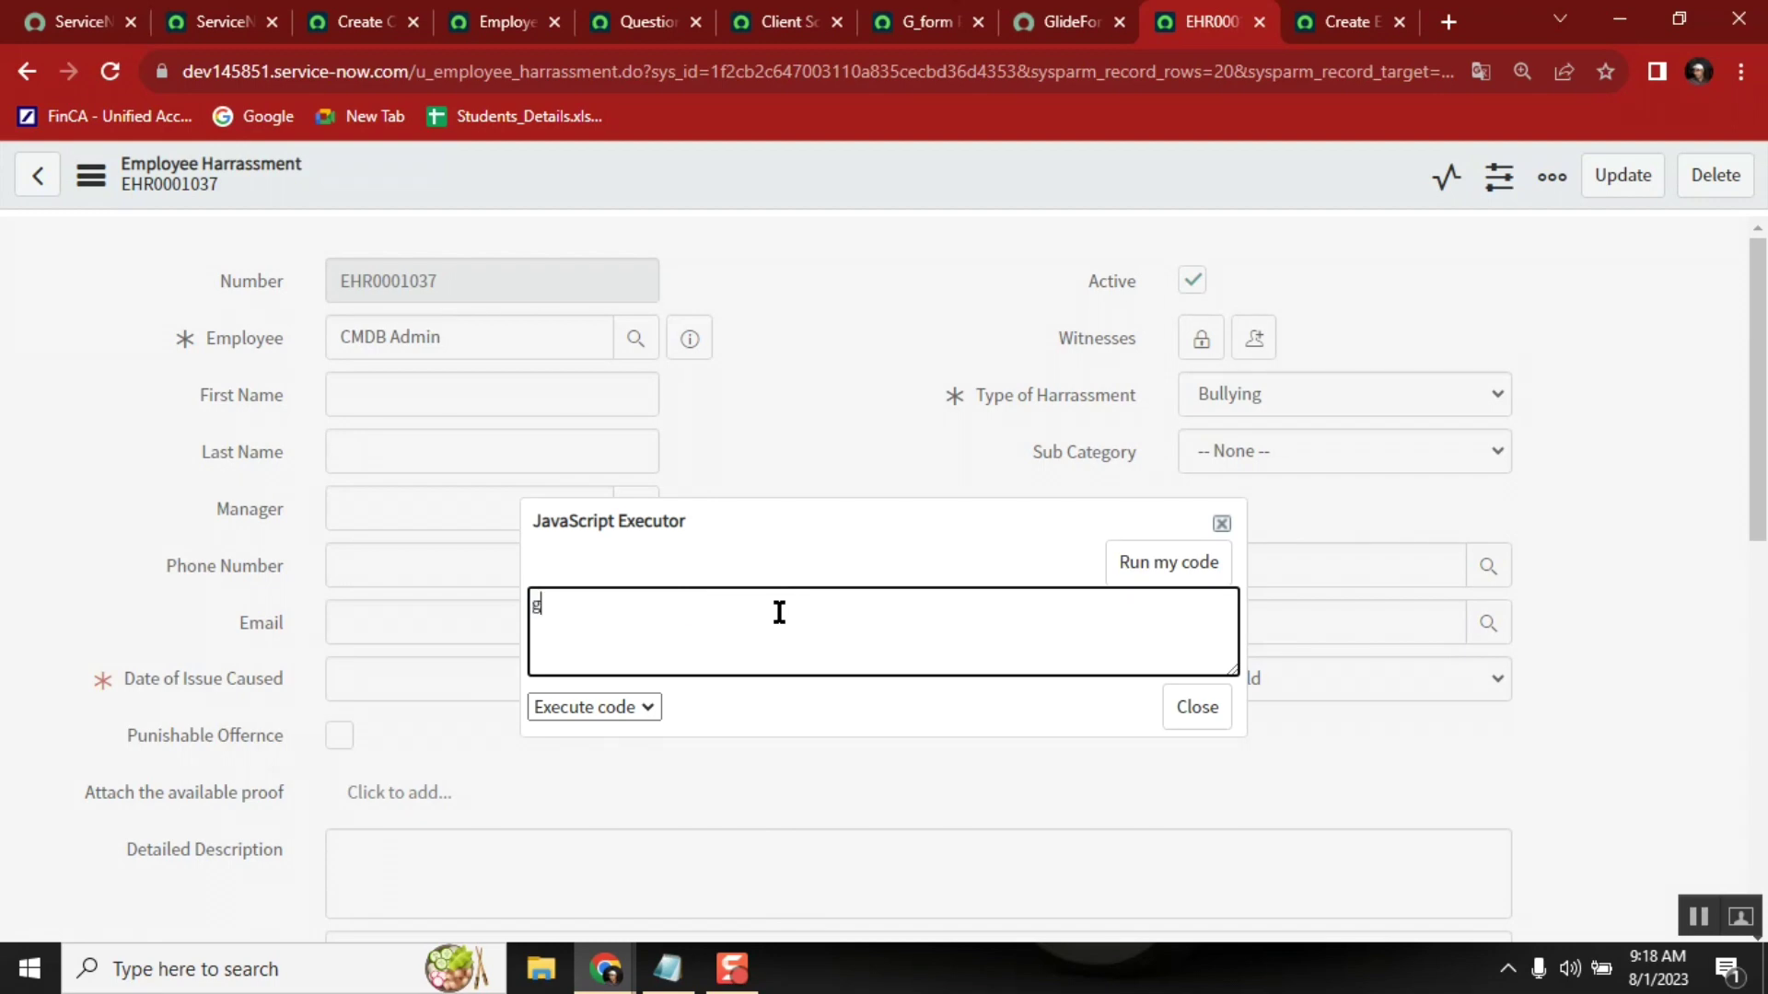
type("_form.")
Step: Insert g_form.showFieldMsg() in the client script, copy the method name and return to the record's executor
left_click(925, 23)
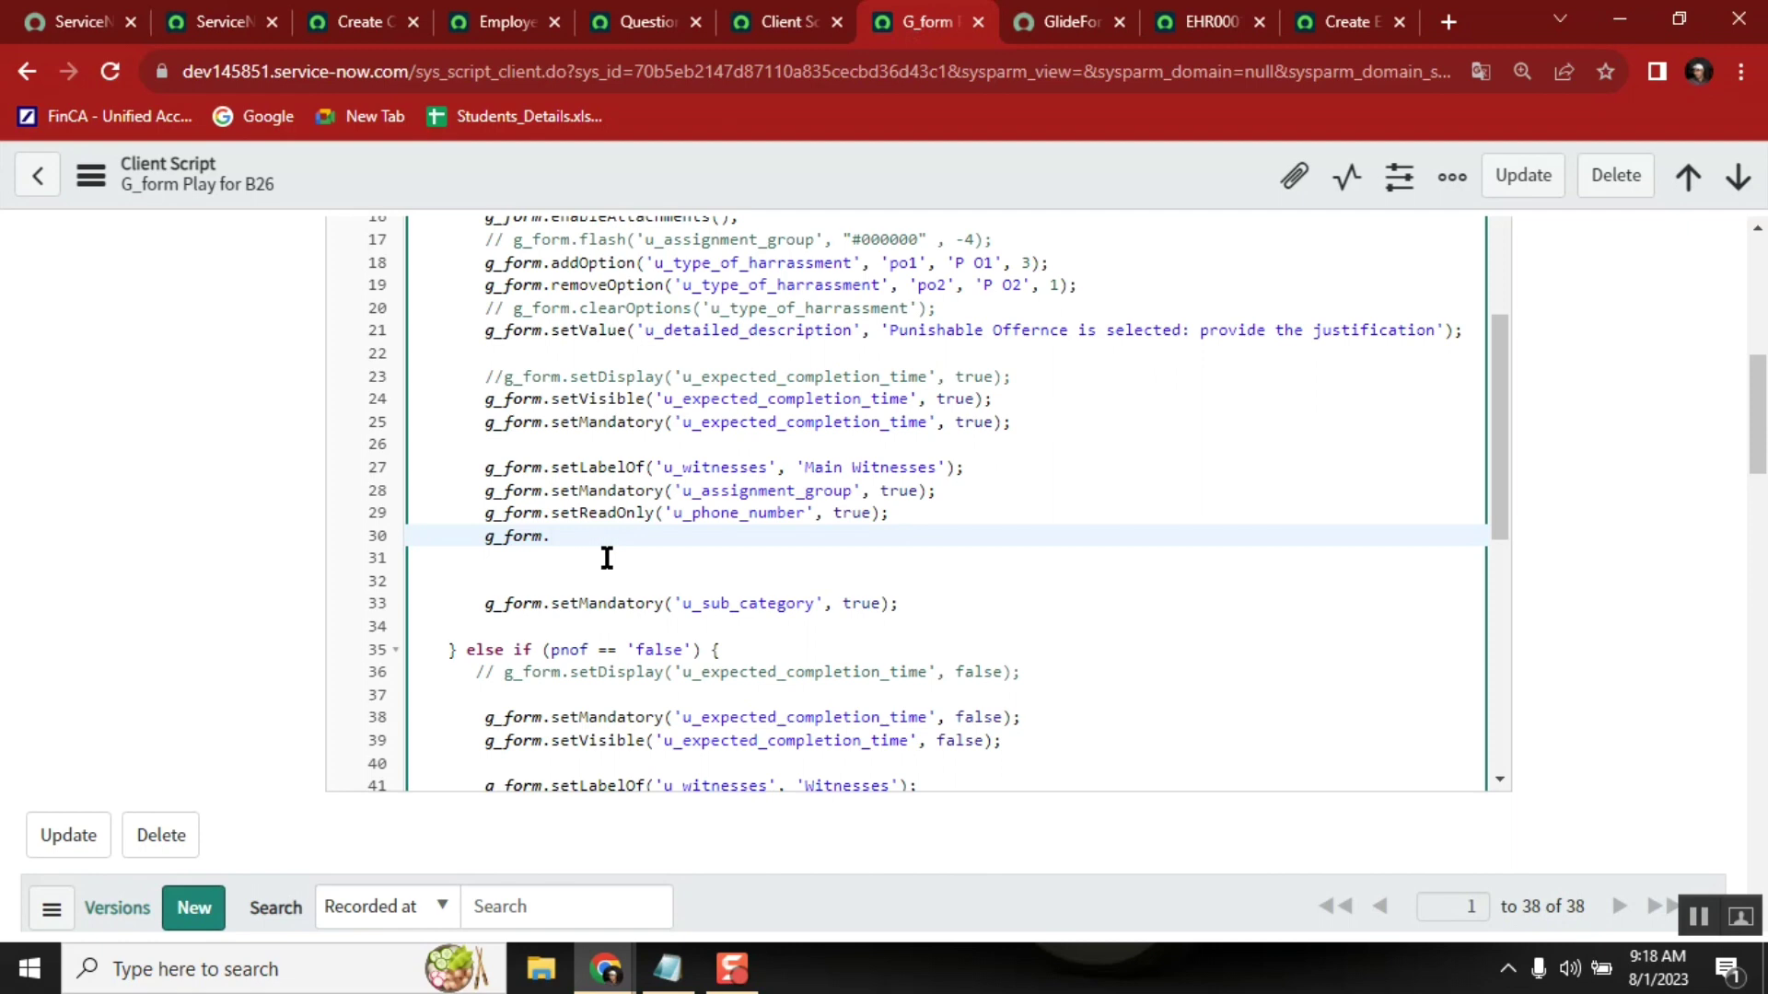
type(".")
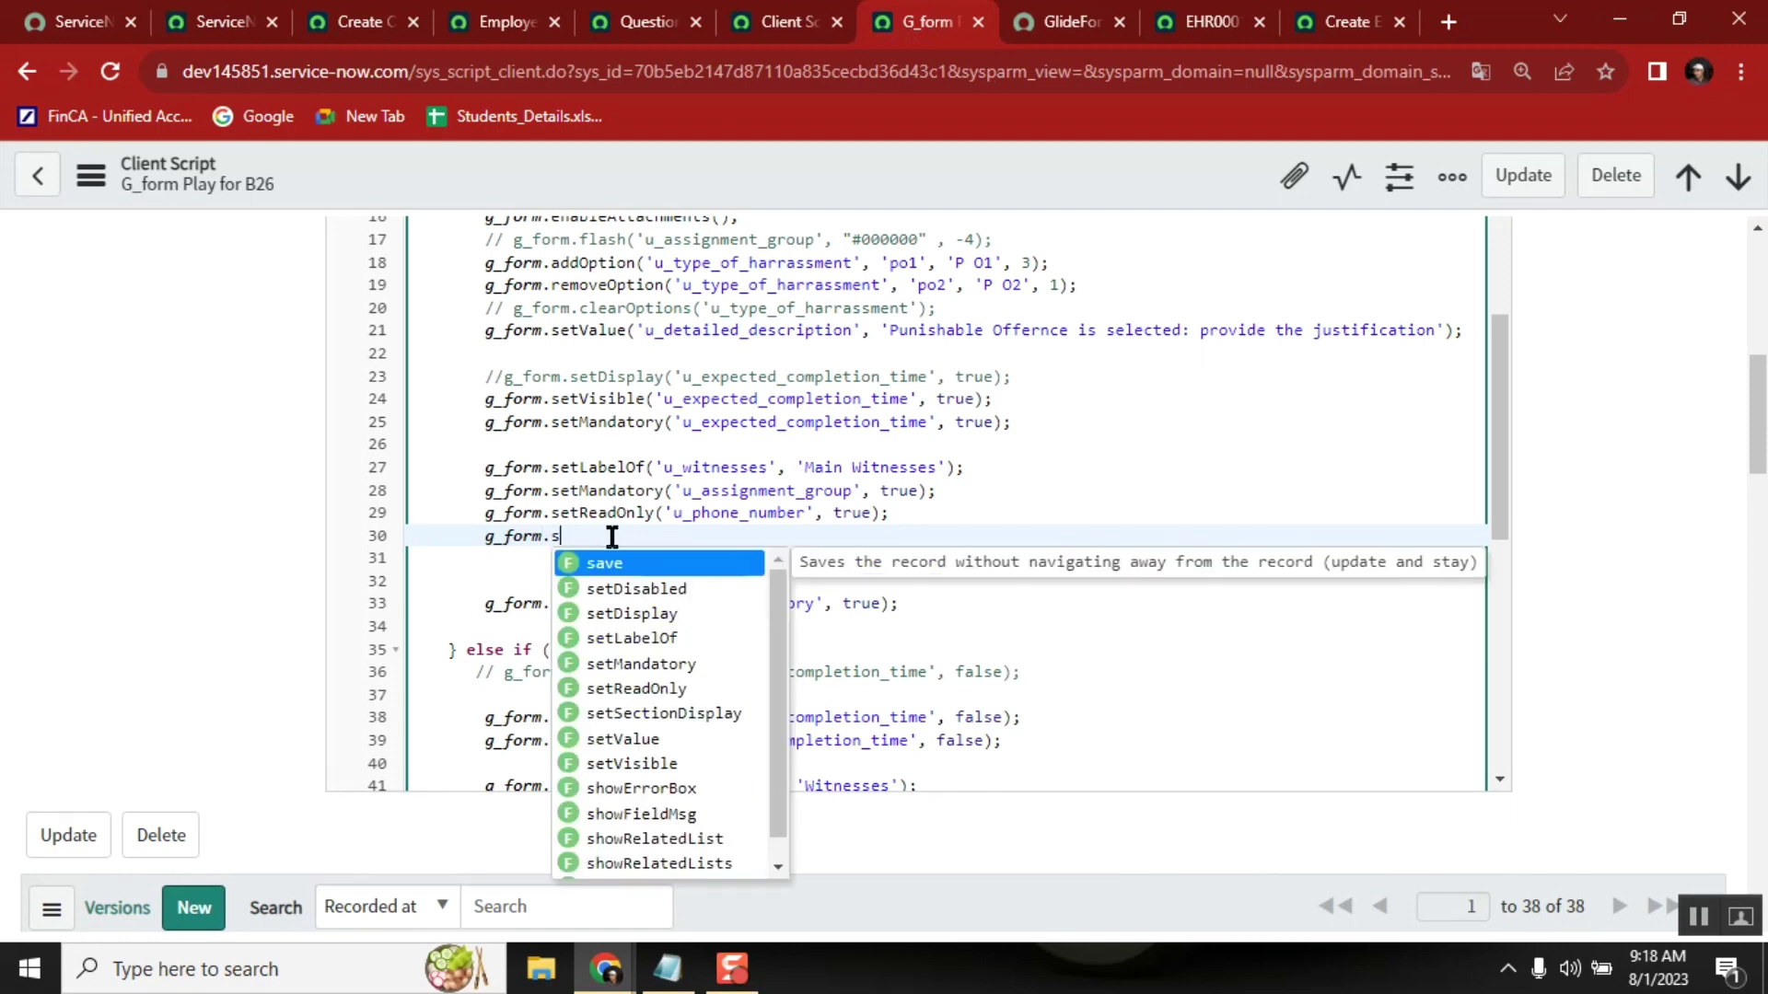
type("show")
key("Down")
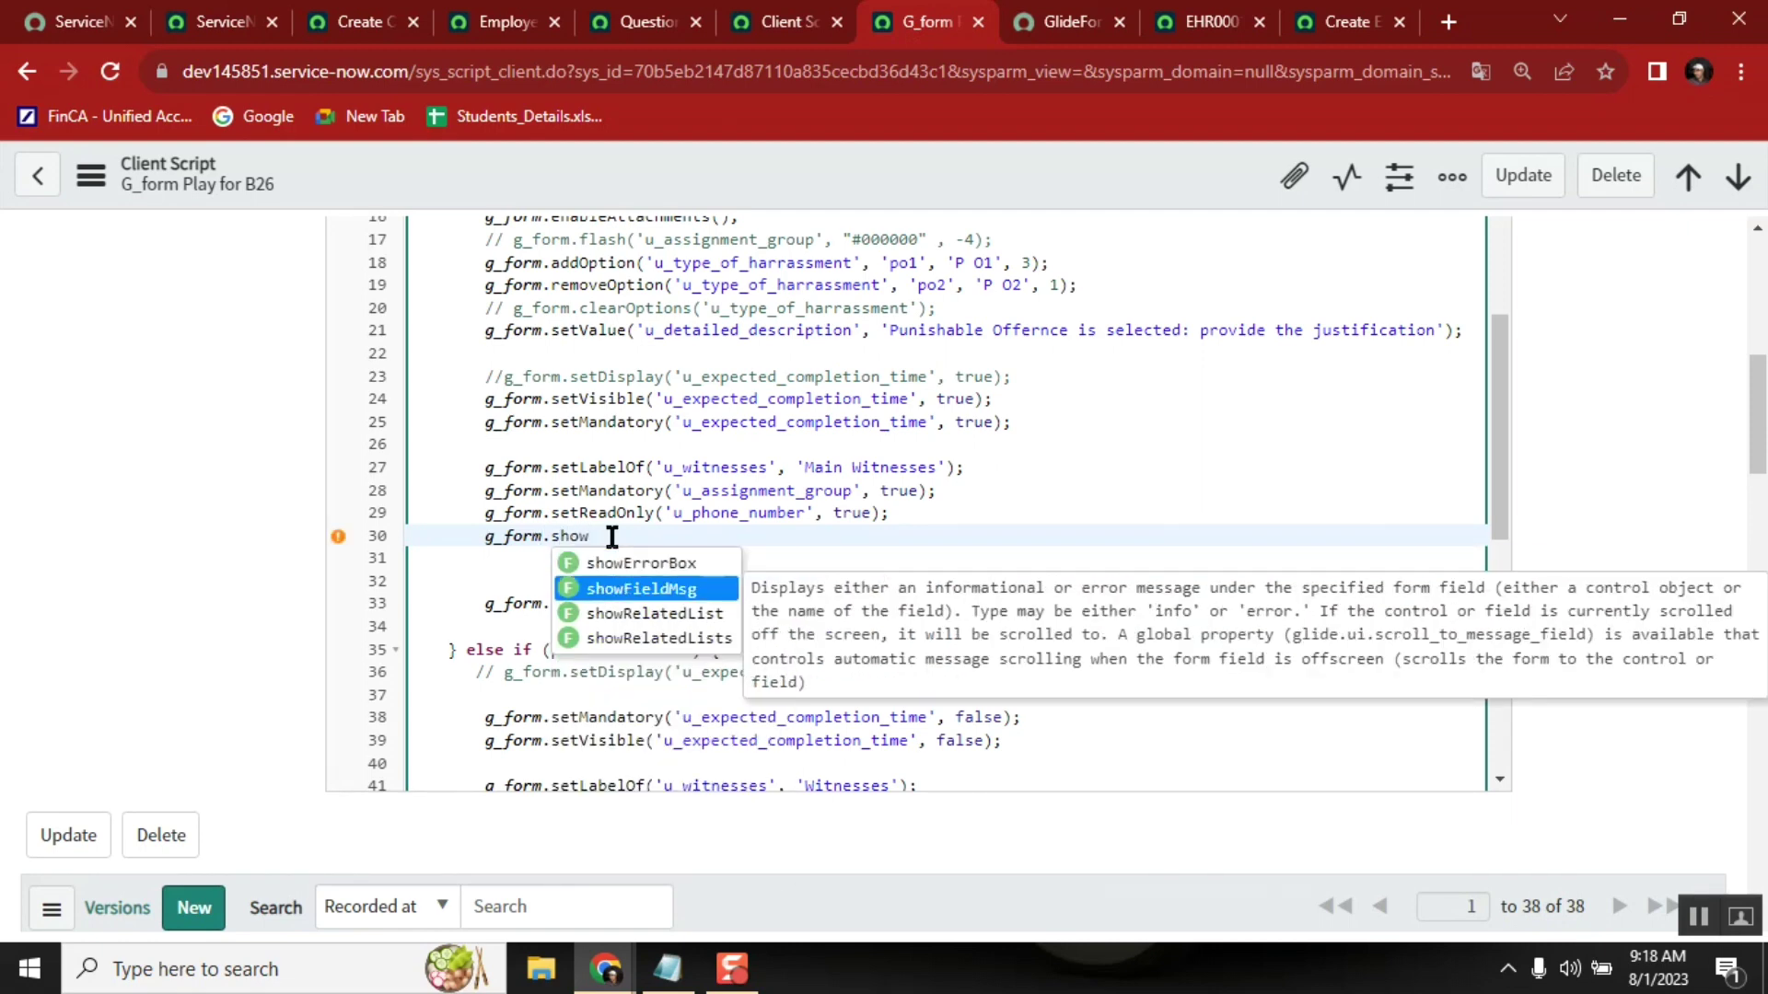
key("Return")
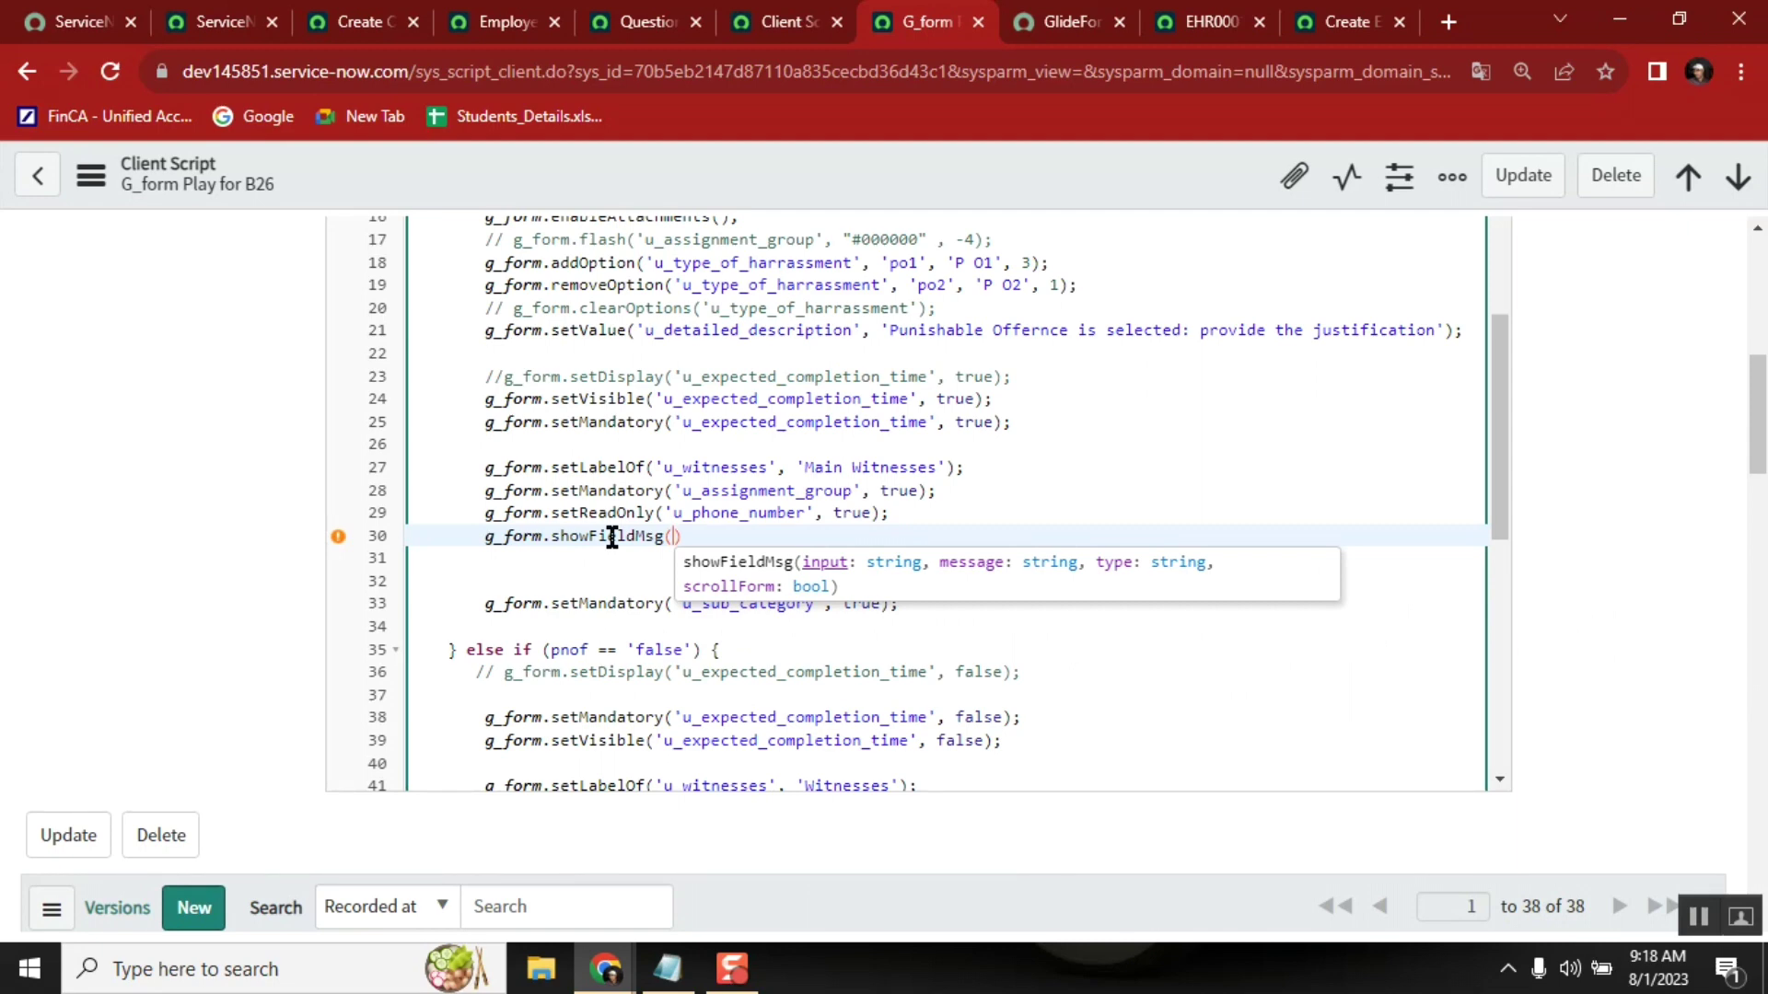
double_click(612, 537)
key("ctrl+c")
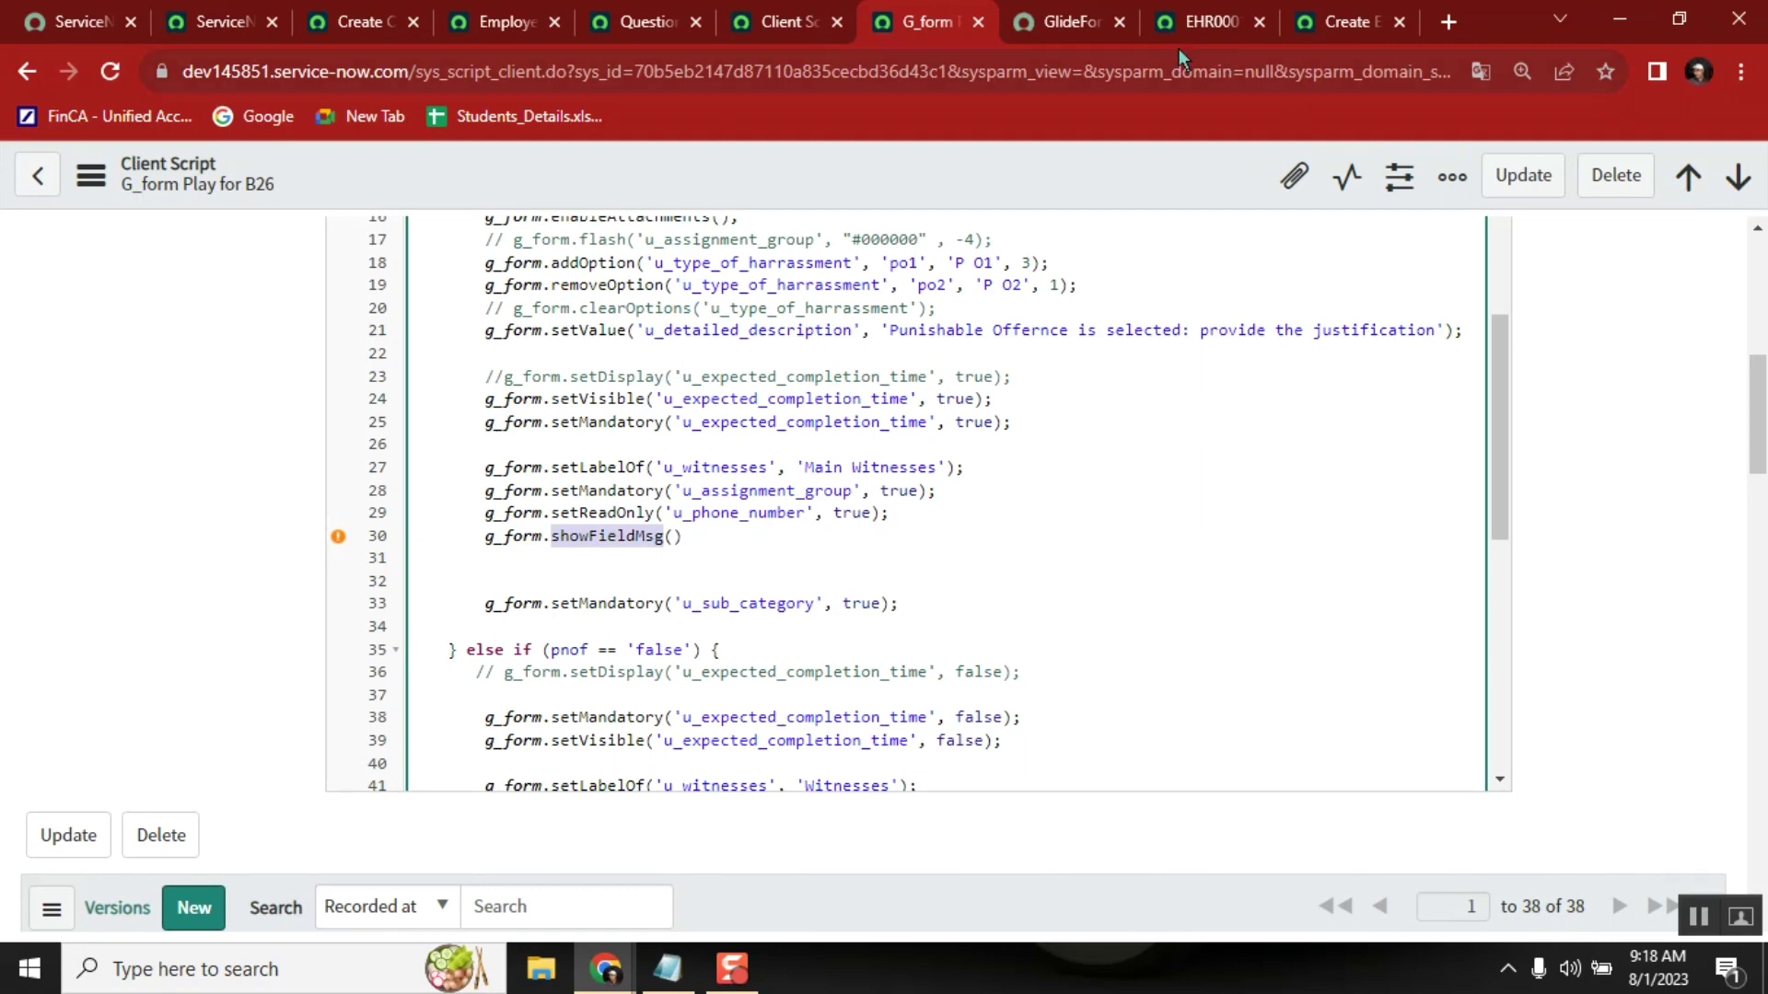
left_click(1214, 22)
Step: Write g_form.showFieldMsg('u_email', 'Hello B26', 'error') in the executor
key("ctrl+v")
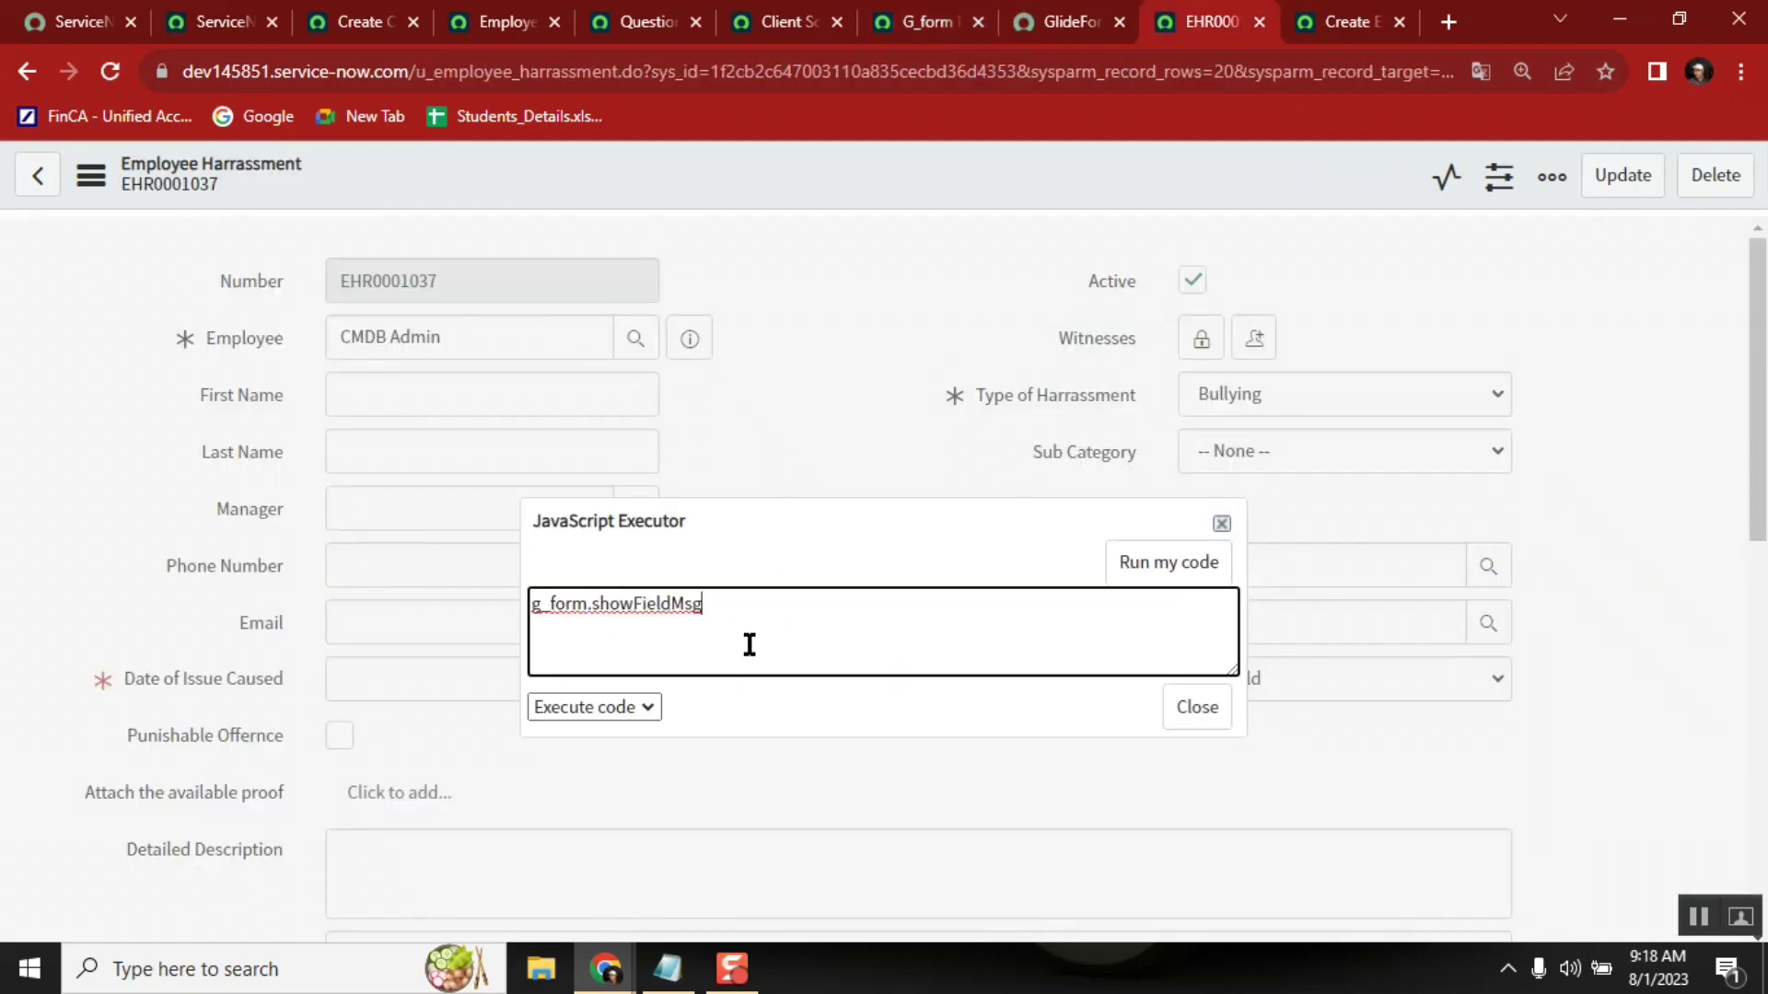
type("('")
type("u_ema")
type("il',")
type(" '")
type("Hello B")
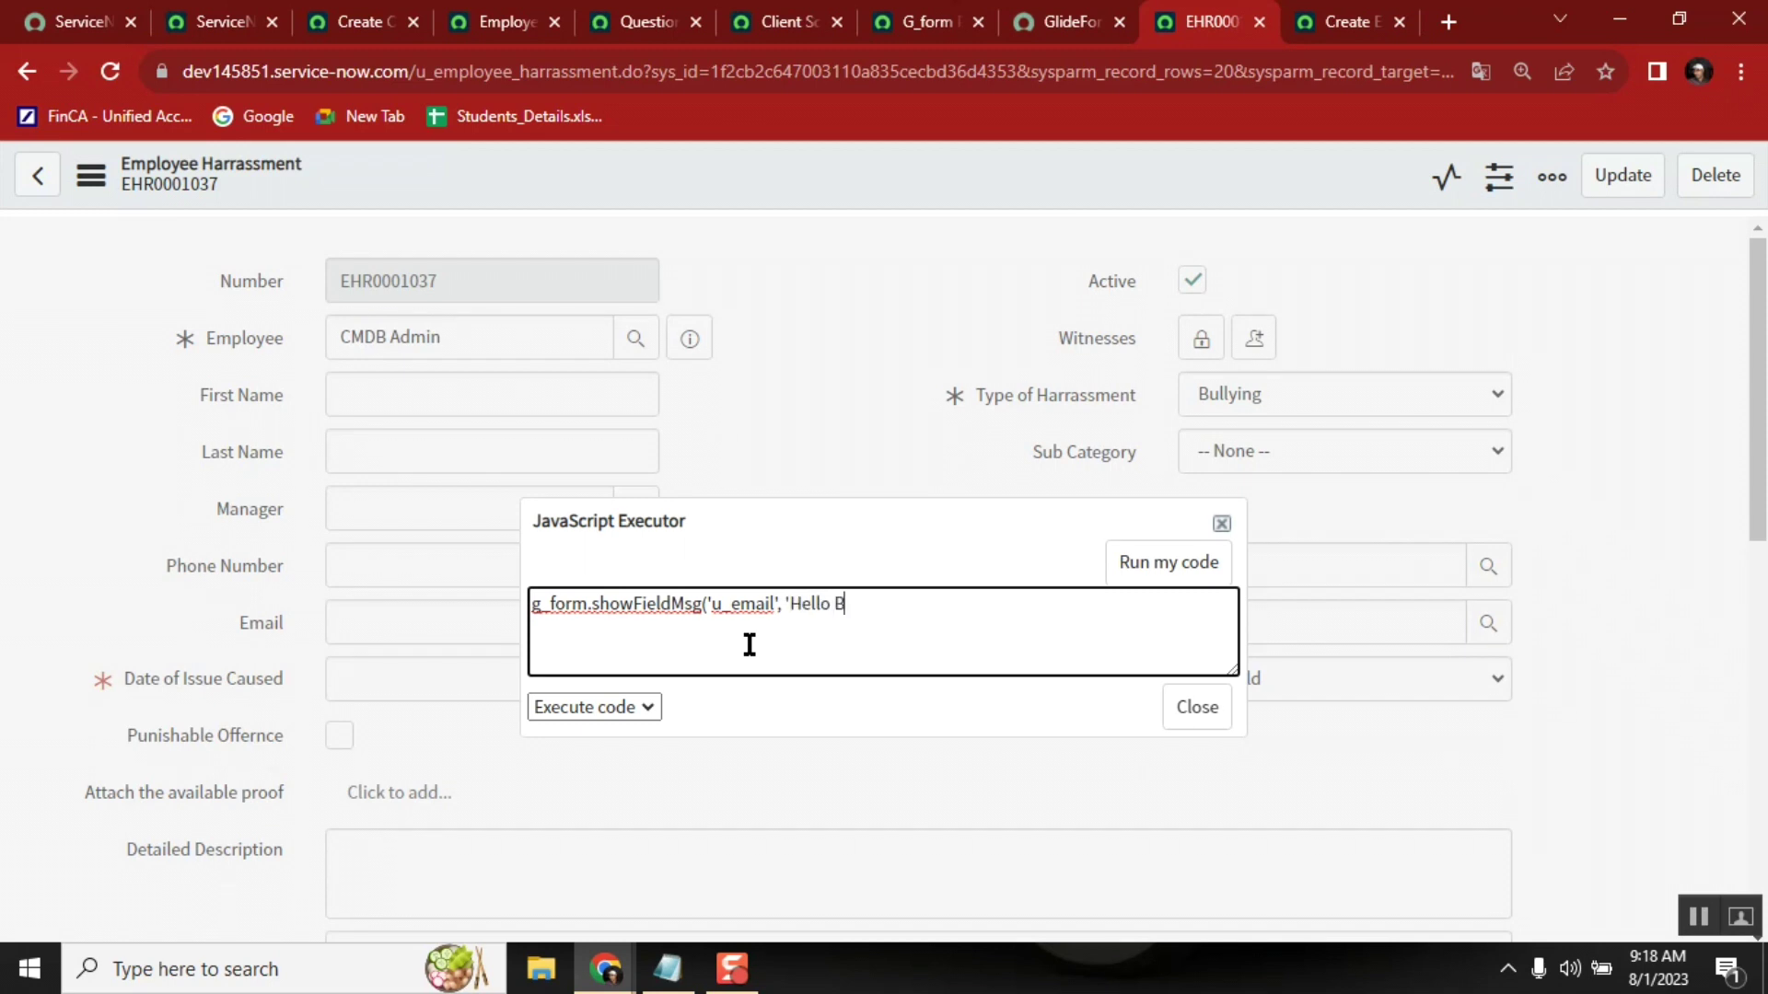
type("26',")
type(" 'e")
type("rror'")
type(");")
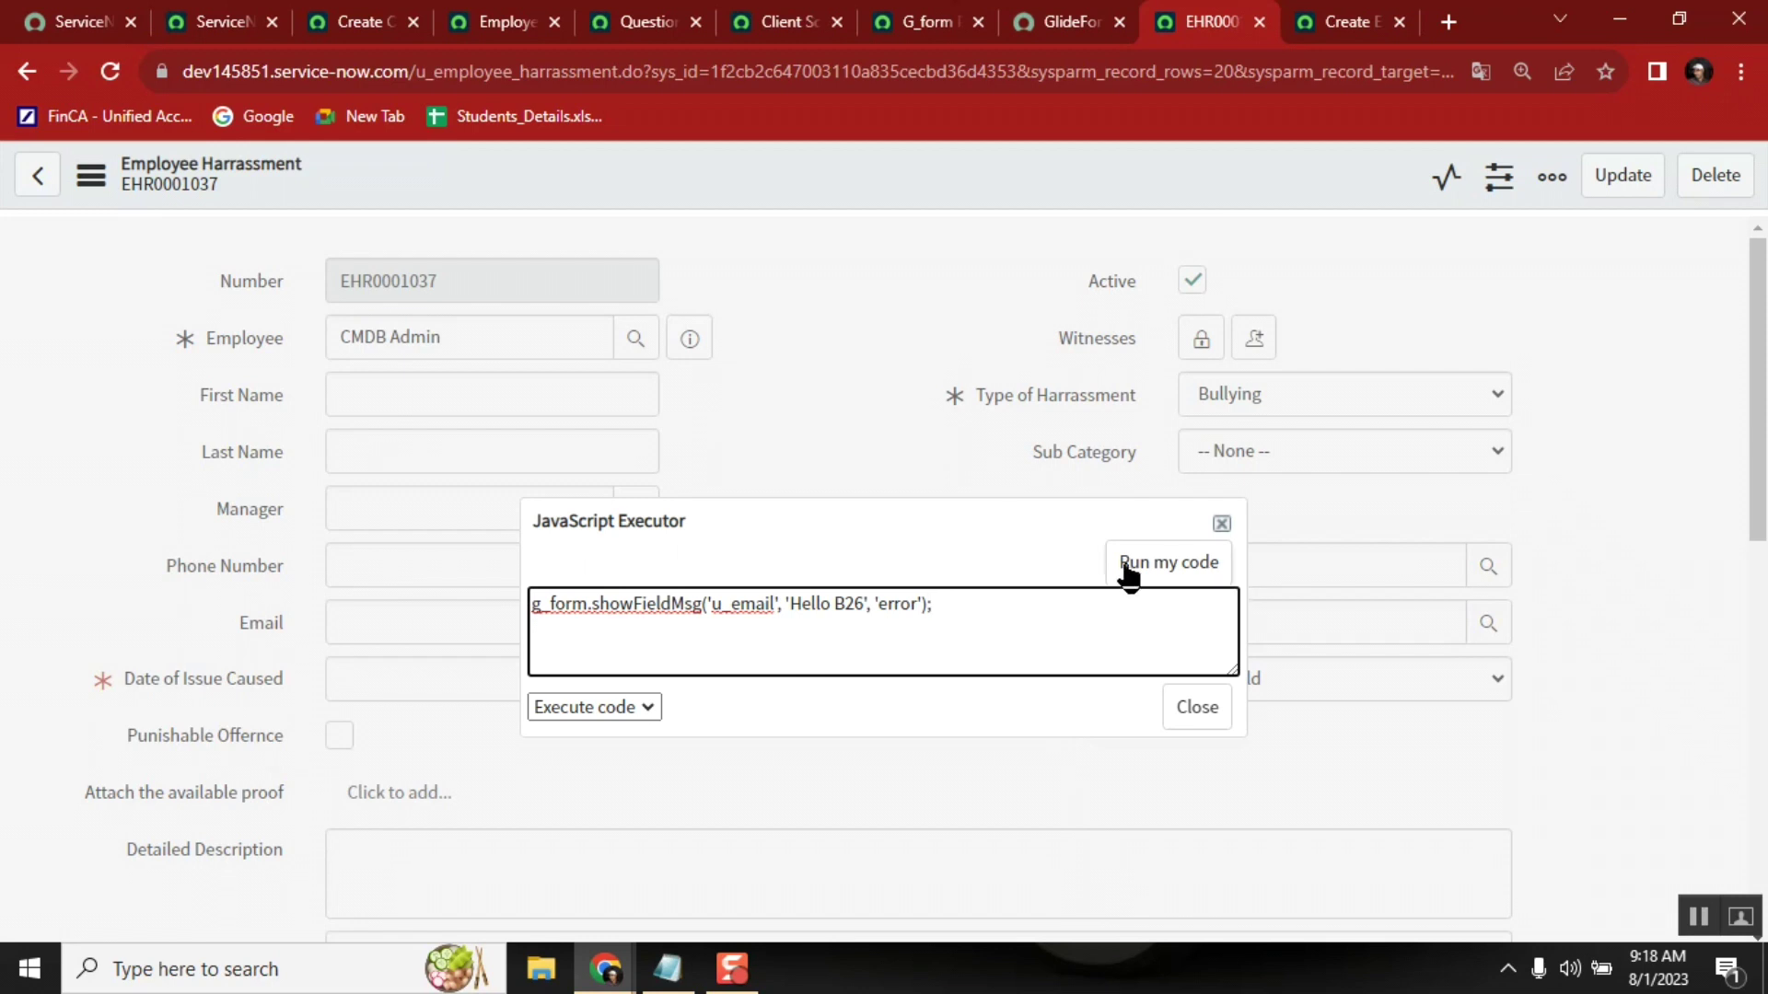
Step: Run the code to show the red Hello B26 error under Email and move the executor aside
left_click(1133, 567)
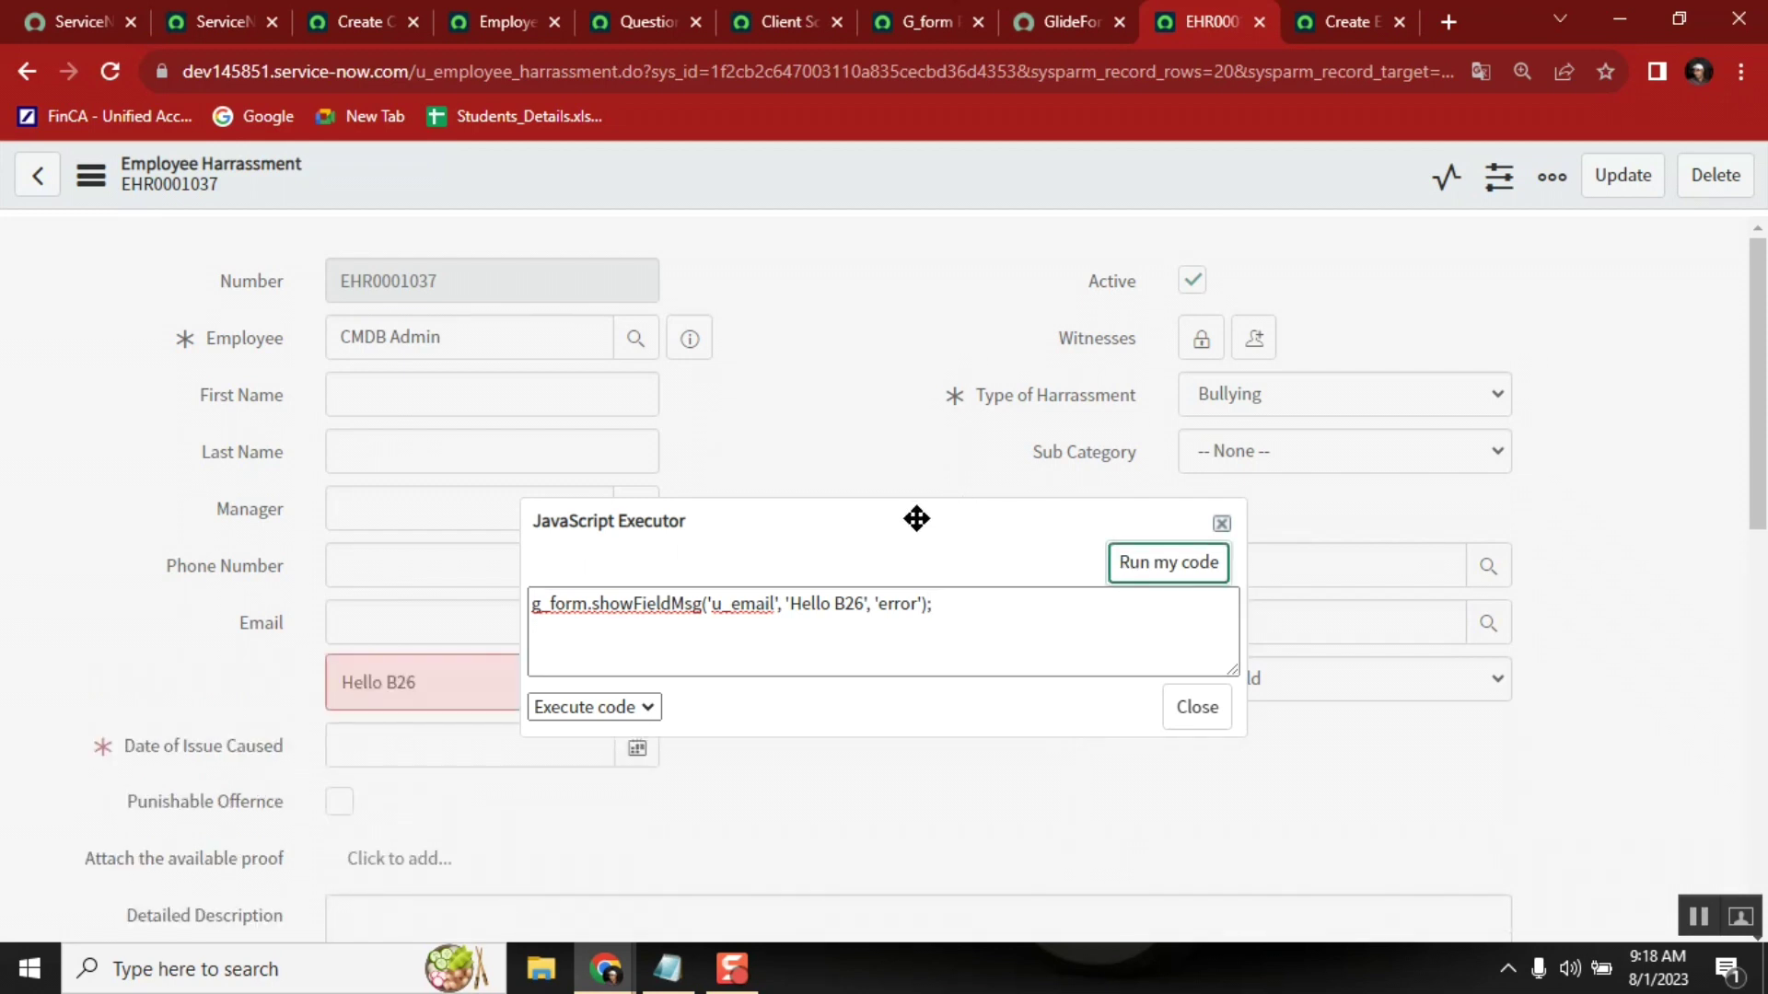
left_click_drag(916, 517, 1176, 390)
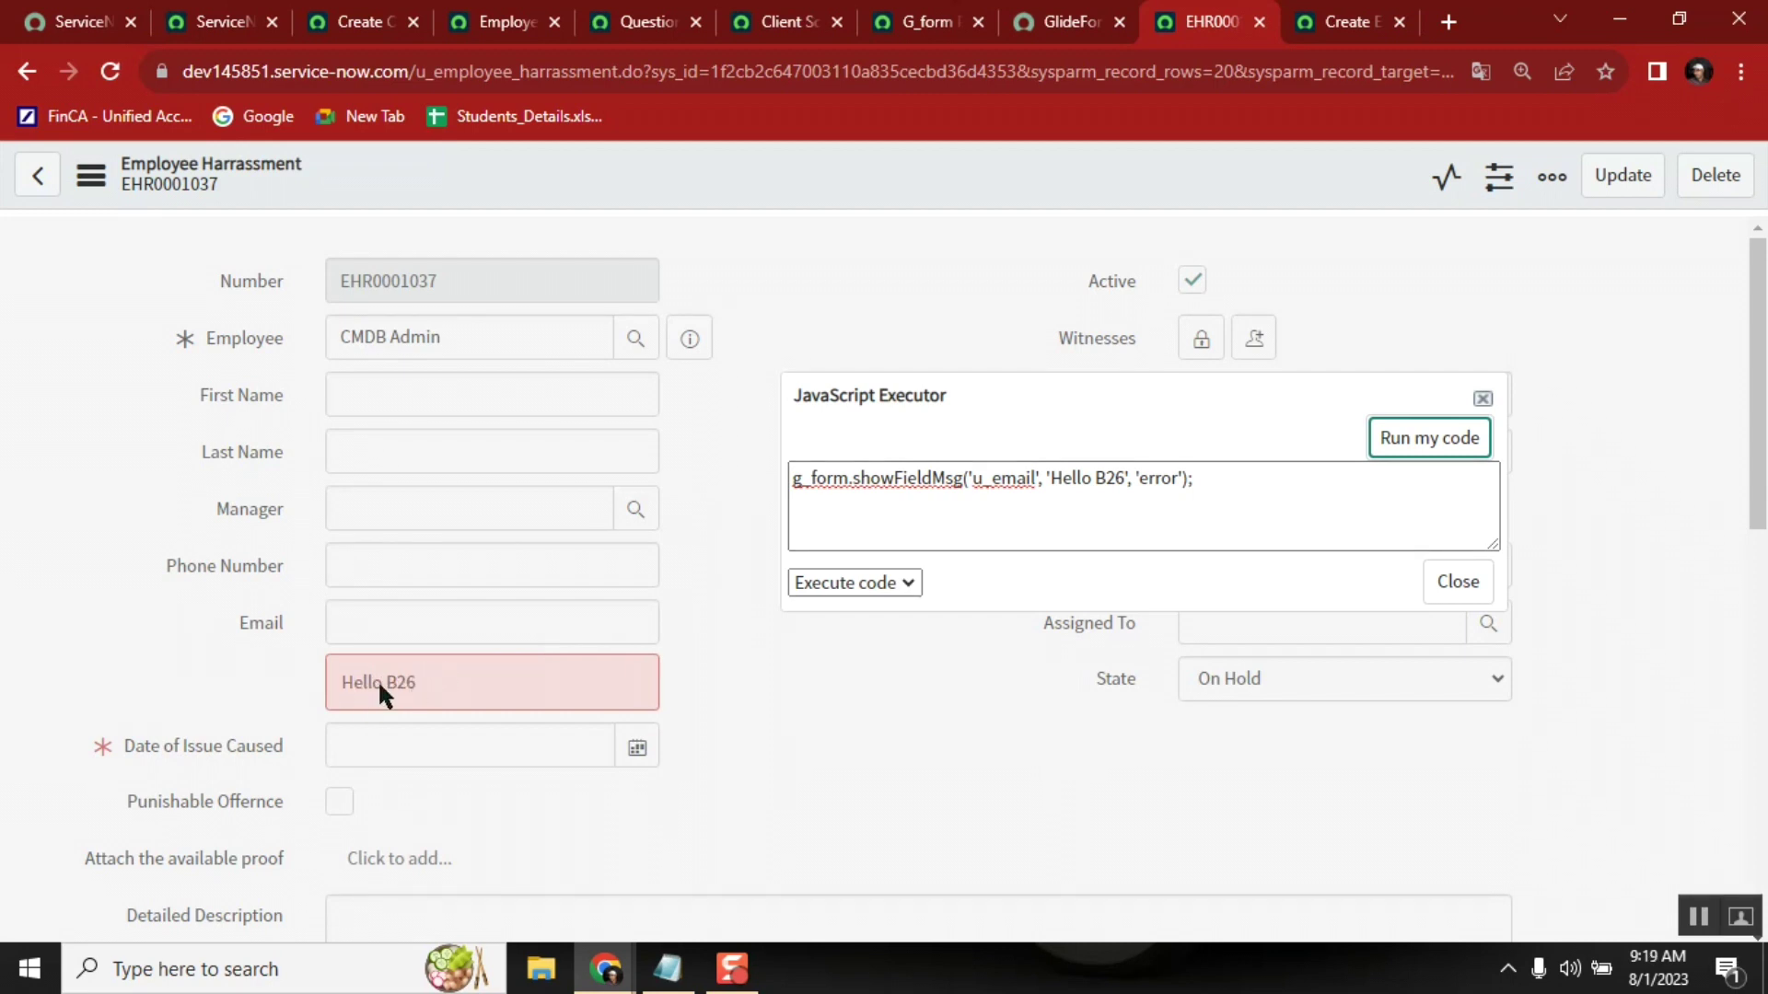
Step: Duplicate the showFieldMsg line and change its field from u_email to u_manager
left_click(1243, 475)
key("ctrl+a")
key("ctrl+c")
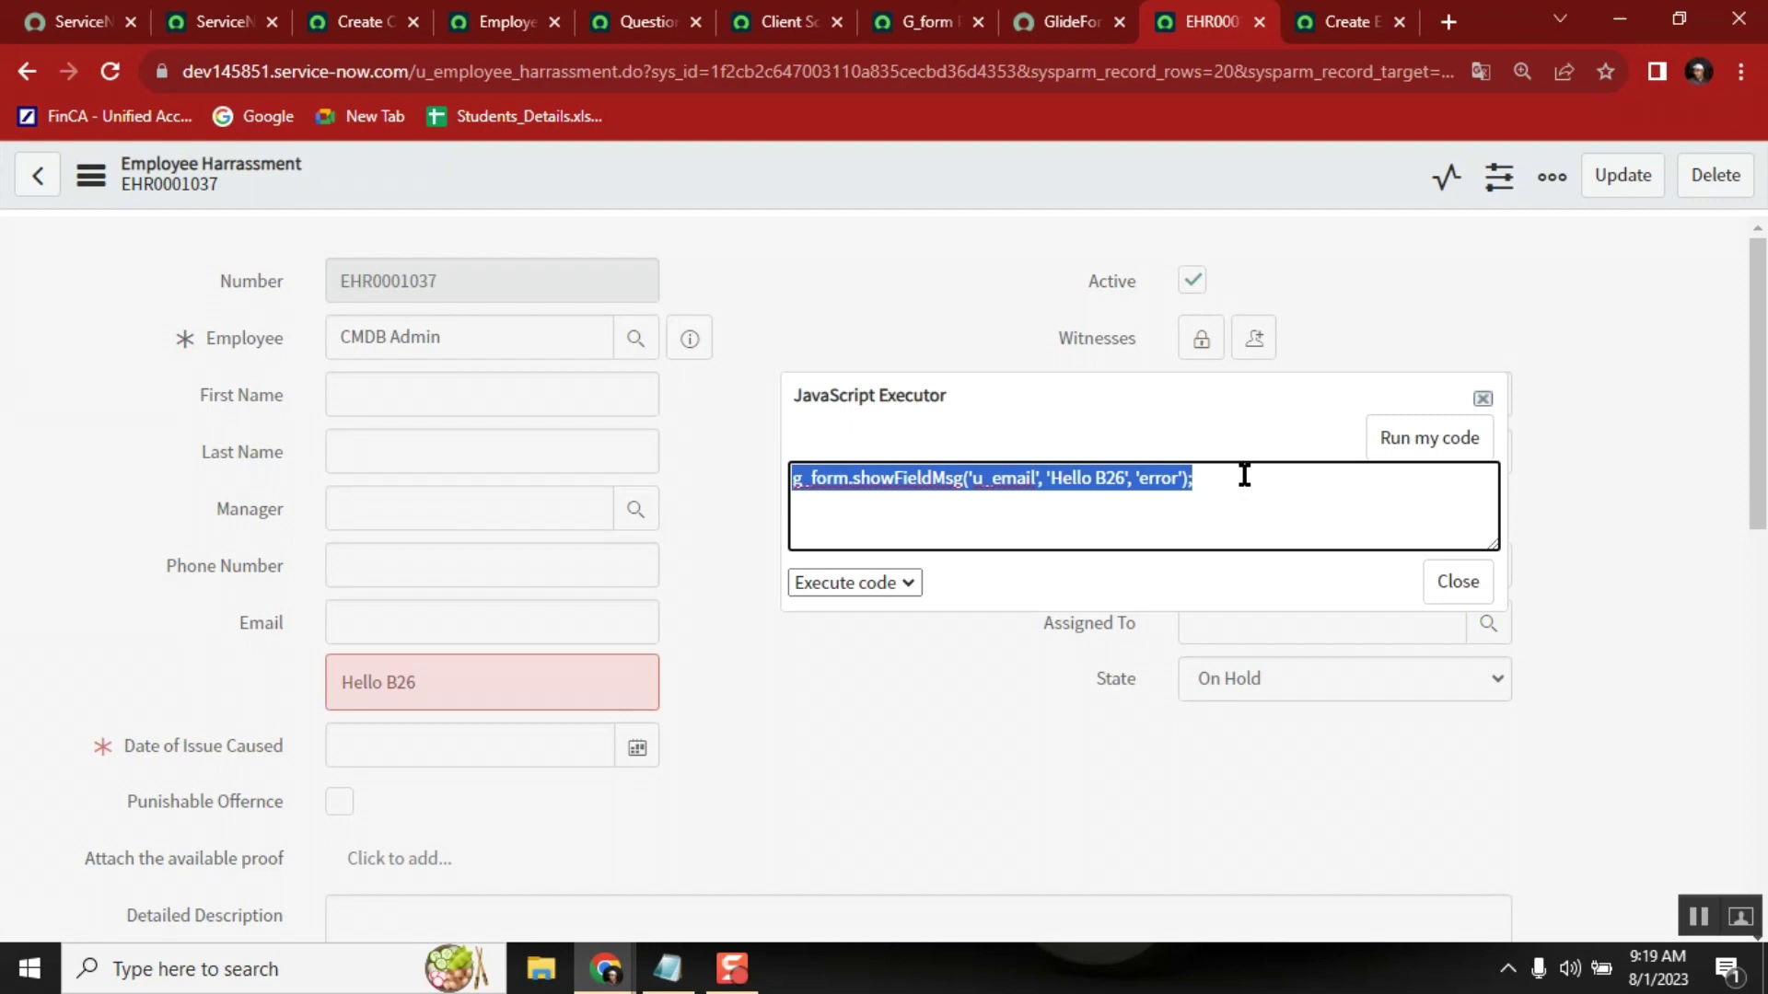
left_click(1243, 475)
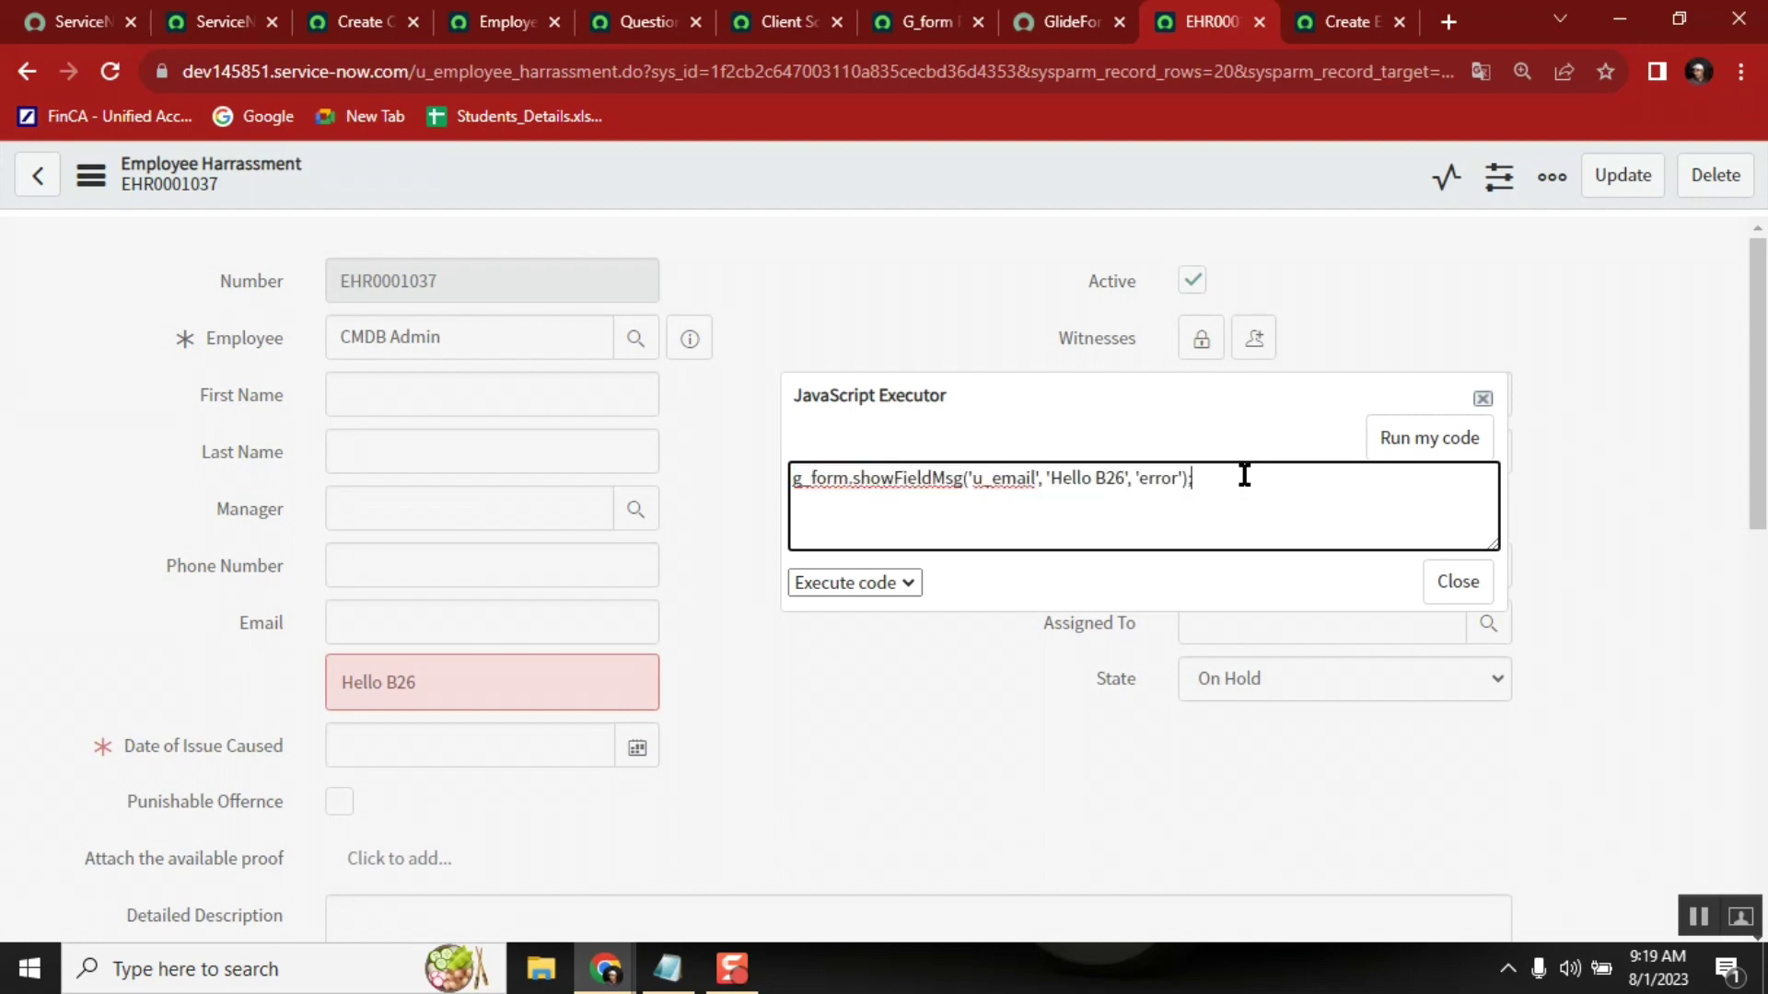
key("ctrl+v")
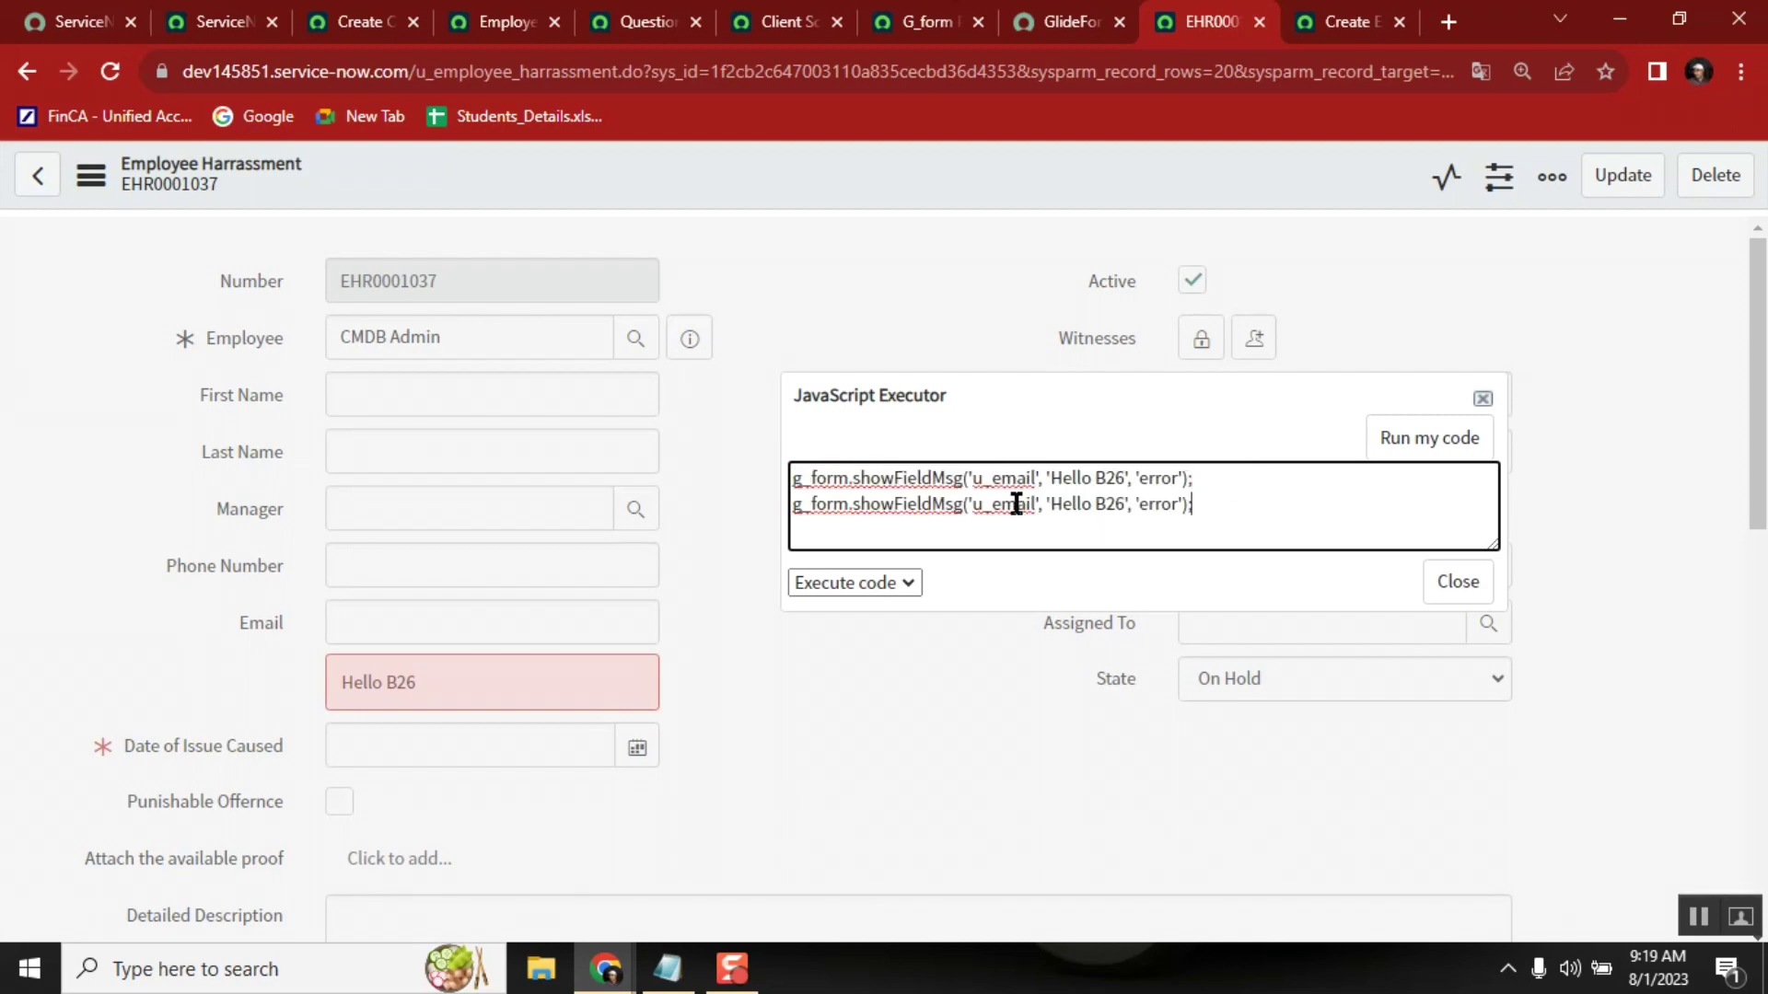
double_click(1016, 506)
left_click(1017, 505)
key("BackSpace")
key("BackSpace")
key("Delete")
key("Delete")
key("Delete")
type("manager")
Step: Change the second line's message to 'Hello B26 you rock' with type info and run both calls
left_click(1138, 504)
type(",")
type("you ro")
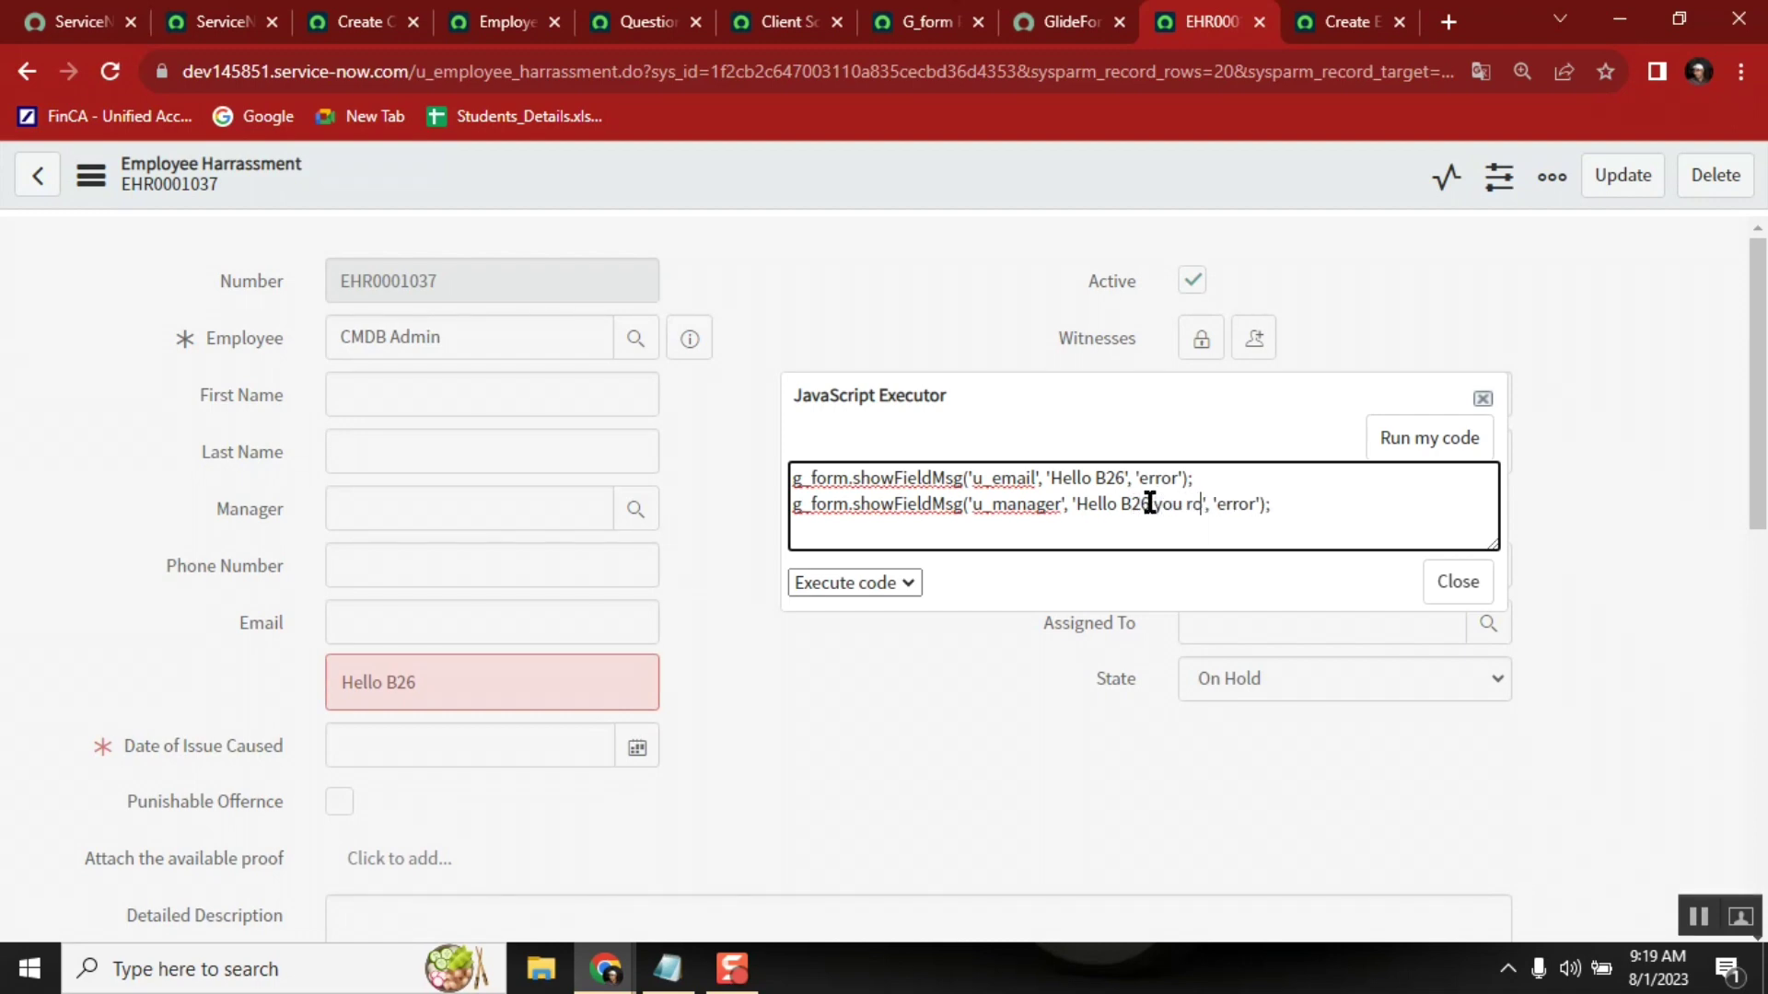
type("ck")
double_click(1259, 503)
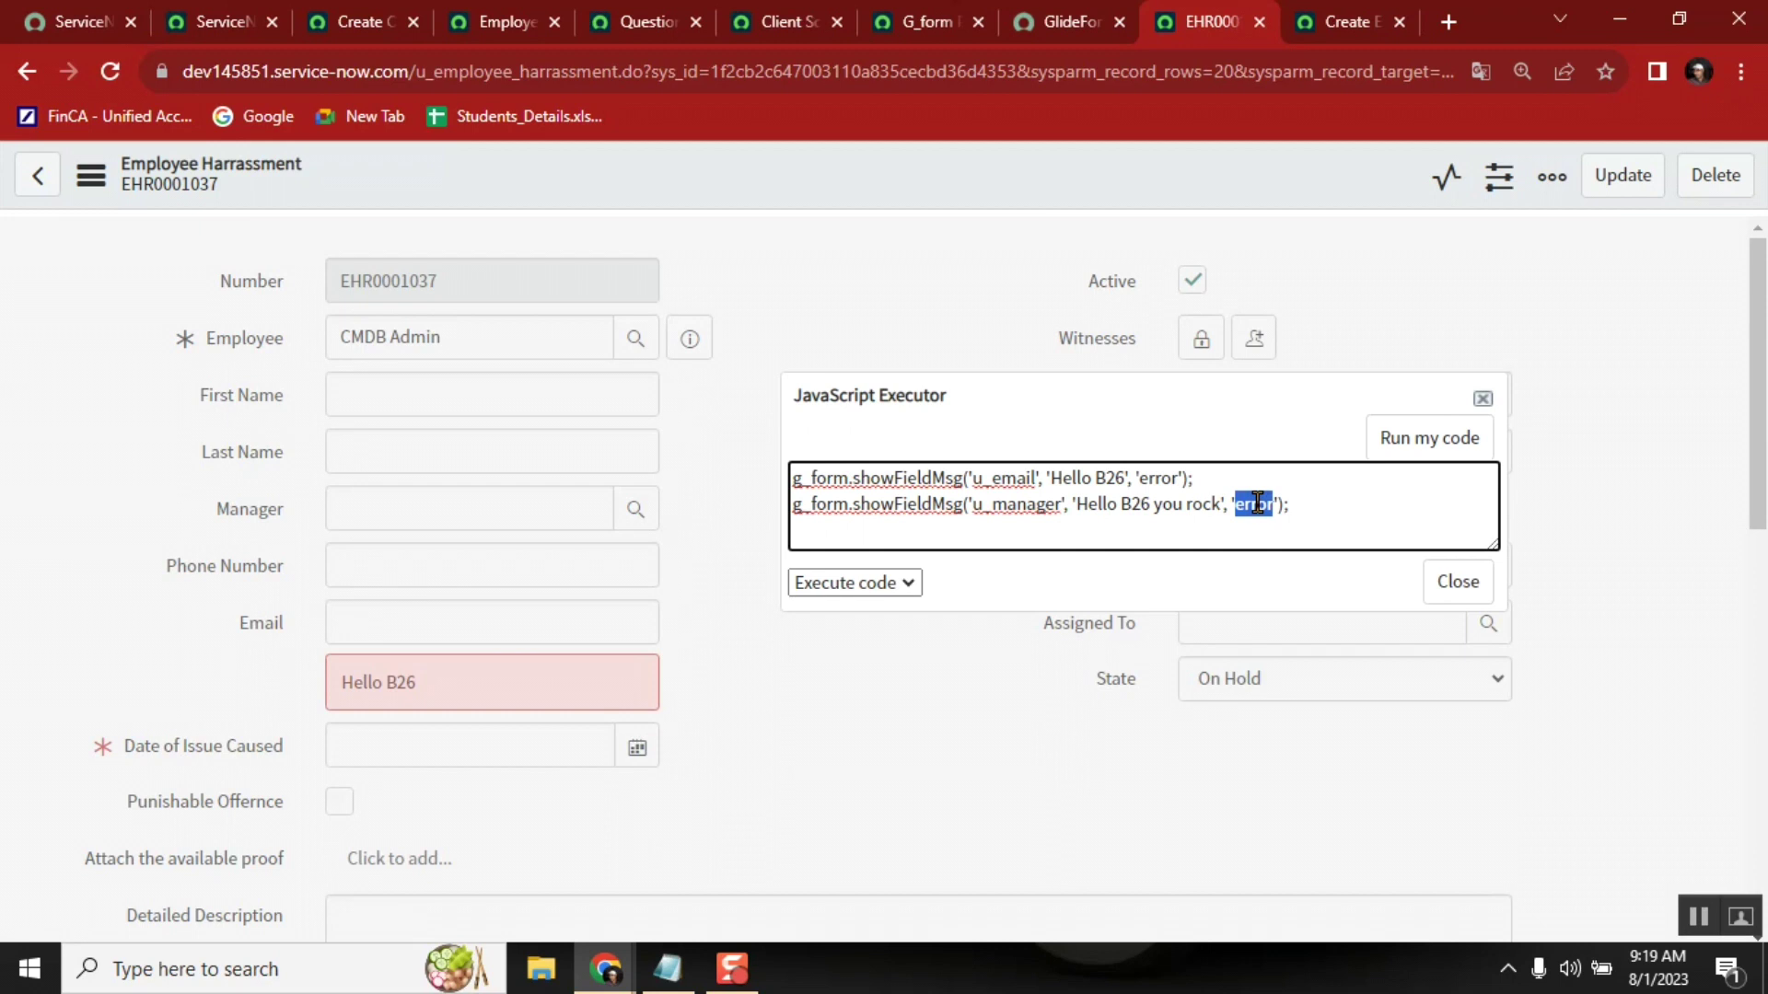
type("info")
left_click(1418, 454)
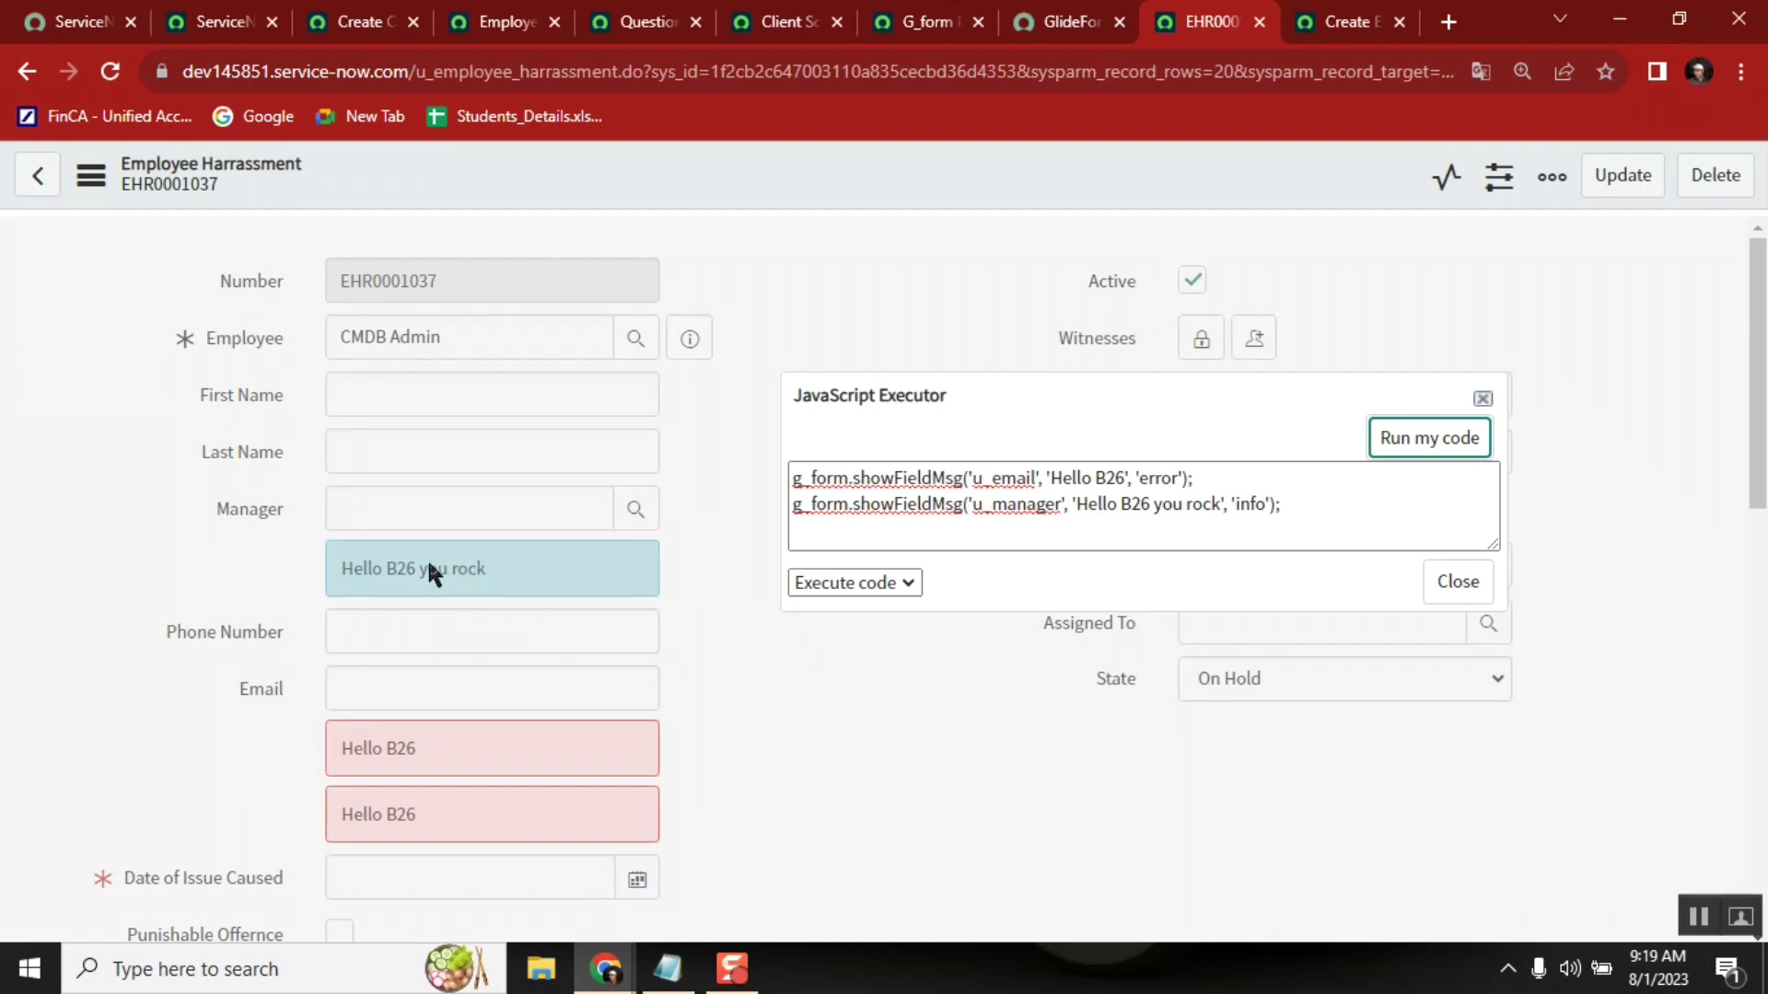
Step: Point out the error and info types, then paste a copy of the u_manager line as a third line
left_click(1086, 502)
double_click(1155, 476)
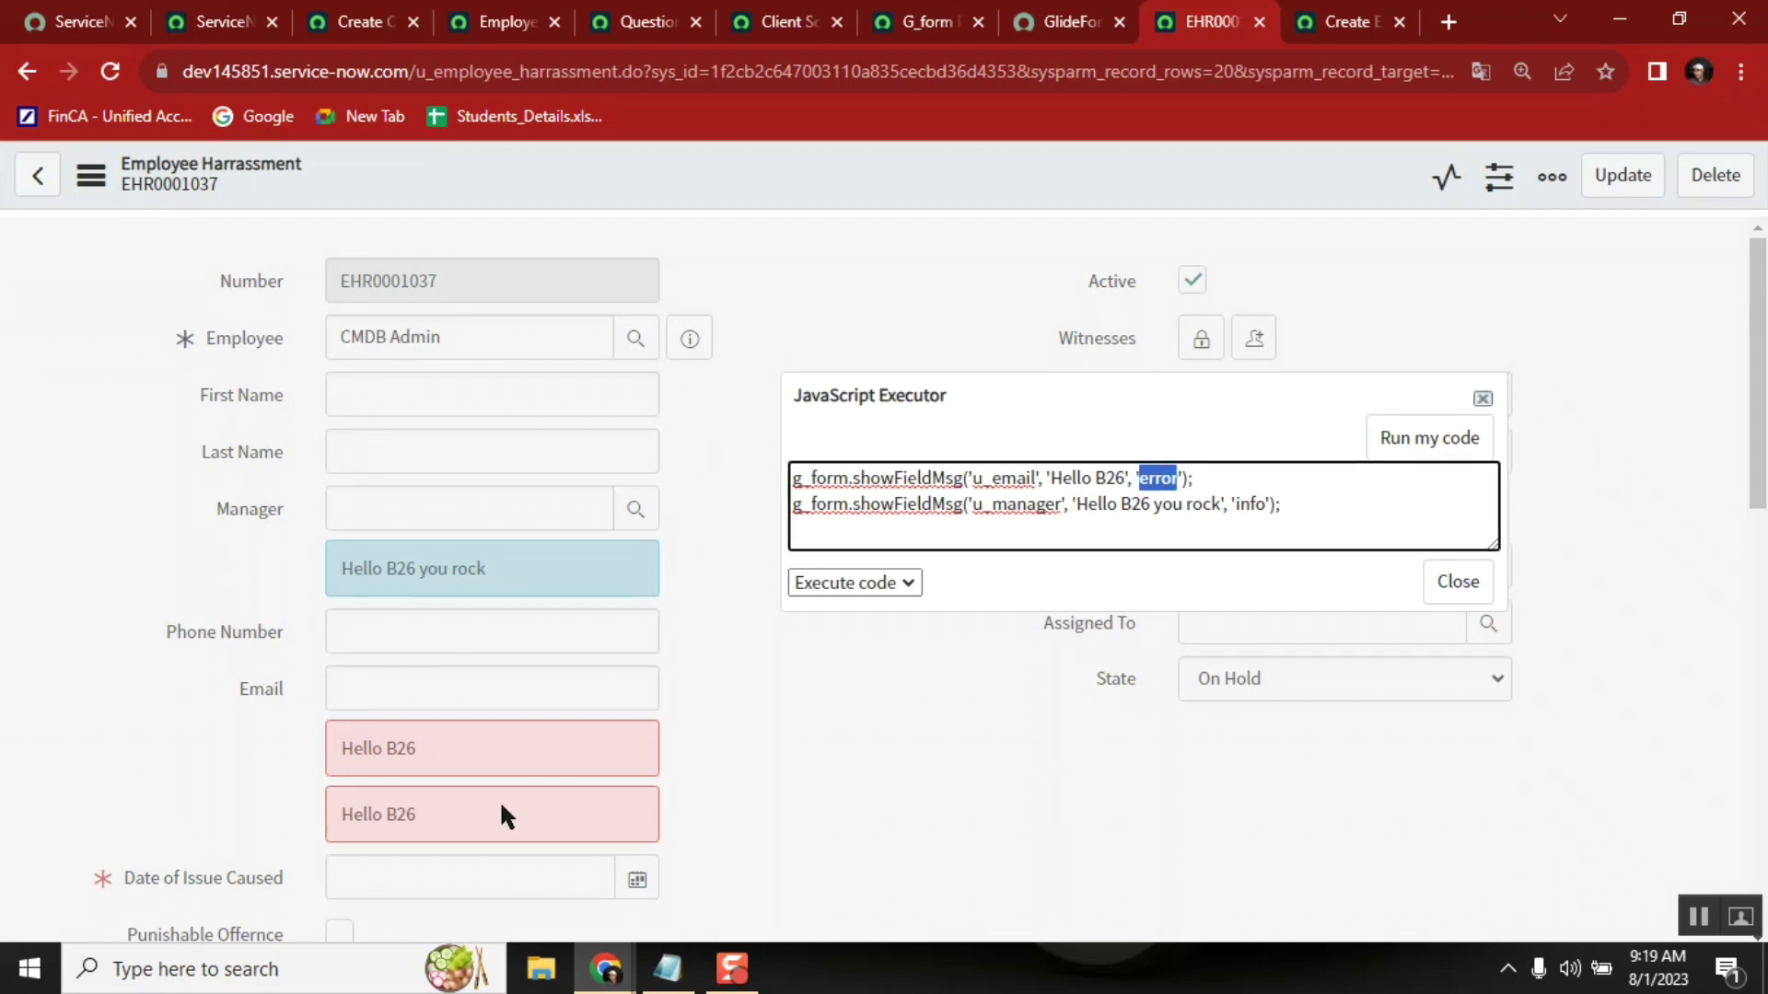
double_click(1250, 504)
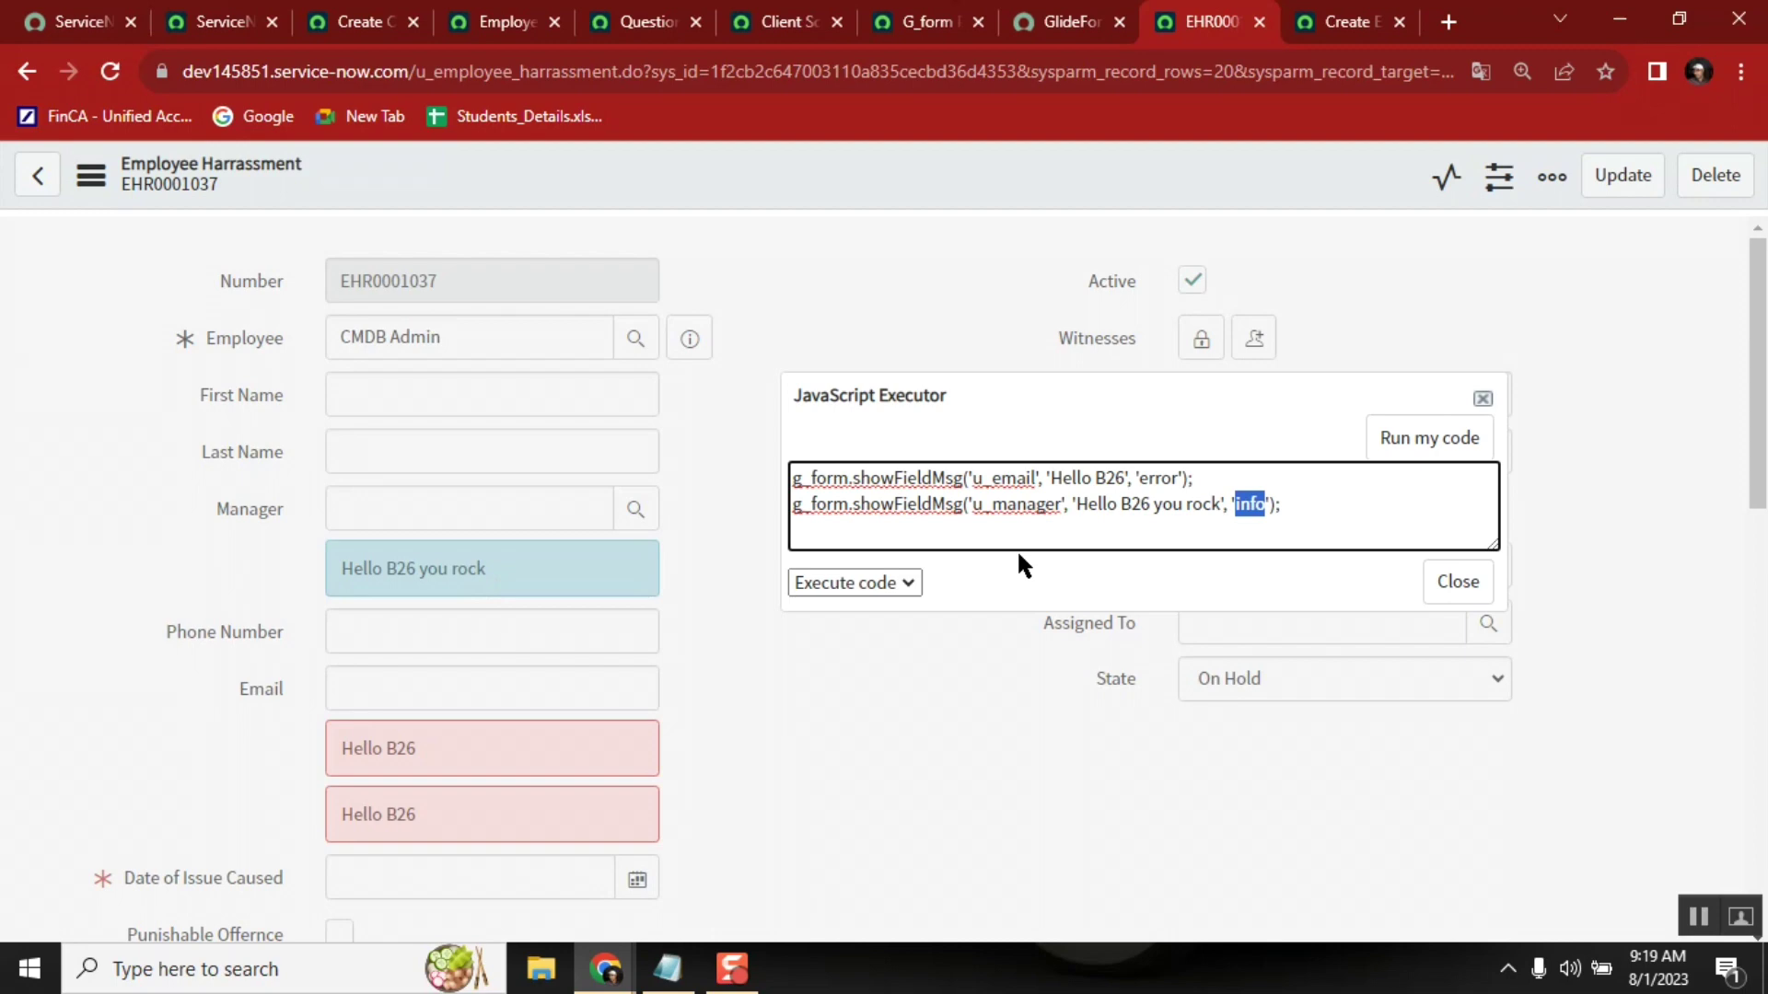
left_click(1285, 507)
triple_click(1286, 506)
key("ctrl+c")
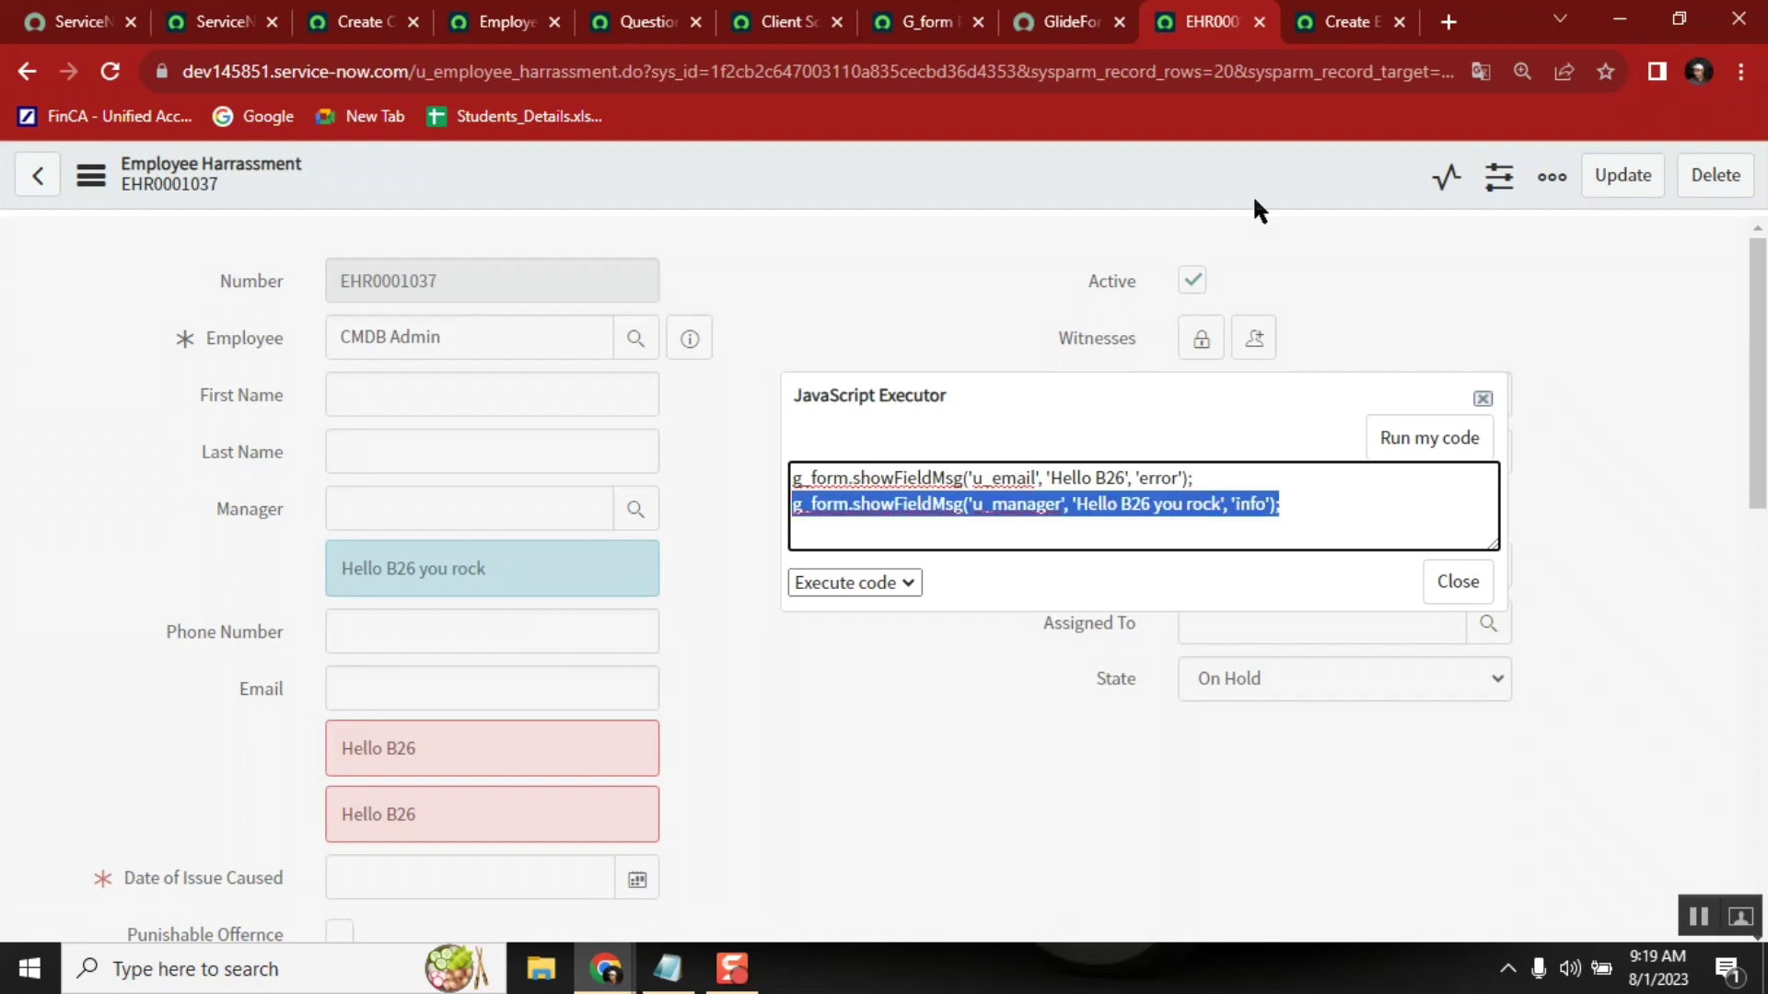
left_click(1300, 512)
key("ctrl+v")
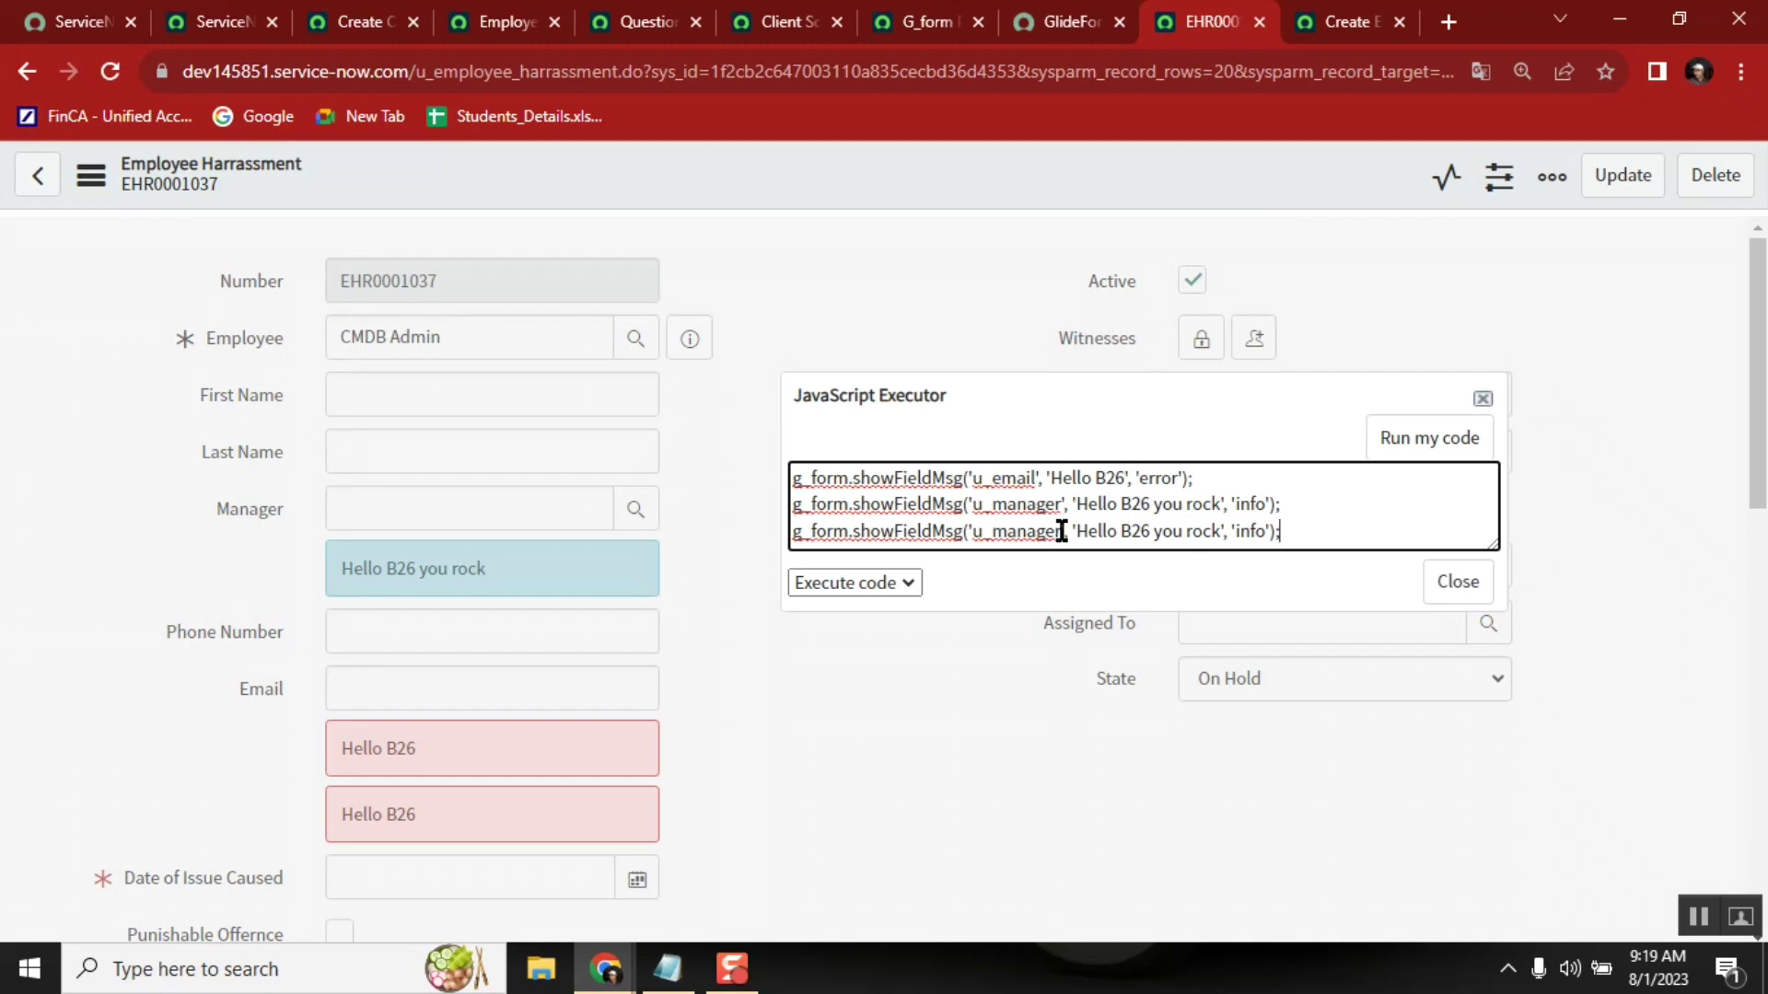
Step: Make the third line a warning on u_first_name with 'Hello B26 you rock and you are all strong developers'
double_click(1252, 531)
type("warn")
type("ing")
double_click(1022, 532)
type("u")
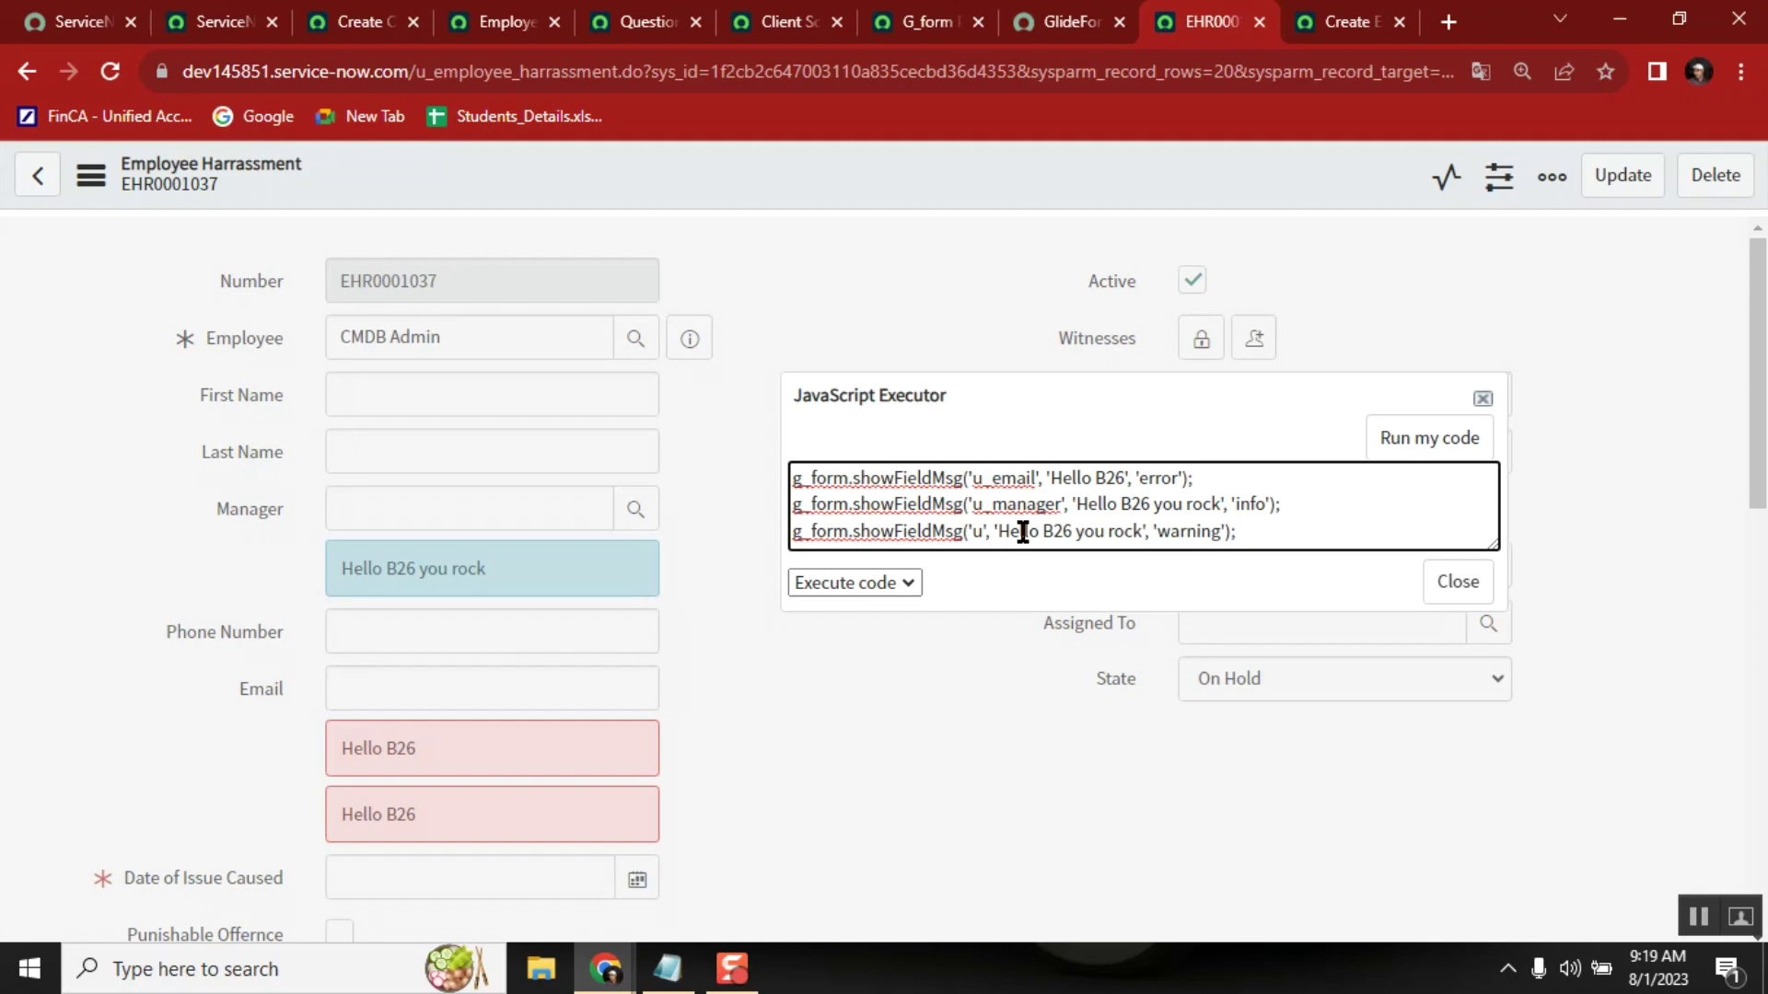
type("_first")
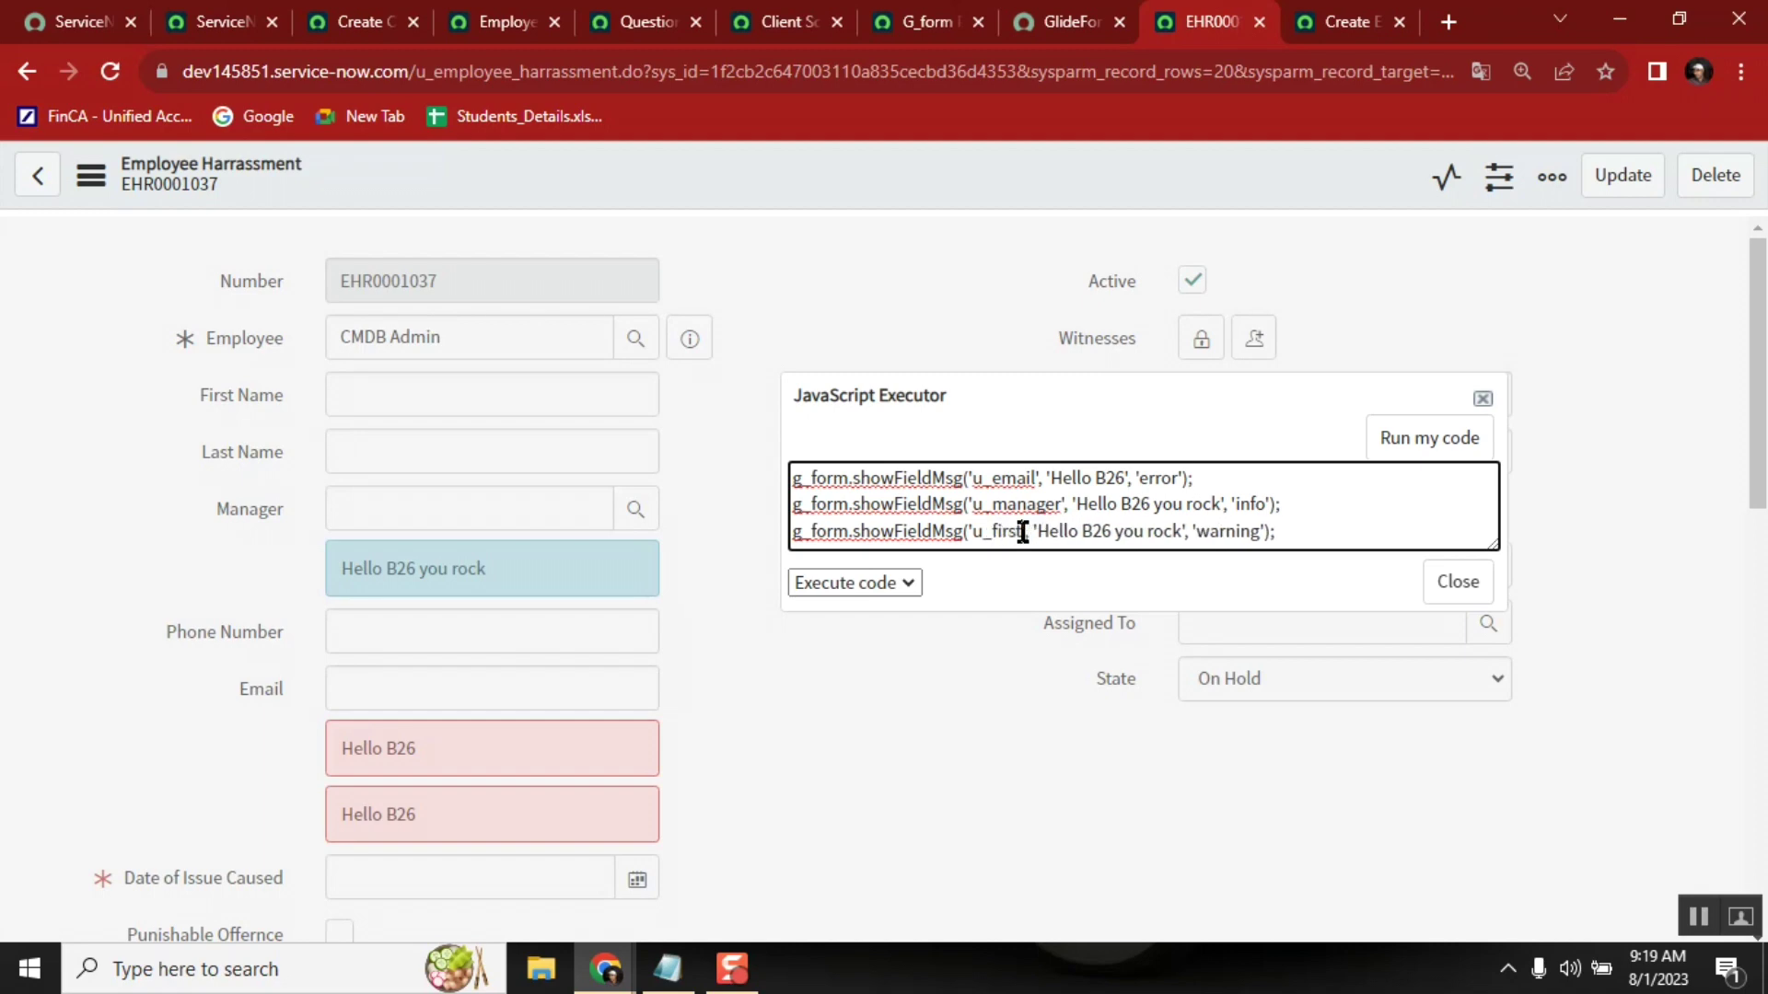
type("_name")
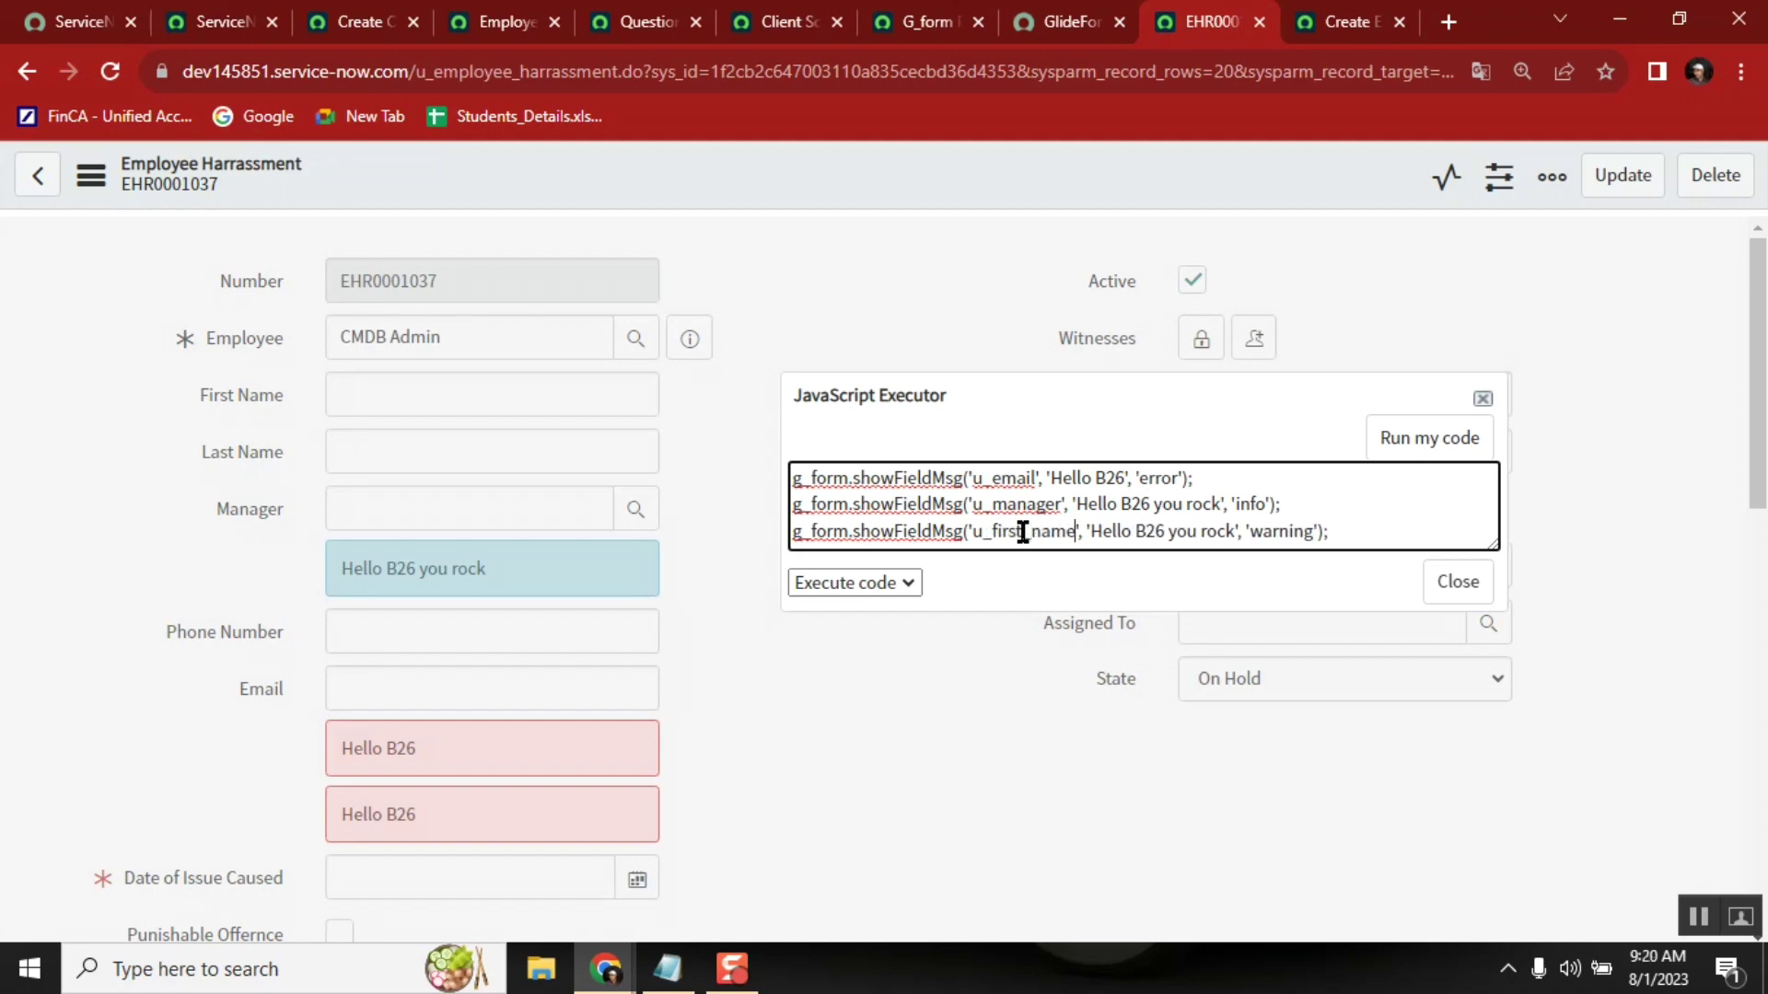
key("Right")
key("Right")
key("Right")
key("Right")
key("Right")
key("Right")
key("Right")
key("Right")
type("and y")
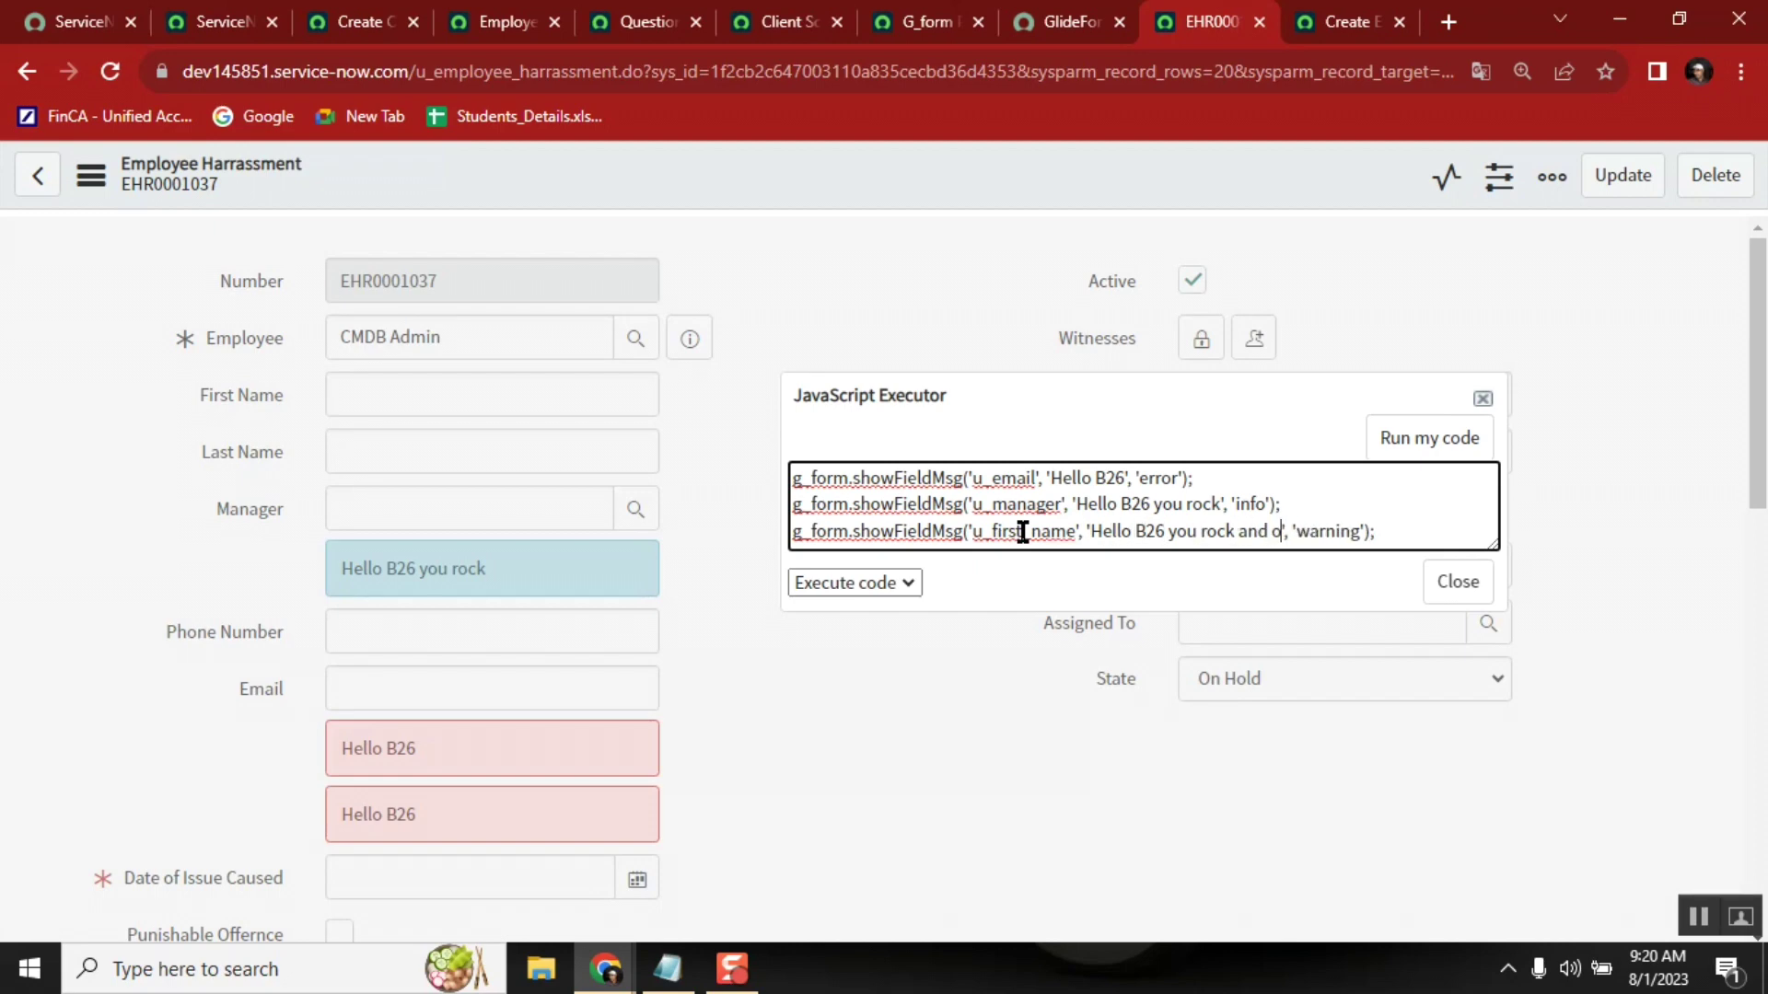
type("ou are all s")
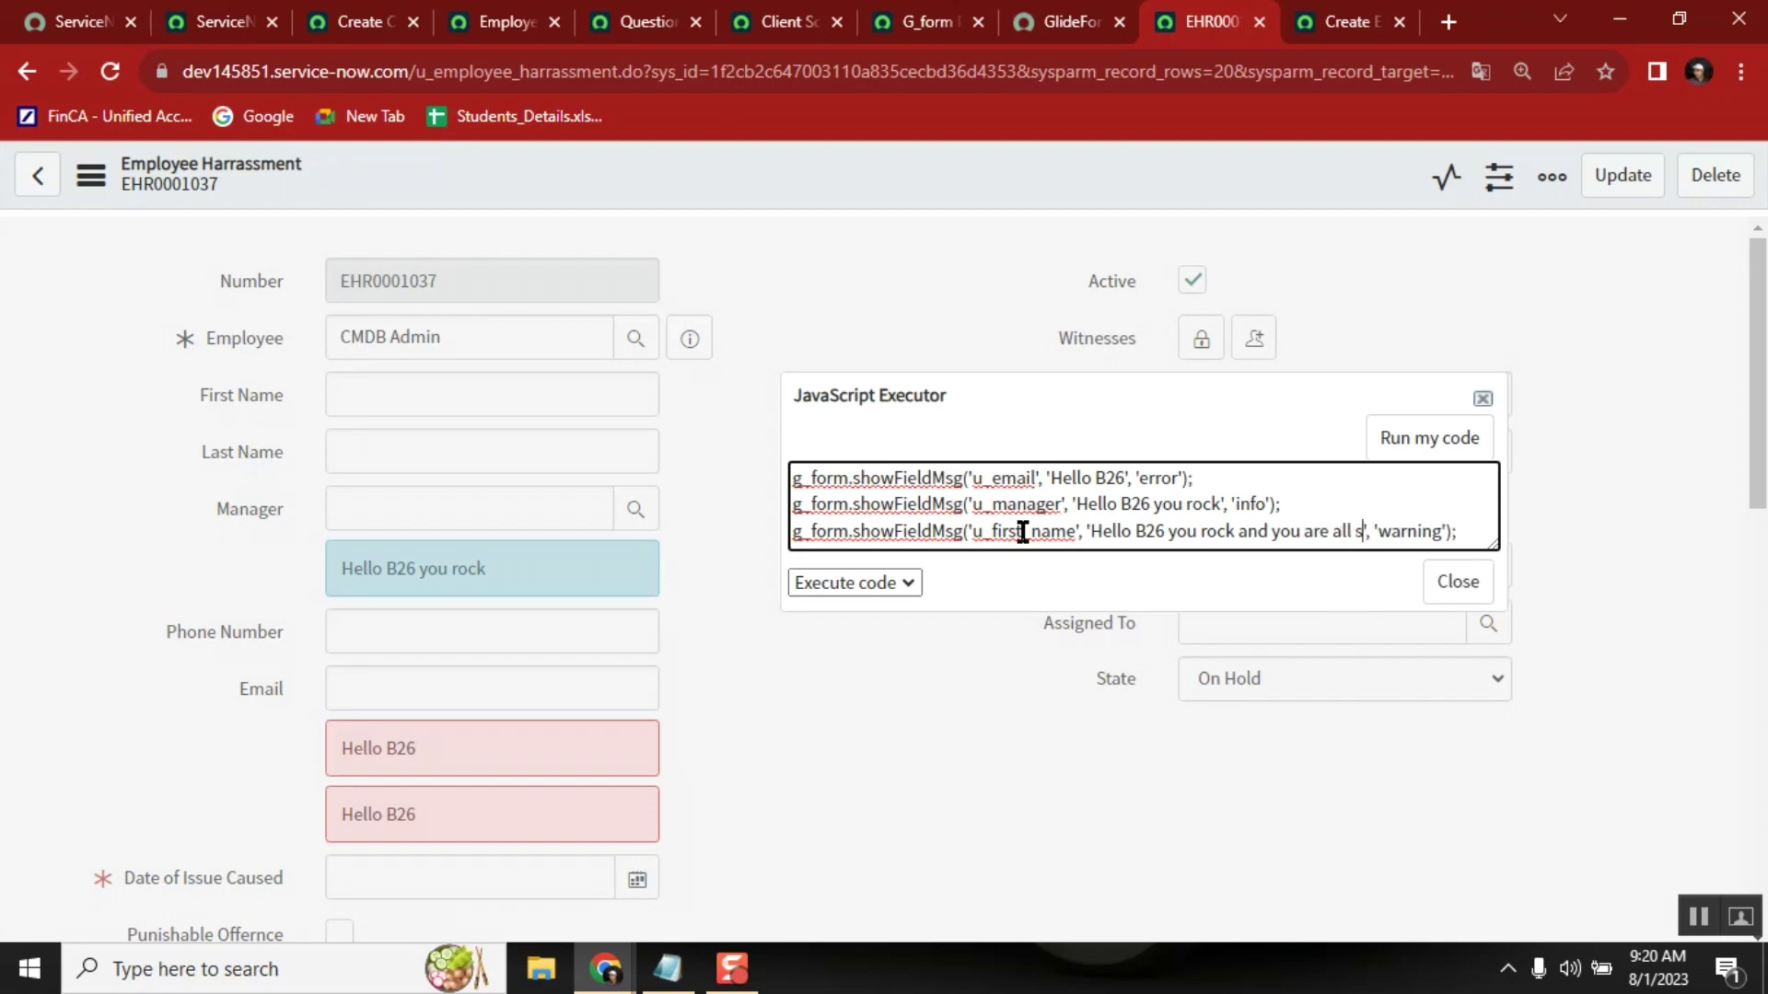
type("trong devel")
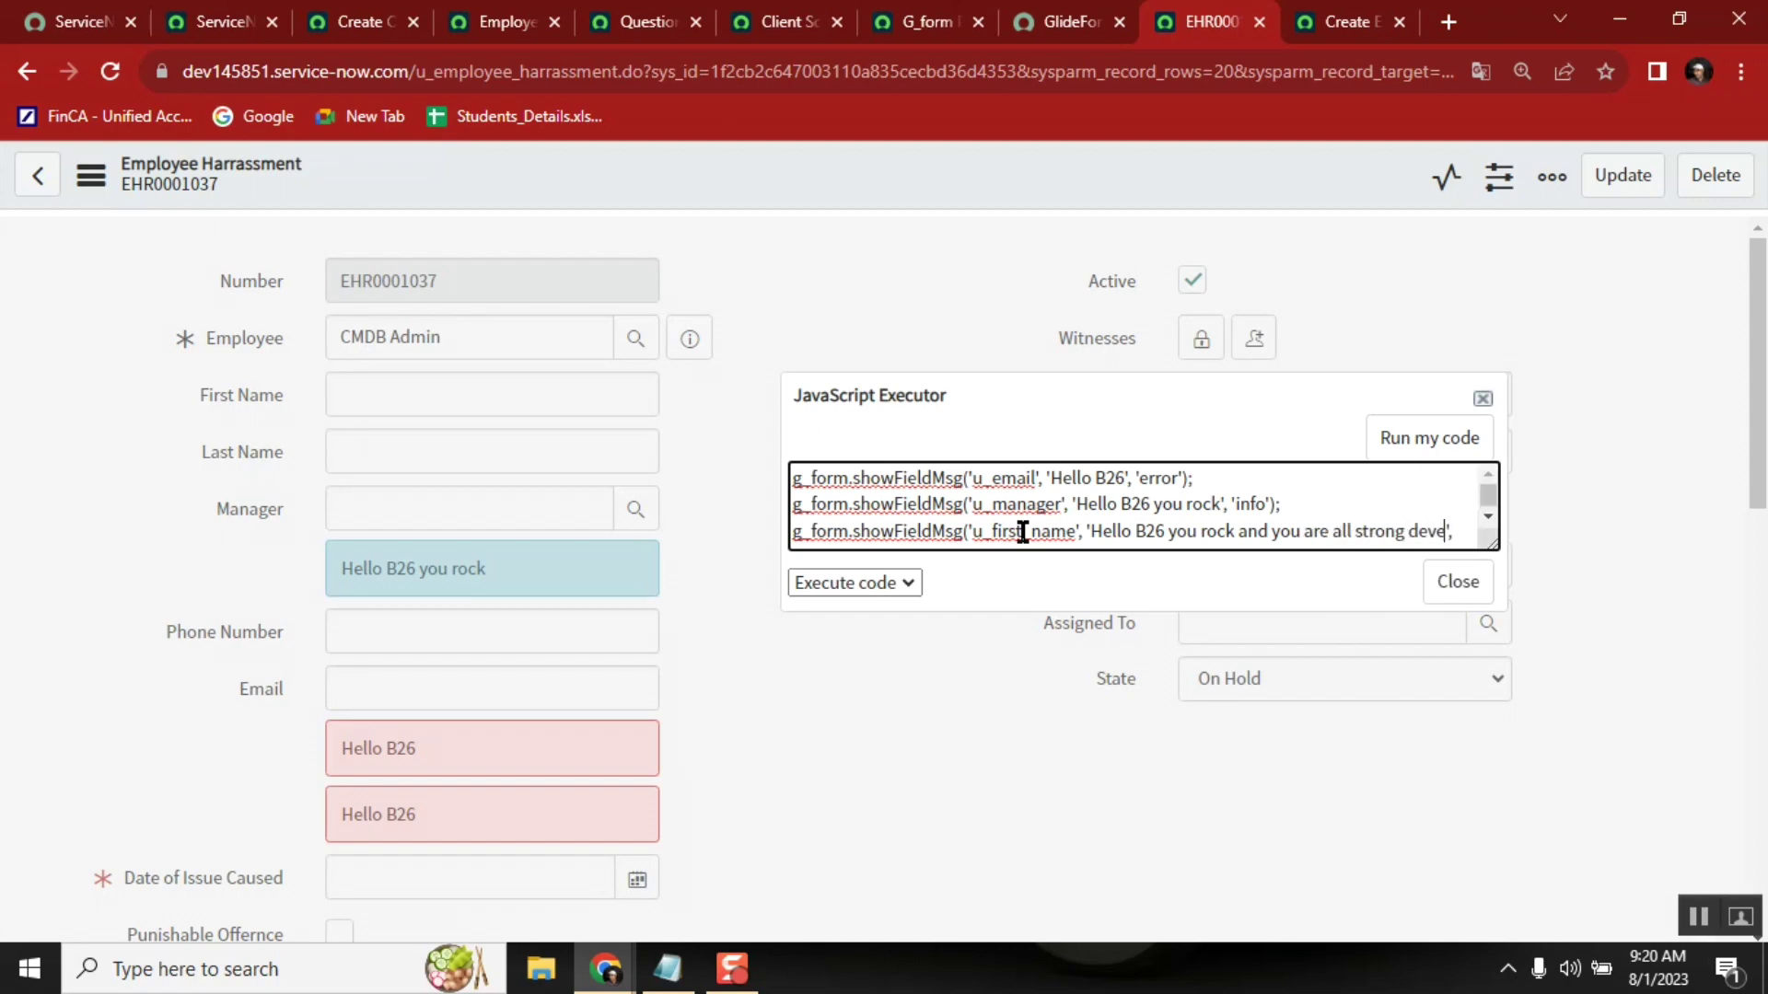
type("opers")
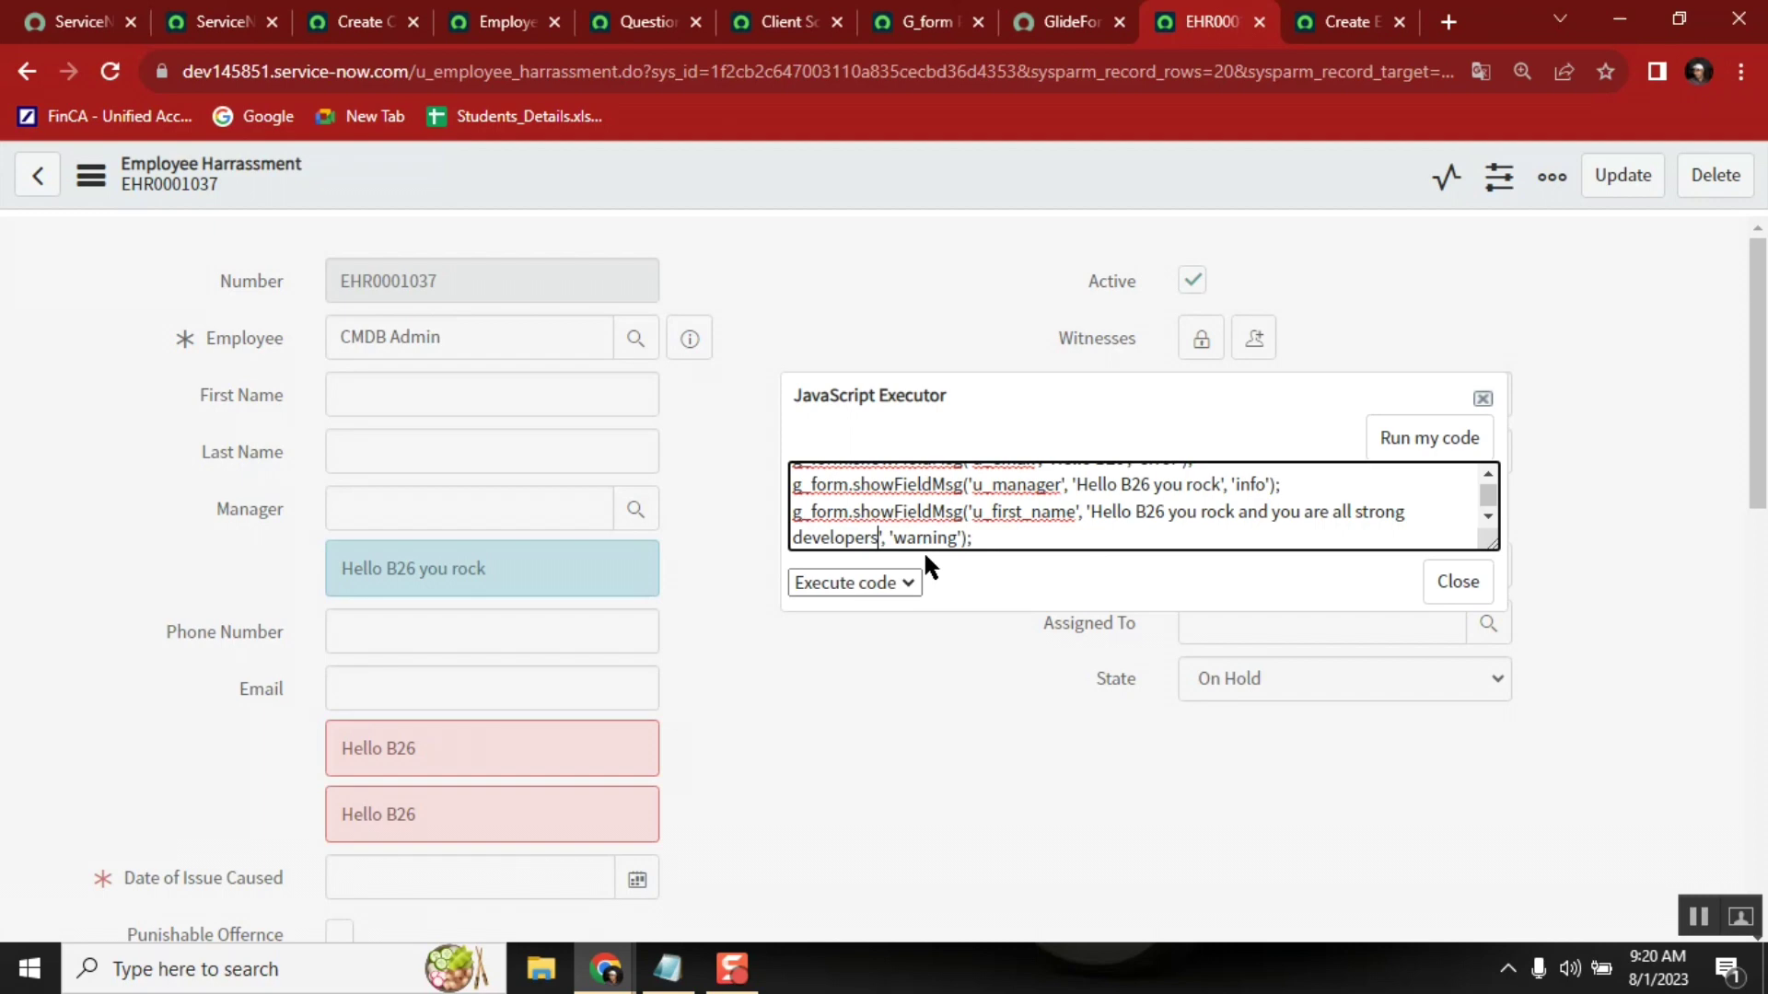
double_click(924, 538)
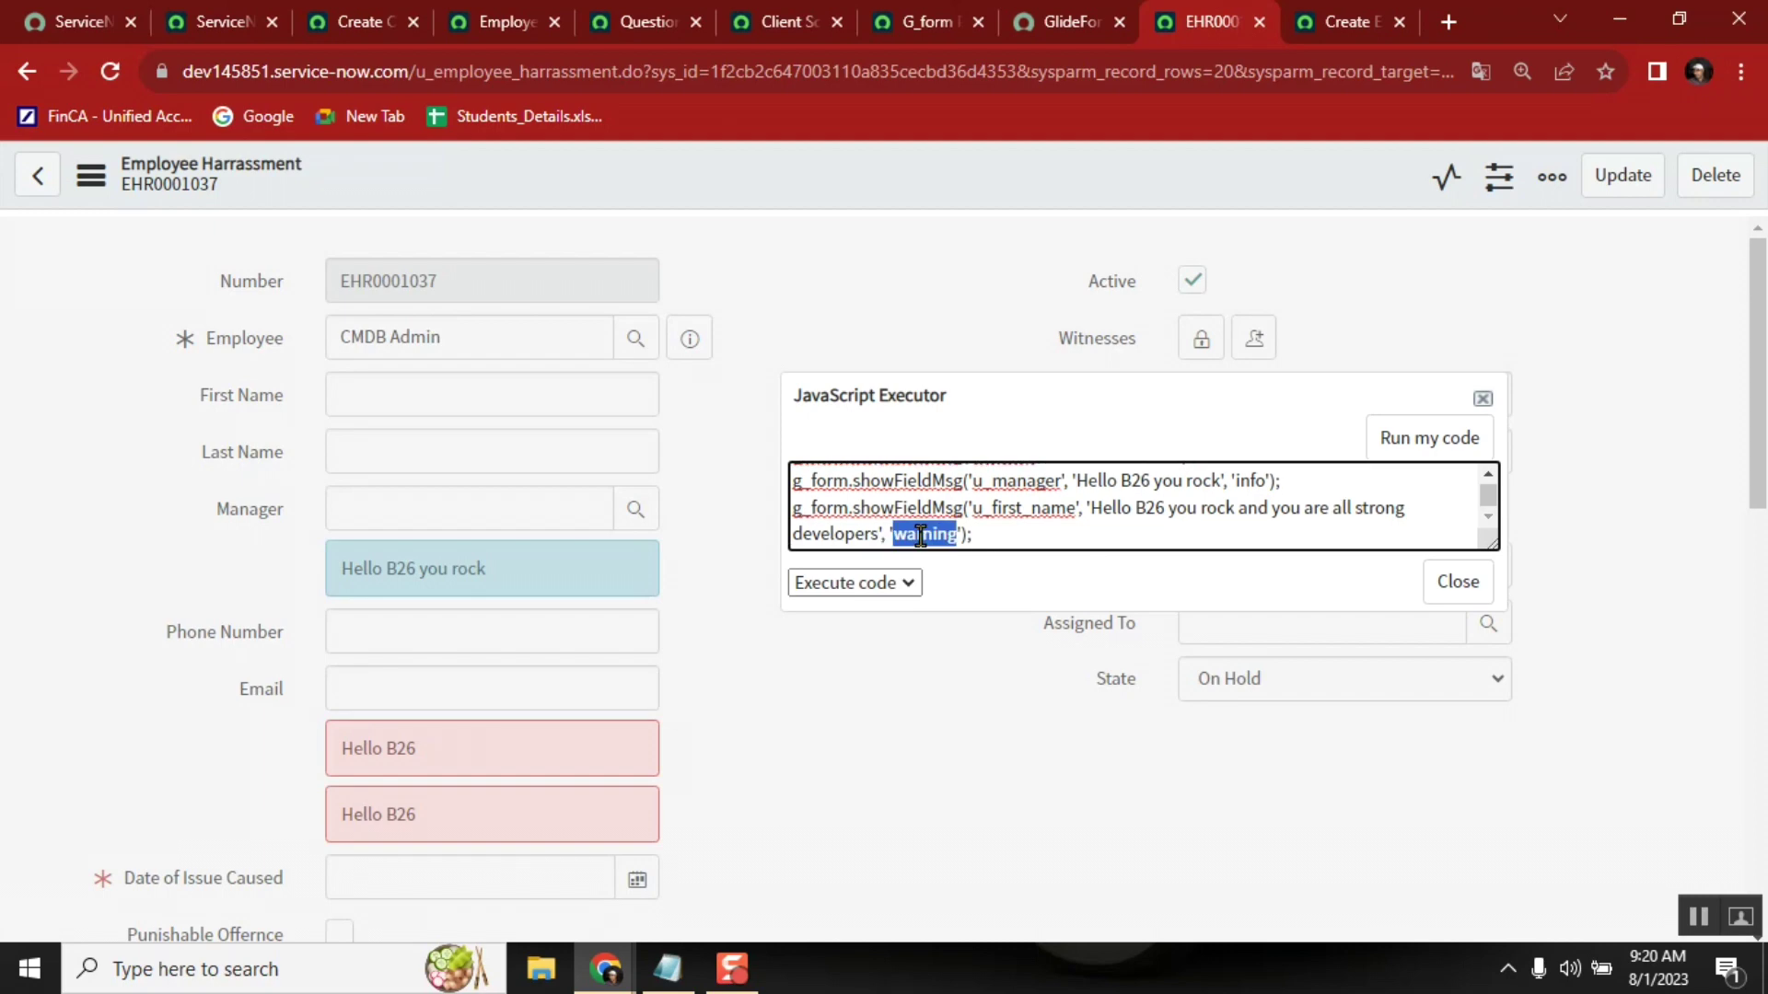
Step: Run the code to show the yellow First Name warning, enlarge the code box and highlight error, info and warning
left_click(1410, 442)
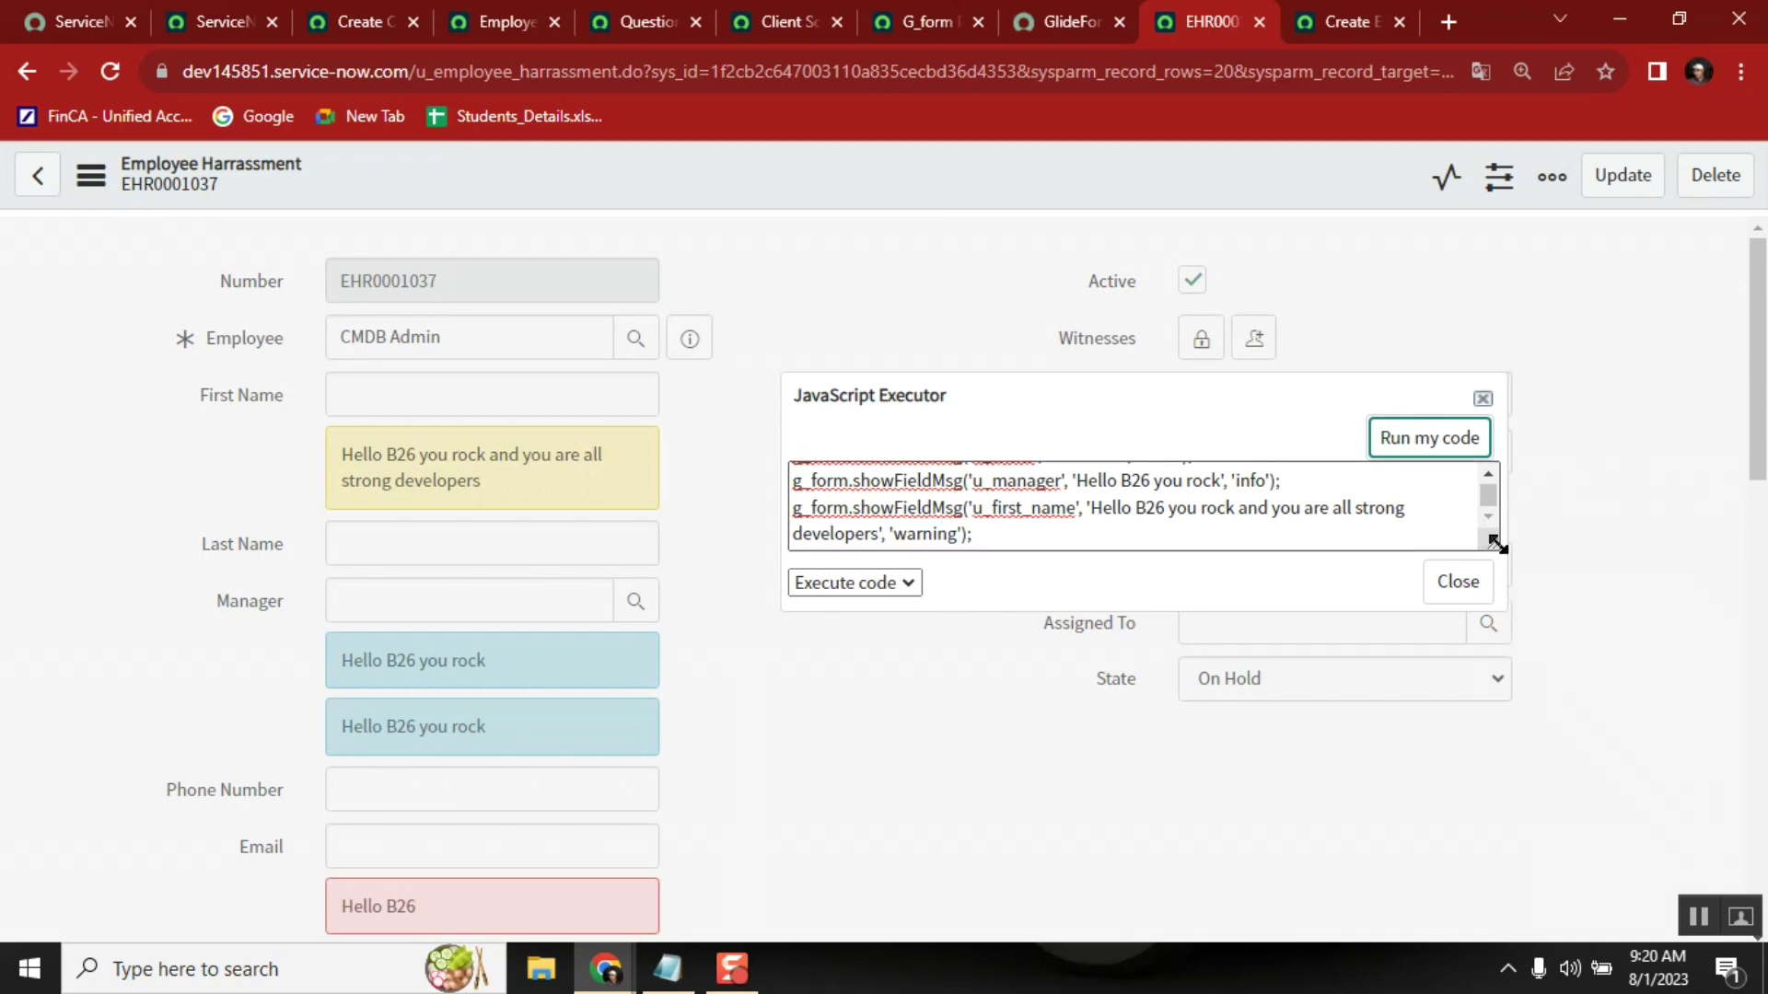
left_click_drag(1492, 543, 1511, 706)
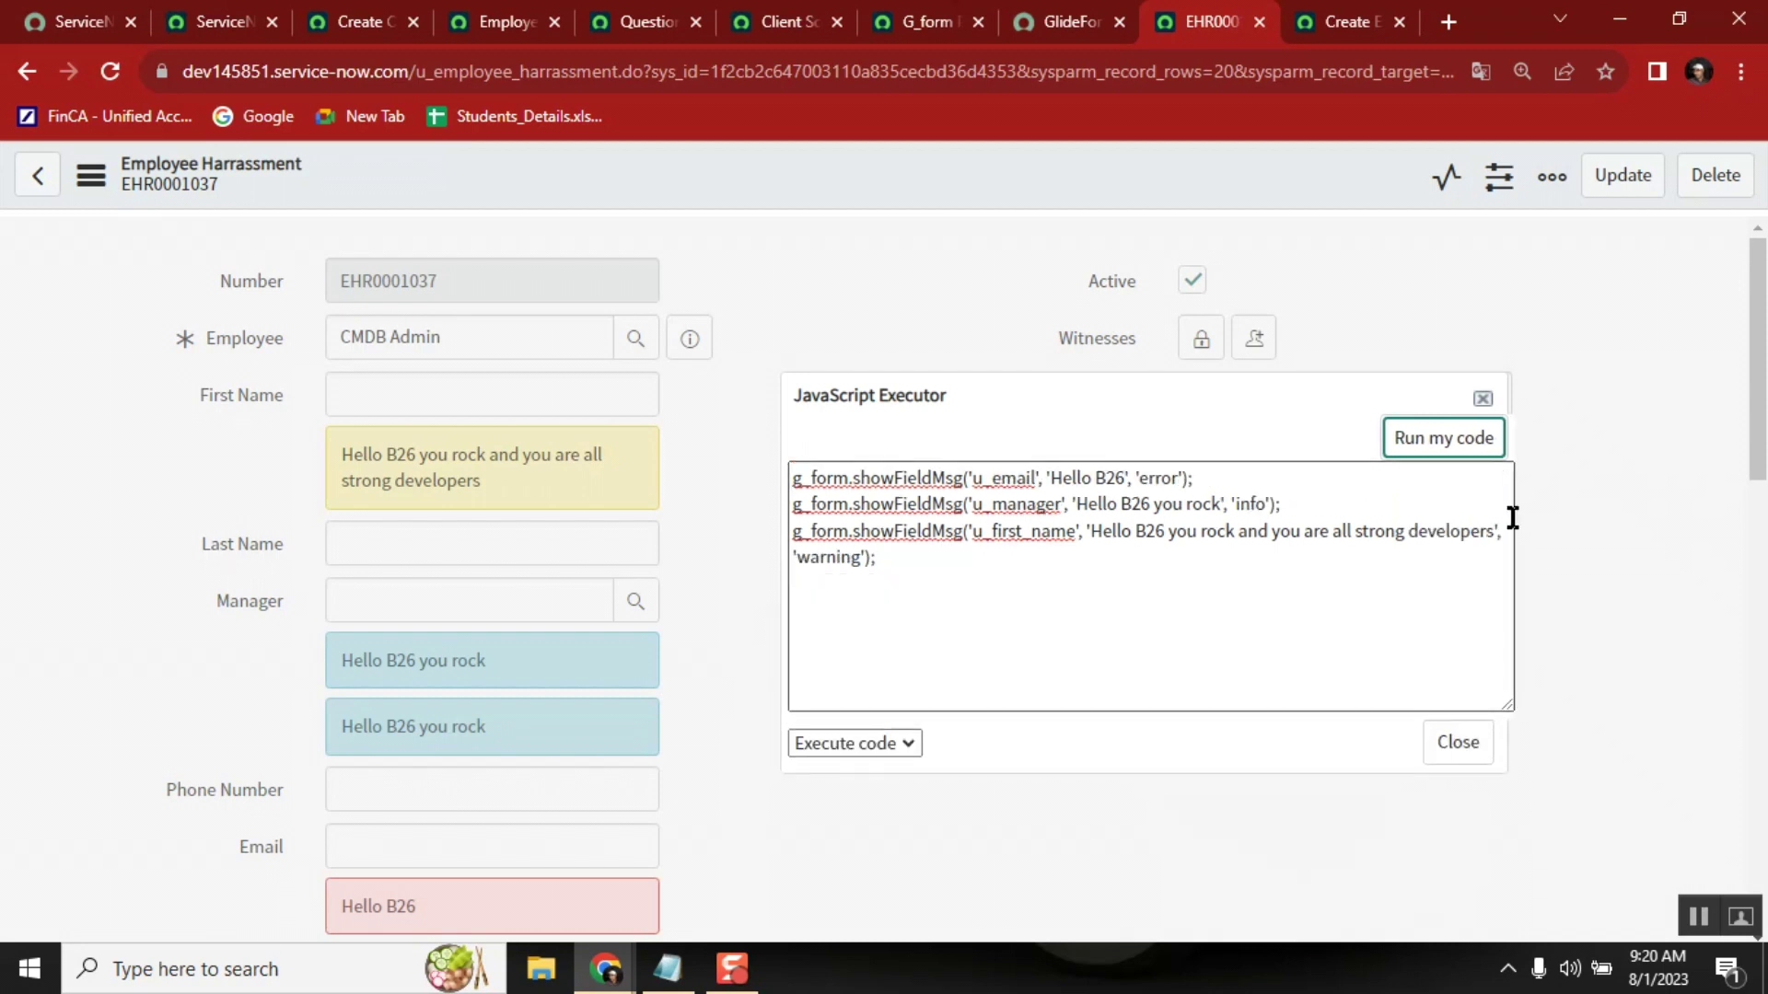
double_click(1156, 478)
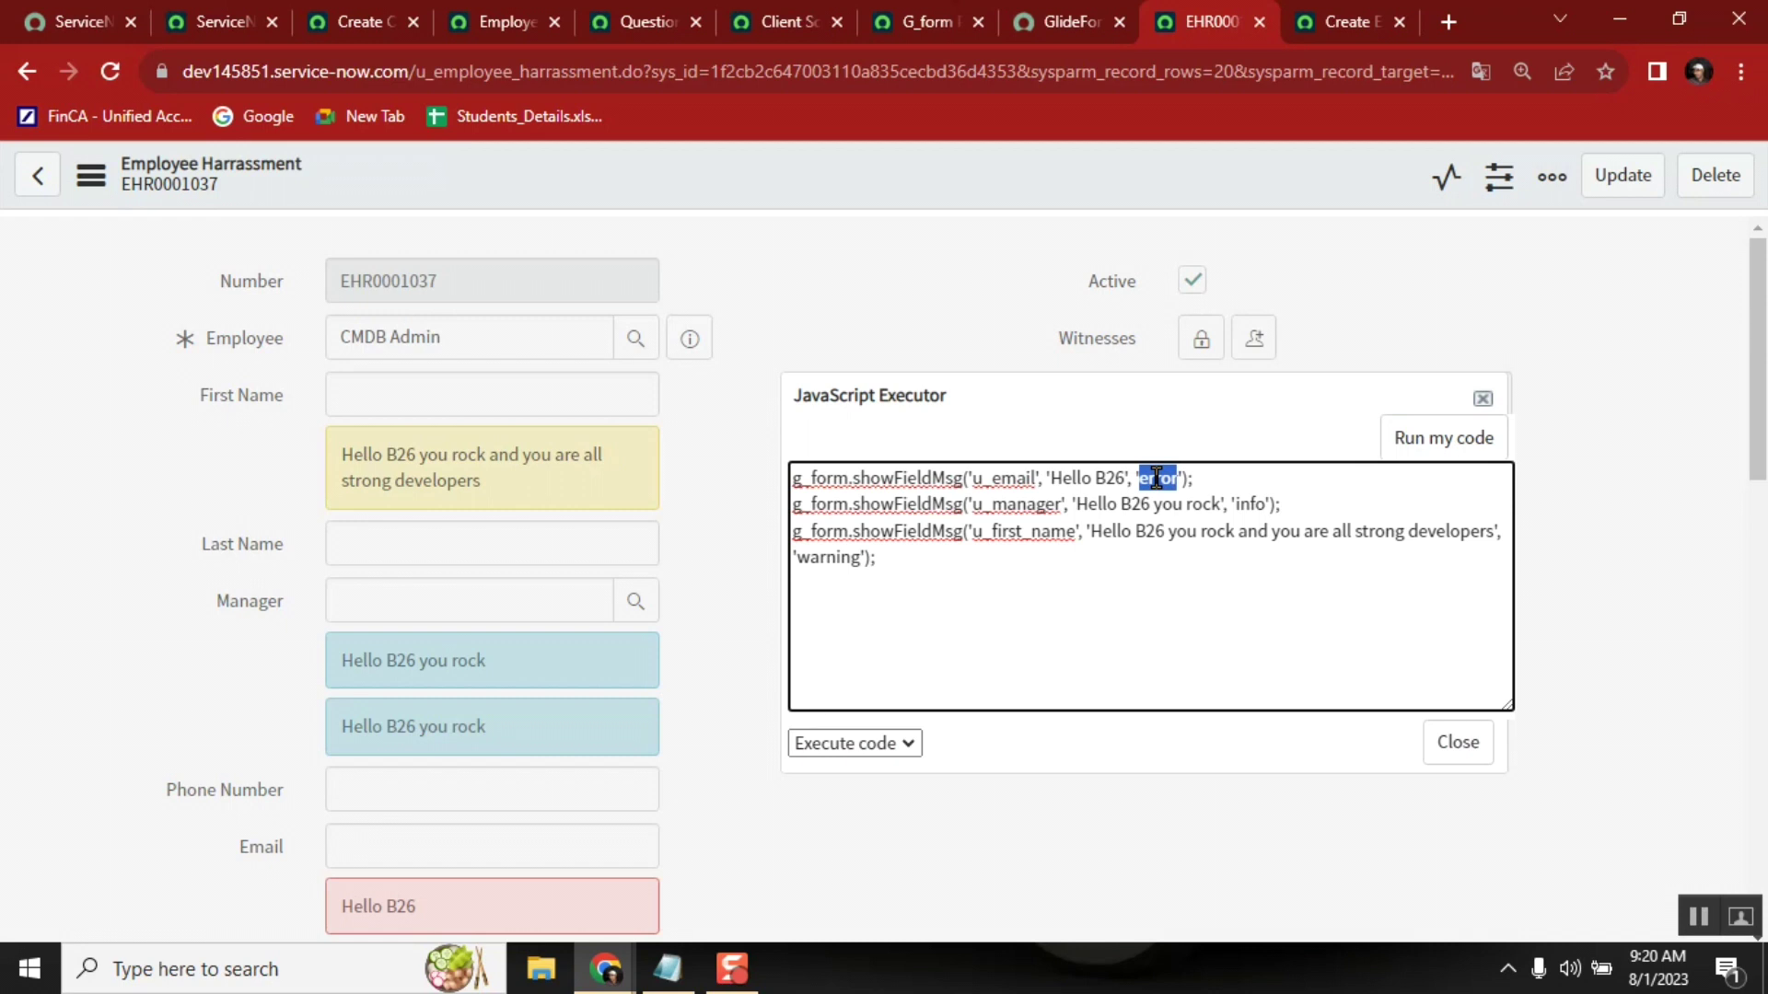
double_click(1251, 505)
double_click(836, 556)
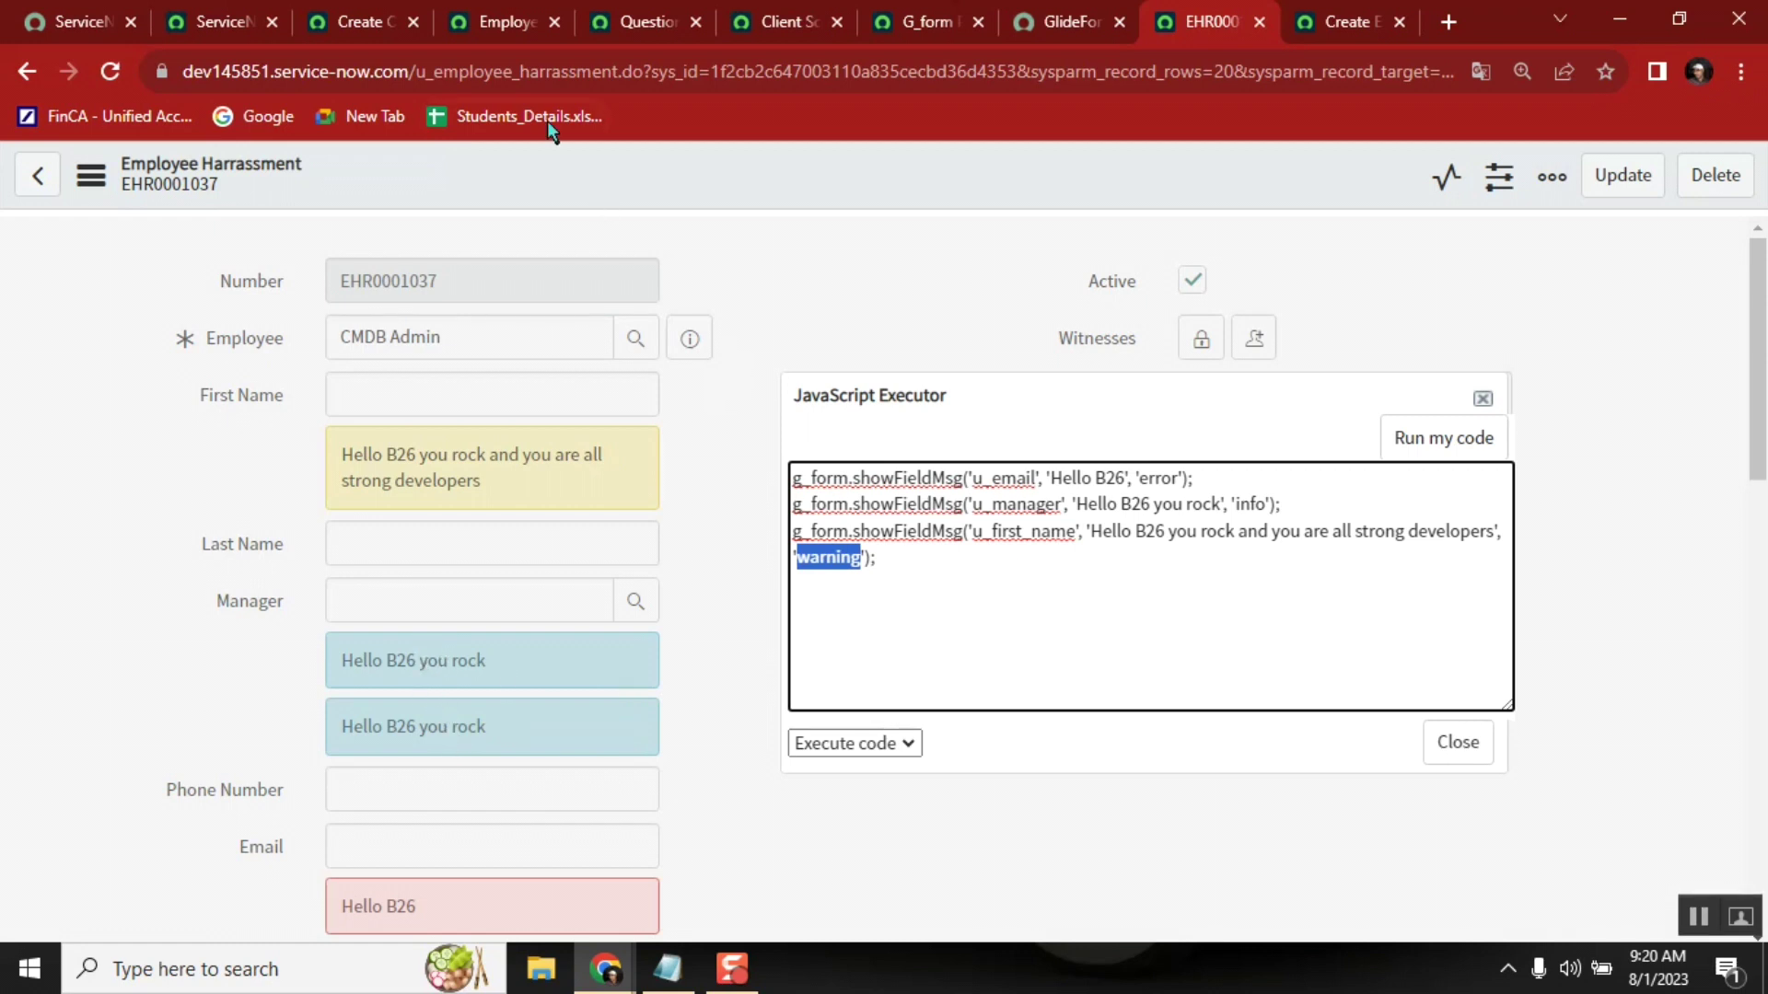
Step: On the Change Request, first pick July 29 from the Planned end date calendar
left_click(356, 20)
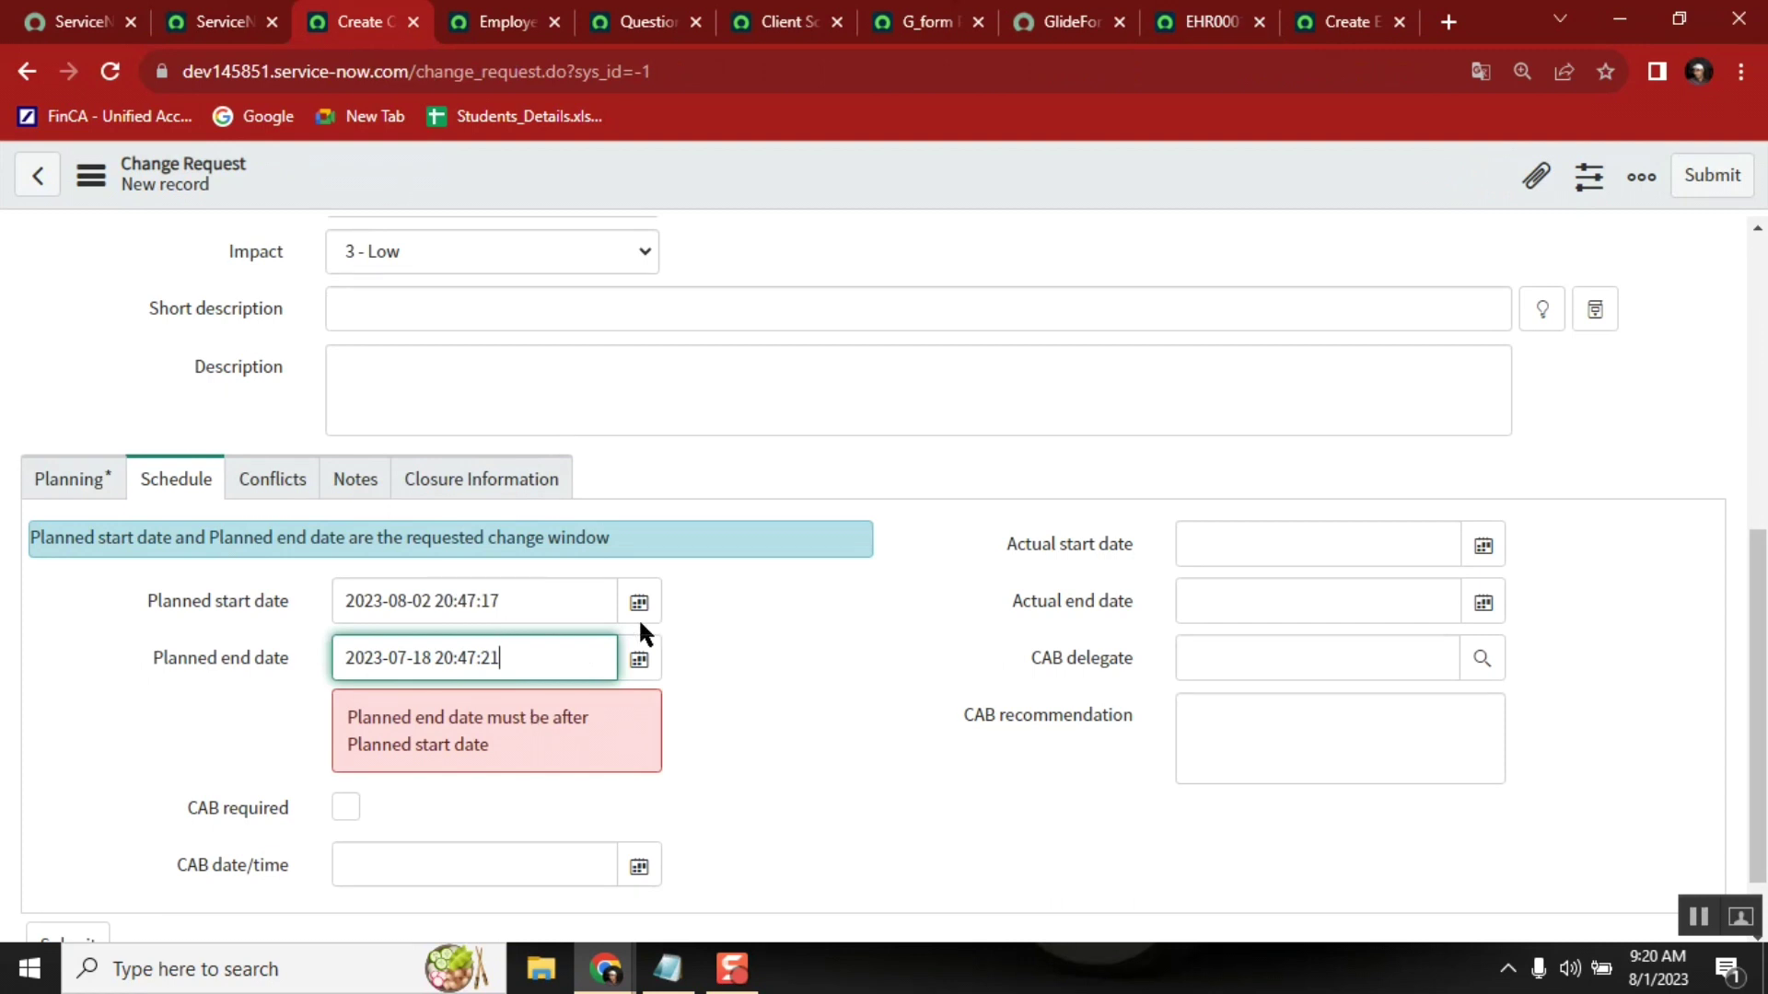
left_click(639, 660)
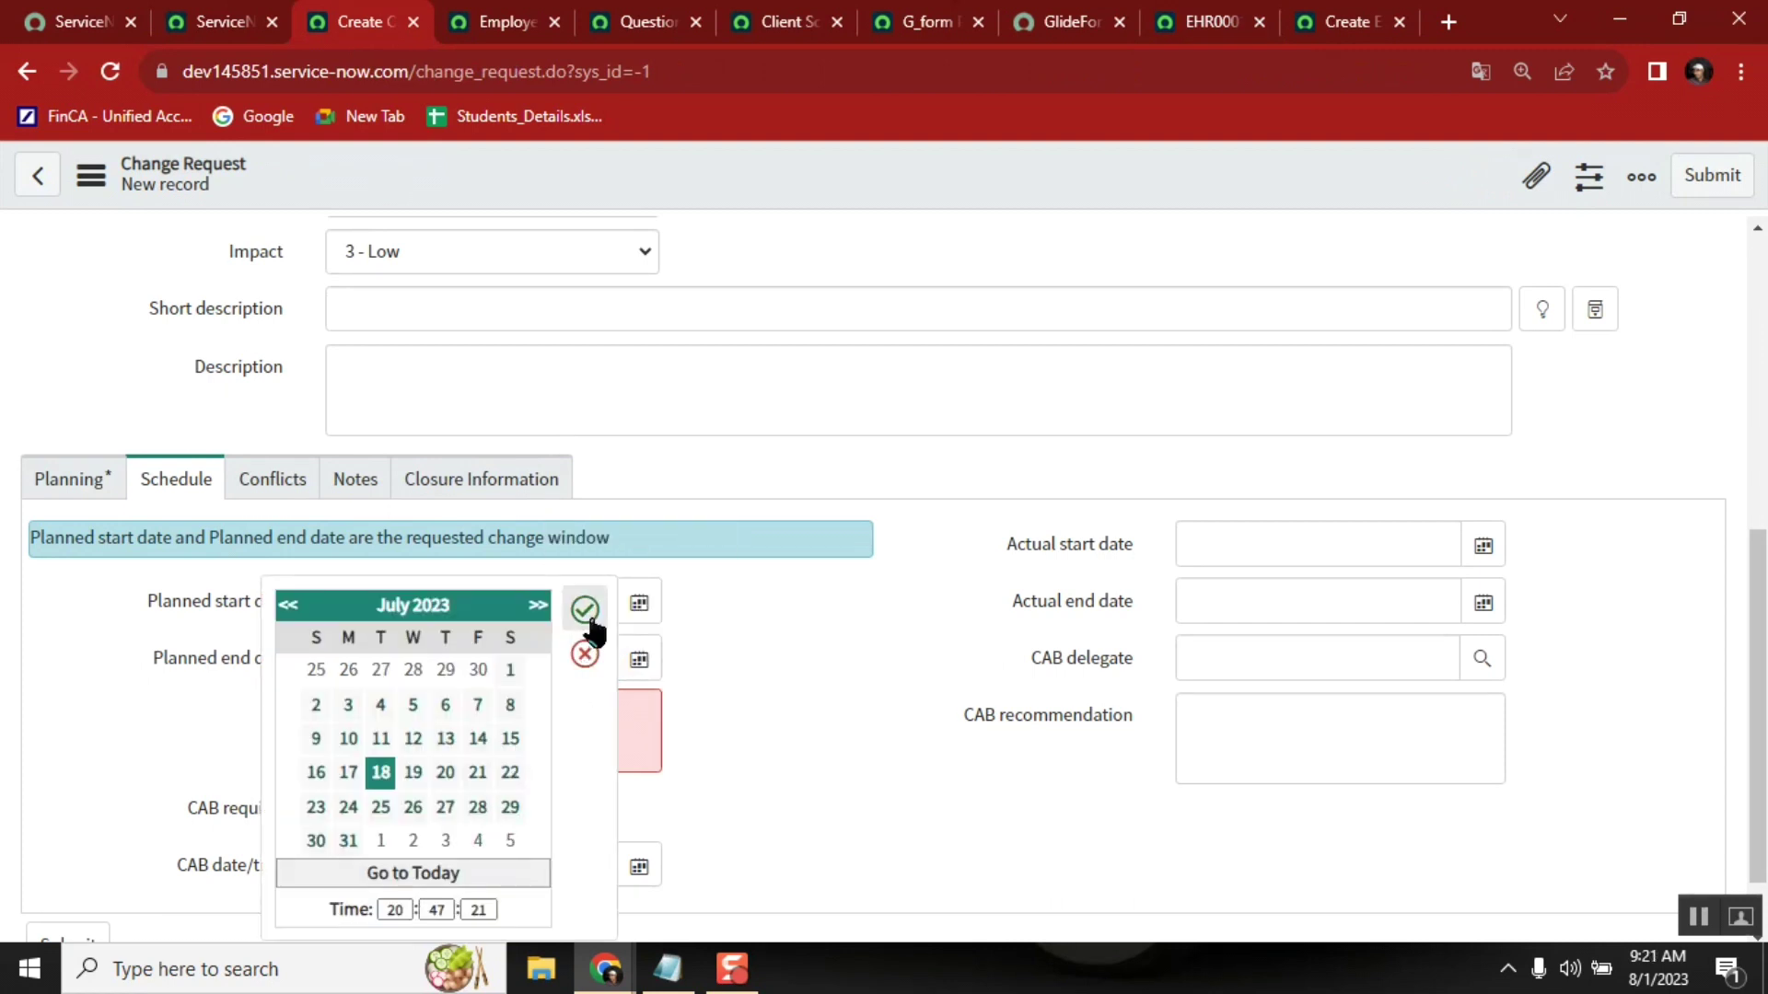
left_click(510, 809)
left_click(584, 611)
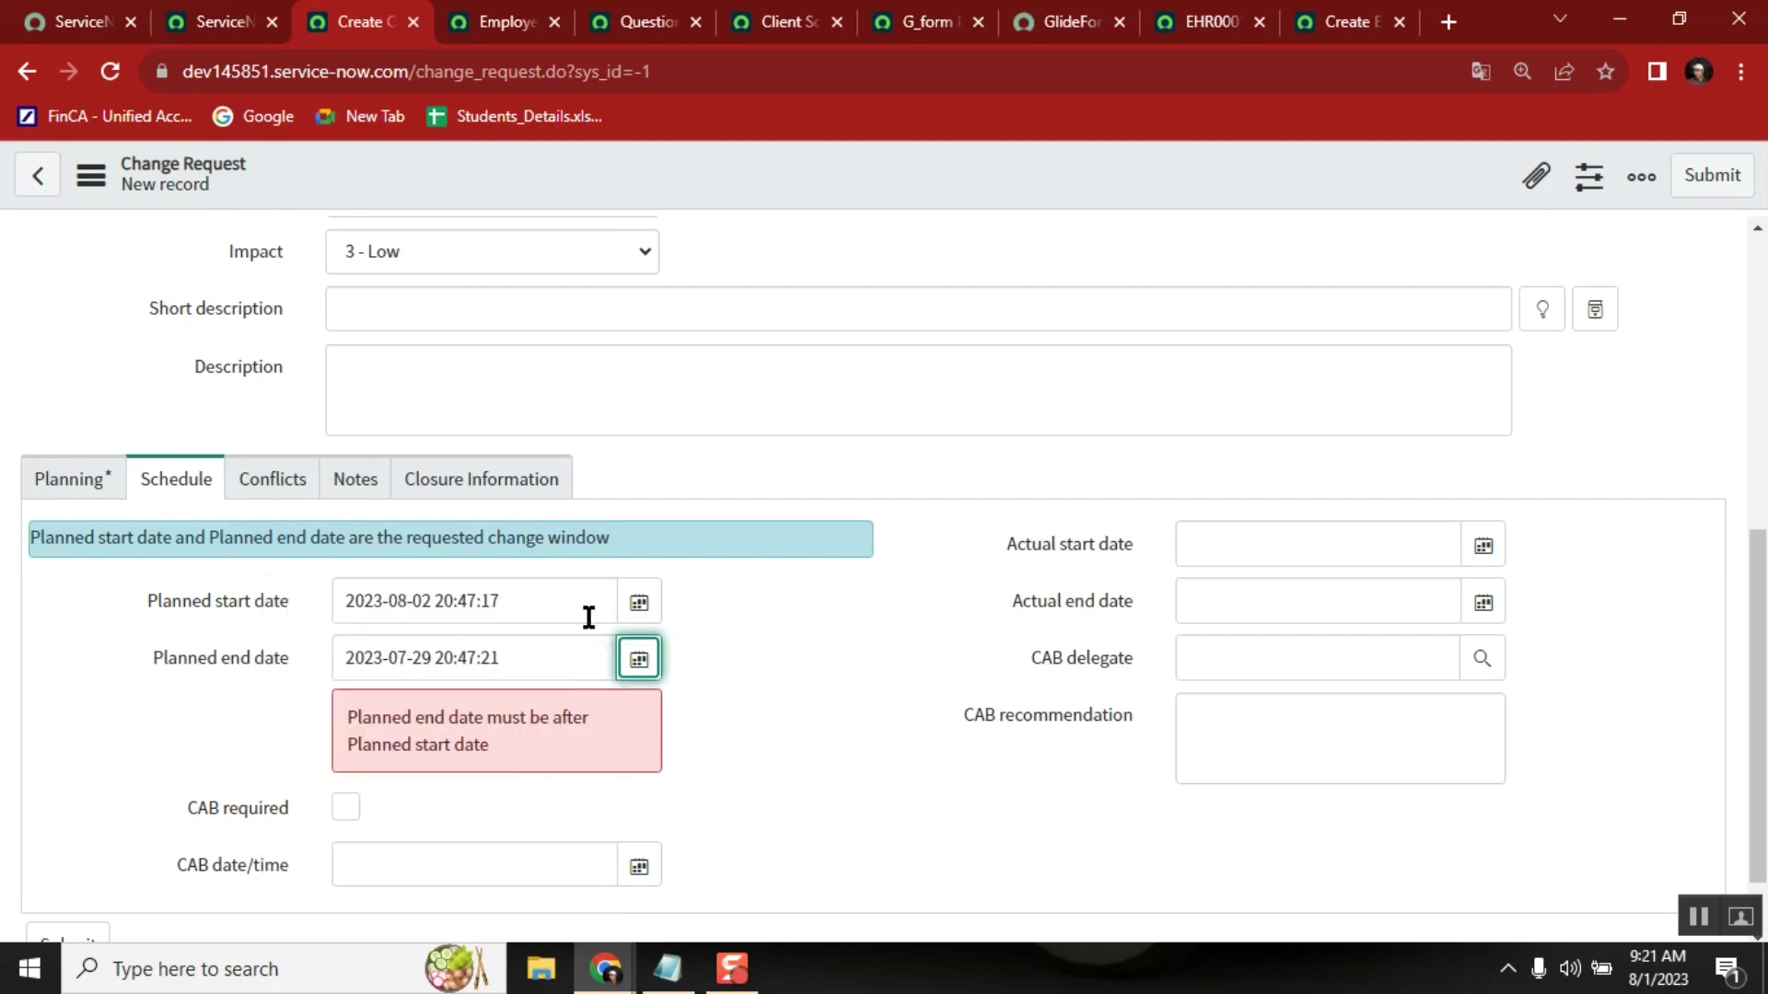
left_click(638, 659)
left_click(537, 606)
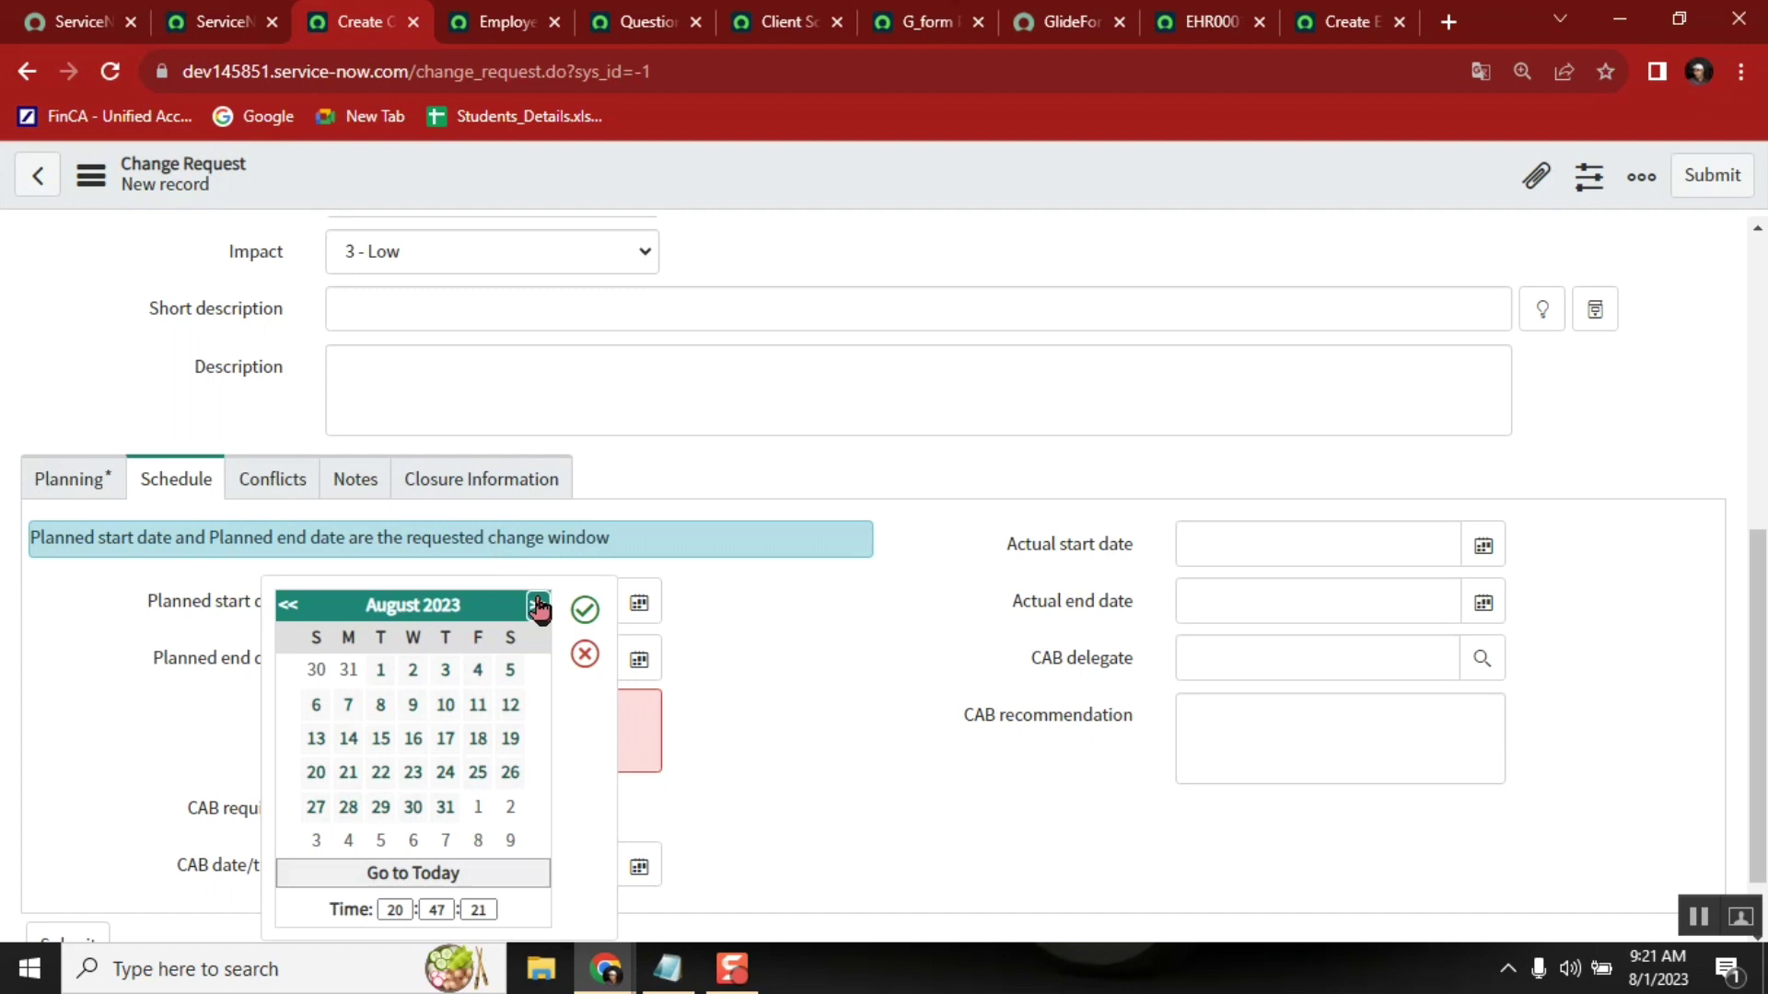
left_click(456, 739)
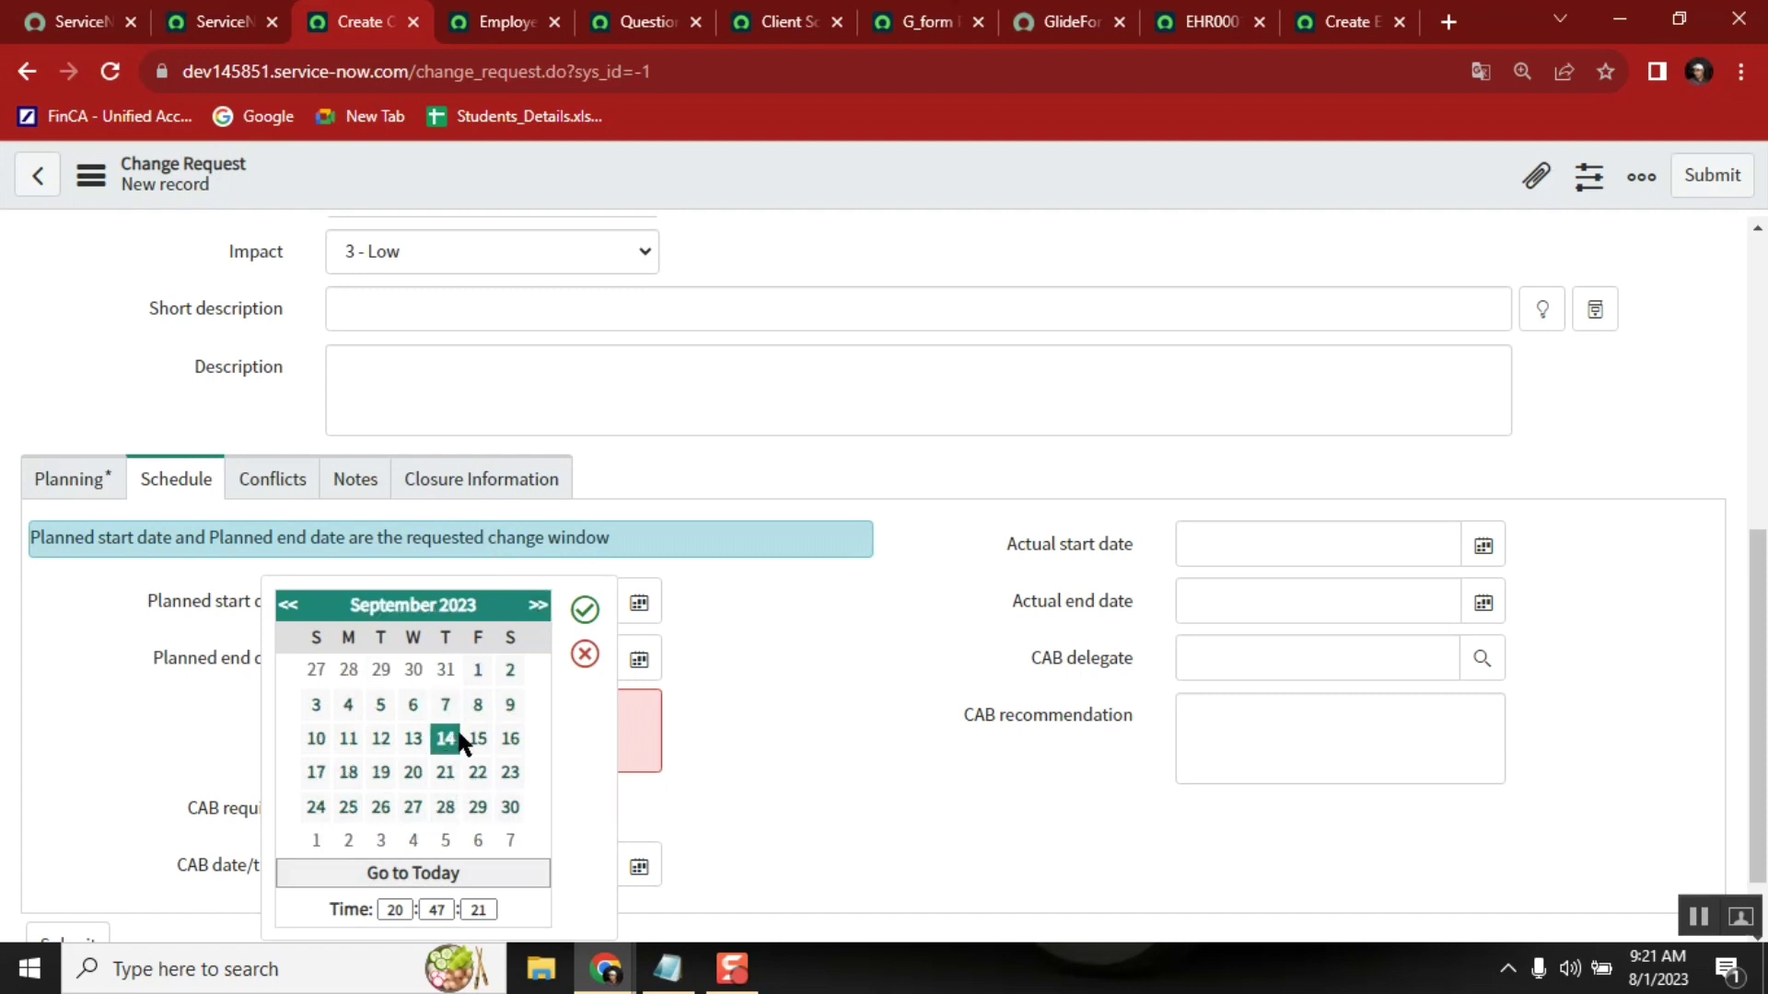
left_click(583, 610)
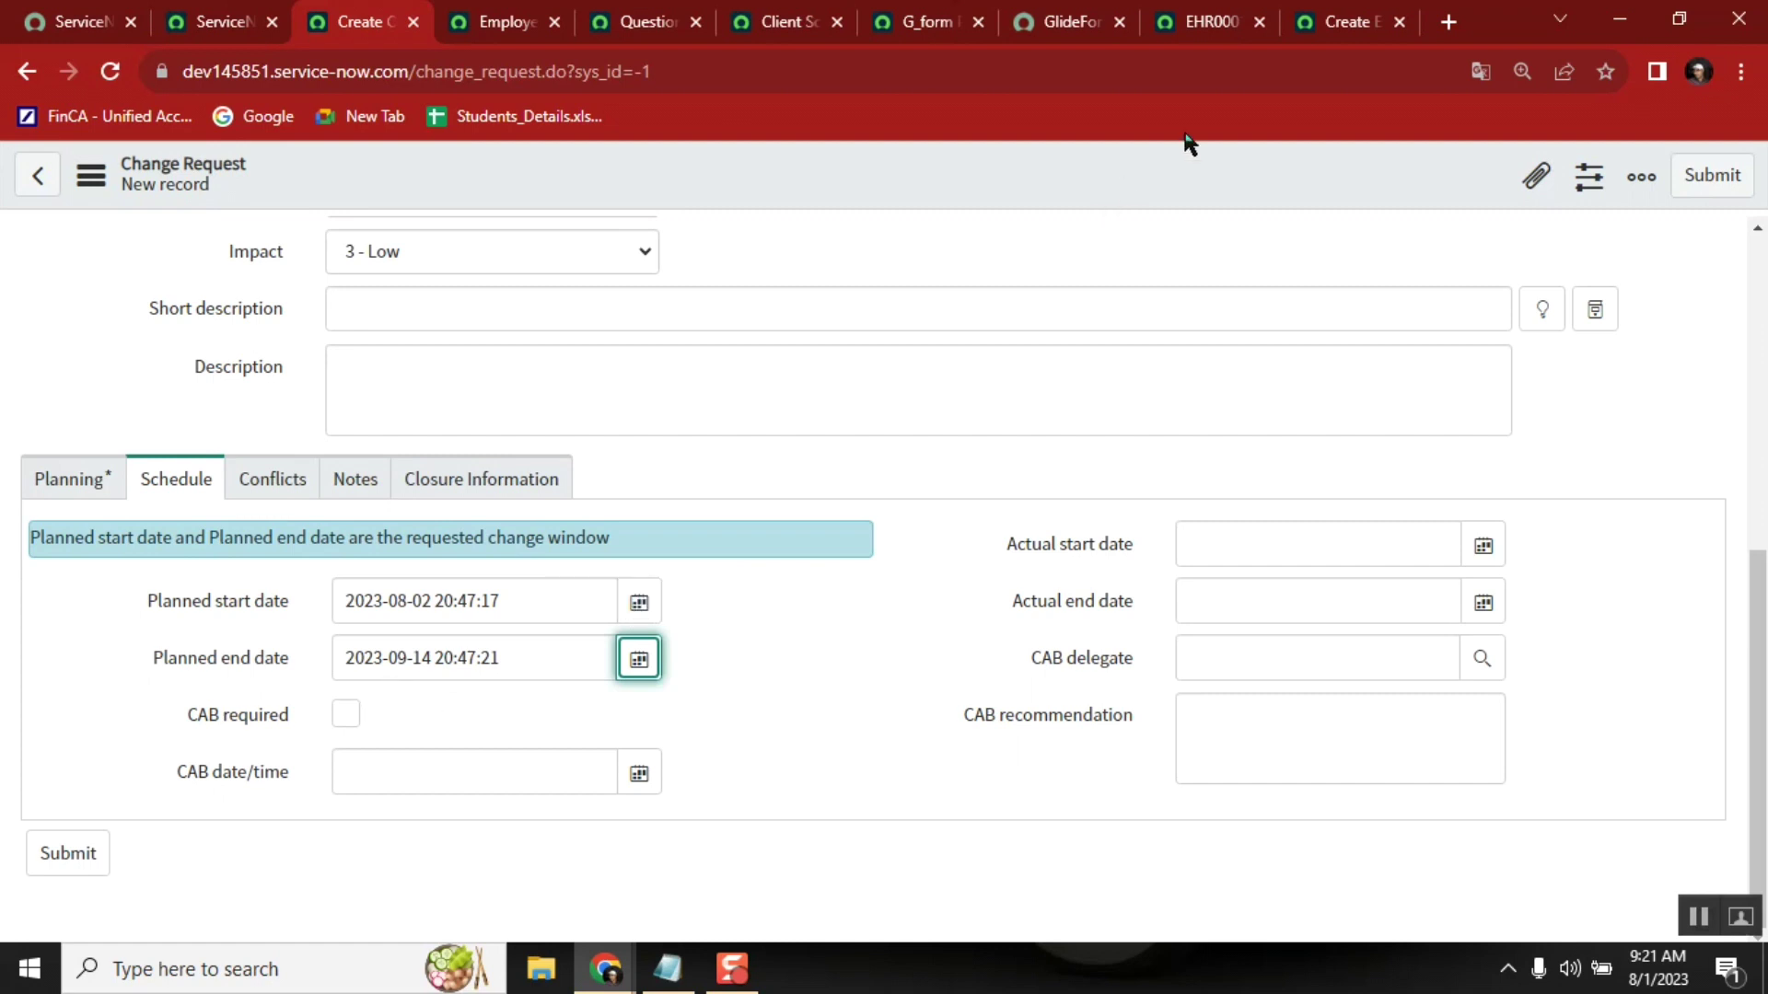
Step: Insert g_form.hideAllFieldMsgs() on new line 31 via autocomplete and select that line
left_click(912, 21)
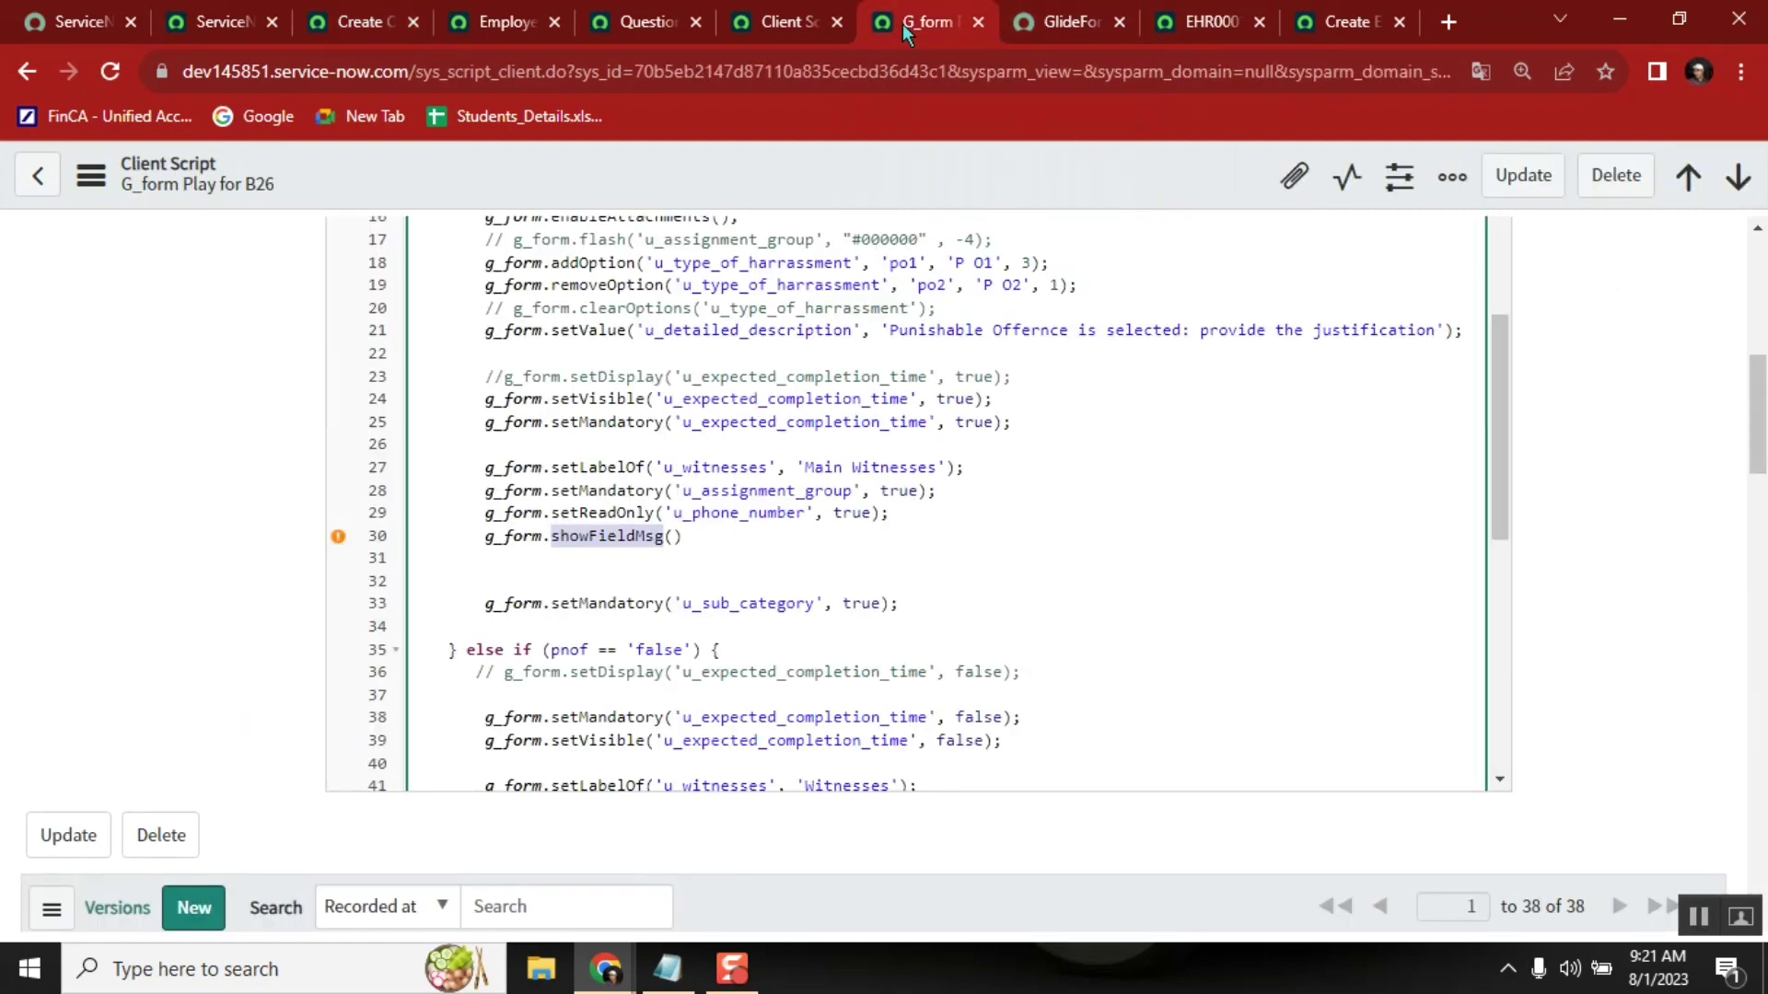
left_click(715, 540)
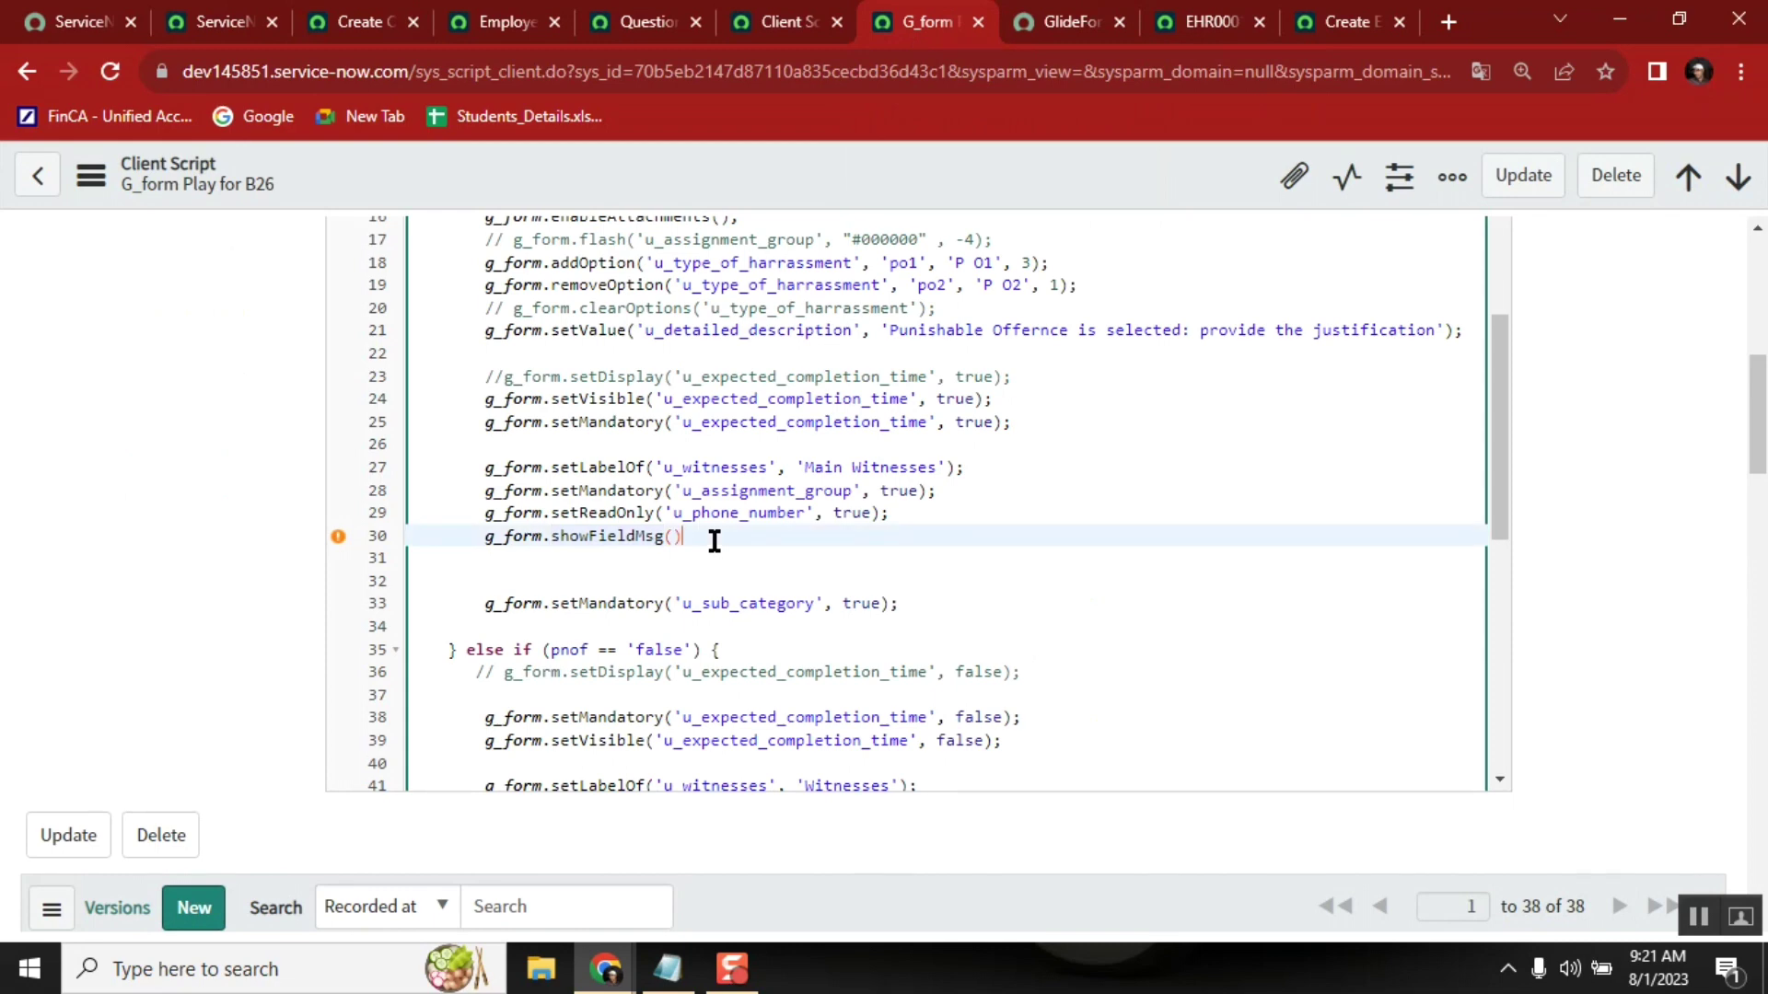
key("Return")
type("g_form")
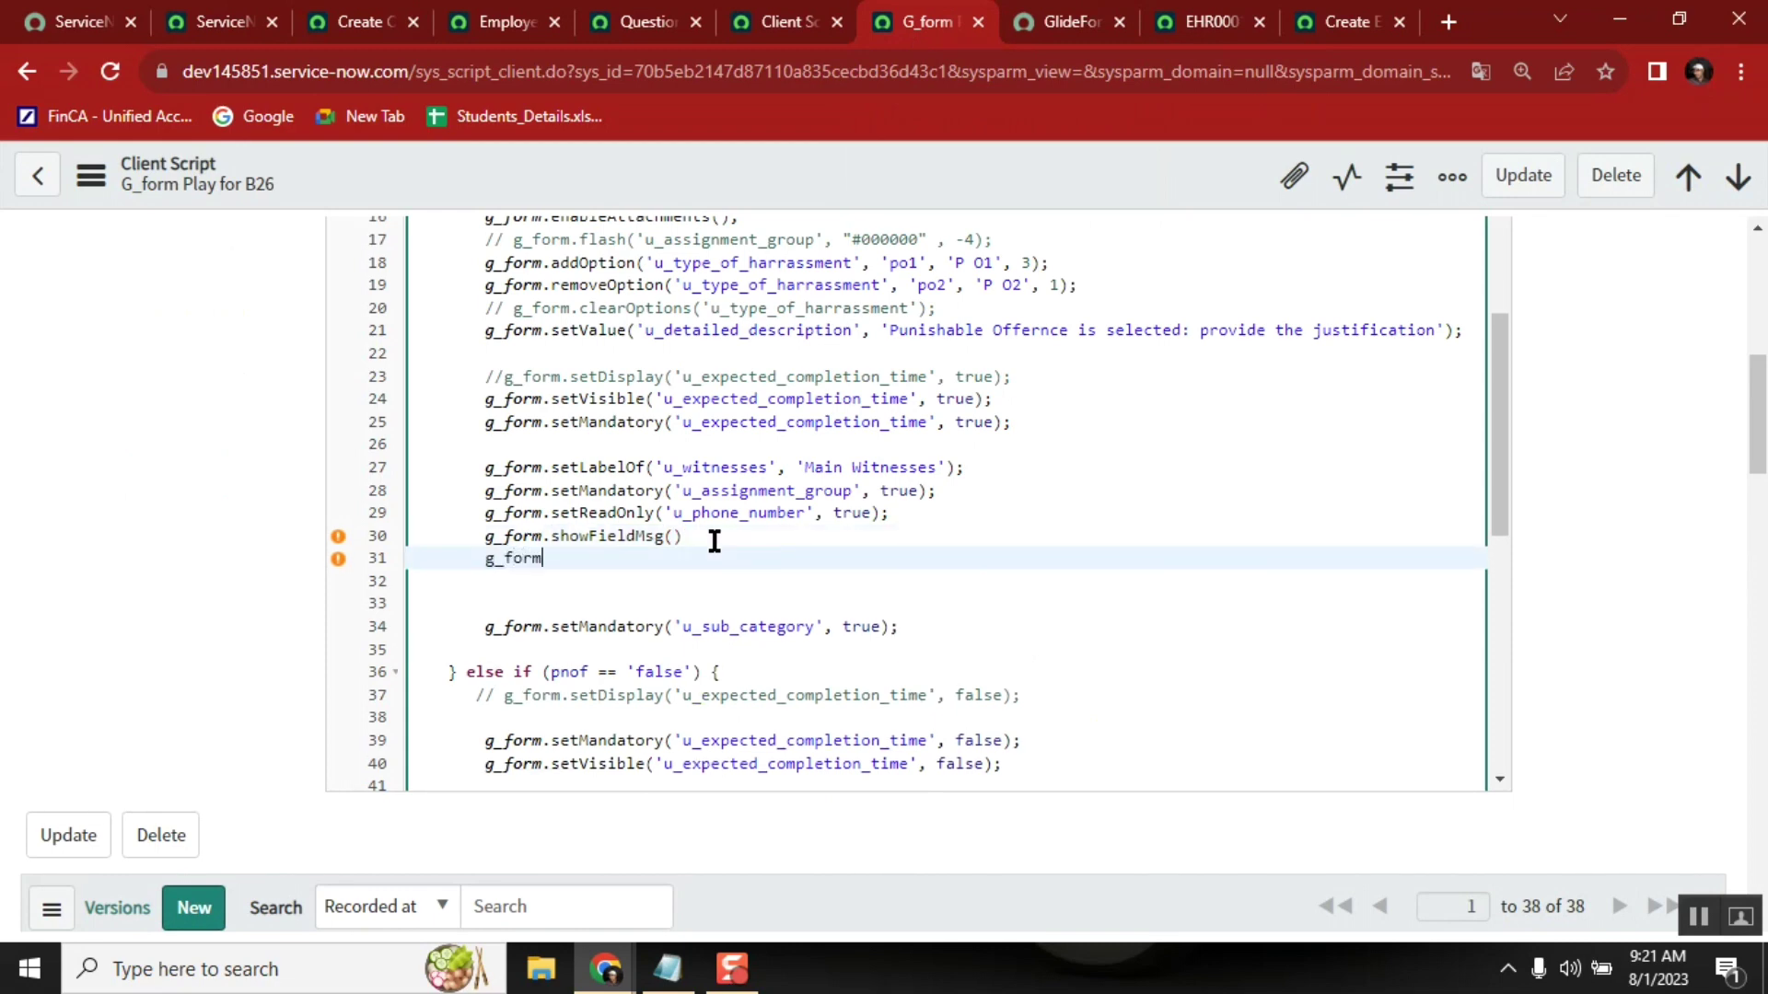
type(".hi")
key("Down")
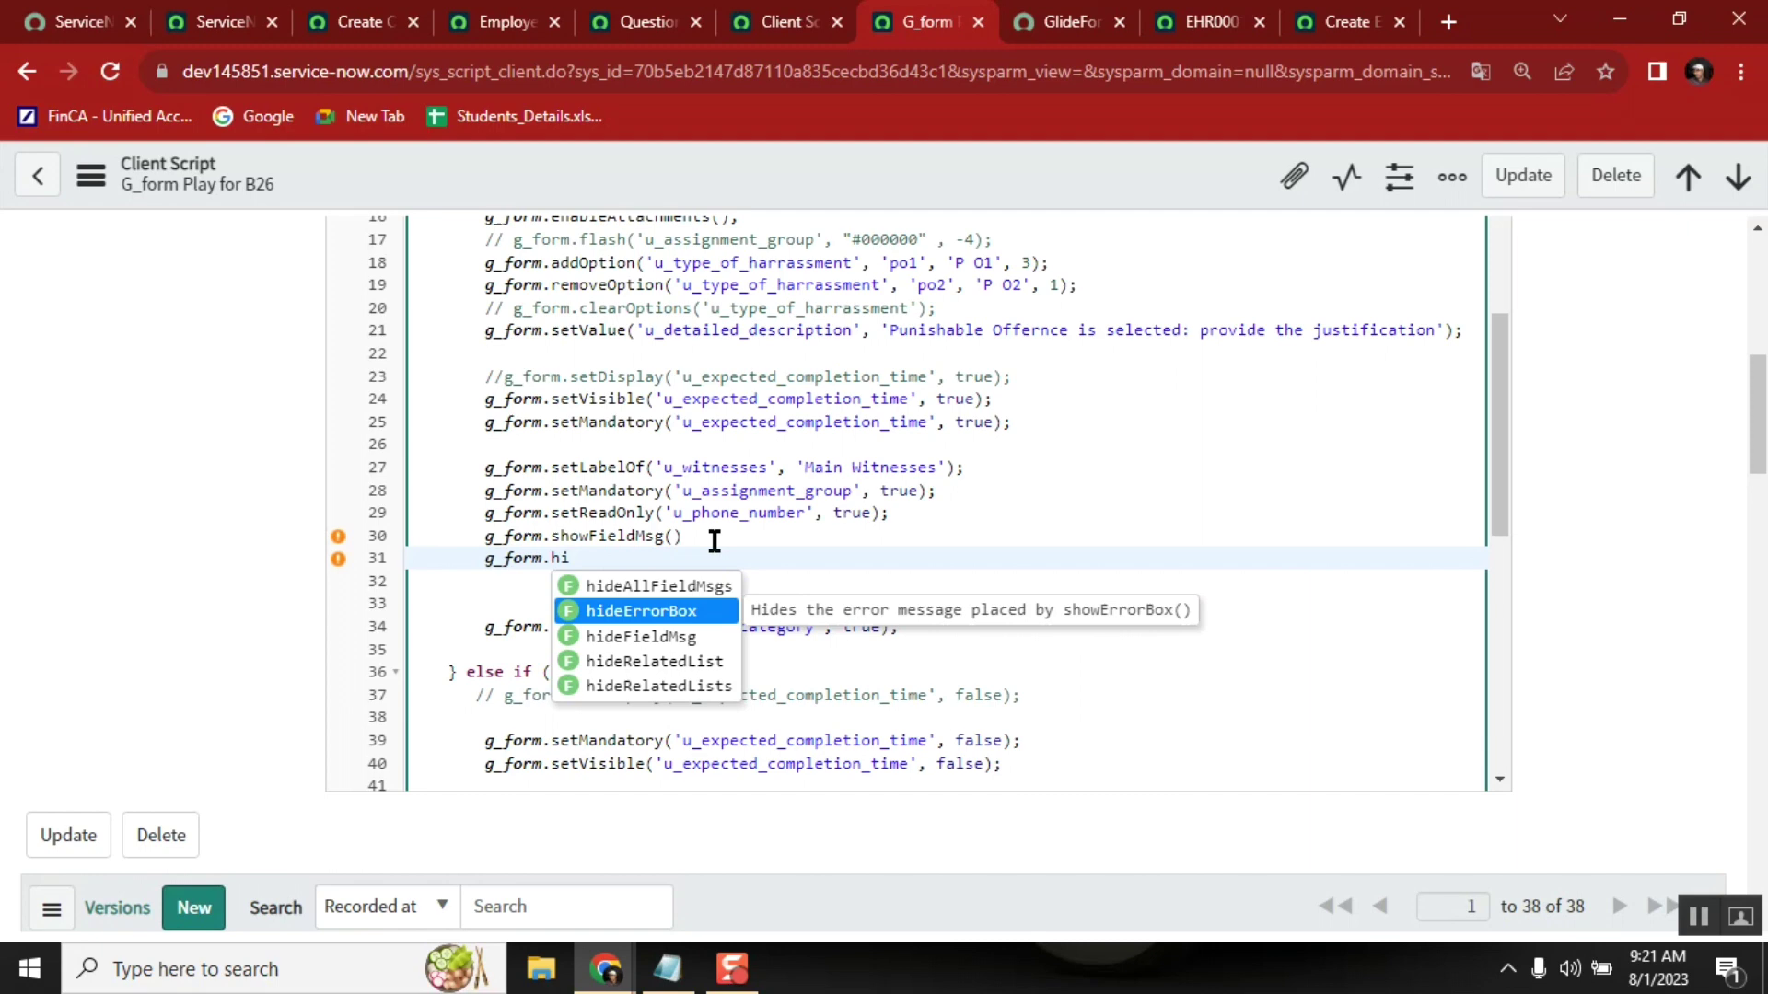
key("Down")
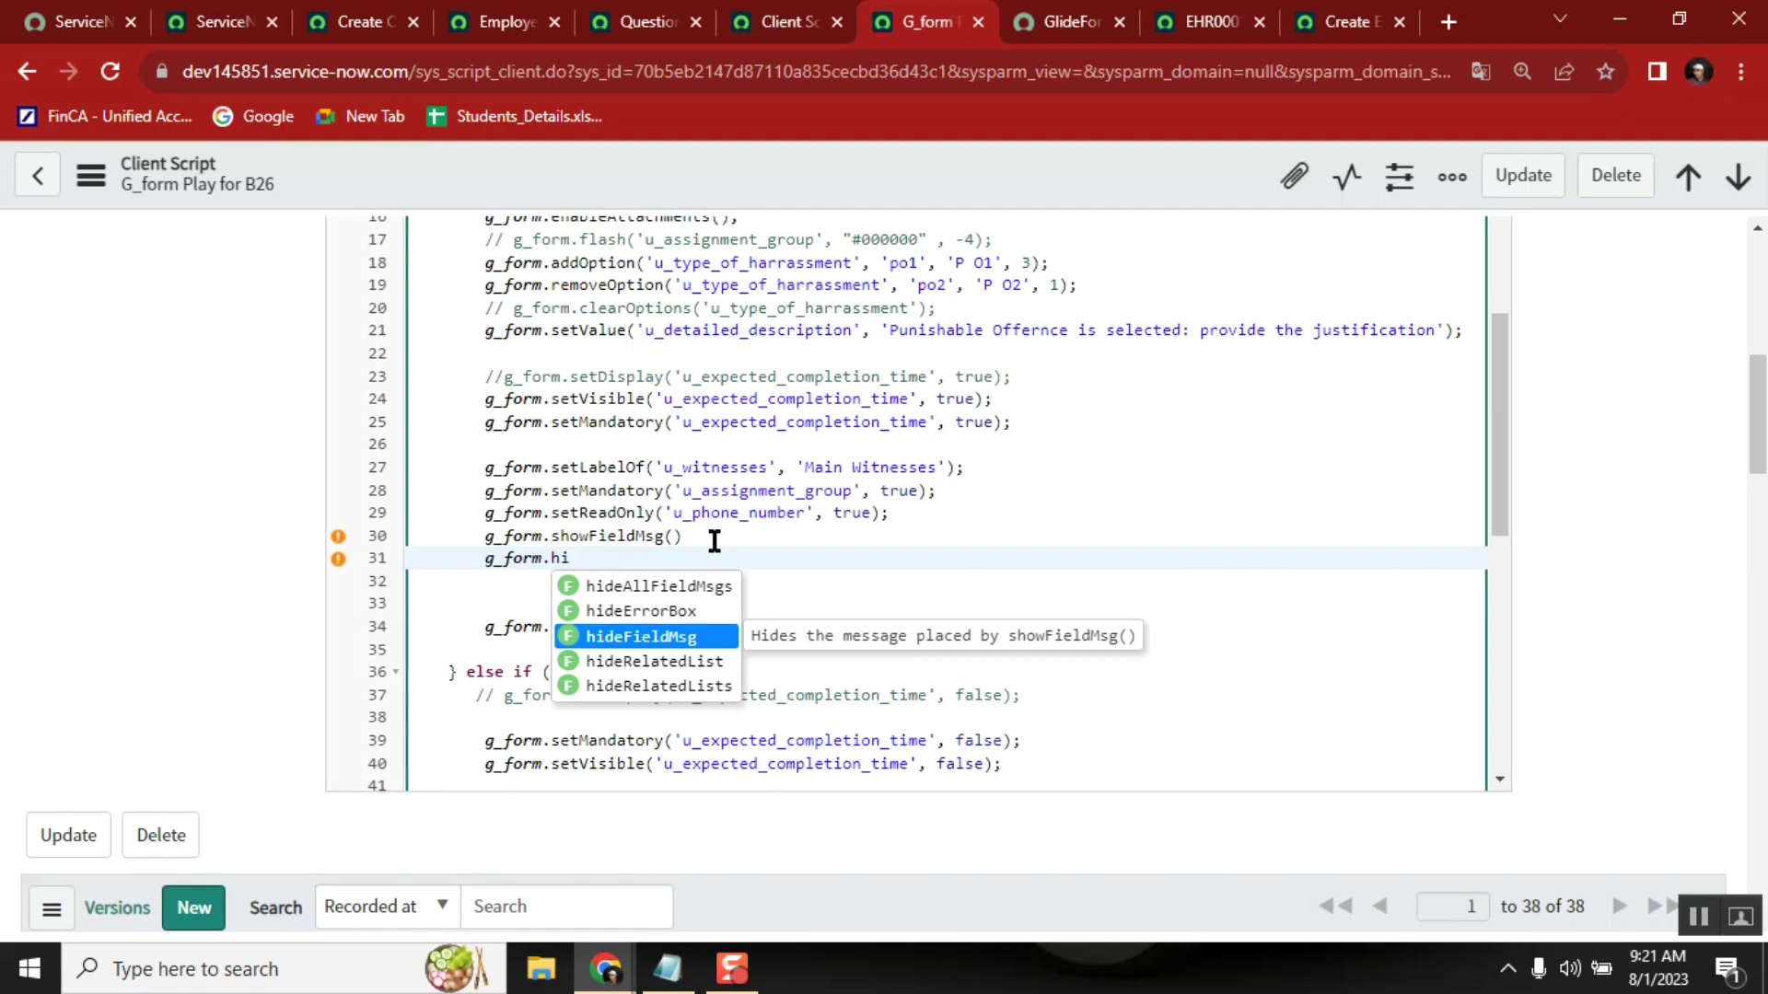
key("Up")
key("Up")
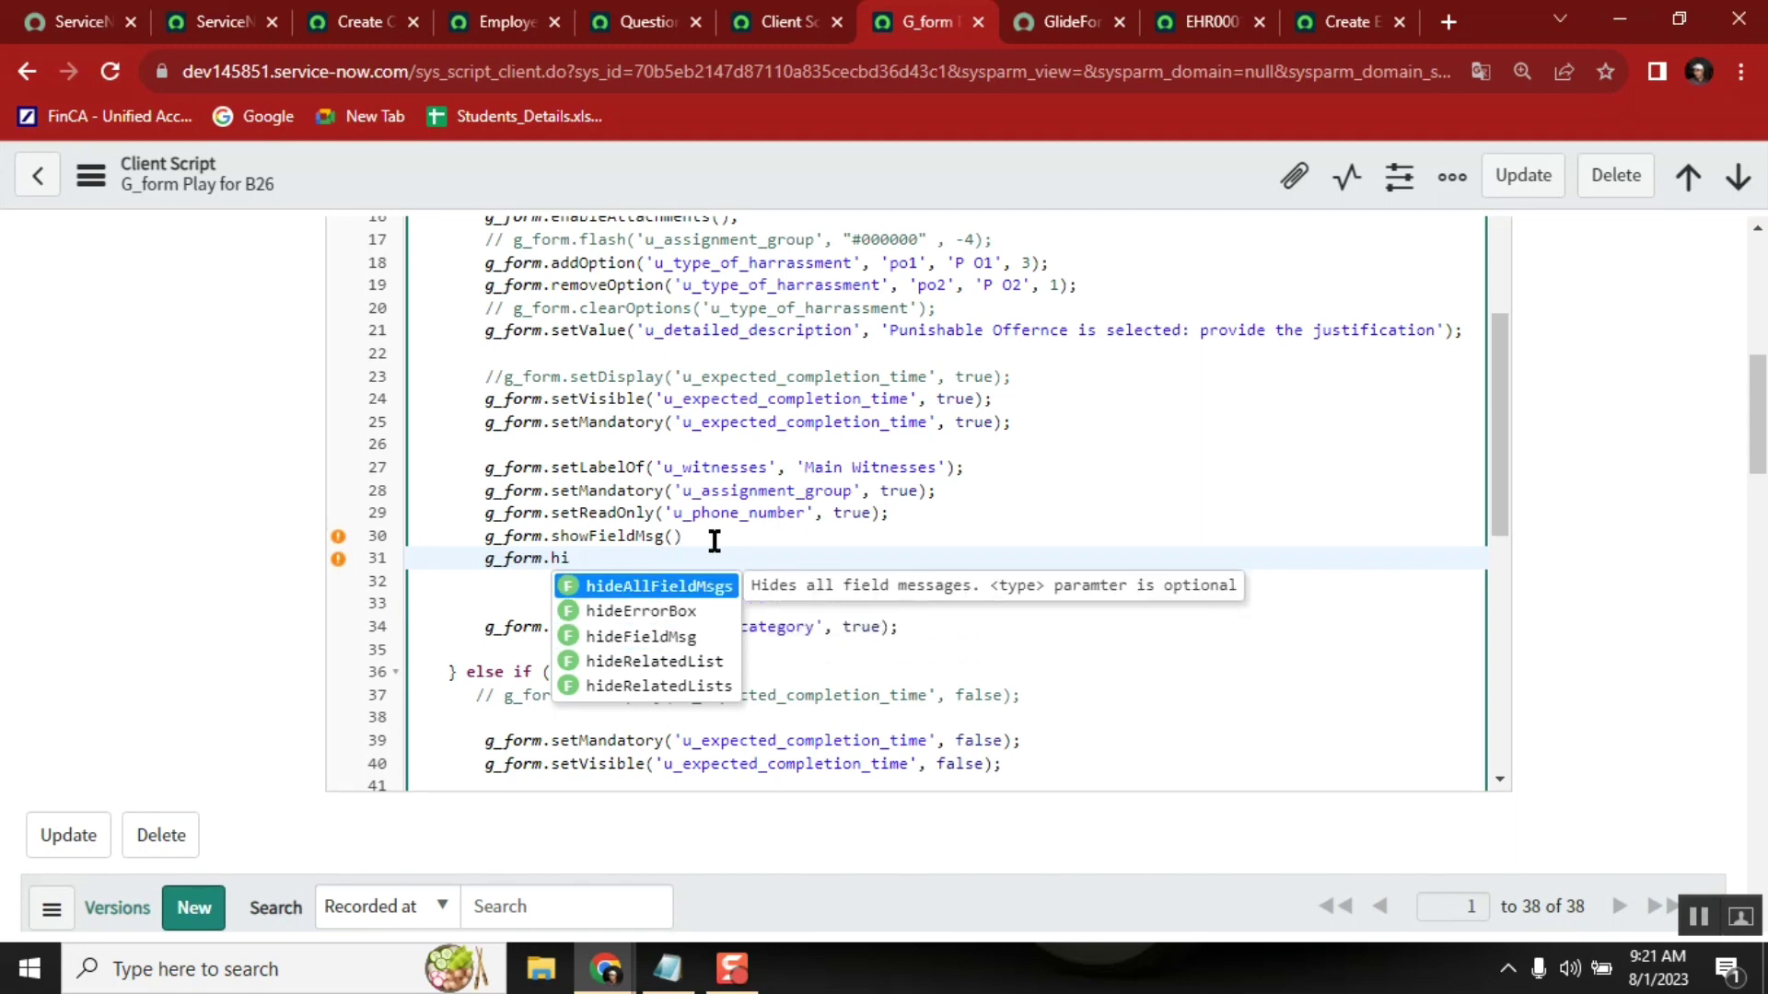
key("Return")
key("Right")
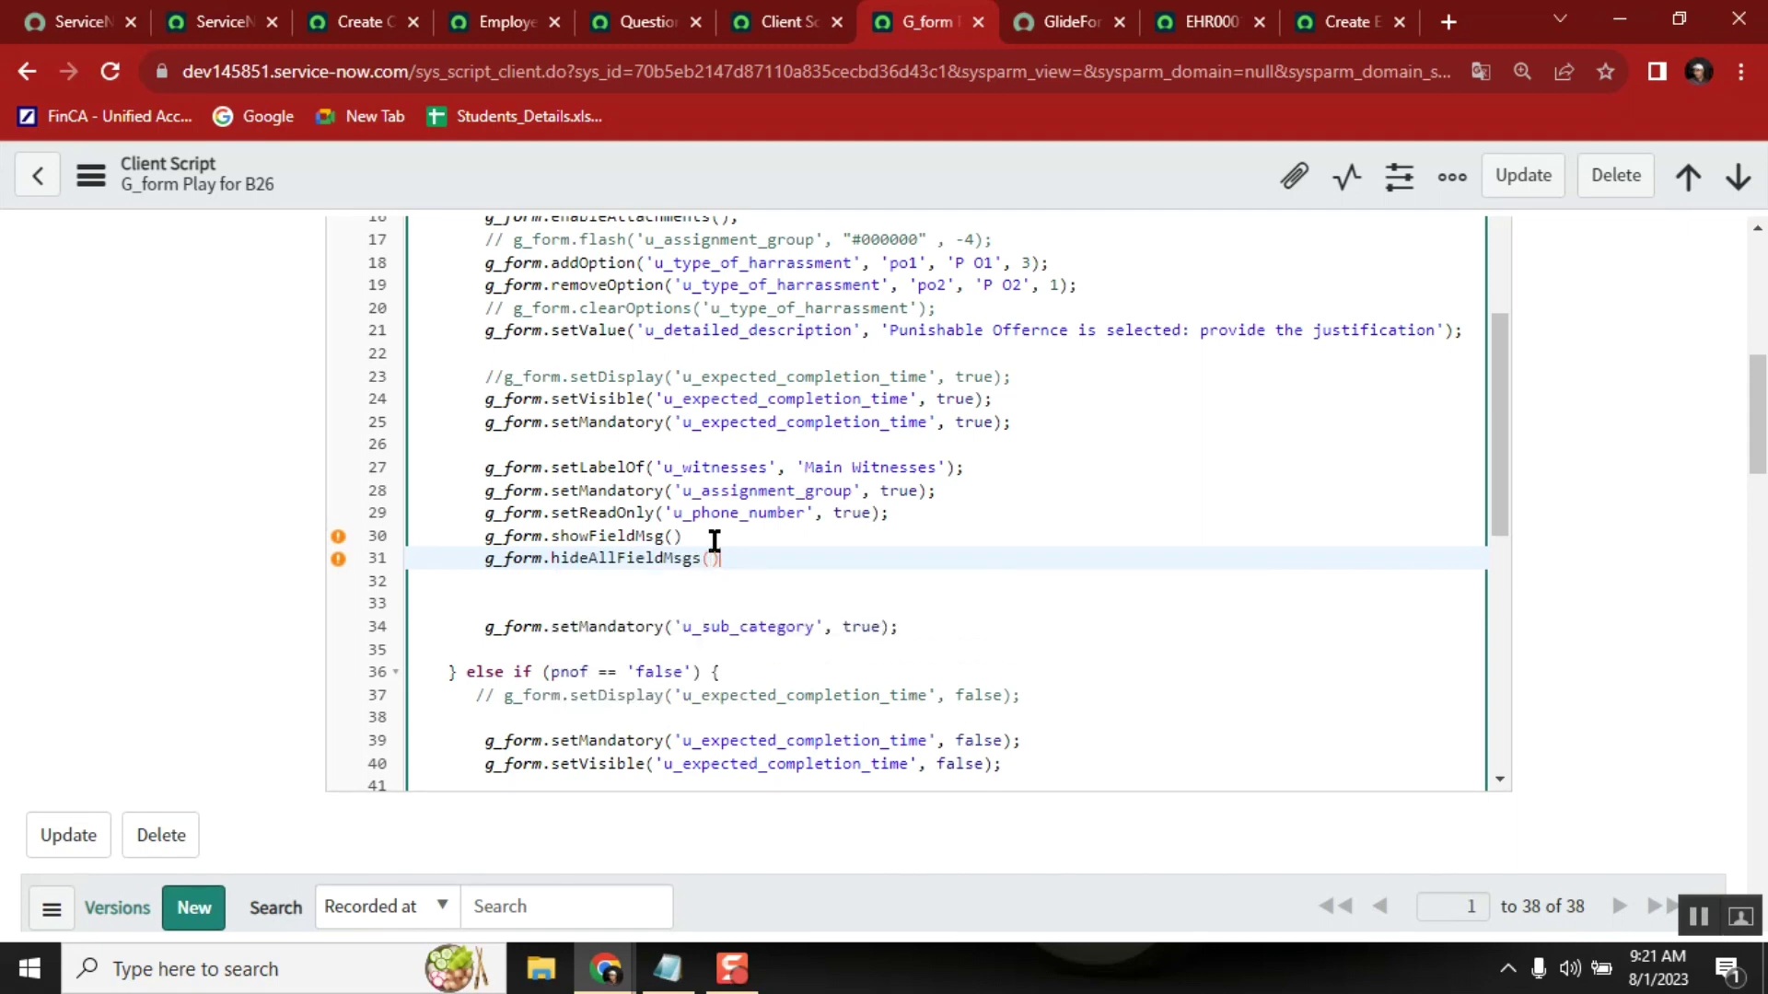
key("shift+Home")
key("ctrl+c")
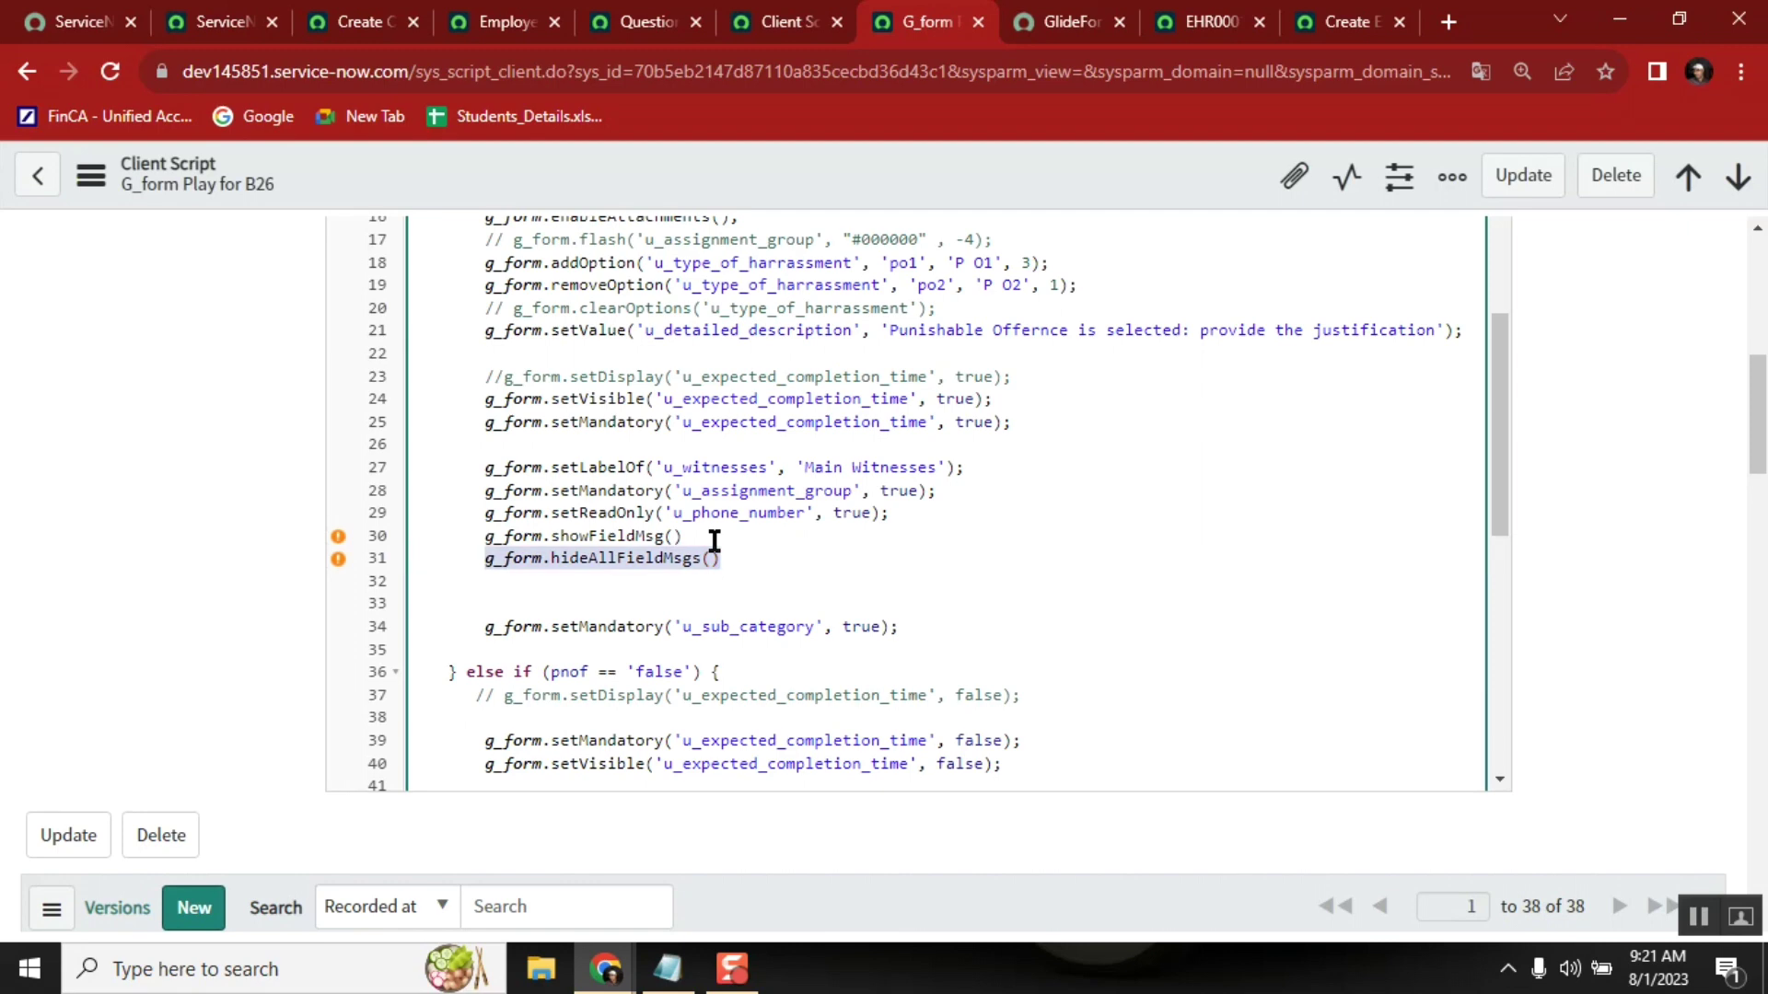
Step: Paste g_form.hideAllFieldMsgs() at the end of the Employee Harassment executor script and run it
left_click(1206, 21)
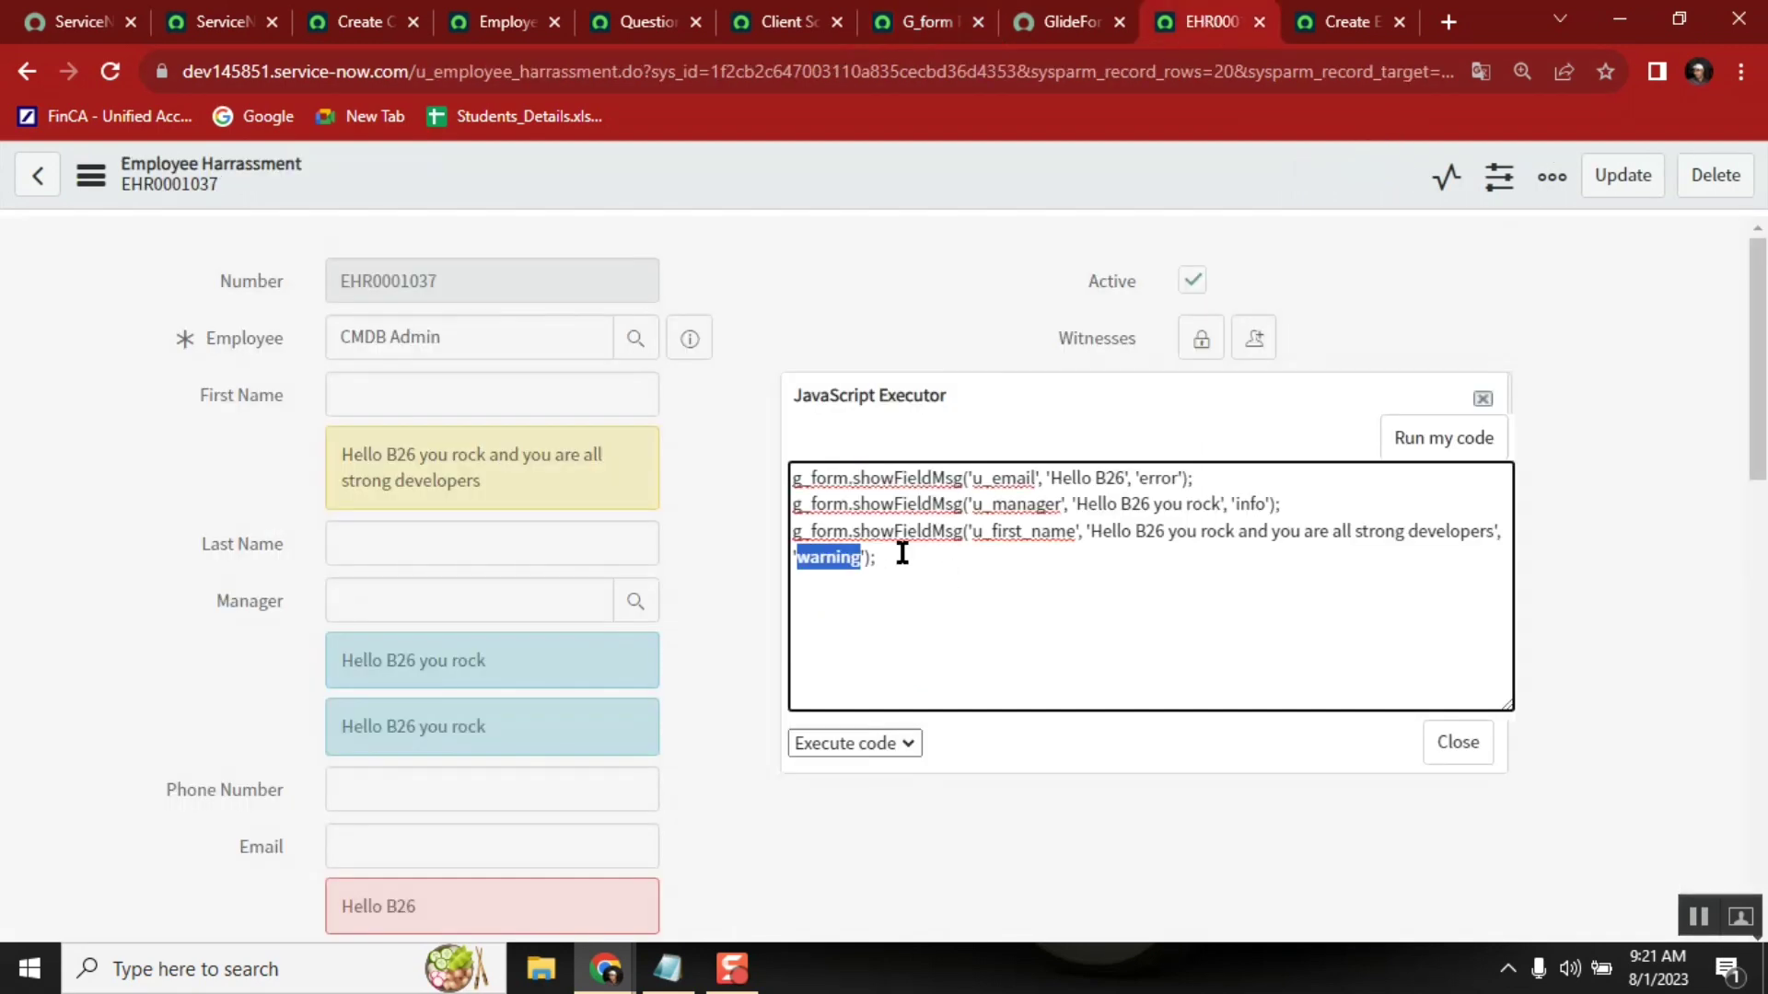
left_click(892, 552)
key("ctrl+v")
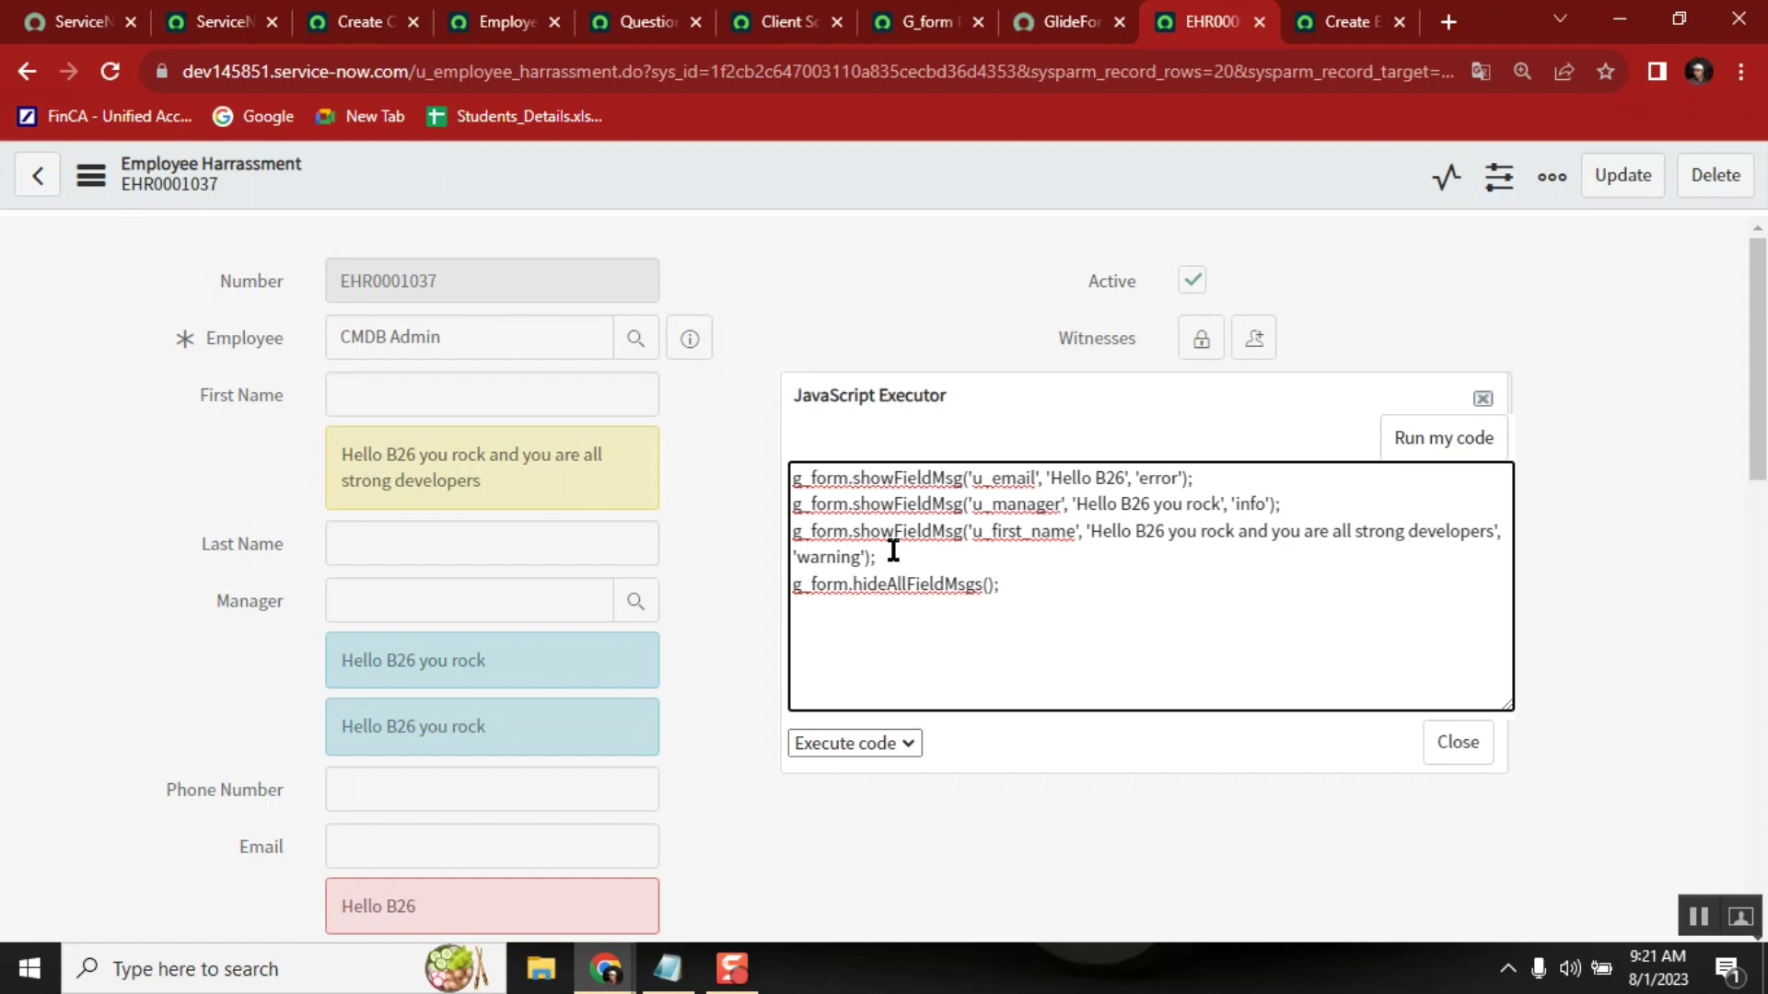
left_click(1443, 440)
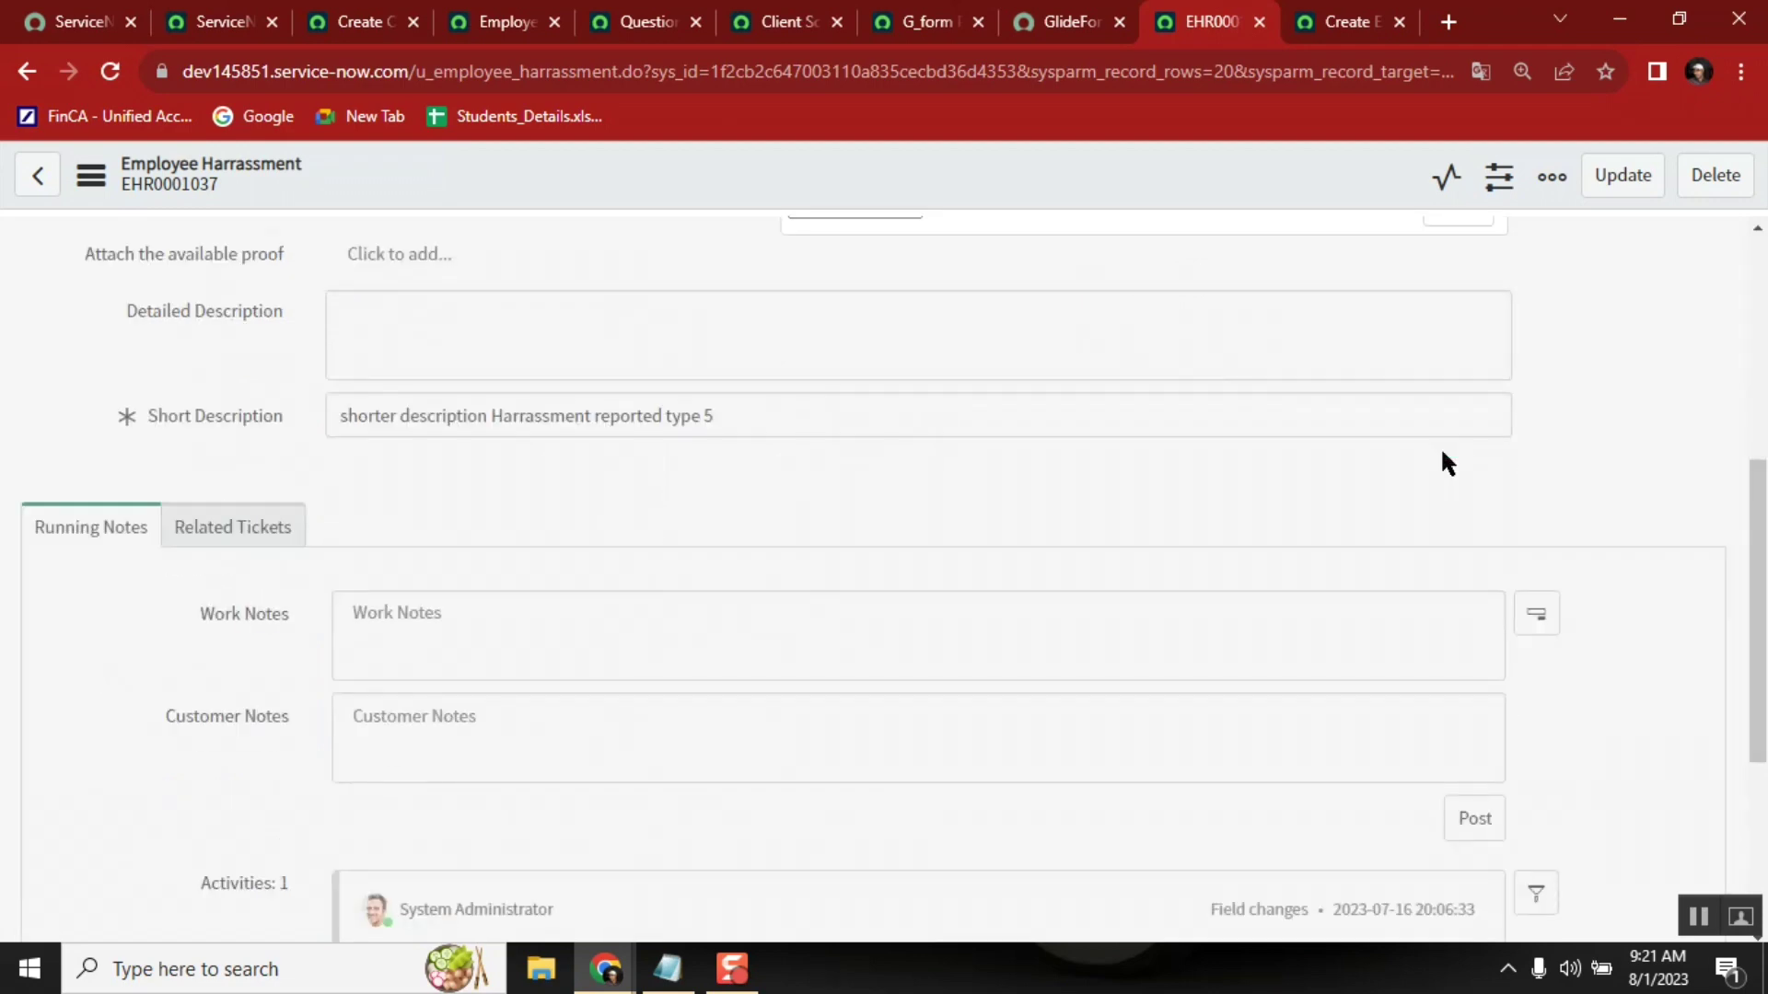
left_click_drag(1761, 535, 1761, 311)
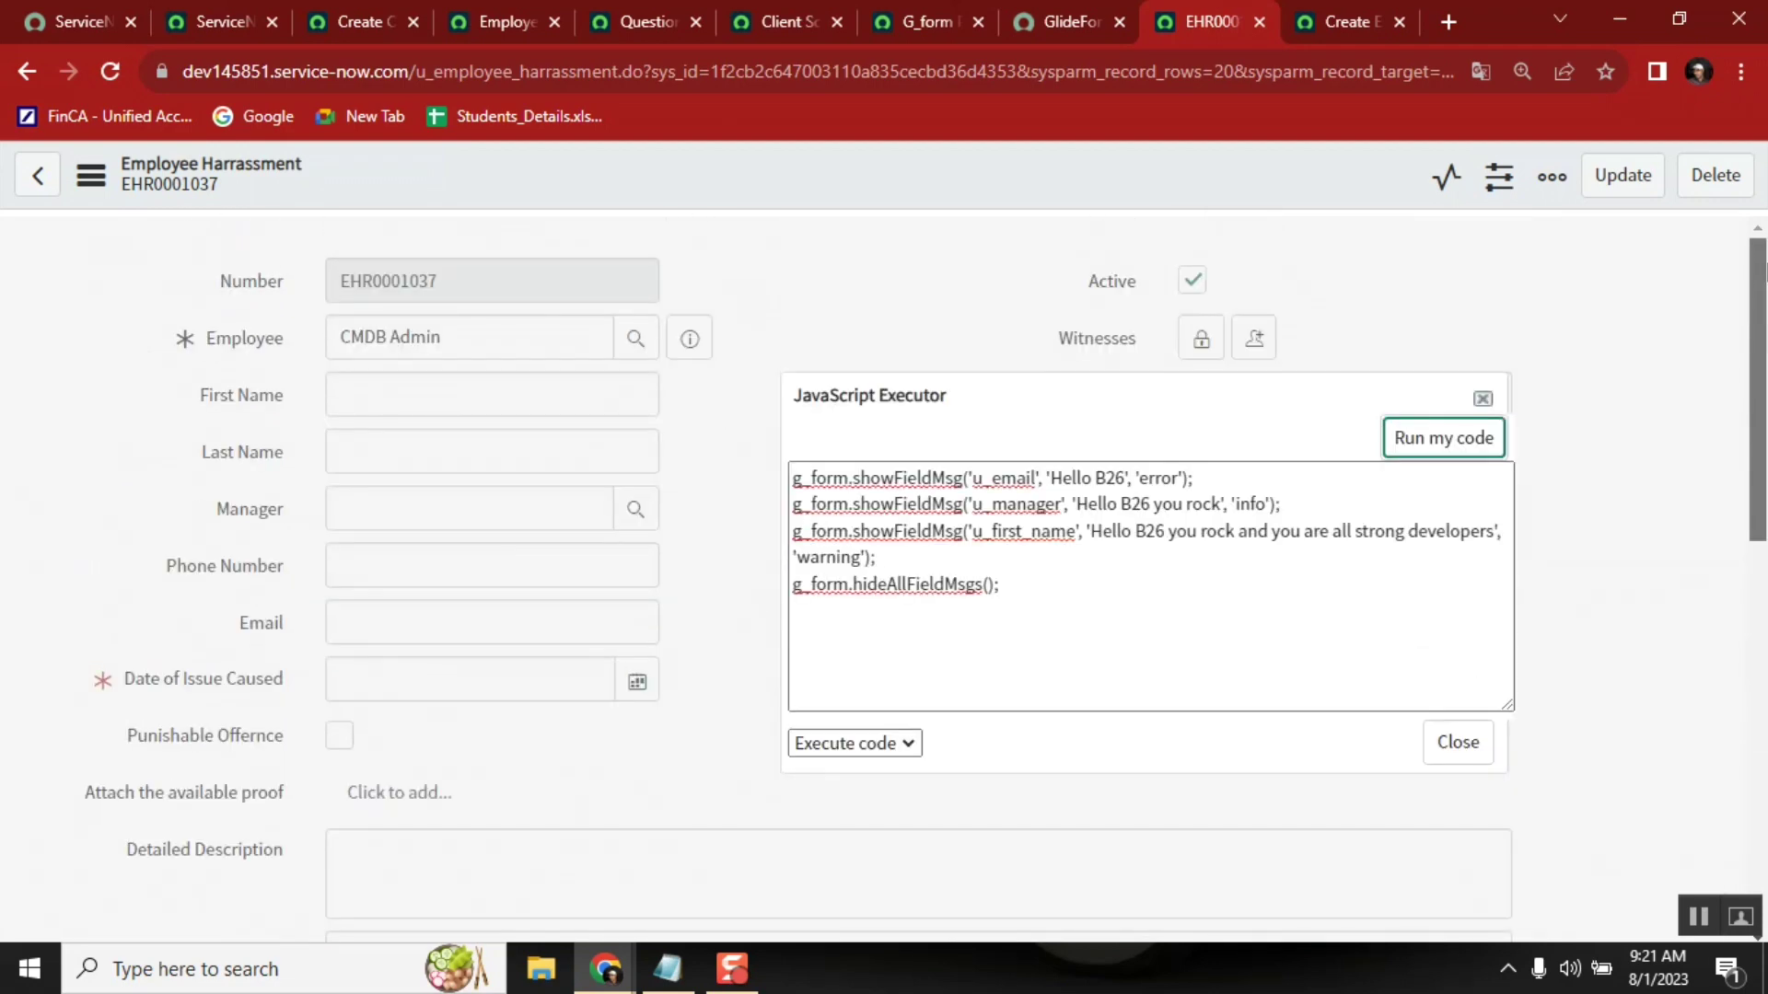
Step: Comment out the hide-all line with // and run the script three times, stacking messages
left_click(791, 589)
type("//")
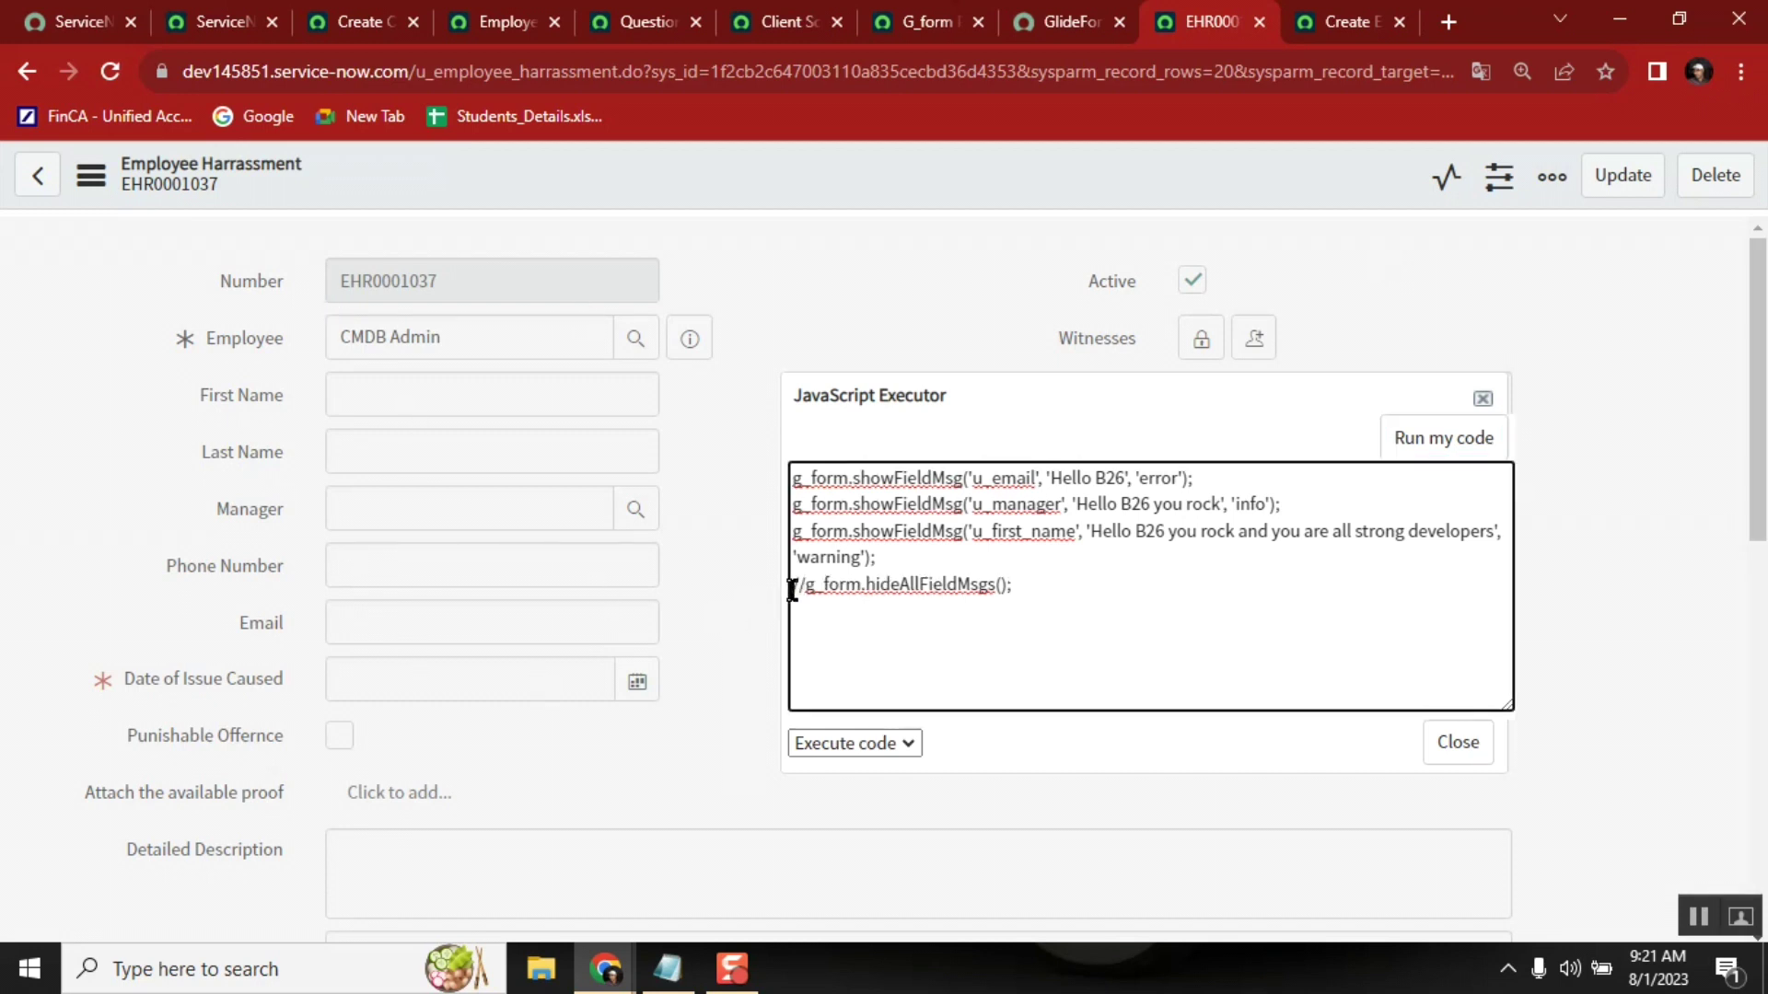
left_click(1432, 451)
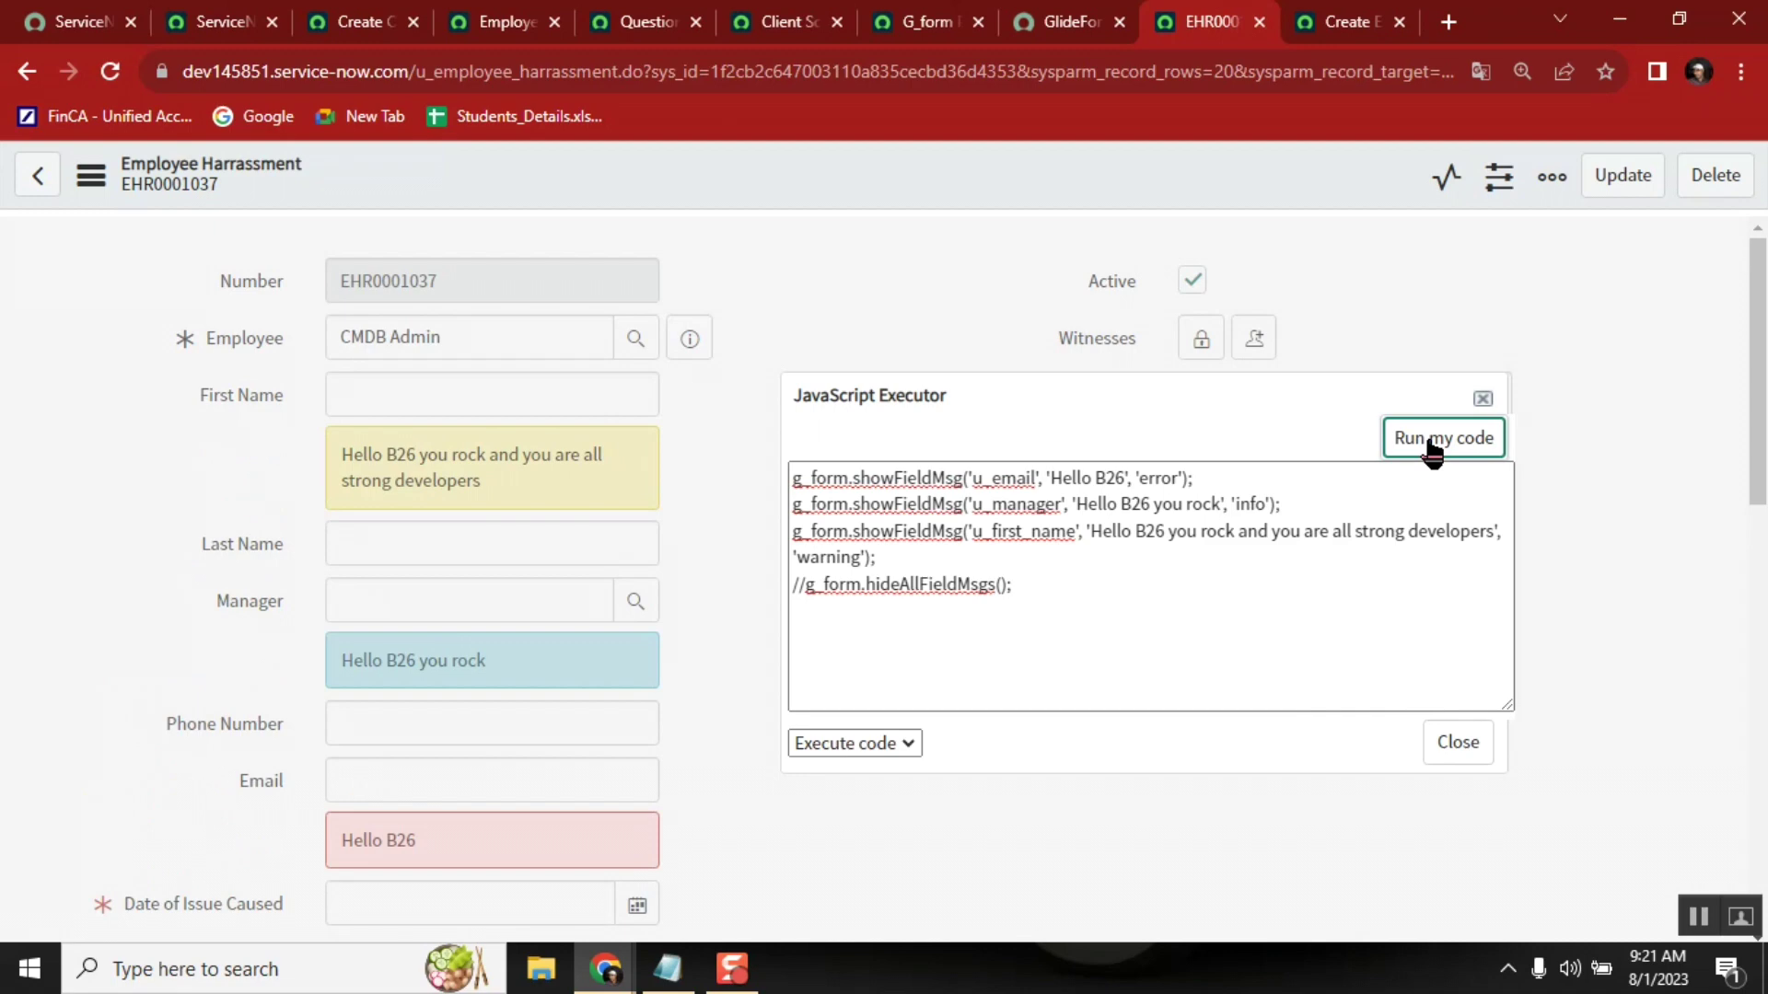
left_click(1437, 450)
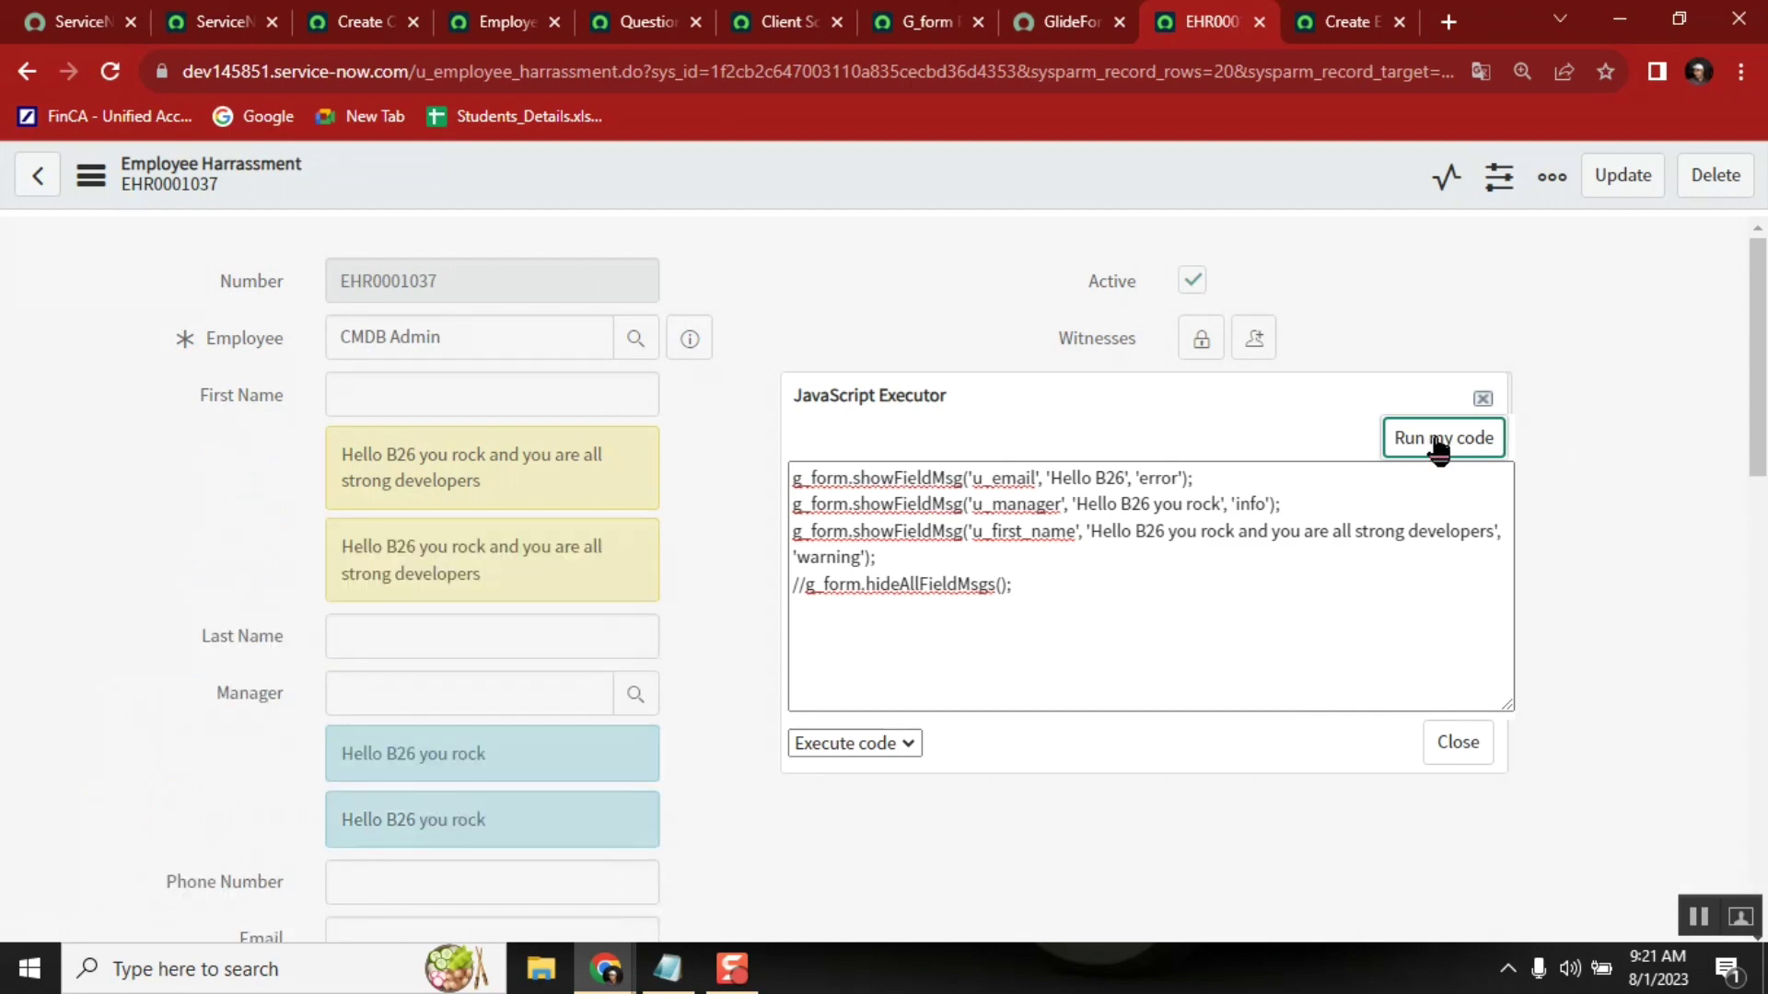
left_click(1436, 451)
scroll(1432, 445, "down", 3)
Step: Uncomment hideAllFieldMsgs() and run again so every field message is cleared
left_click_drag(1763, 475, 1763, 283)
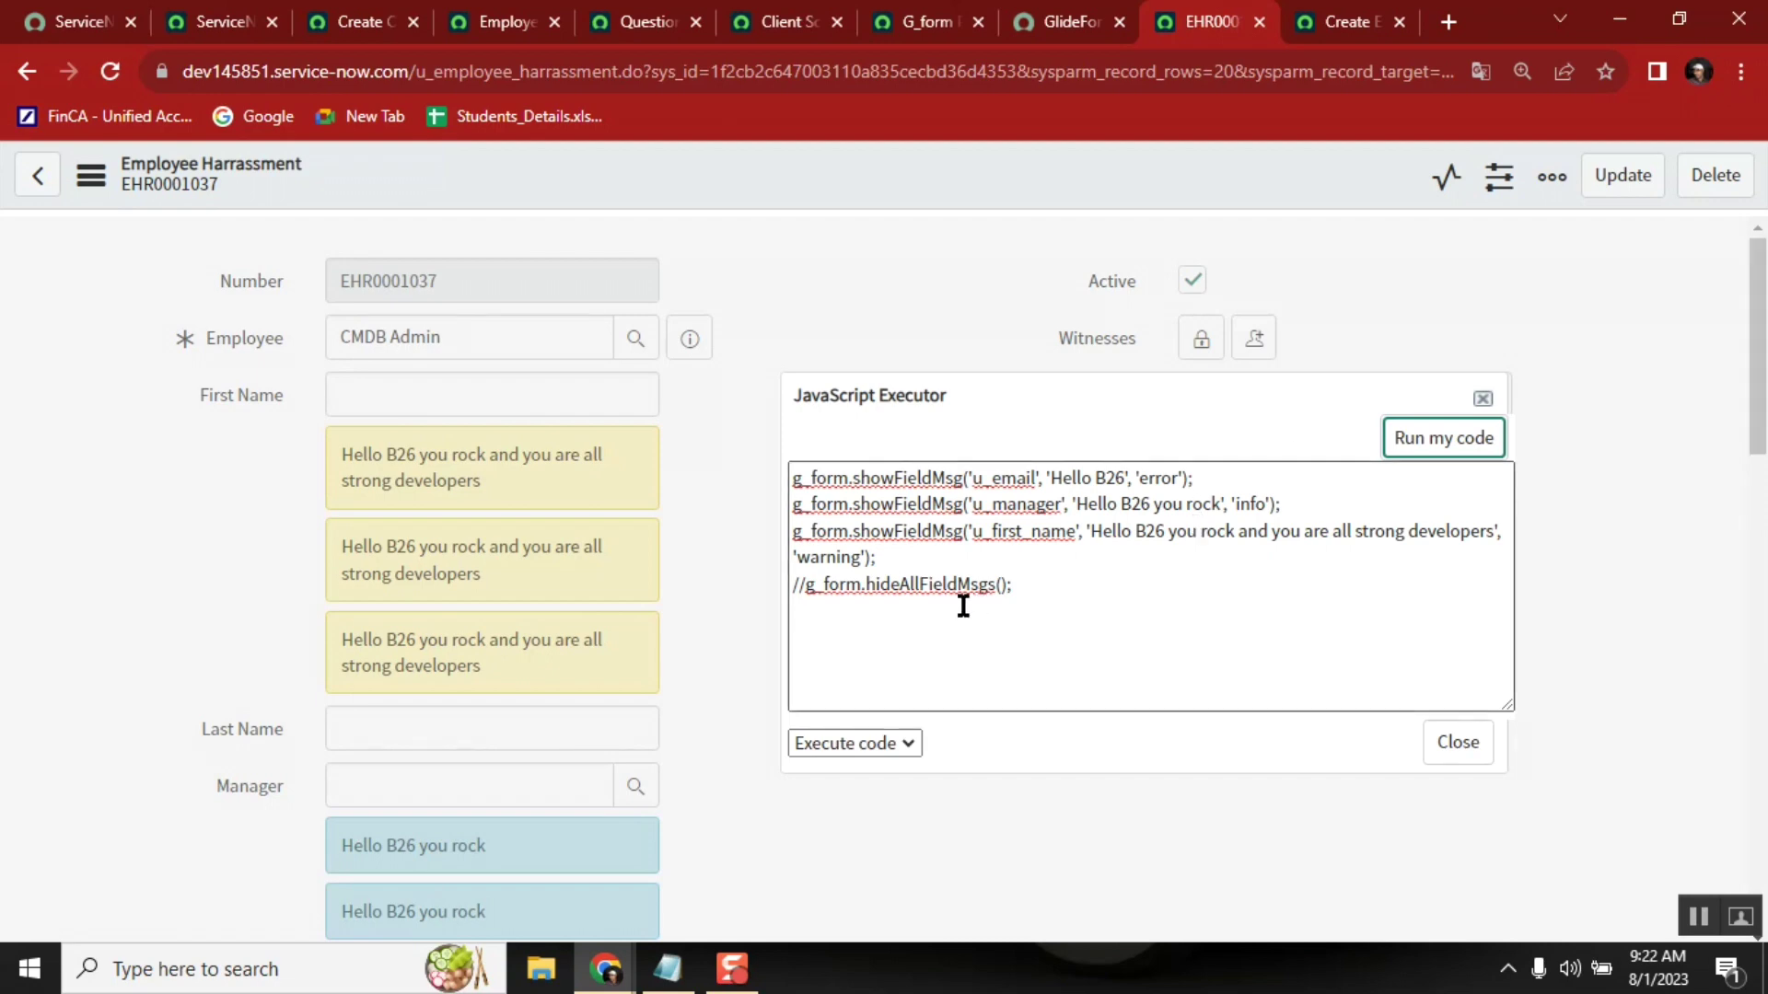
left_click(804, 586)
key("BackSpace")
key("BackSpace")
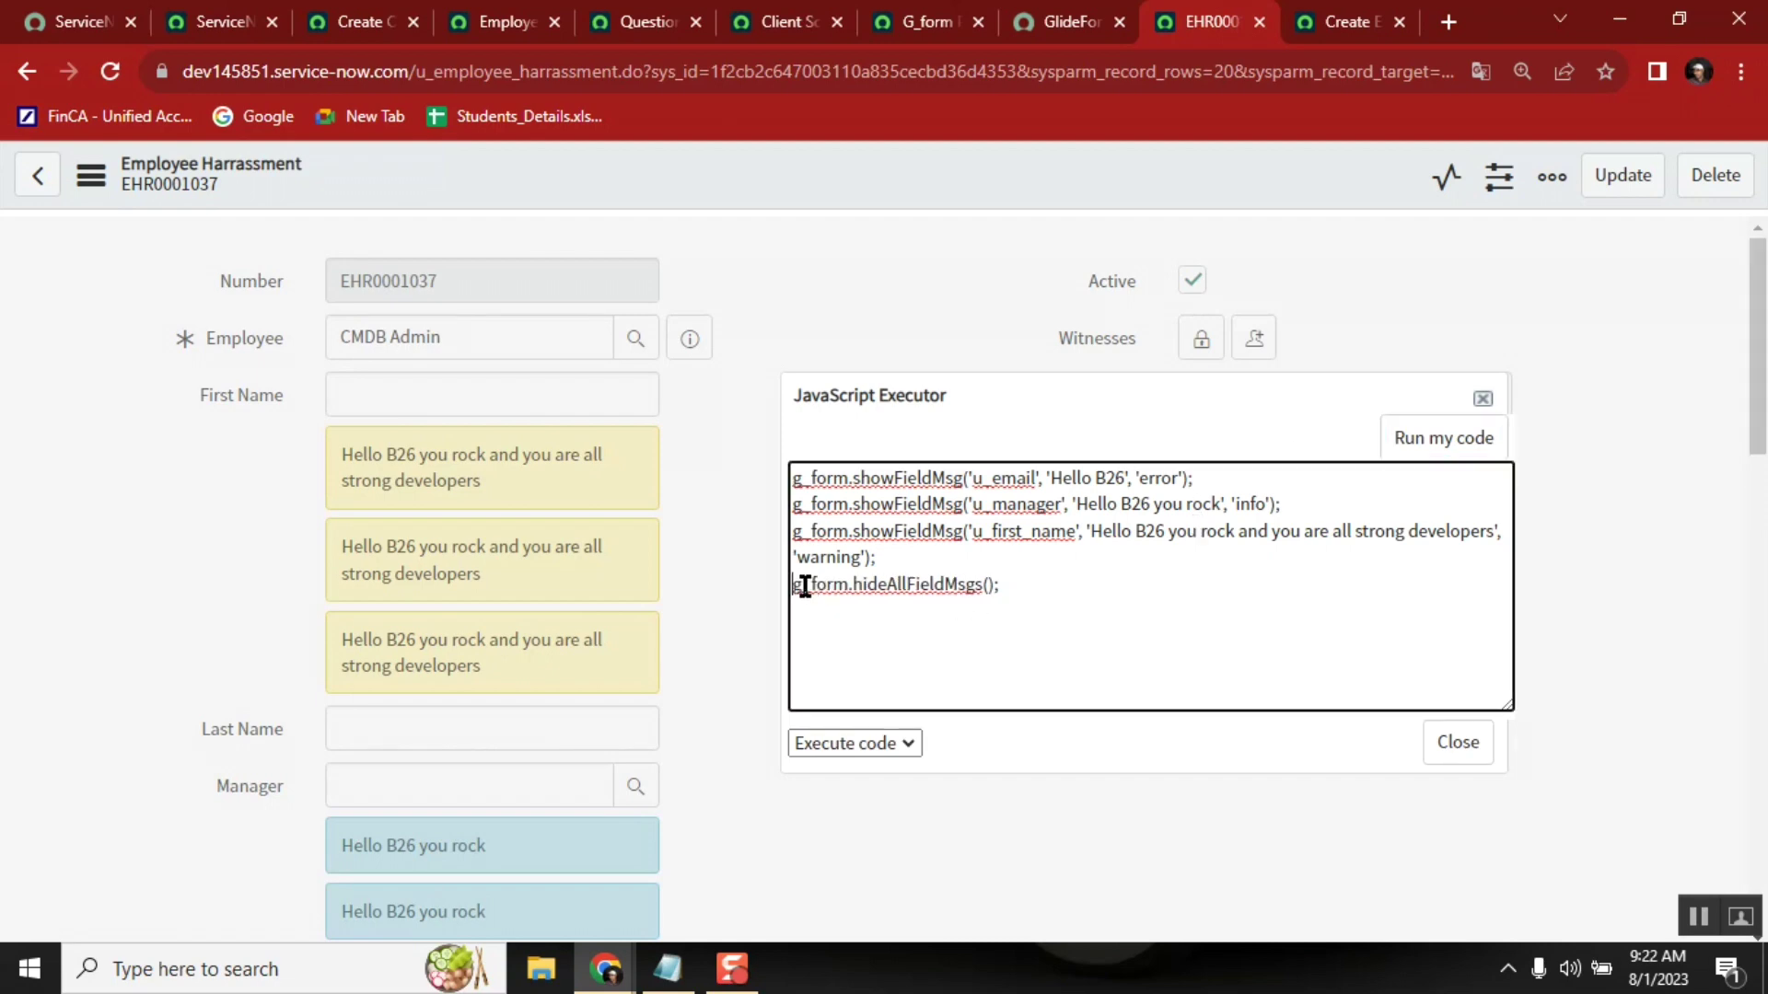
left_click(1405, 450)
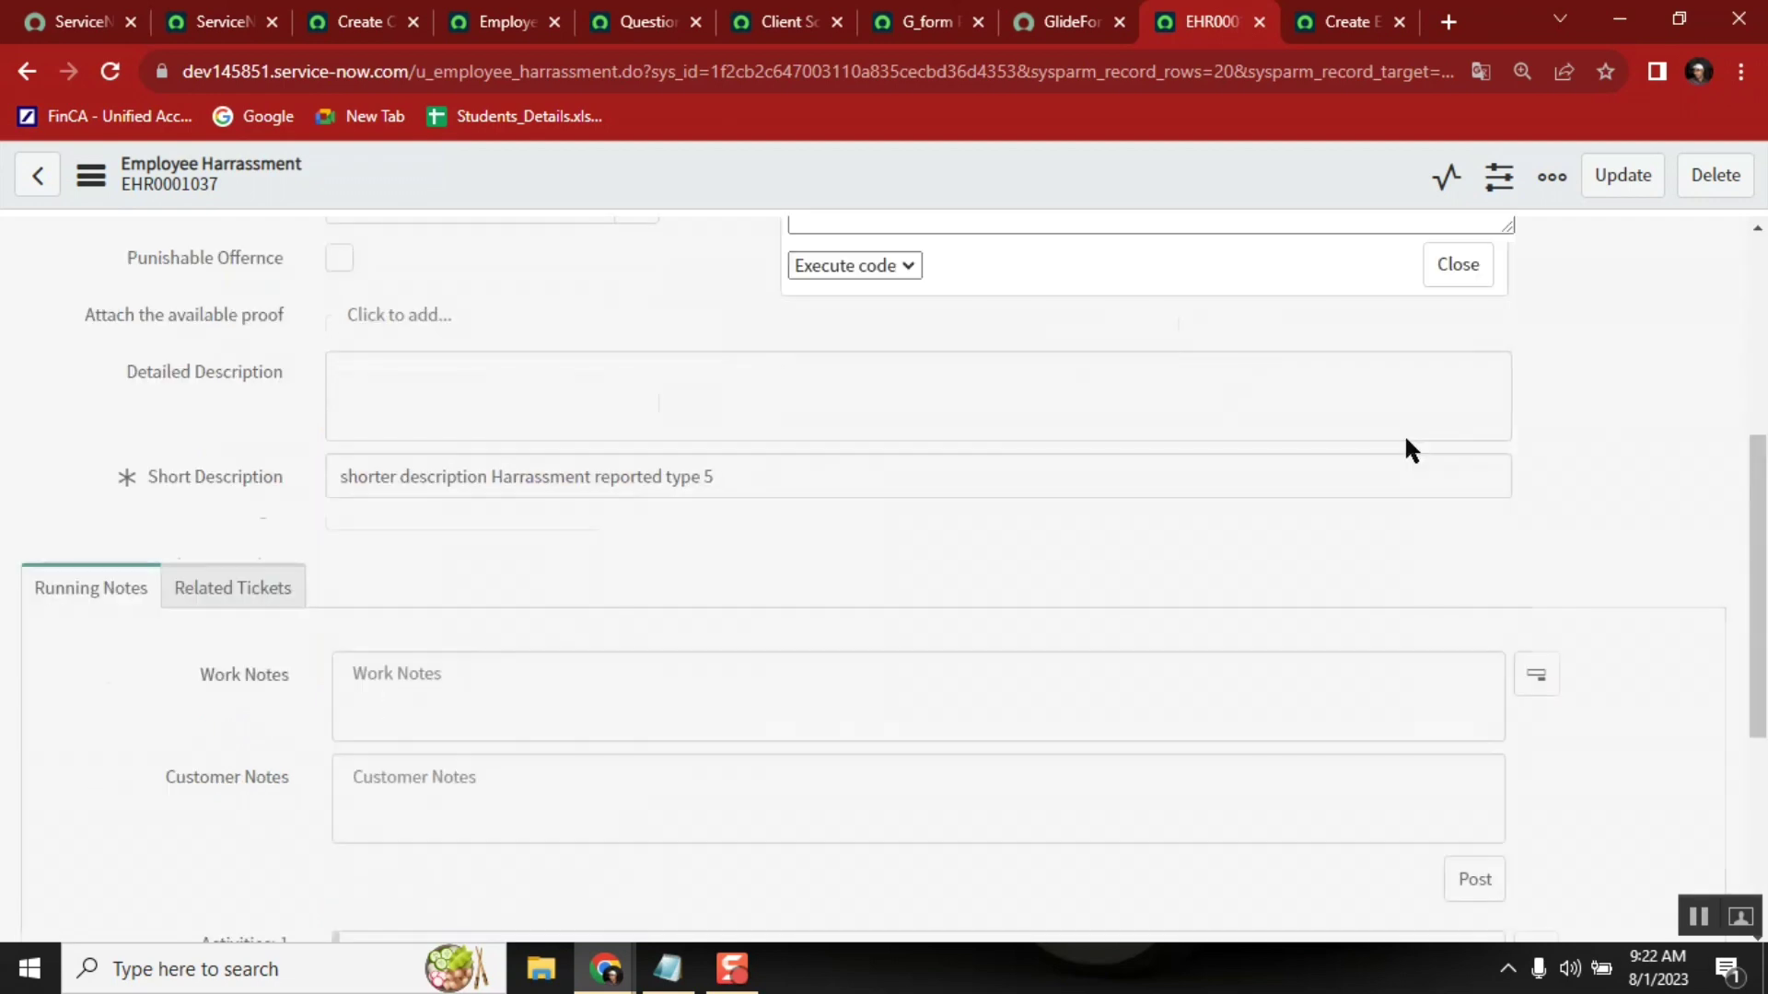
left_click_drag(1756, 580, 1756, 318)
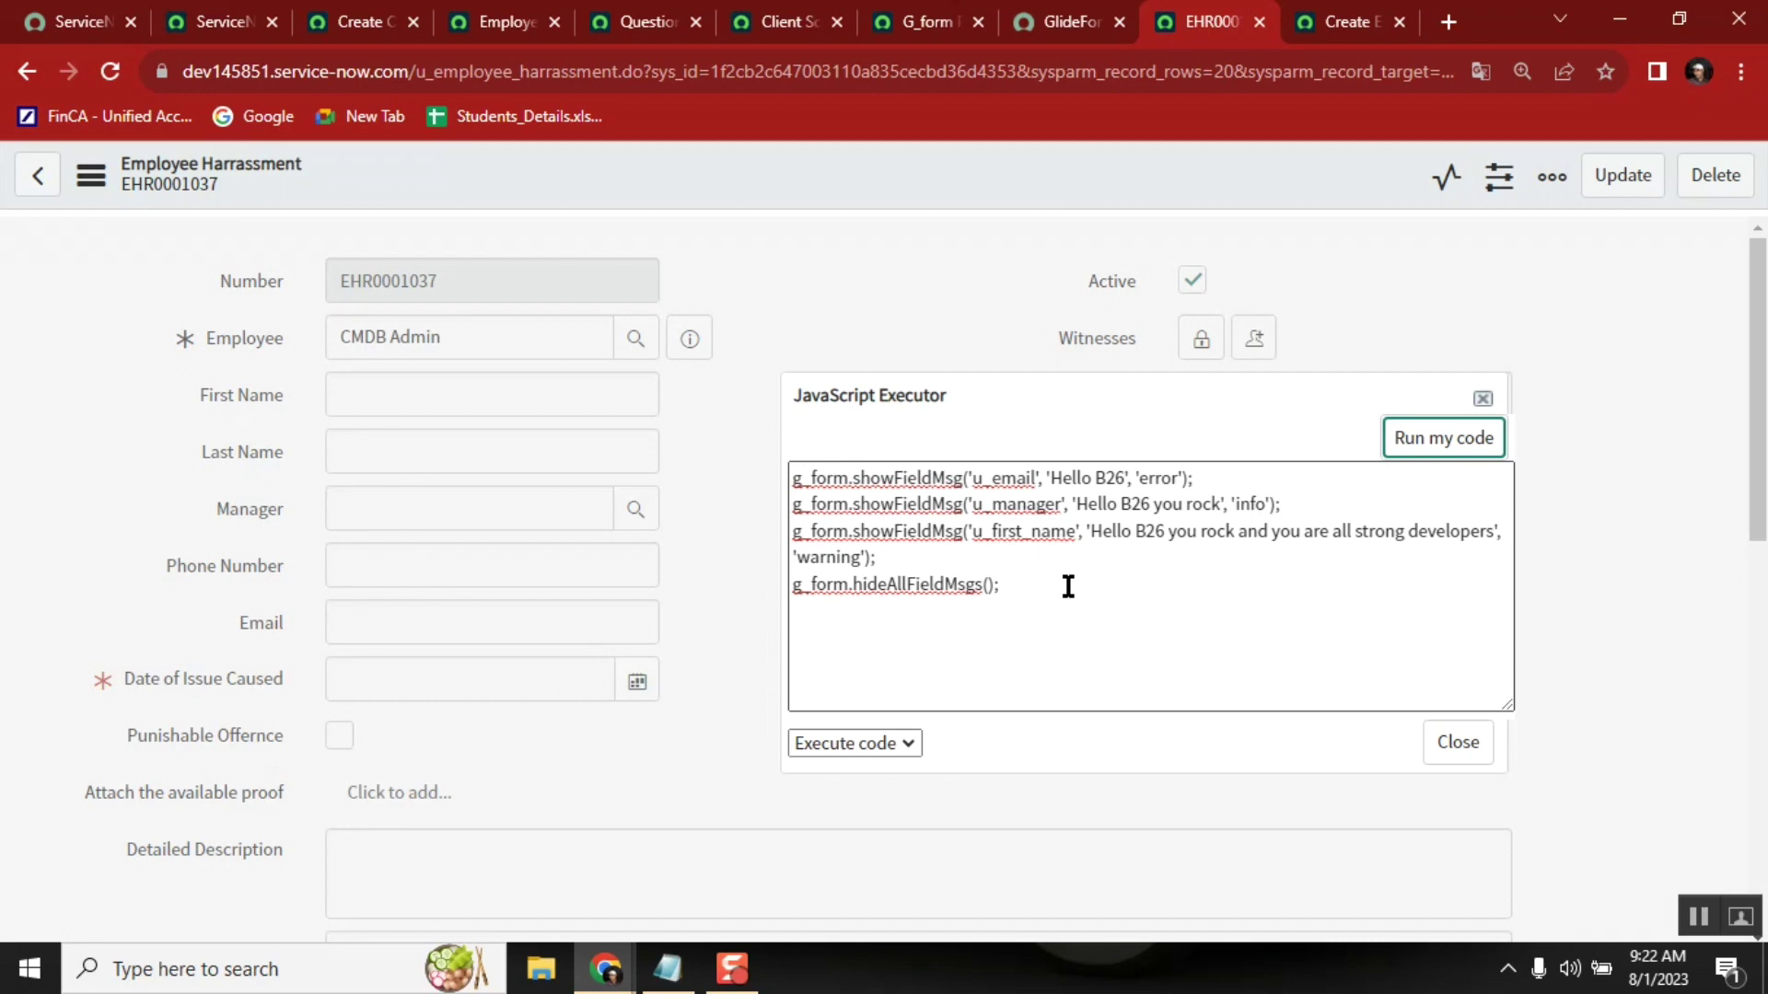
Step: Comment out hideAllFieldMsgs() again and run twice so messages reappear doubled
left_click(933, 582)
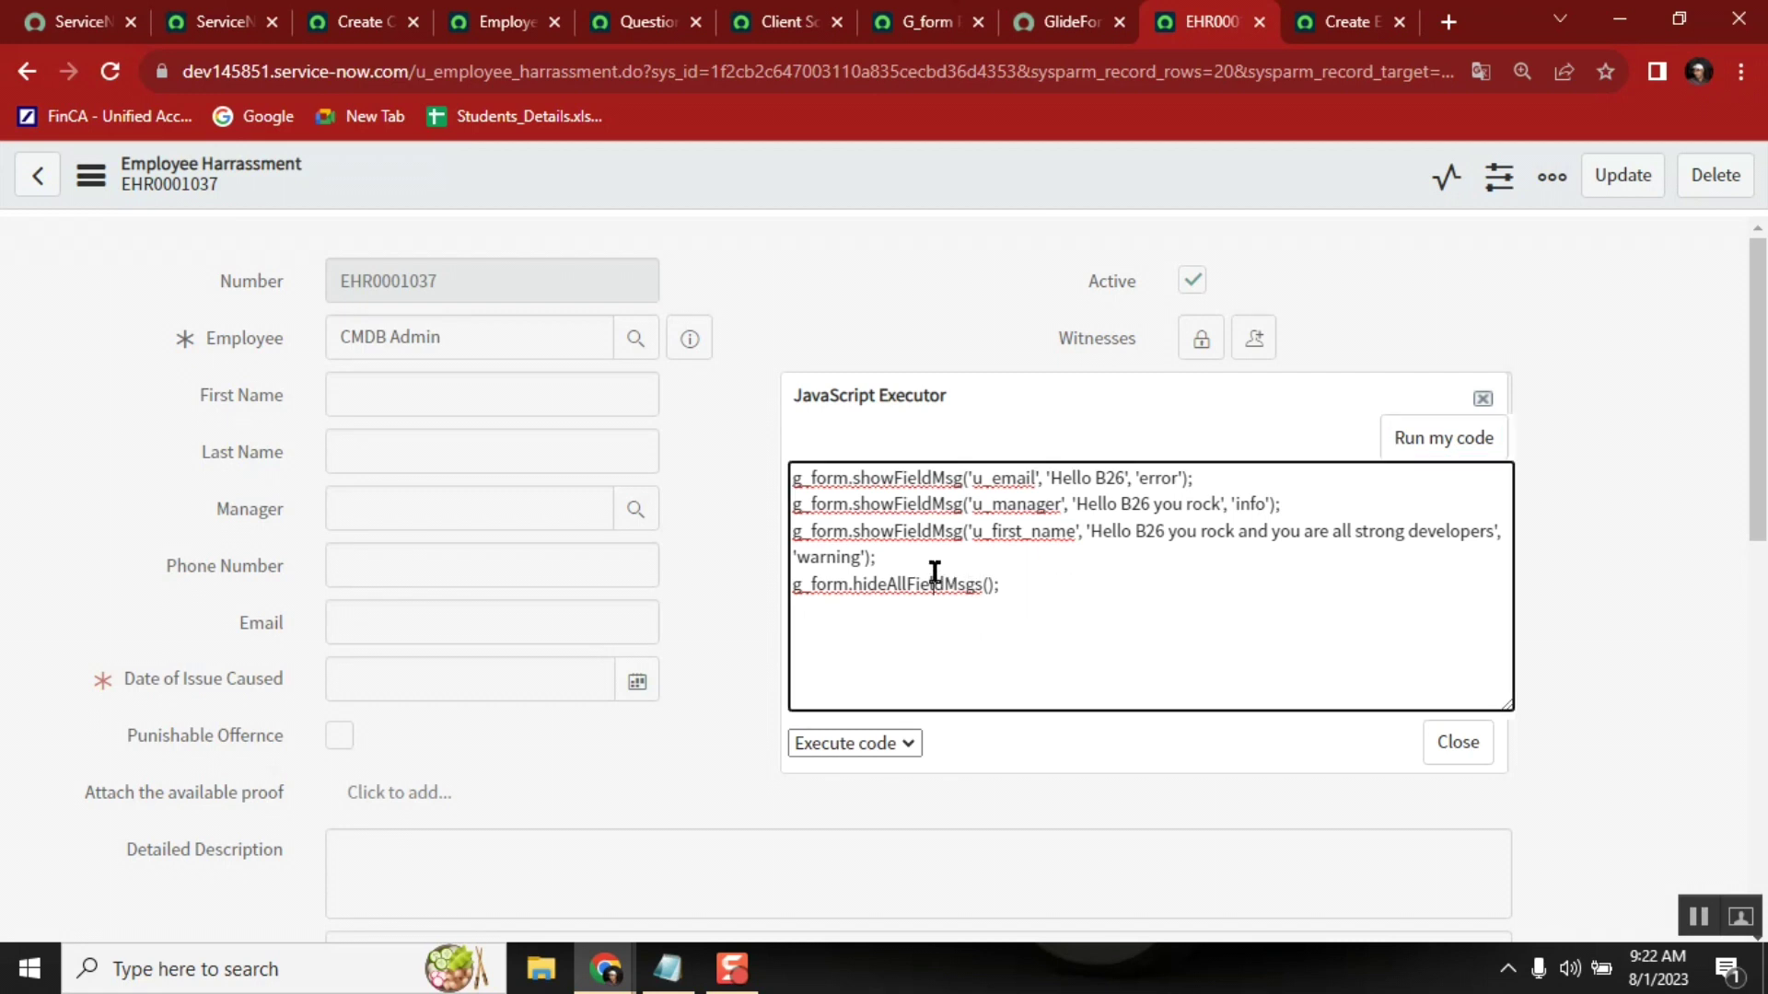
type("//")
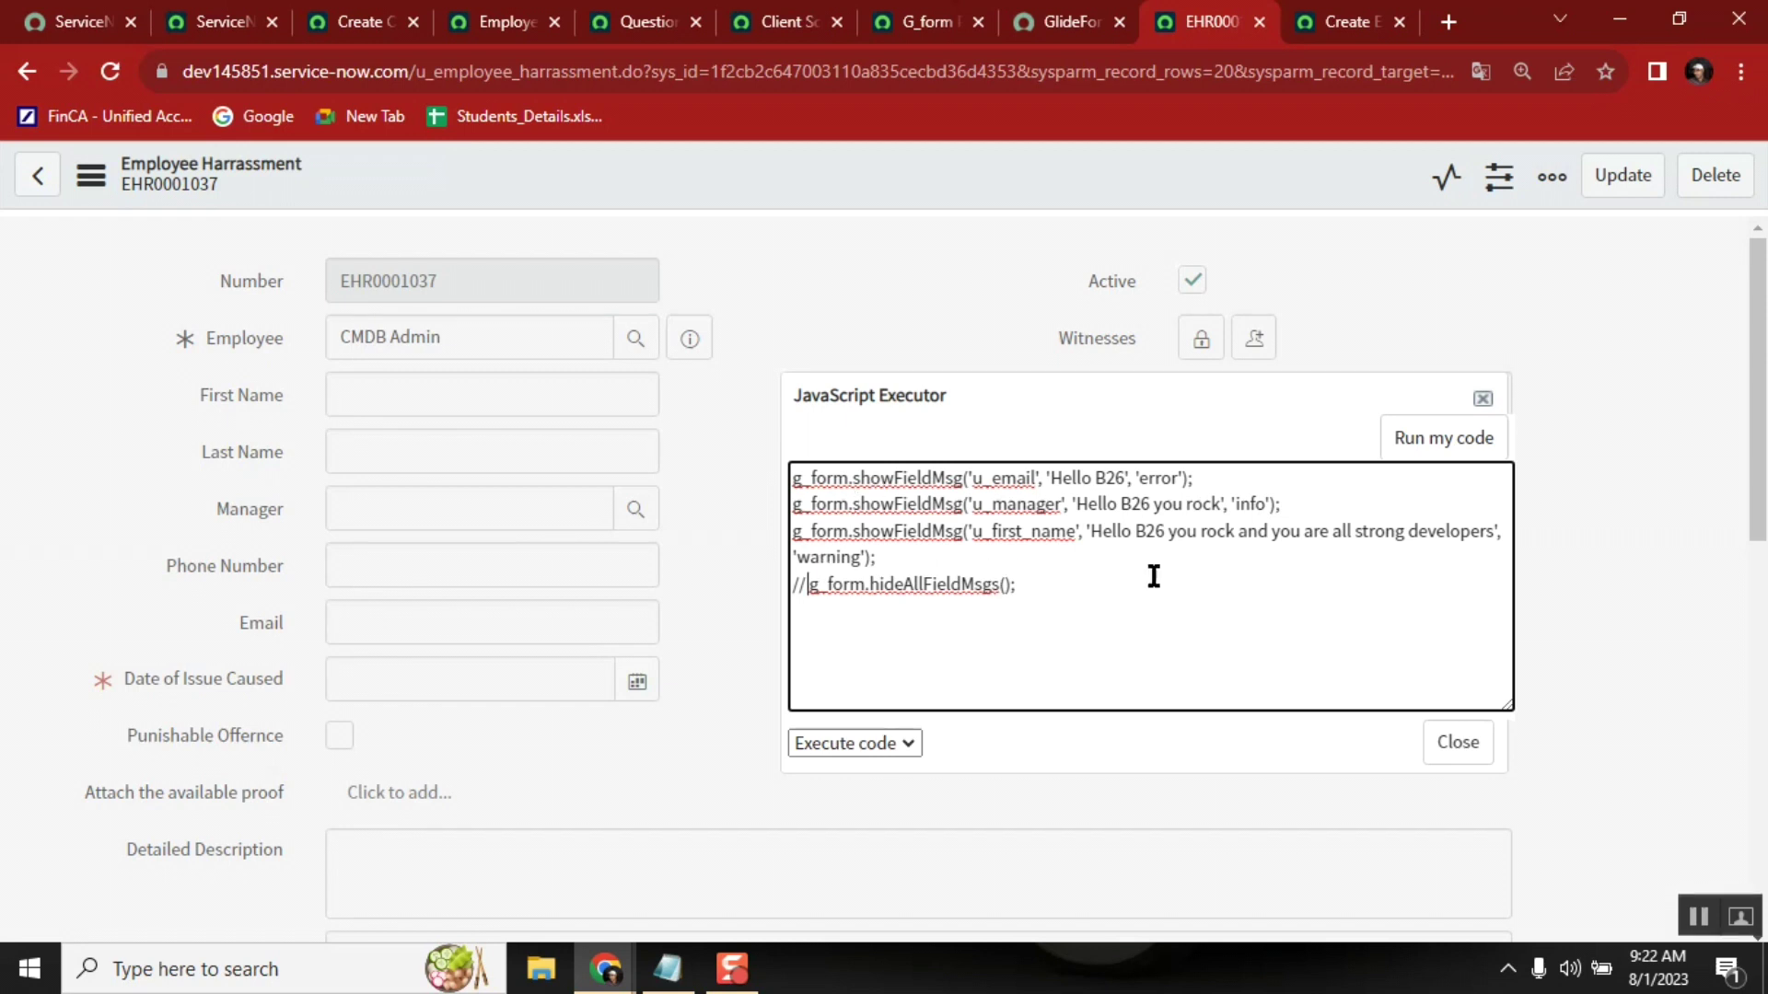
left_click(1403, 449)
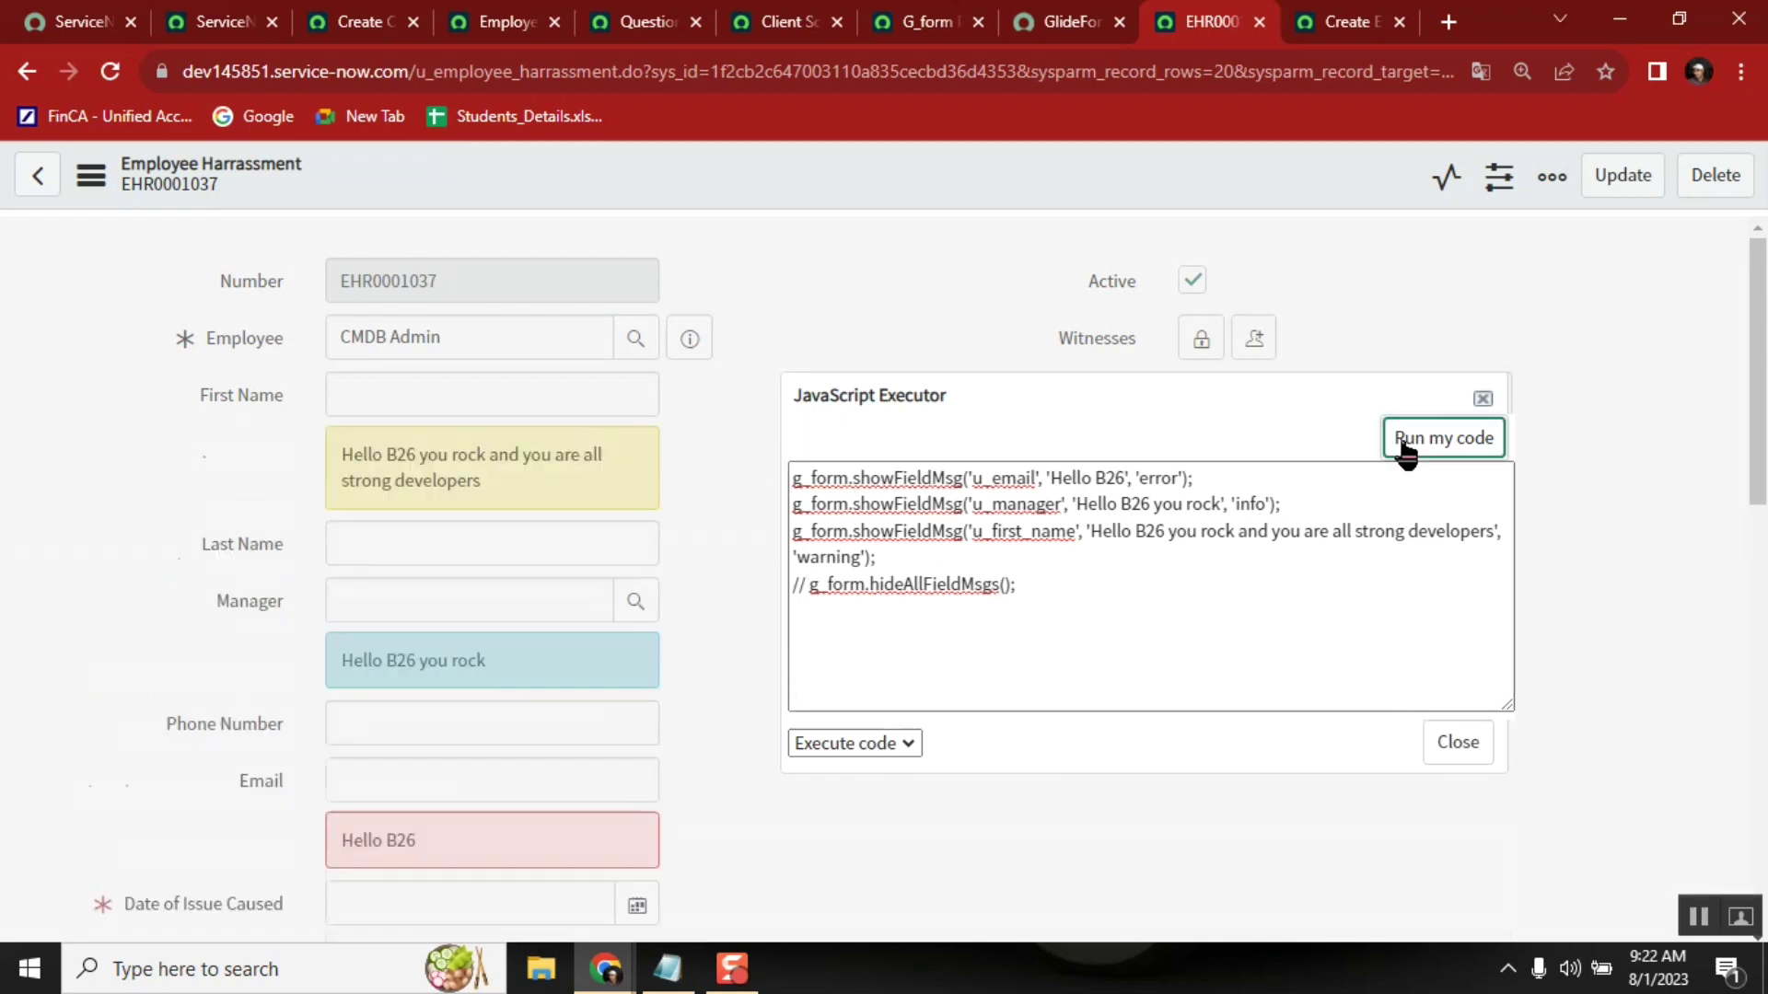
left_click(1403, 449)
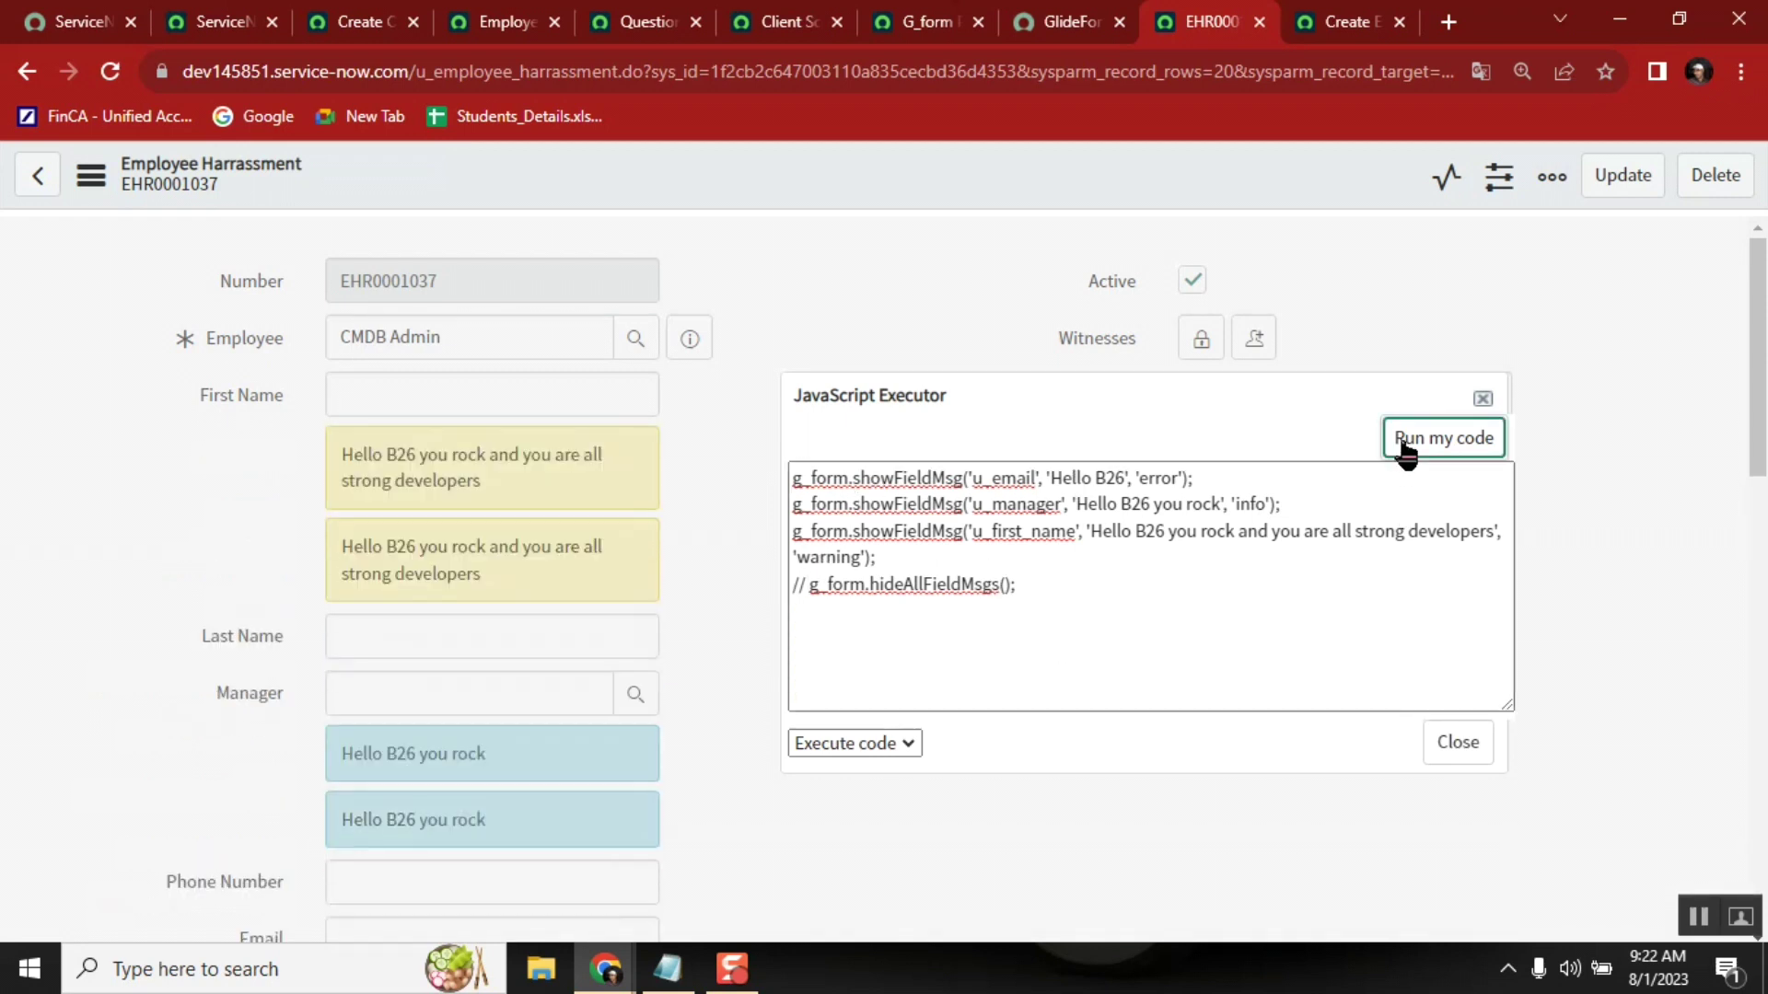
left_click(1219, 482)
Step: Select the Email error line, then the u_first_name warning showFieldMsg line for copying
triple_click(796, 477)
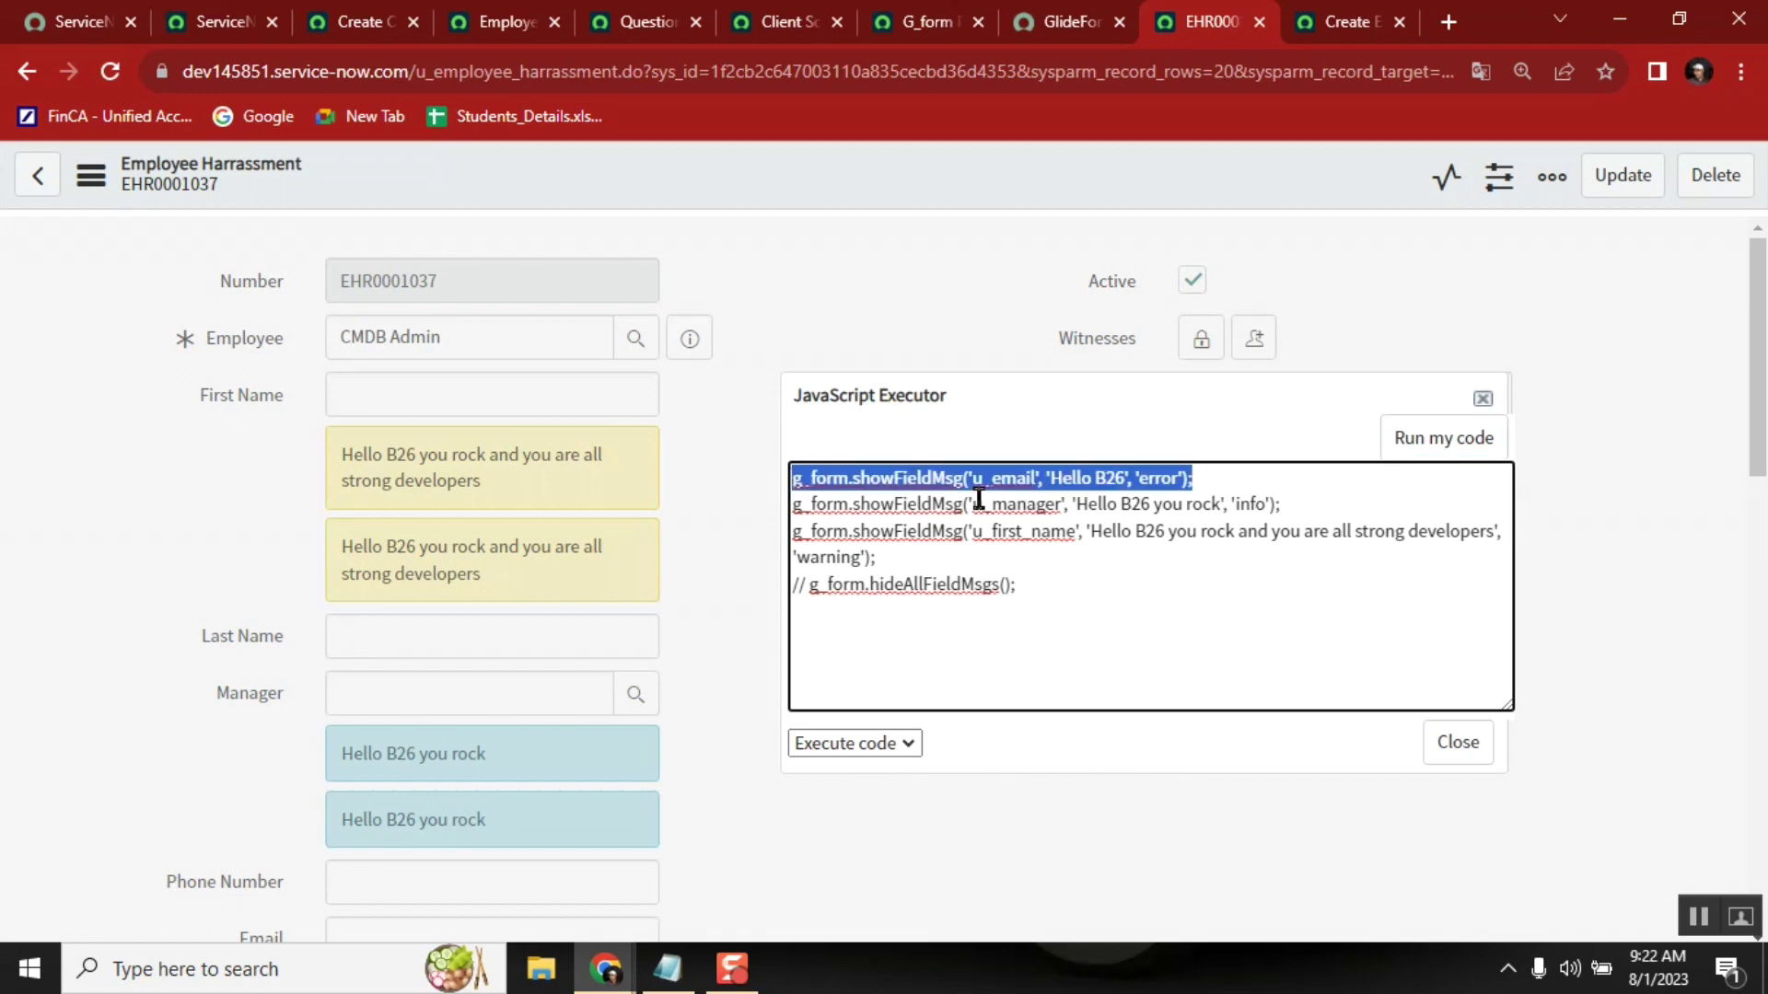
left_click(887, 561)
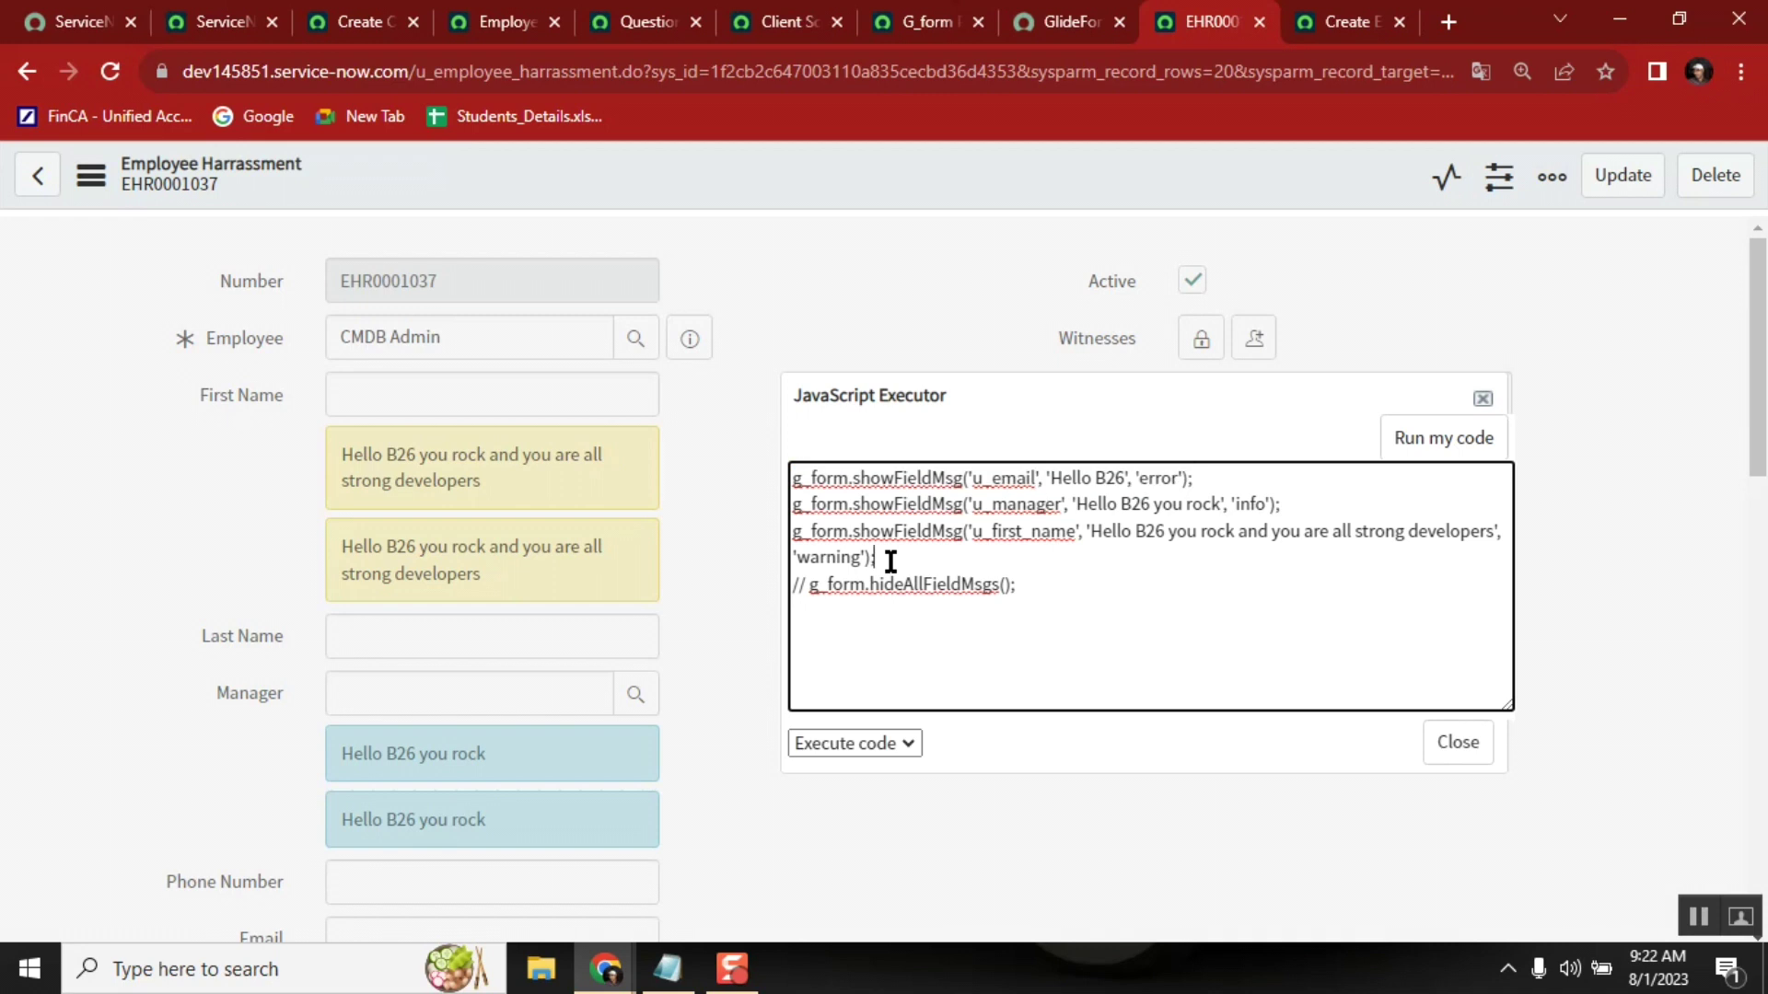
triple_click(796, 531)
key("ctrl+c")
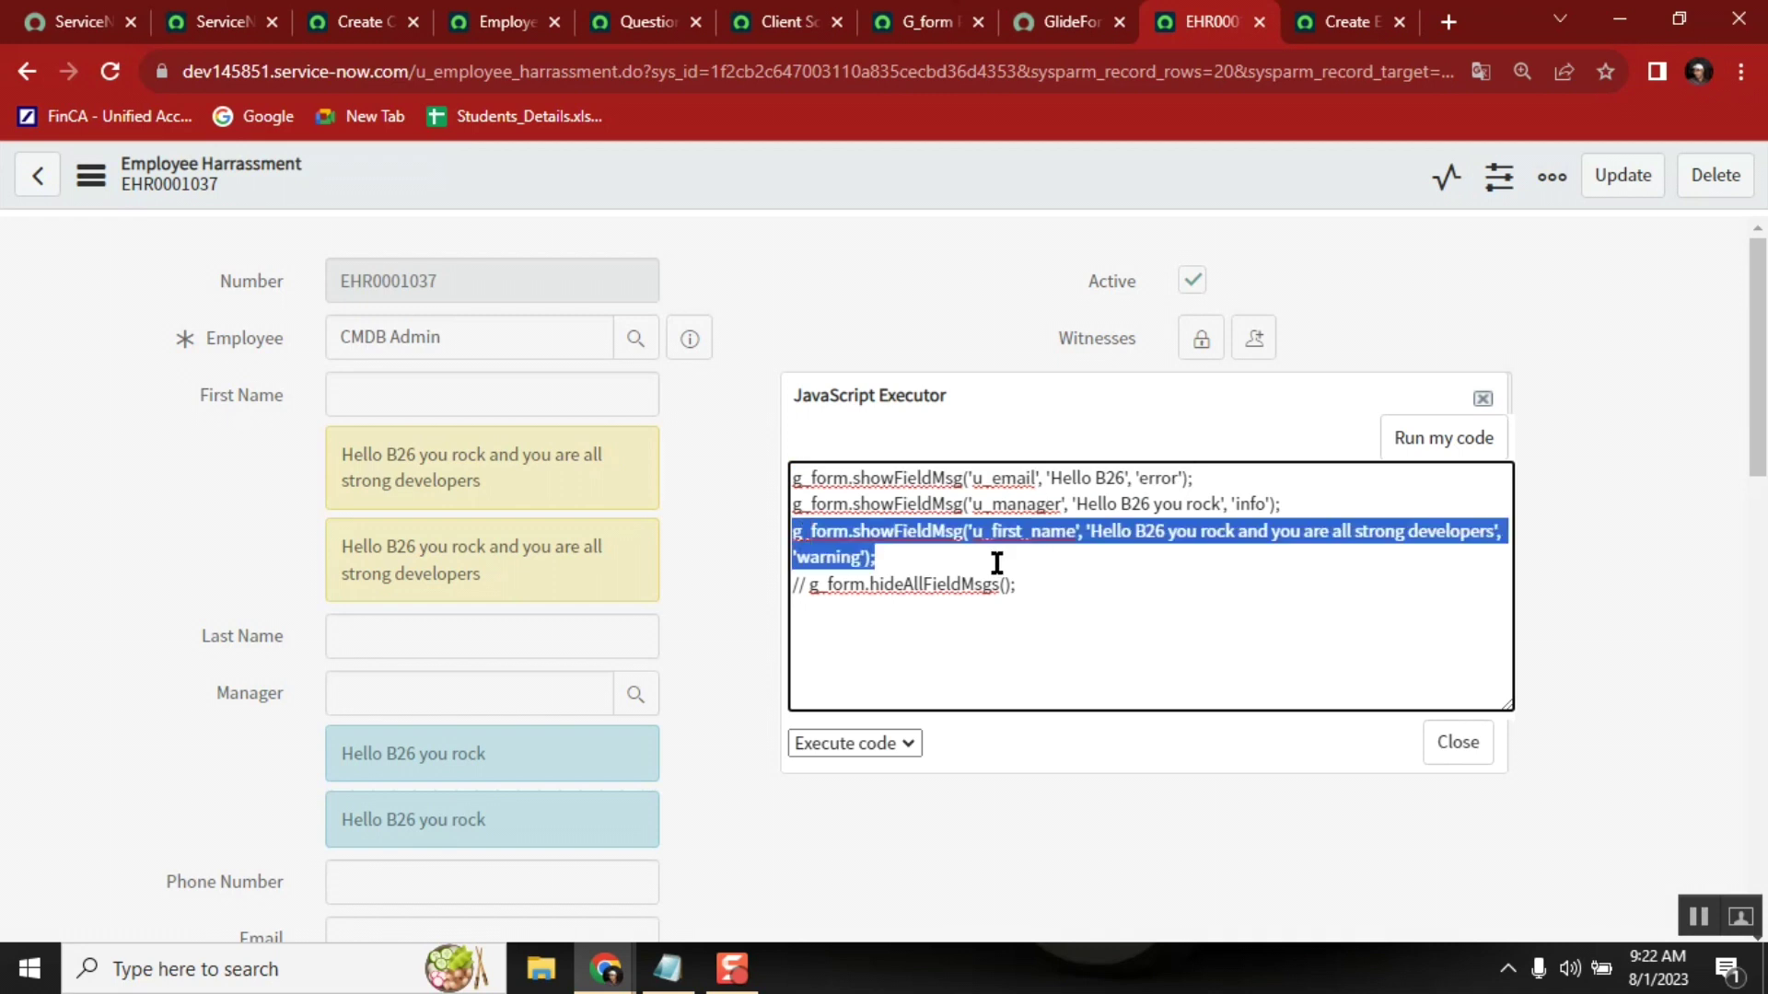
Step: Paste a copy of the u_first_name line at the end and rename it to hideFieldMsg
left_click(1062, 583)
key("Return")
key("ctrl+v")
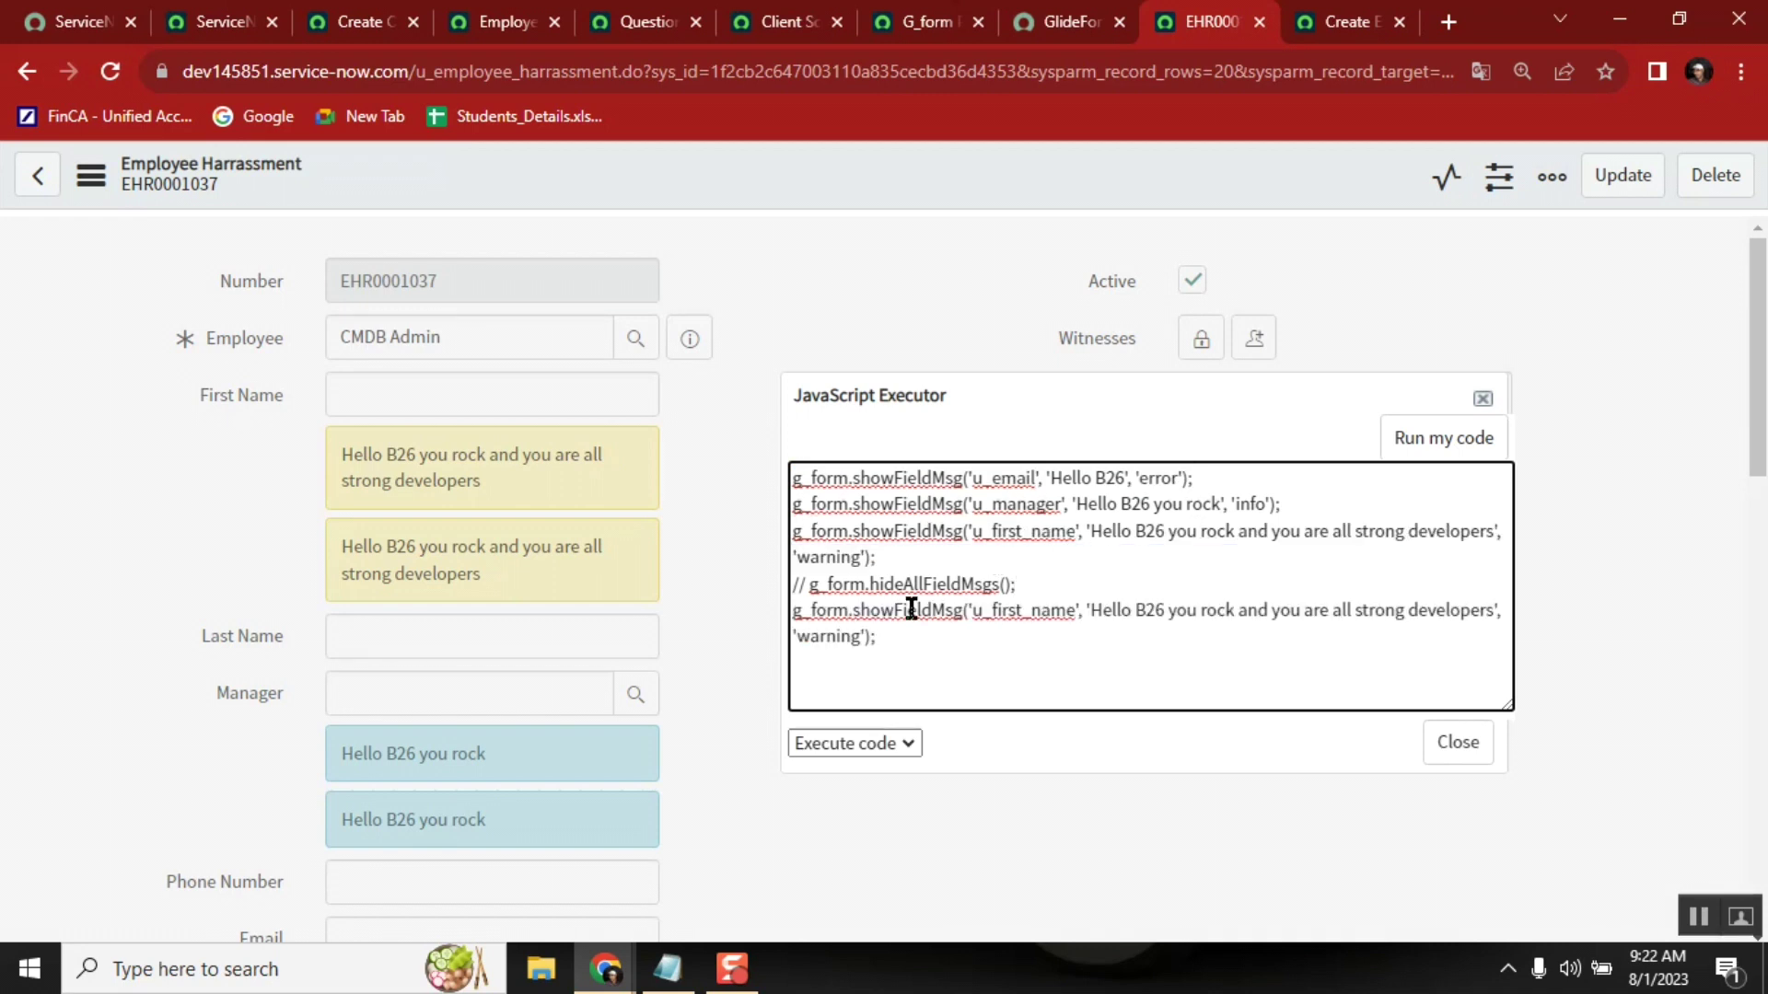
key("BackSpace")
key("BackSpace")
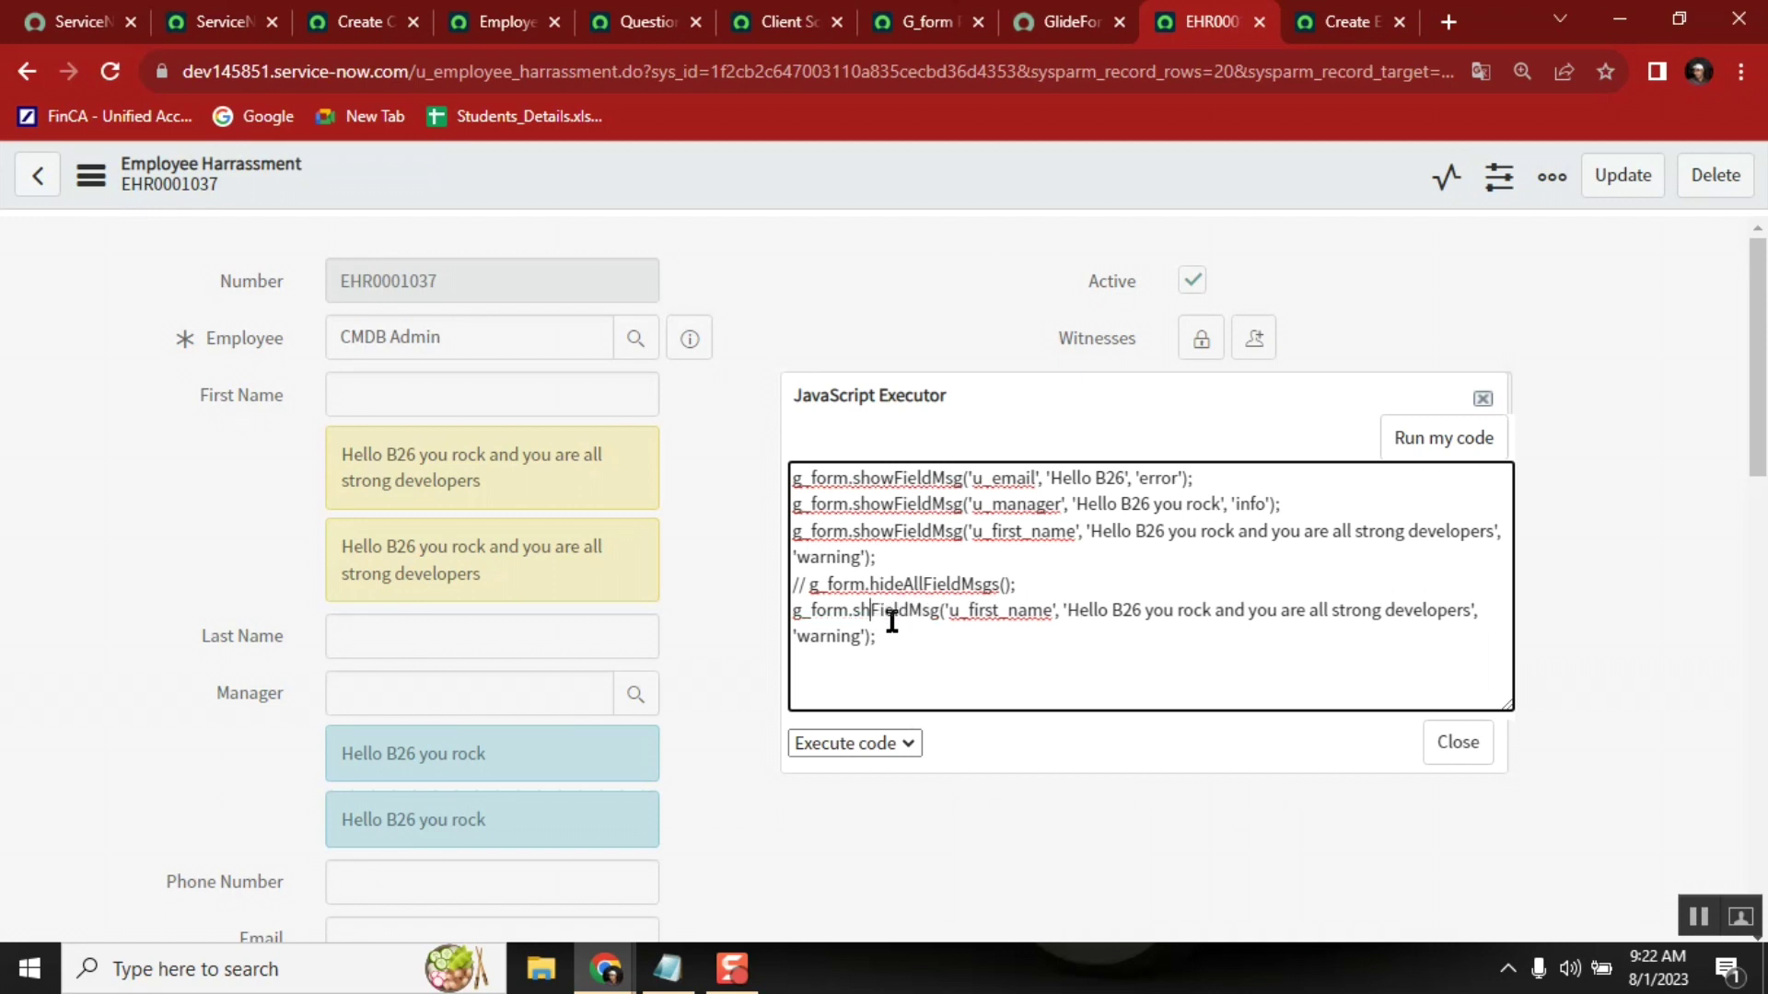
key("BackSpace")
key("BackSpace")
type("hide")
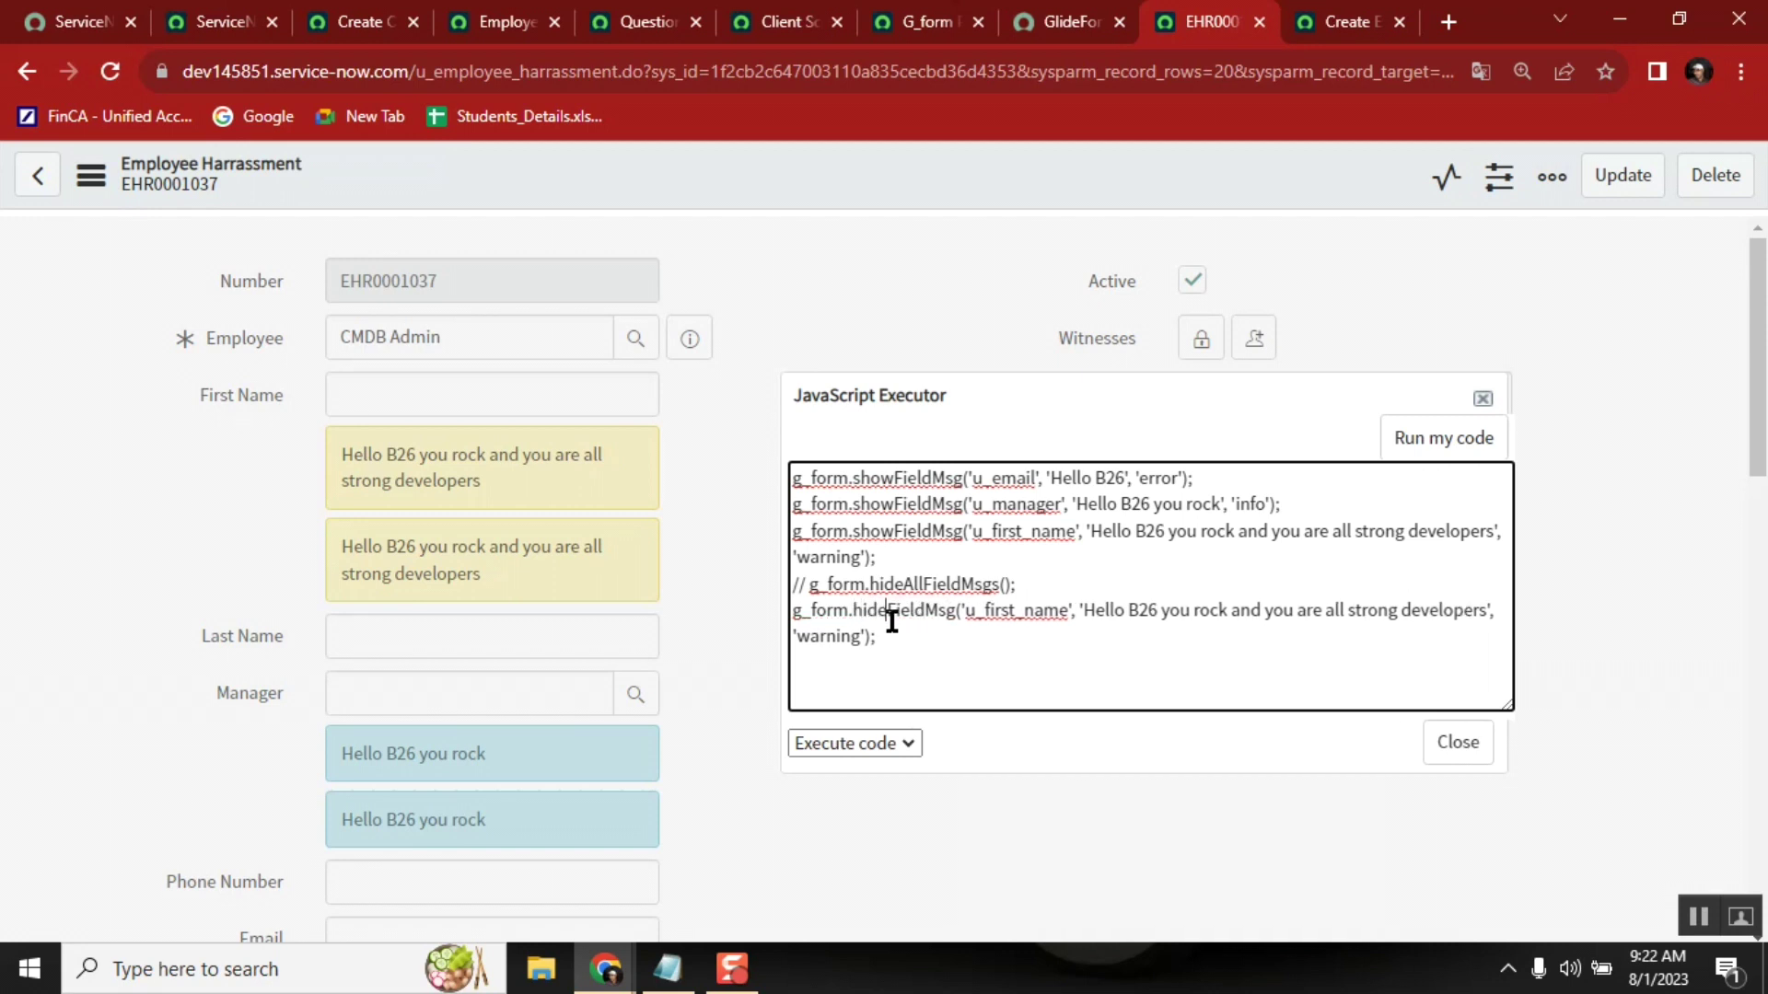
Step: Strip the message arguments, leaving g_form.hideFieldMsg('u_first_name');
left_click(1084, 611)
key("Delete")
key("Delete")
key("Delete")
key("Delete")
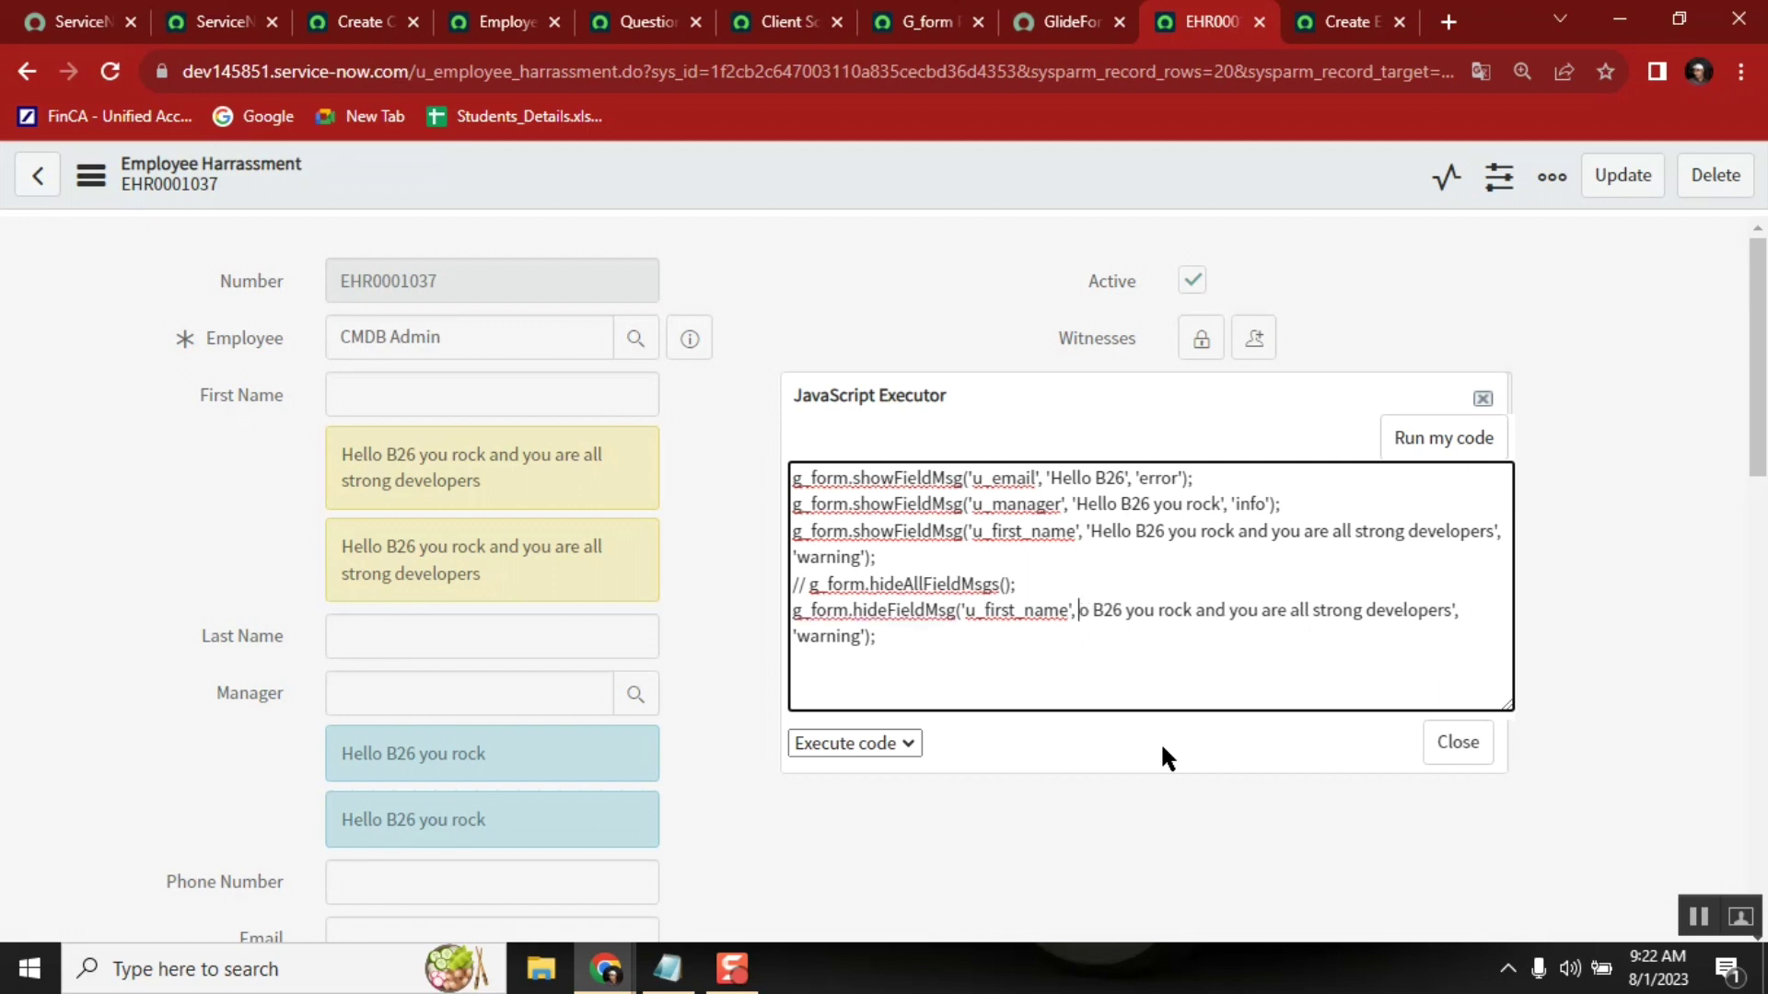
key("Delete")
key("Delete")
key("Delete")
key("Delete")
key("Delete")
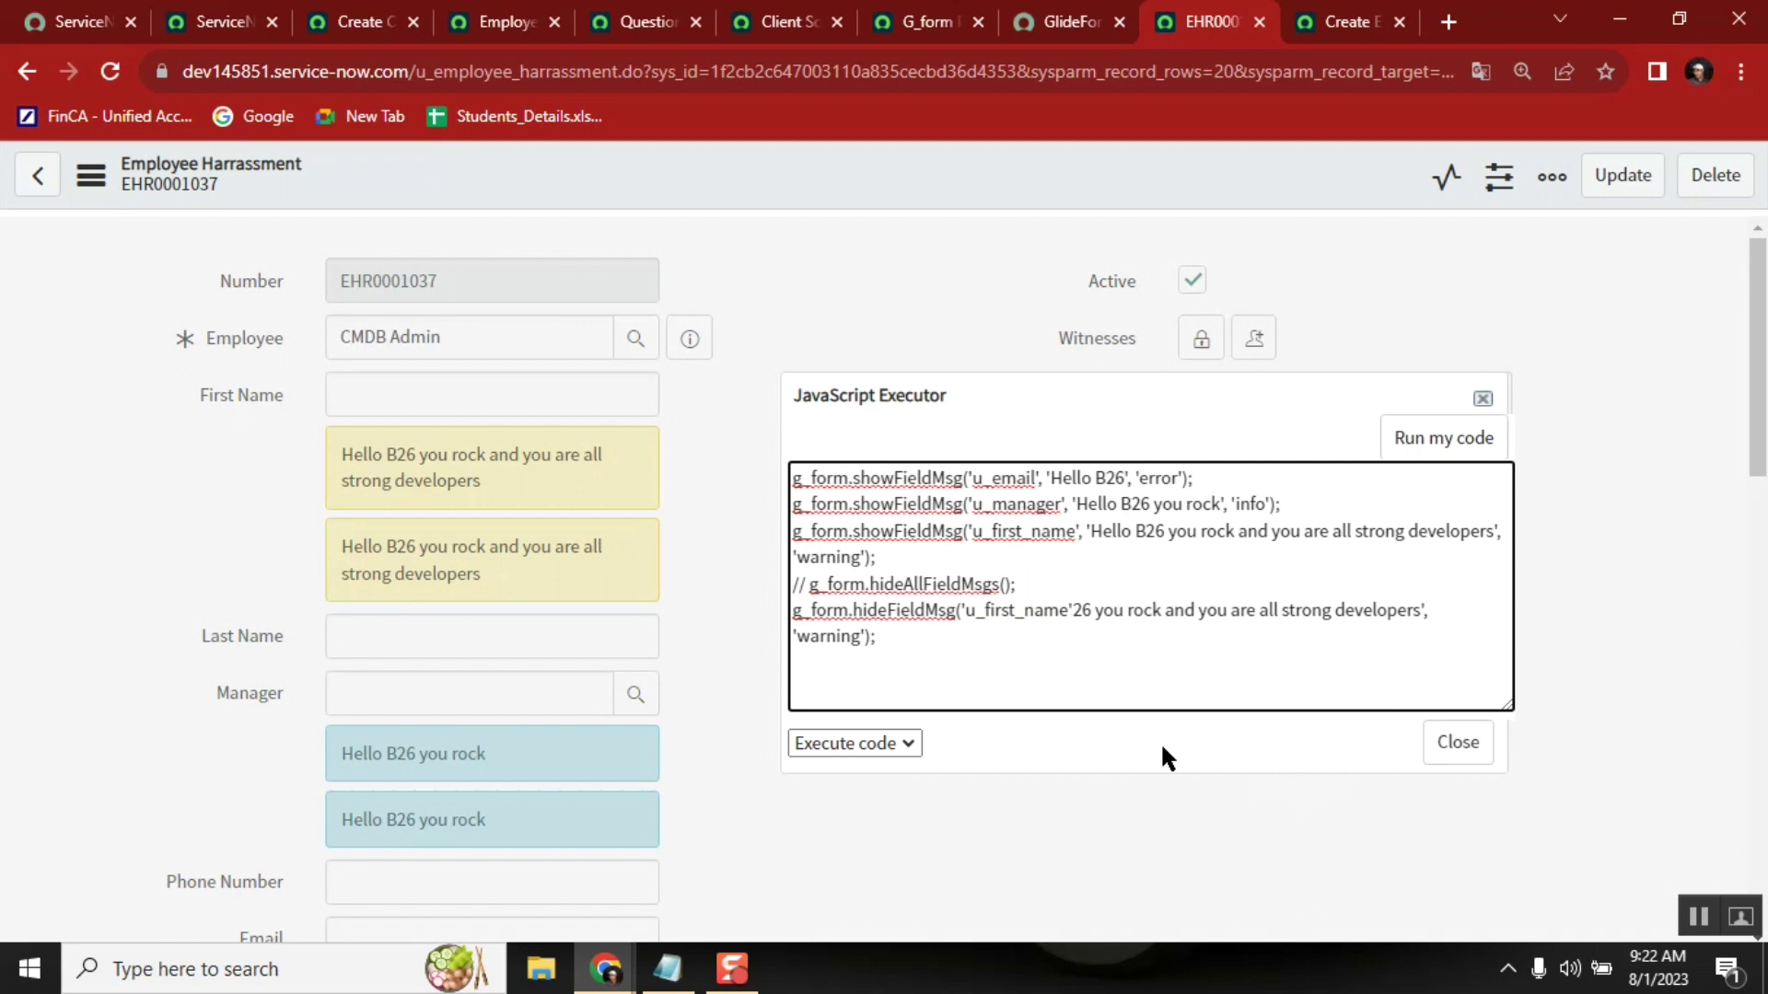
key("Delete")
key("Delete")
key("Delete")
key("Delete")
key("Delete")
key("Delete")
key("Delete")
key("Delete")
key("Delete")
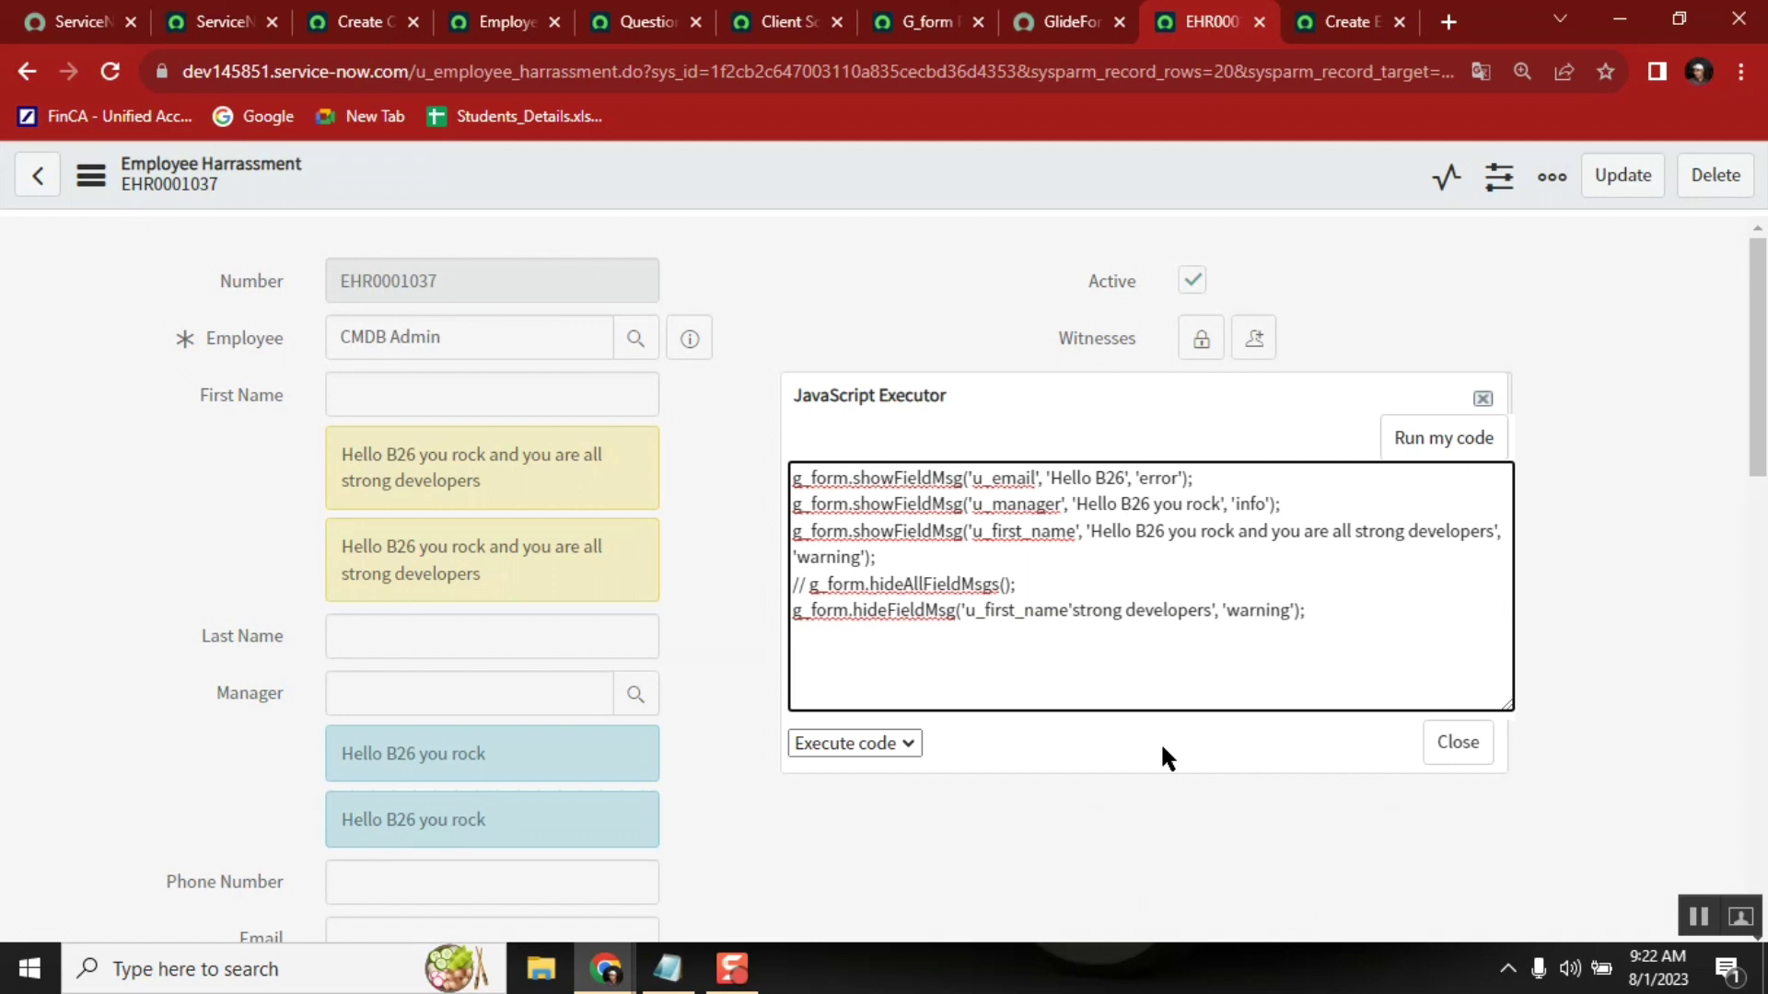
key("Delete")
key("Delete")
key("Delete")
key("Delete")
key("Delete")
key("Delete")
key("Delete")
key("Delete")
key("Delete")
key("Delete")
key("Delete")
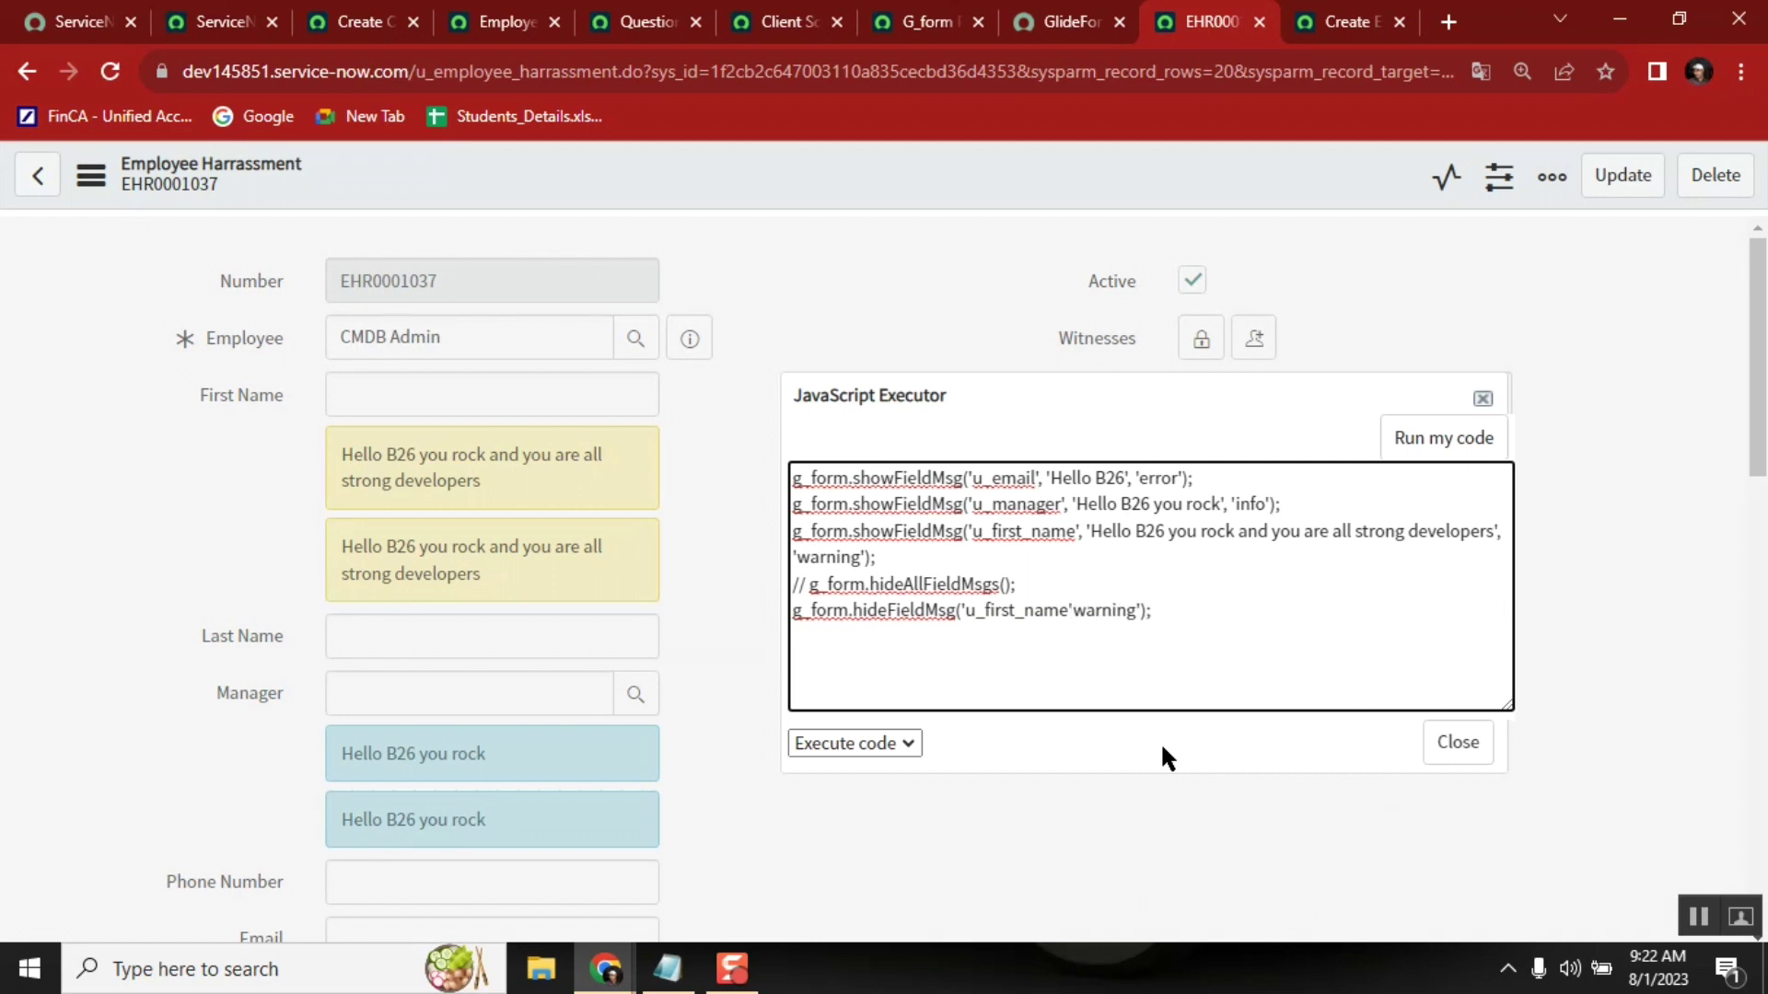
key("Delete")
key("Delete")
key("Delete")
key("Delete")
key("Delete")
key("Delete")
key("Delete")
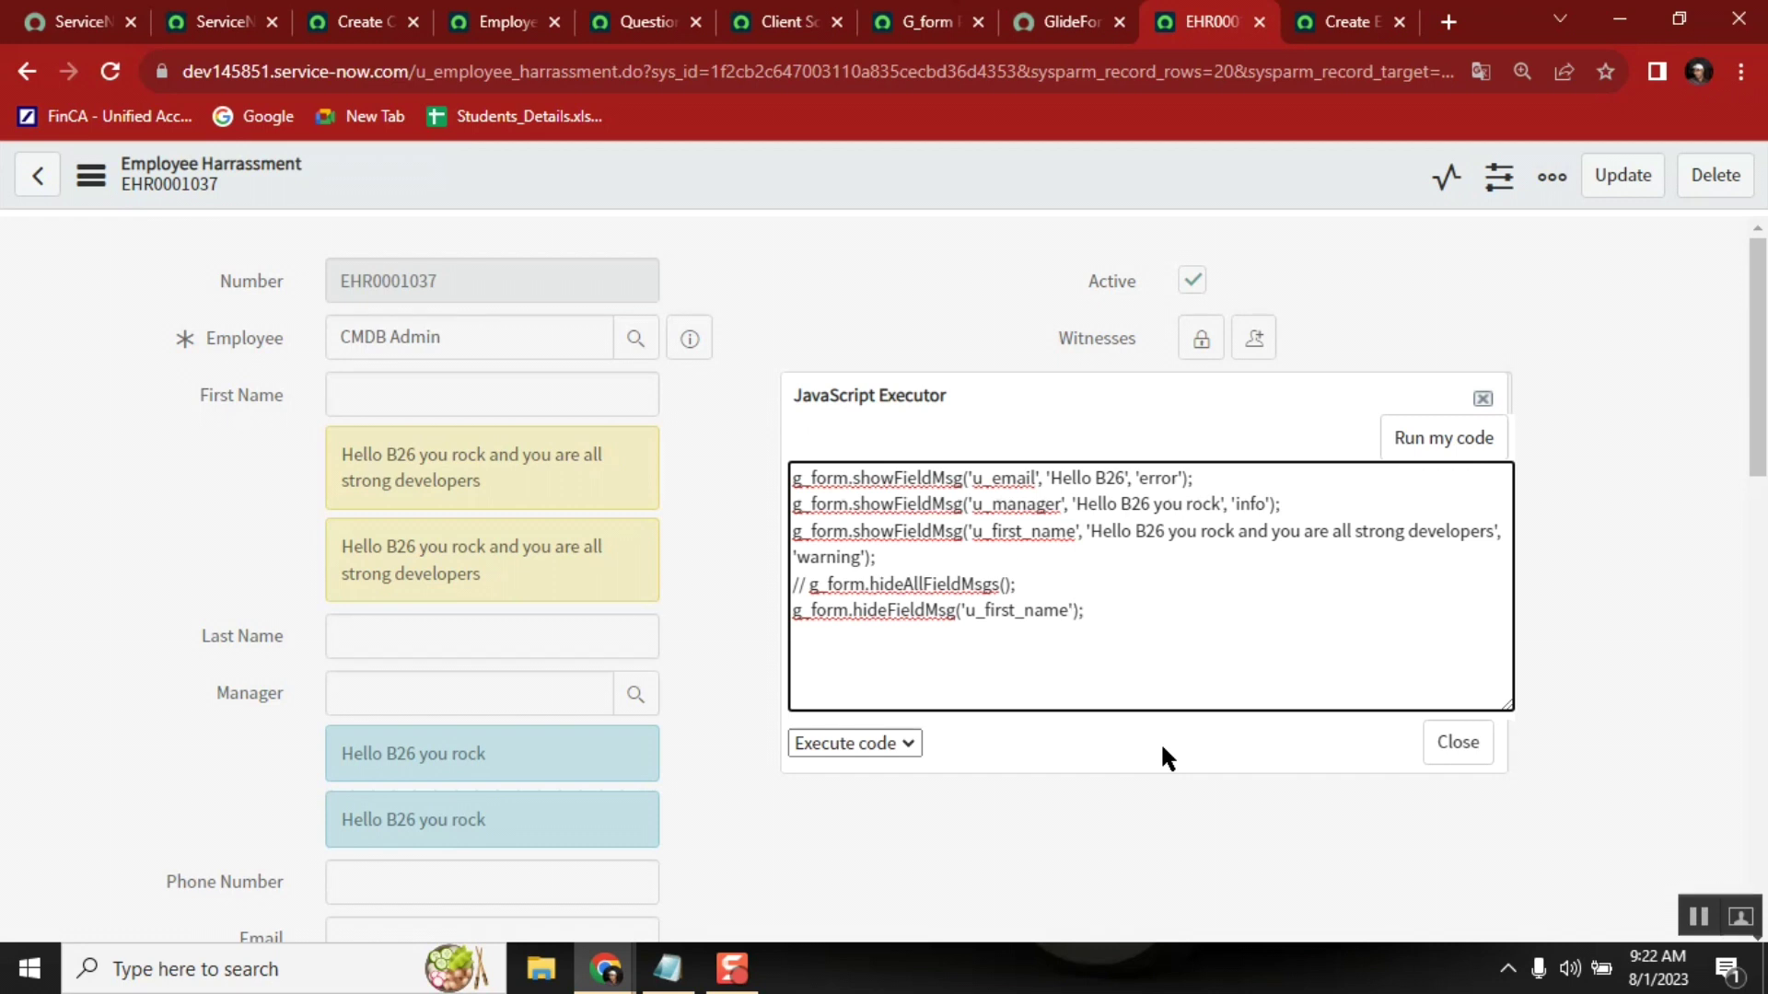
Step: Run the updated script twice; First Name keeps two warnings while other fields gain messages
left_click(1437, 443)
scroll(1765, 283, "up", 5)
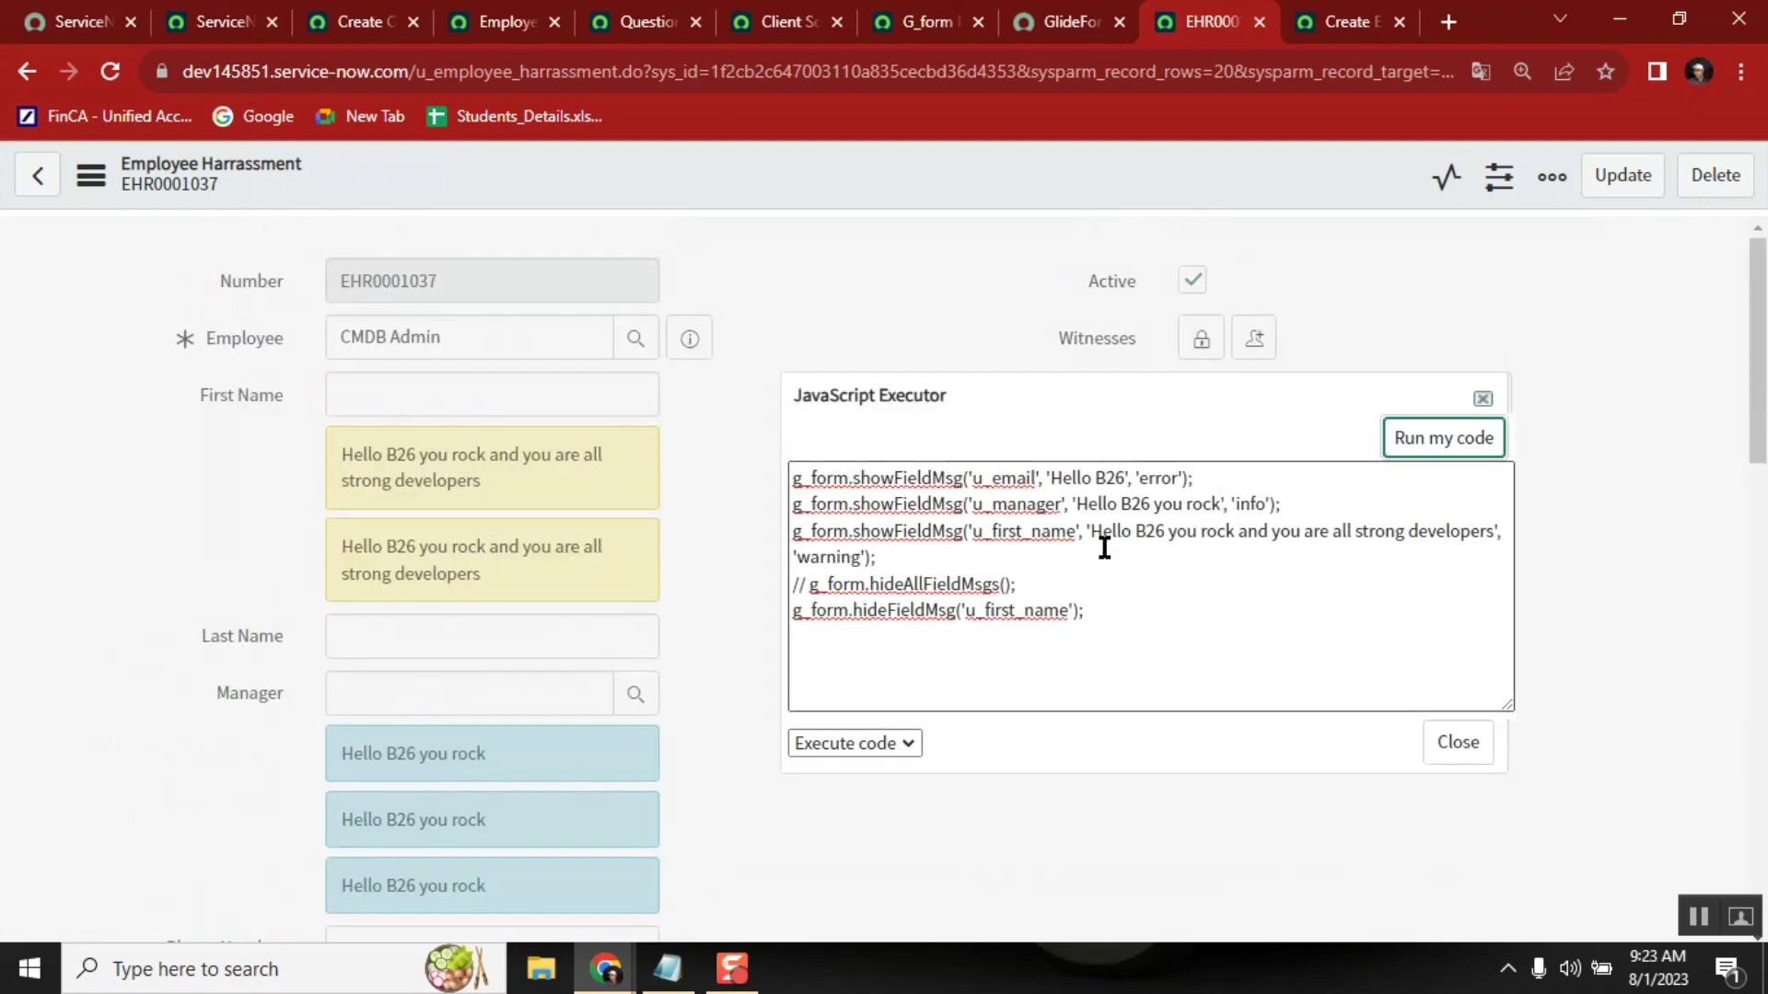
left_click(1420, 457)
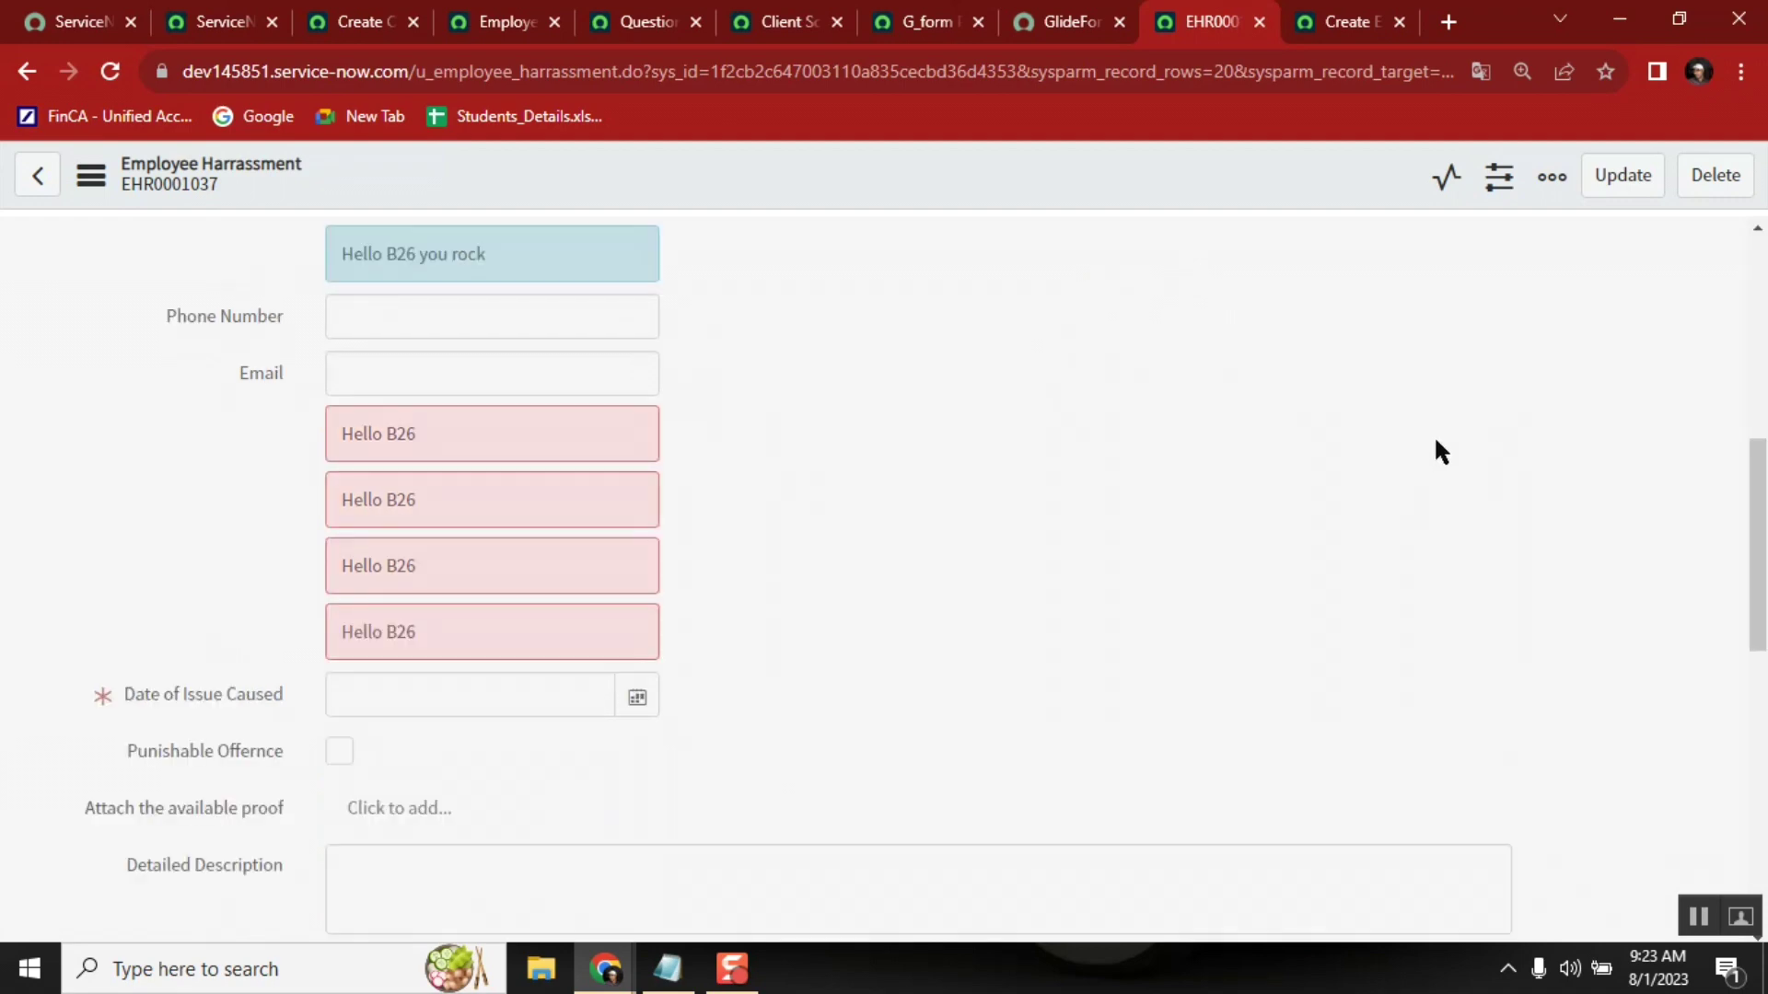
scroll(1764, 244, "up", 5)
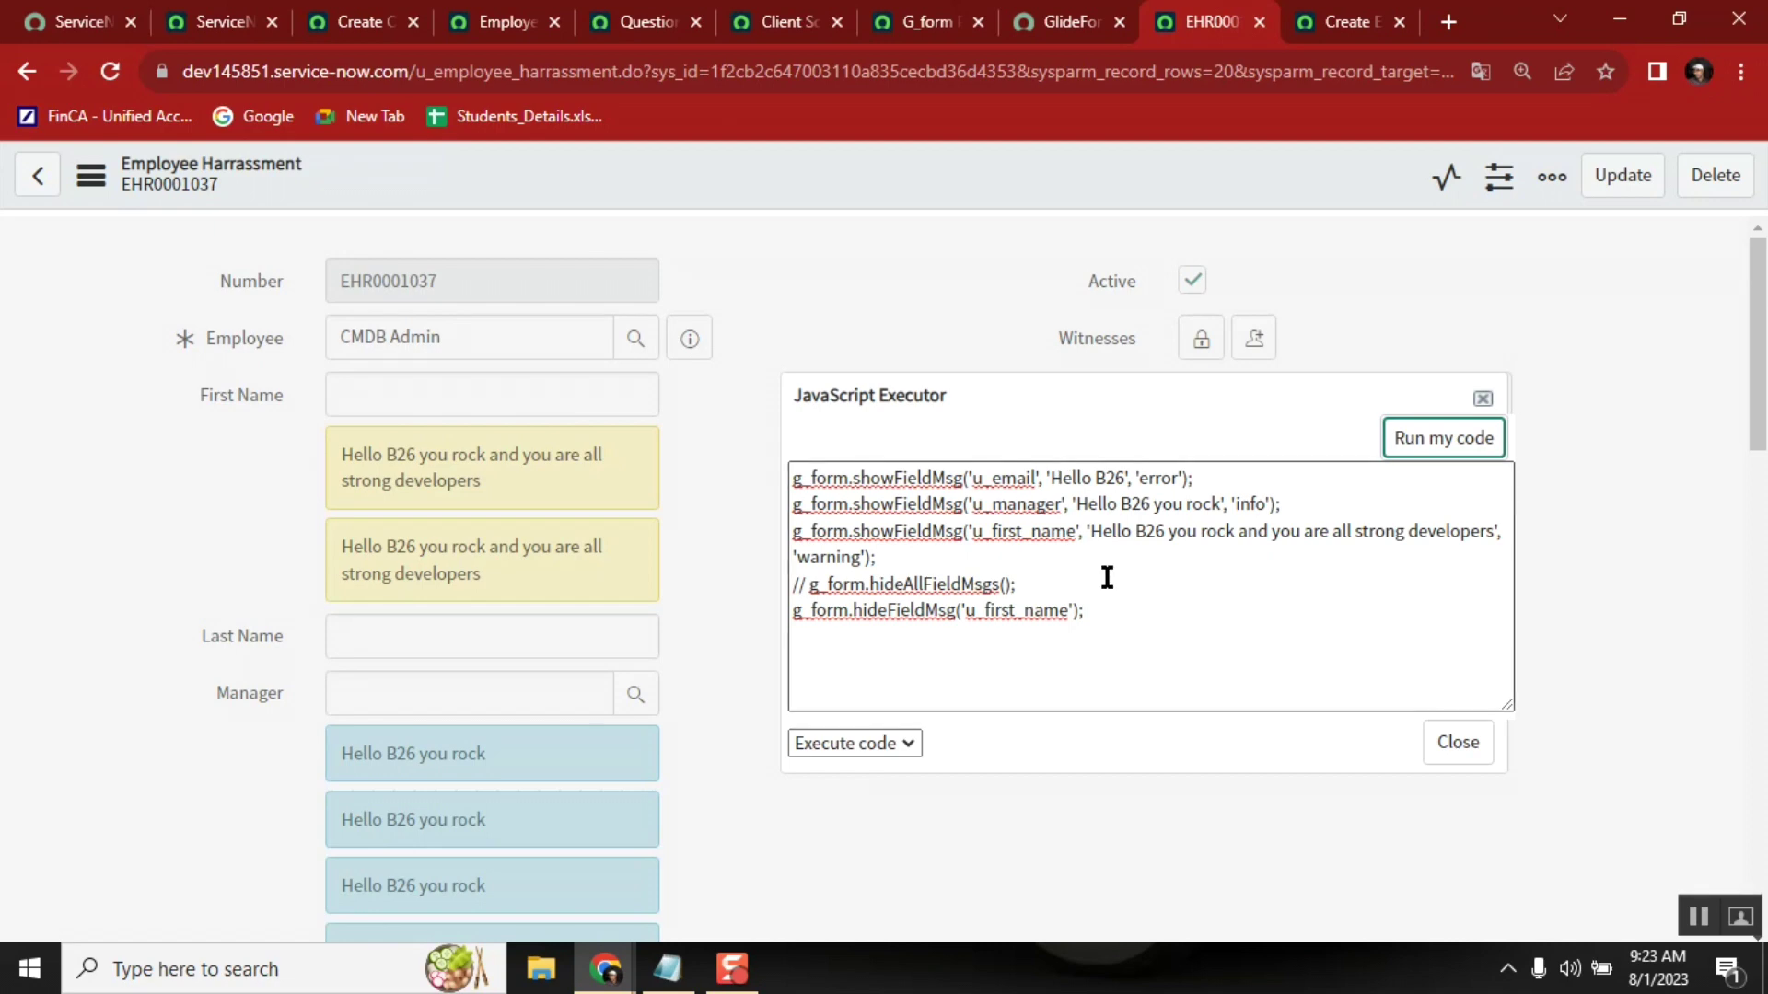
left_click(1116, 611)
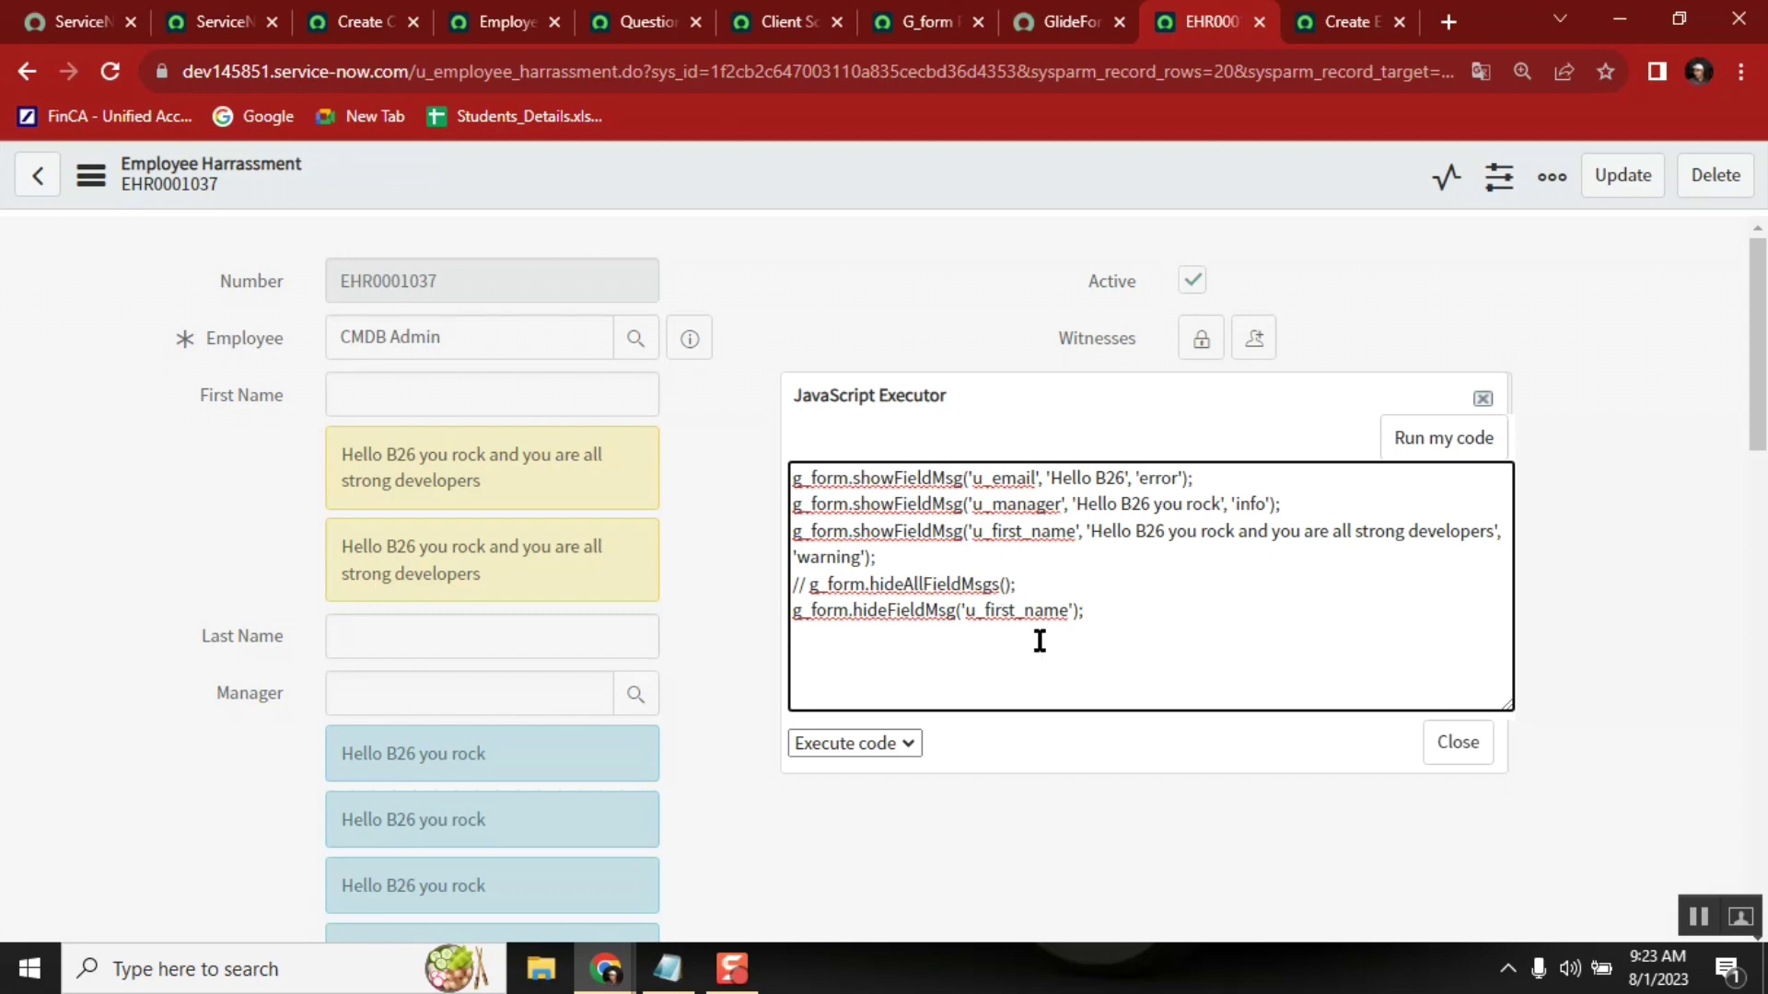
Step: Delete the showFieldMsg lines, run hideFieldMsg('u_first_name') alone to clear its warnings, then undo
left_click(1038, 594)
left_click(794, 483, "shift")
key("BackSpace")
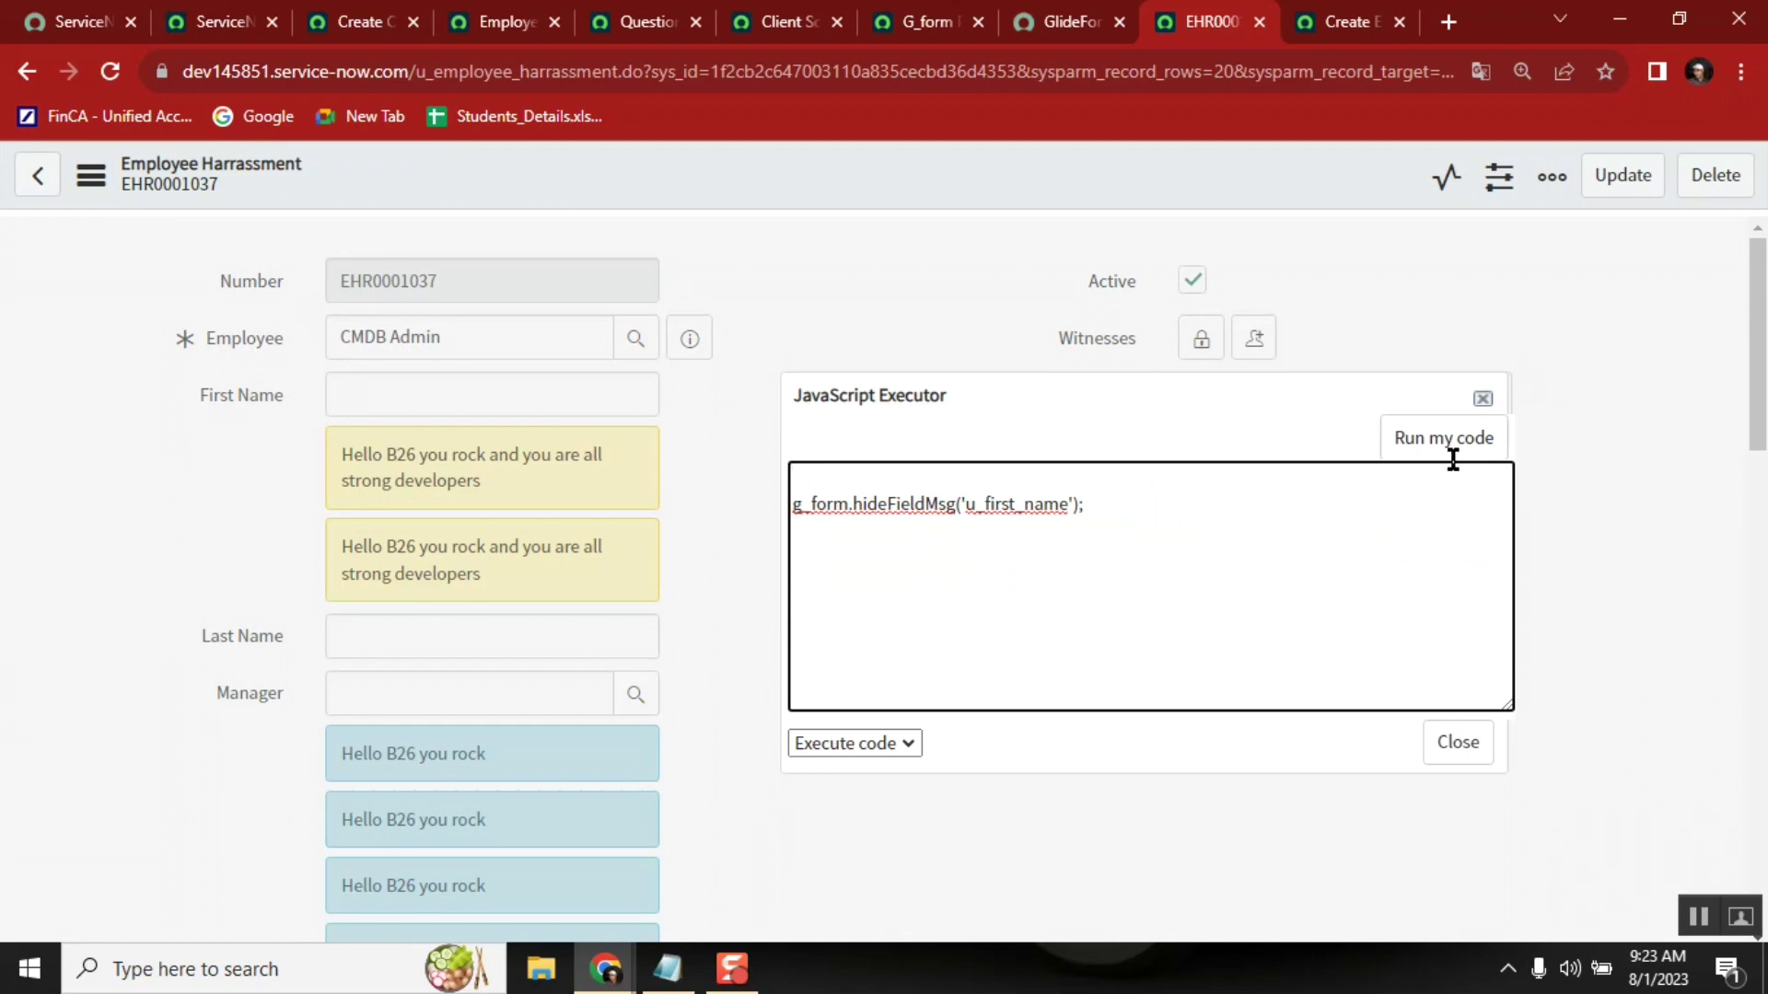
left_click(1422, 439)
left_click(1423, 439)
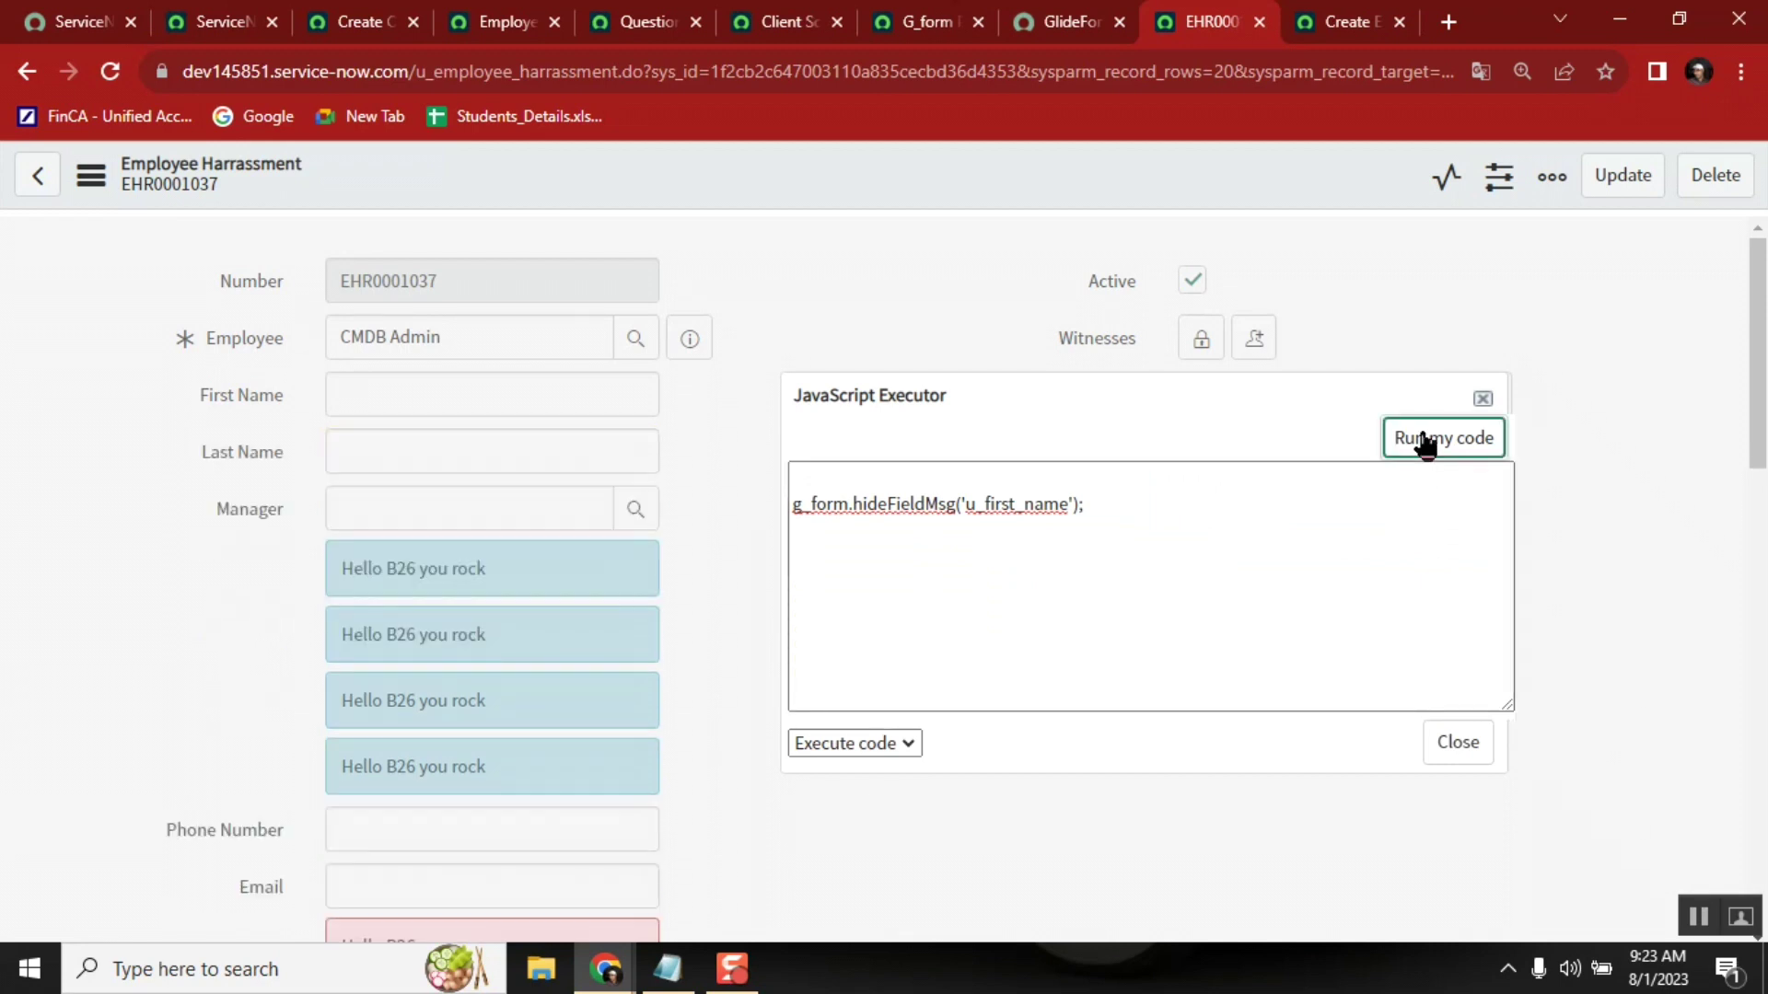
left_click(851, 485)
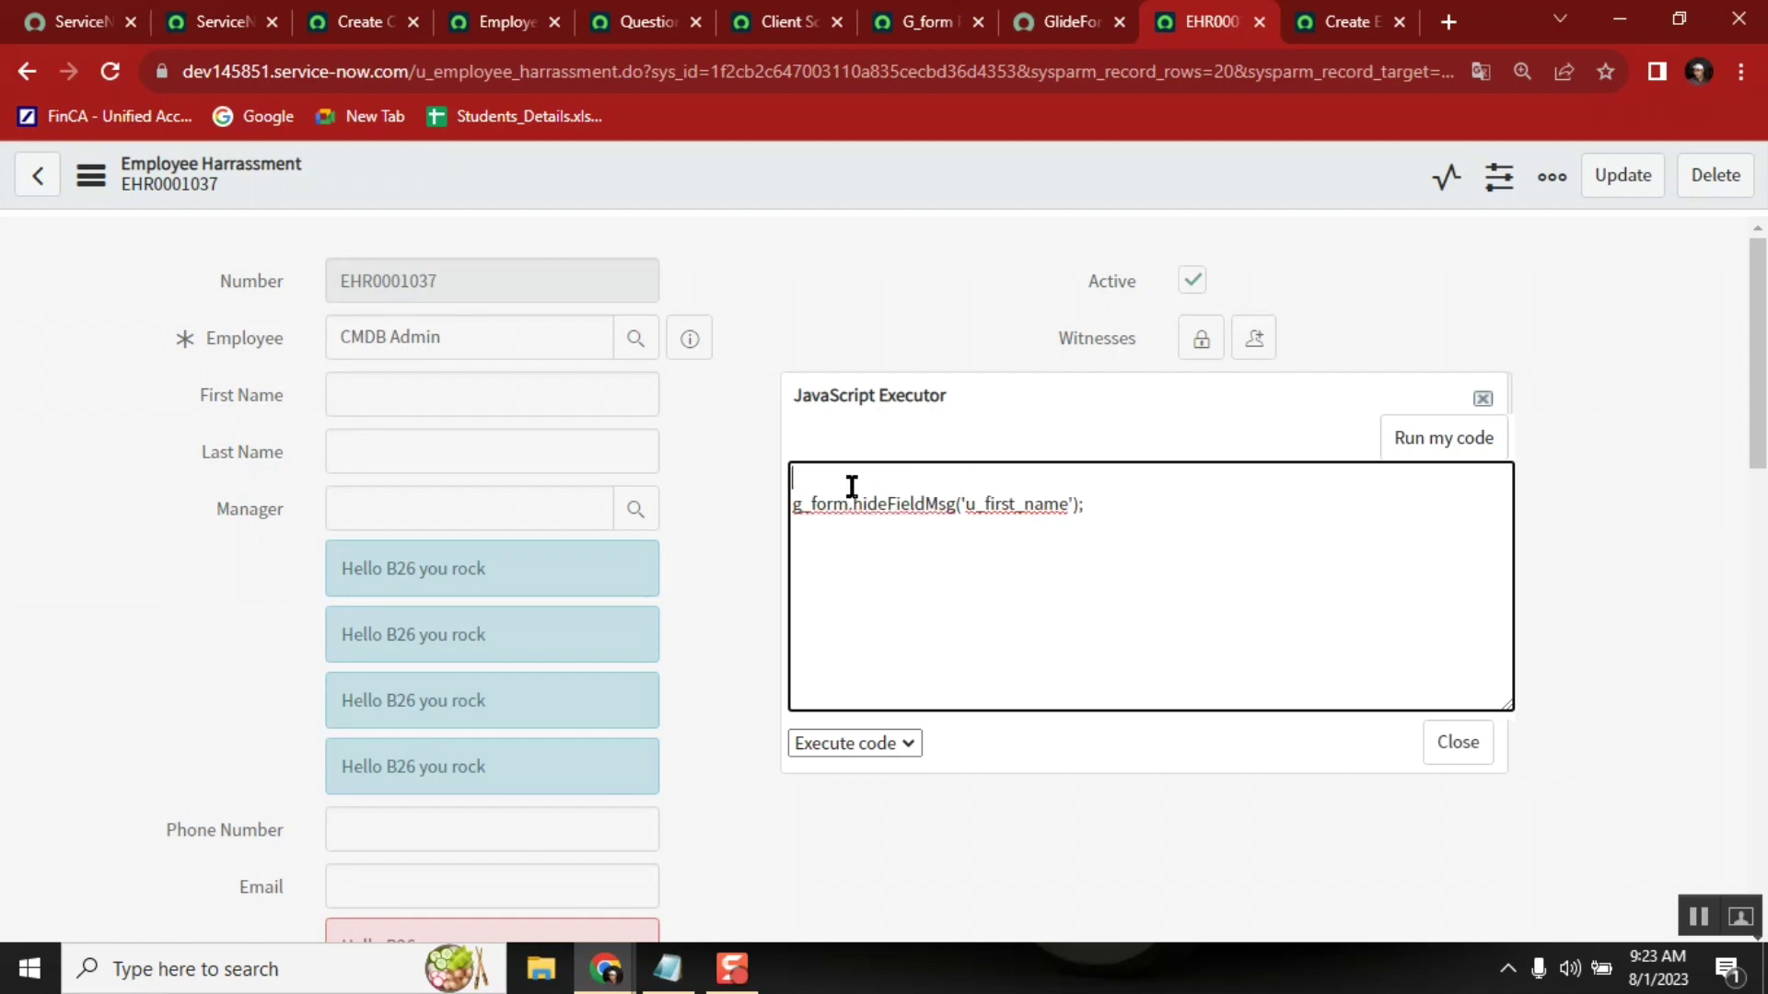
key("ctrl+z")
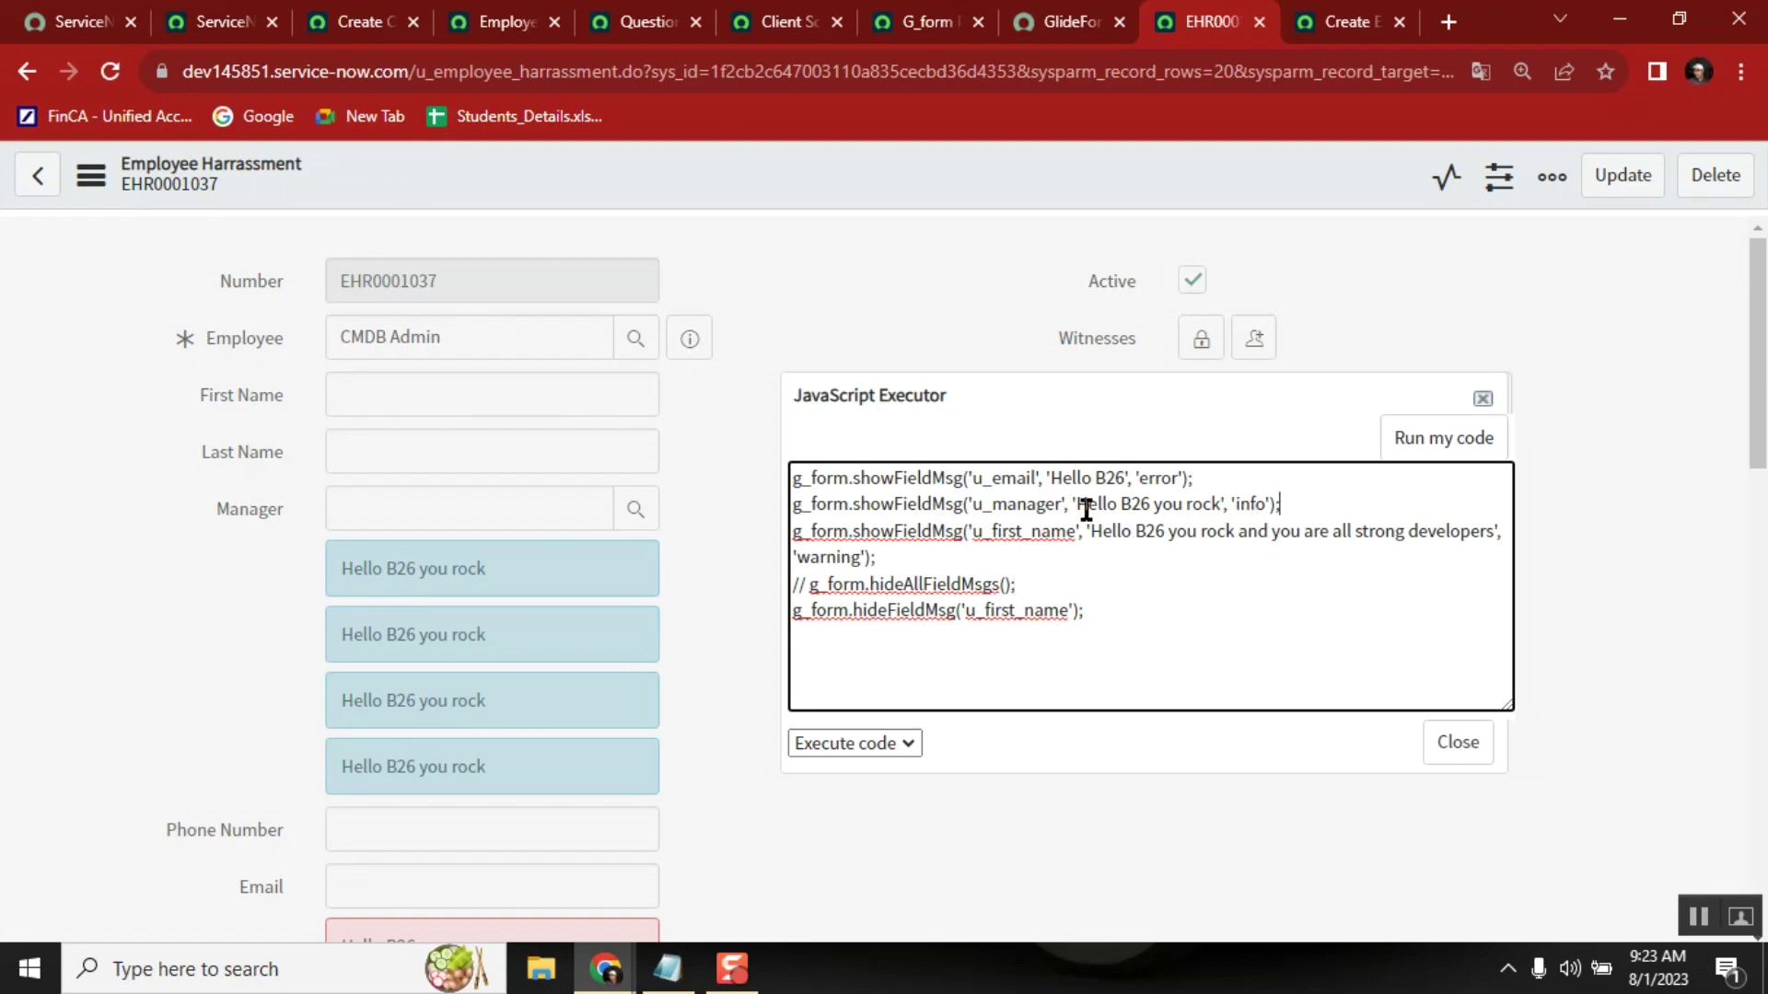
Step: Append a copy of the u_manager showFieldMsg line renamed to hideFieldMsg, keeping its arguments
triple_click(787, 515)
key("ctrl+c")
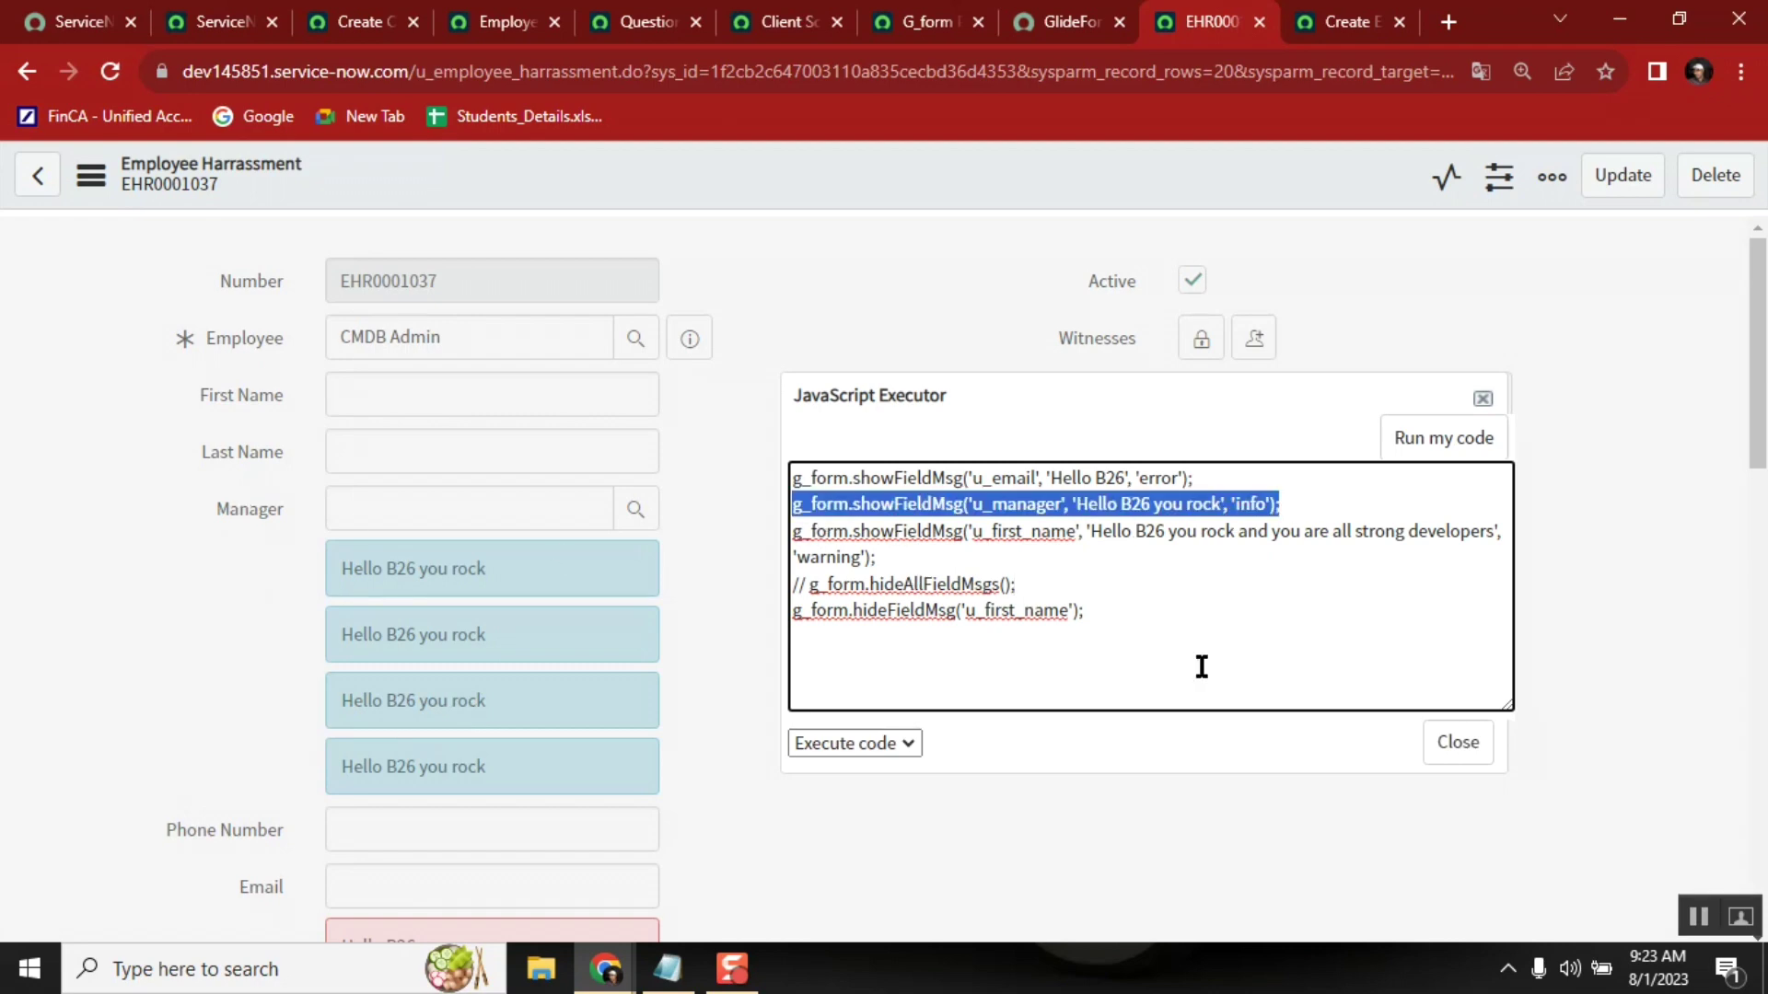
left_click(1120, 615)
key("Return")
key("ctrl+v")
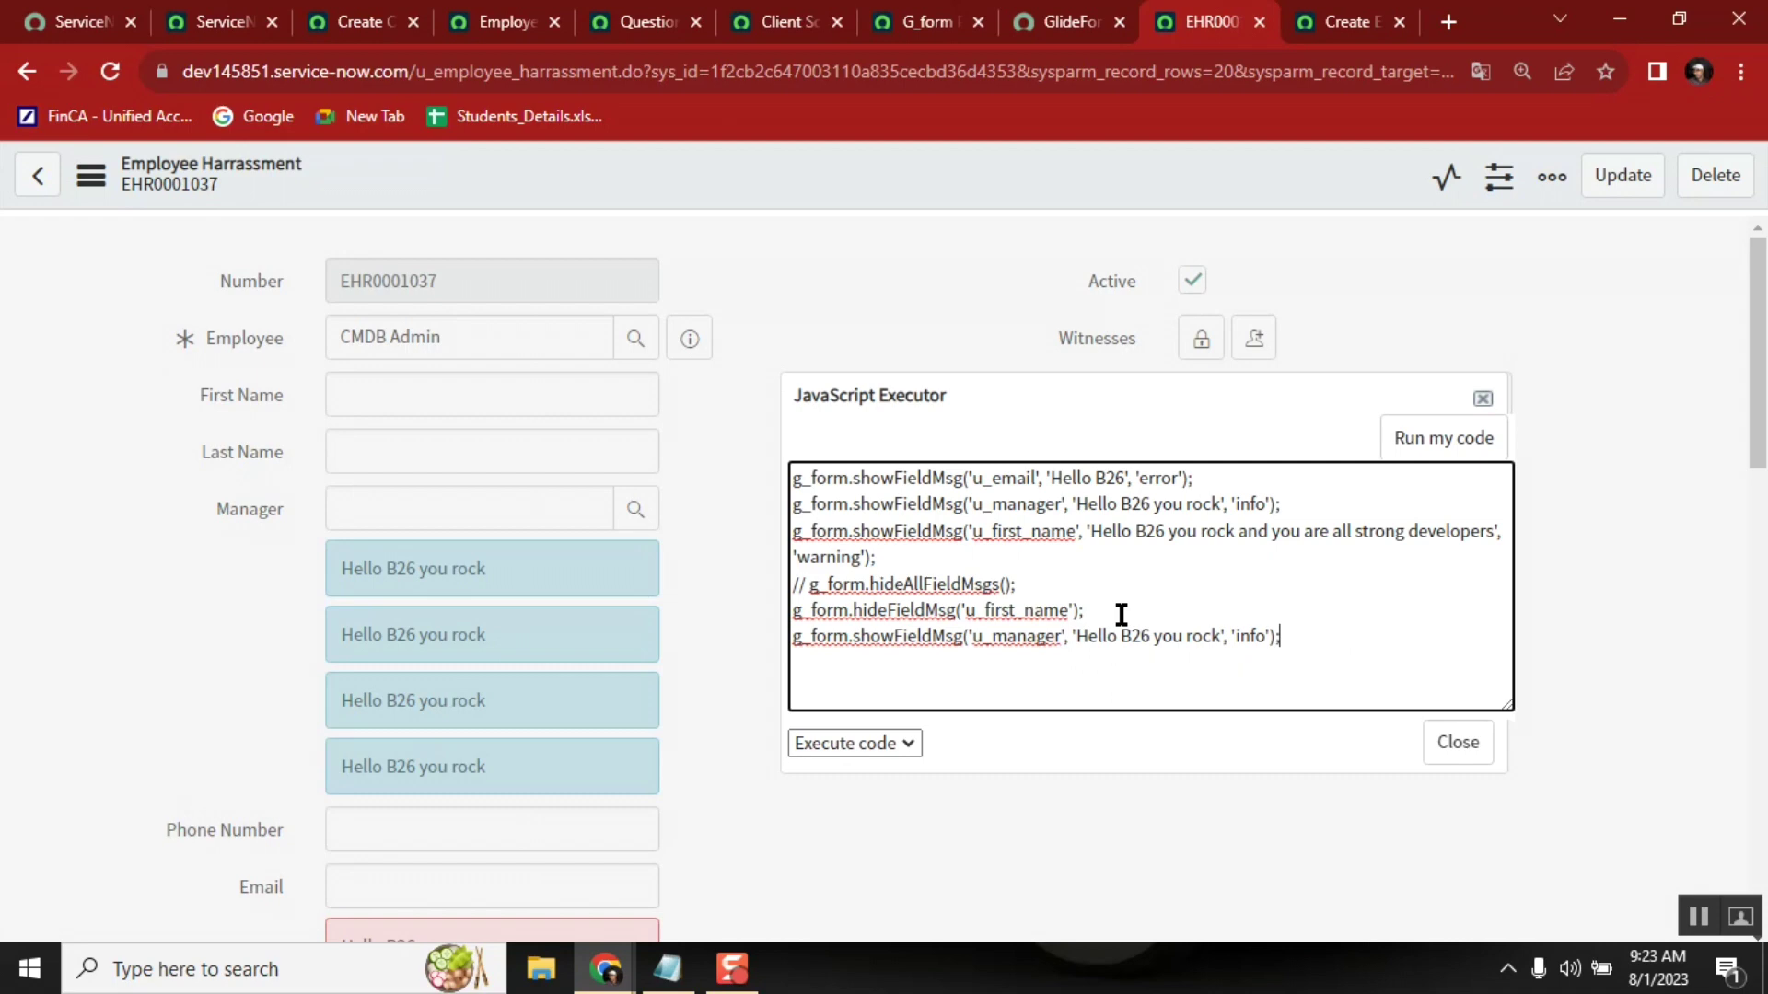
left_click(891, 633)
key("BackSpace")
key("BackSpace")
key("BackSpace")
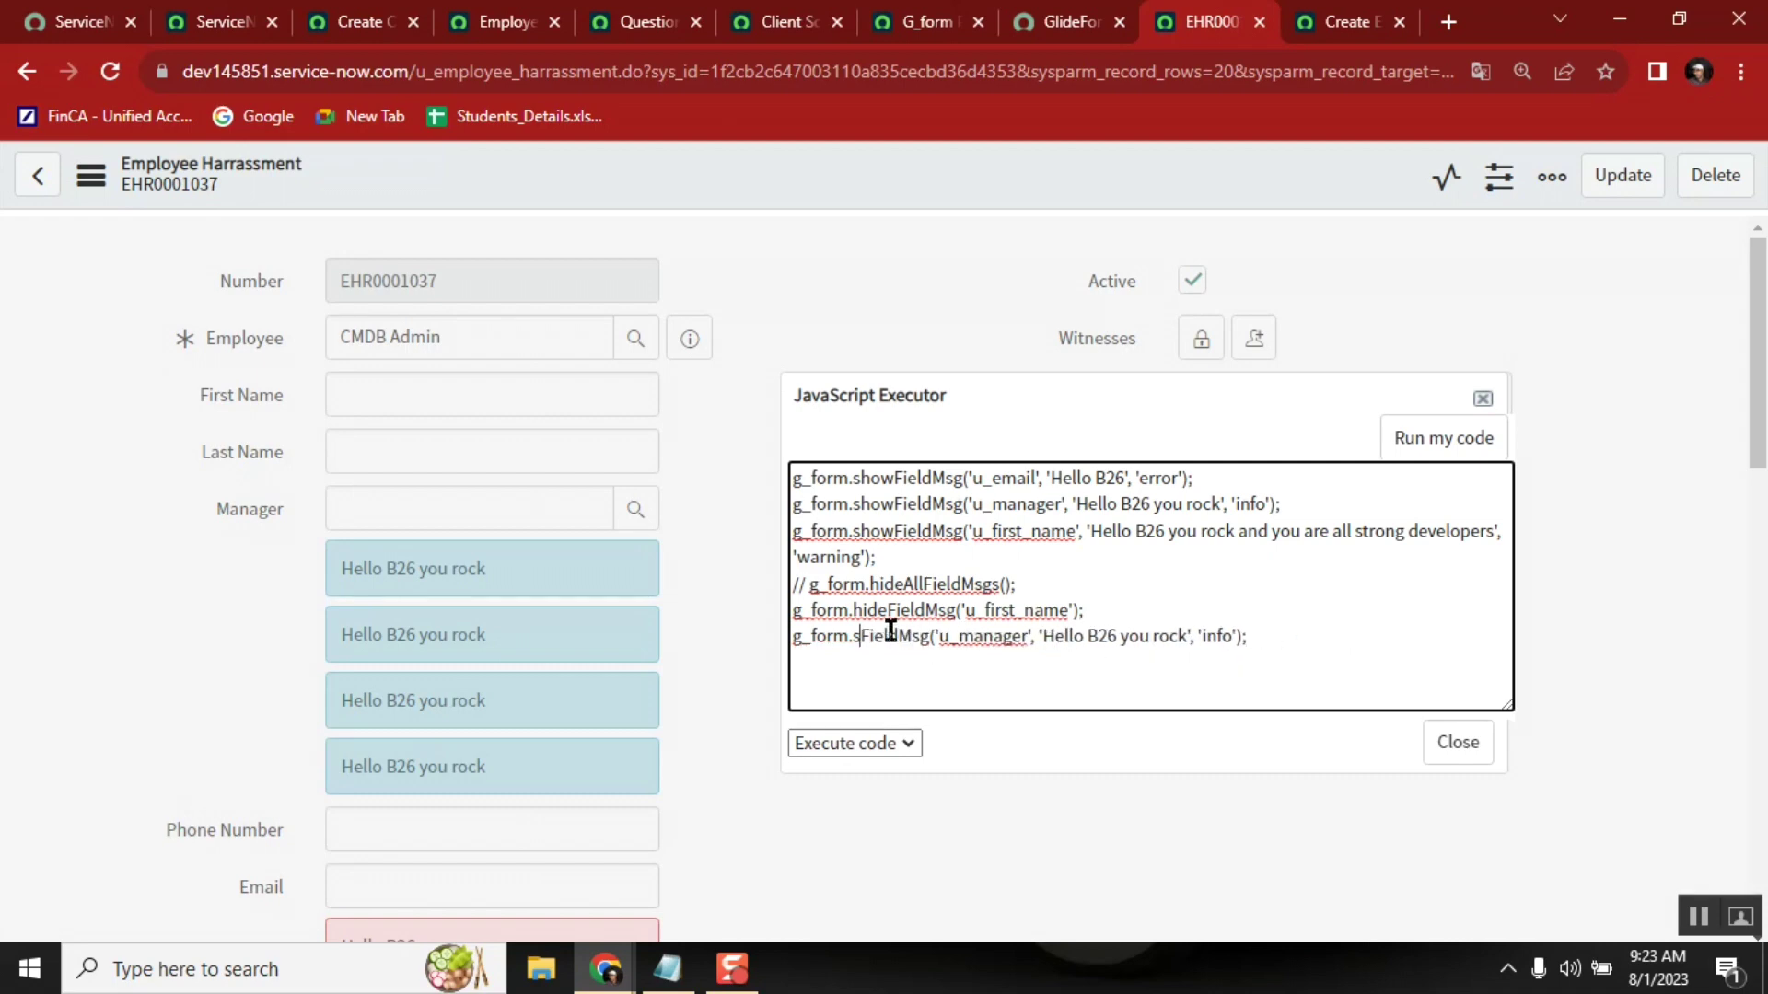
key("BackSpace")
type("e")
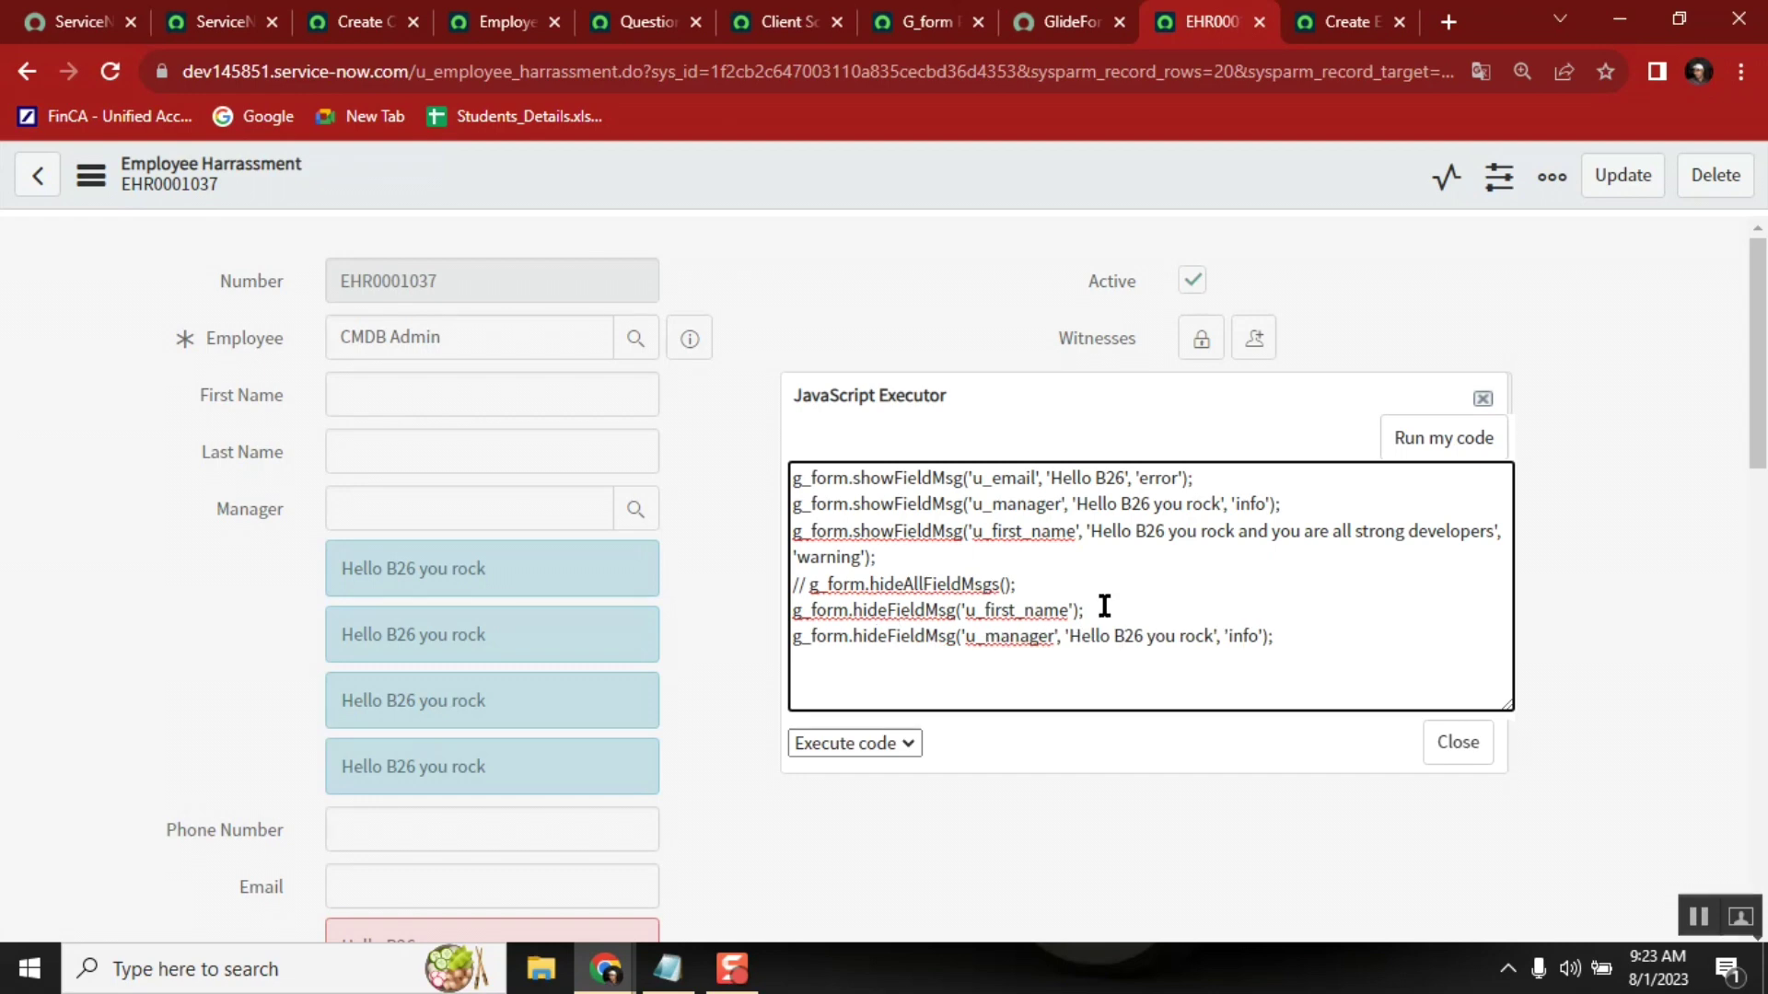
Step: Delete the lines above it and run the lone u_manager hide line, clearing Manager's info messages
left_click(791, 477, "shift")
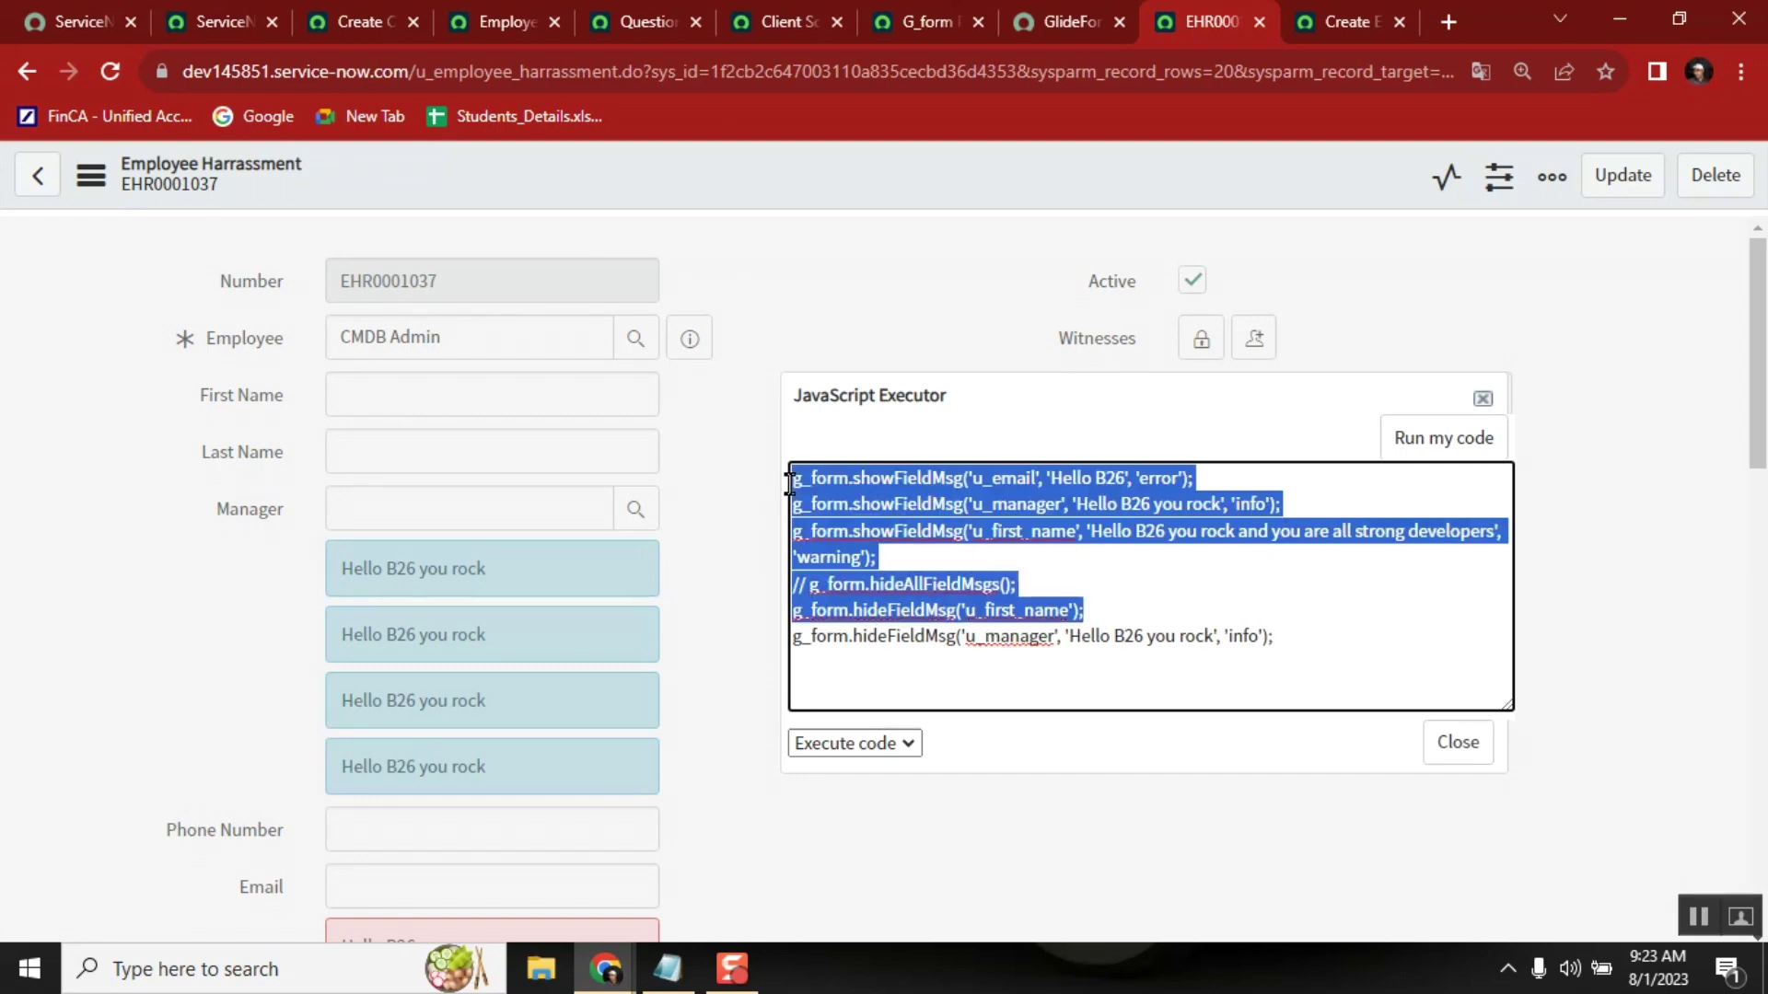
key("BackSpace")
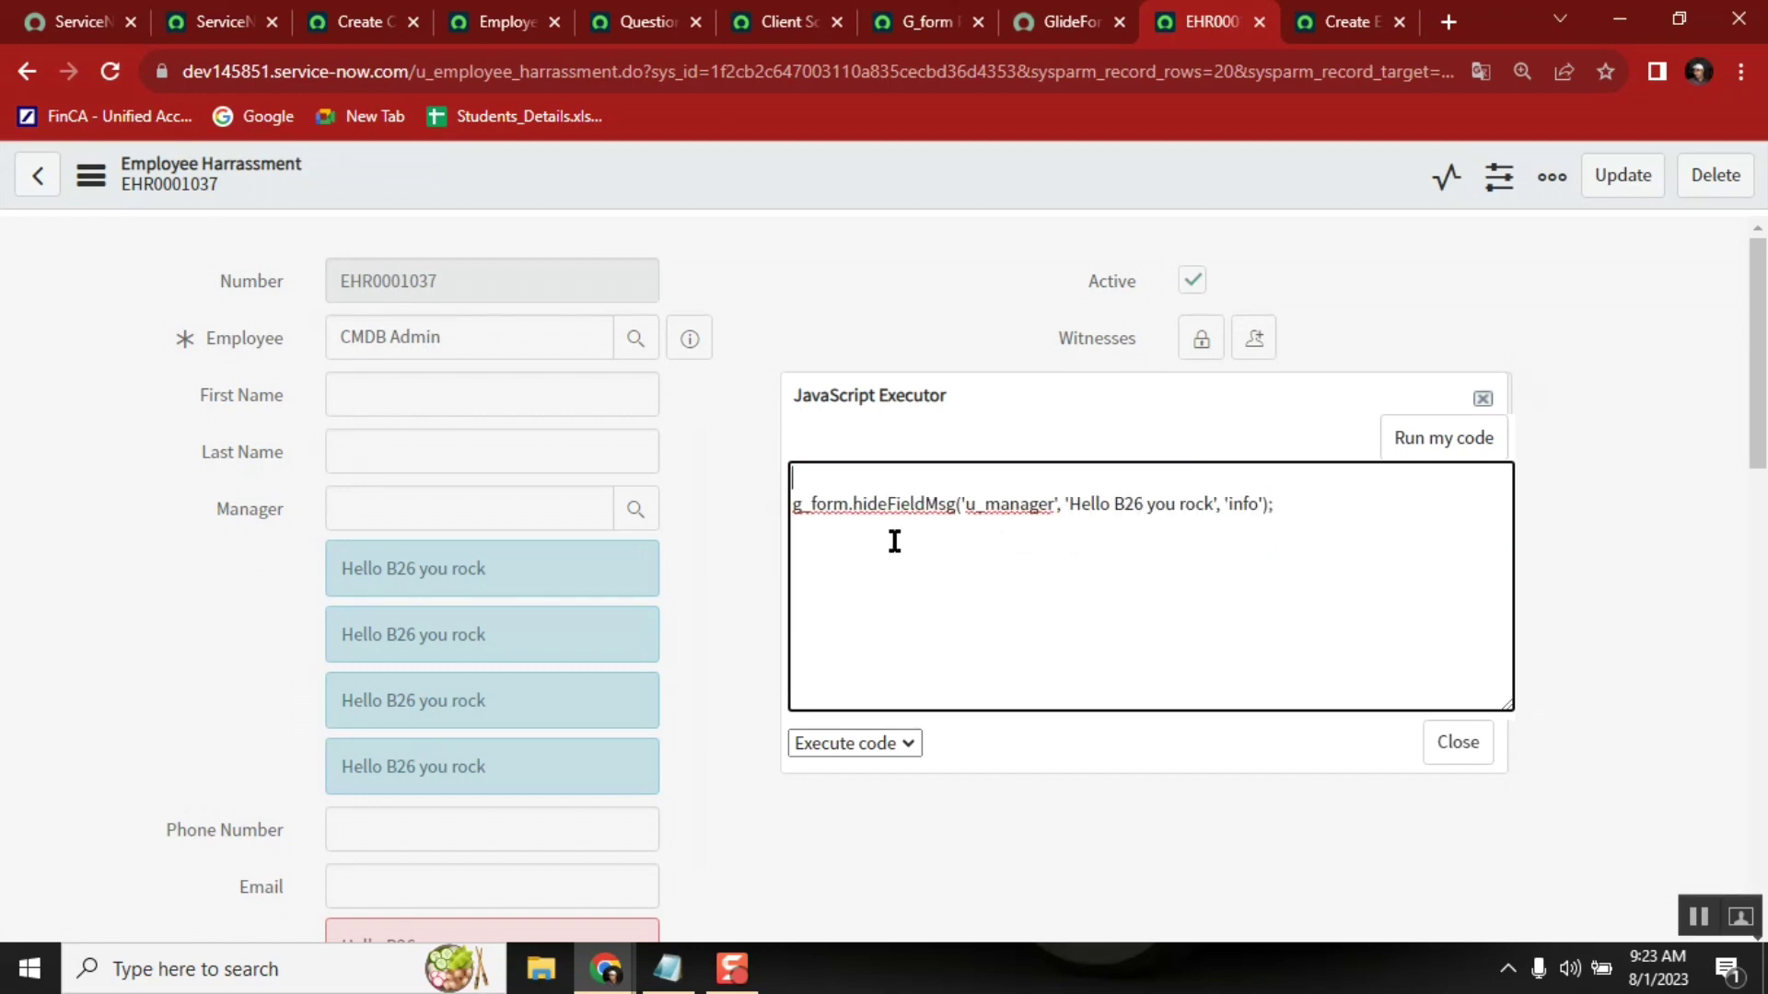
left_click(983, 508)
left_click(1432, 451)
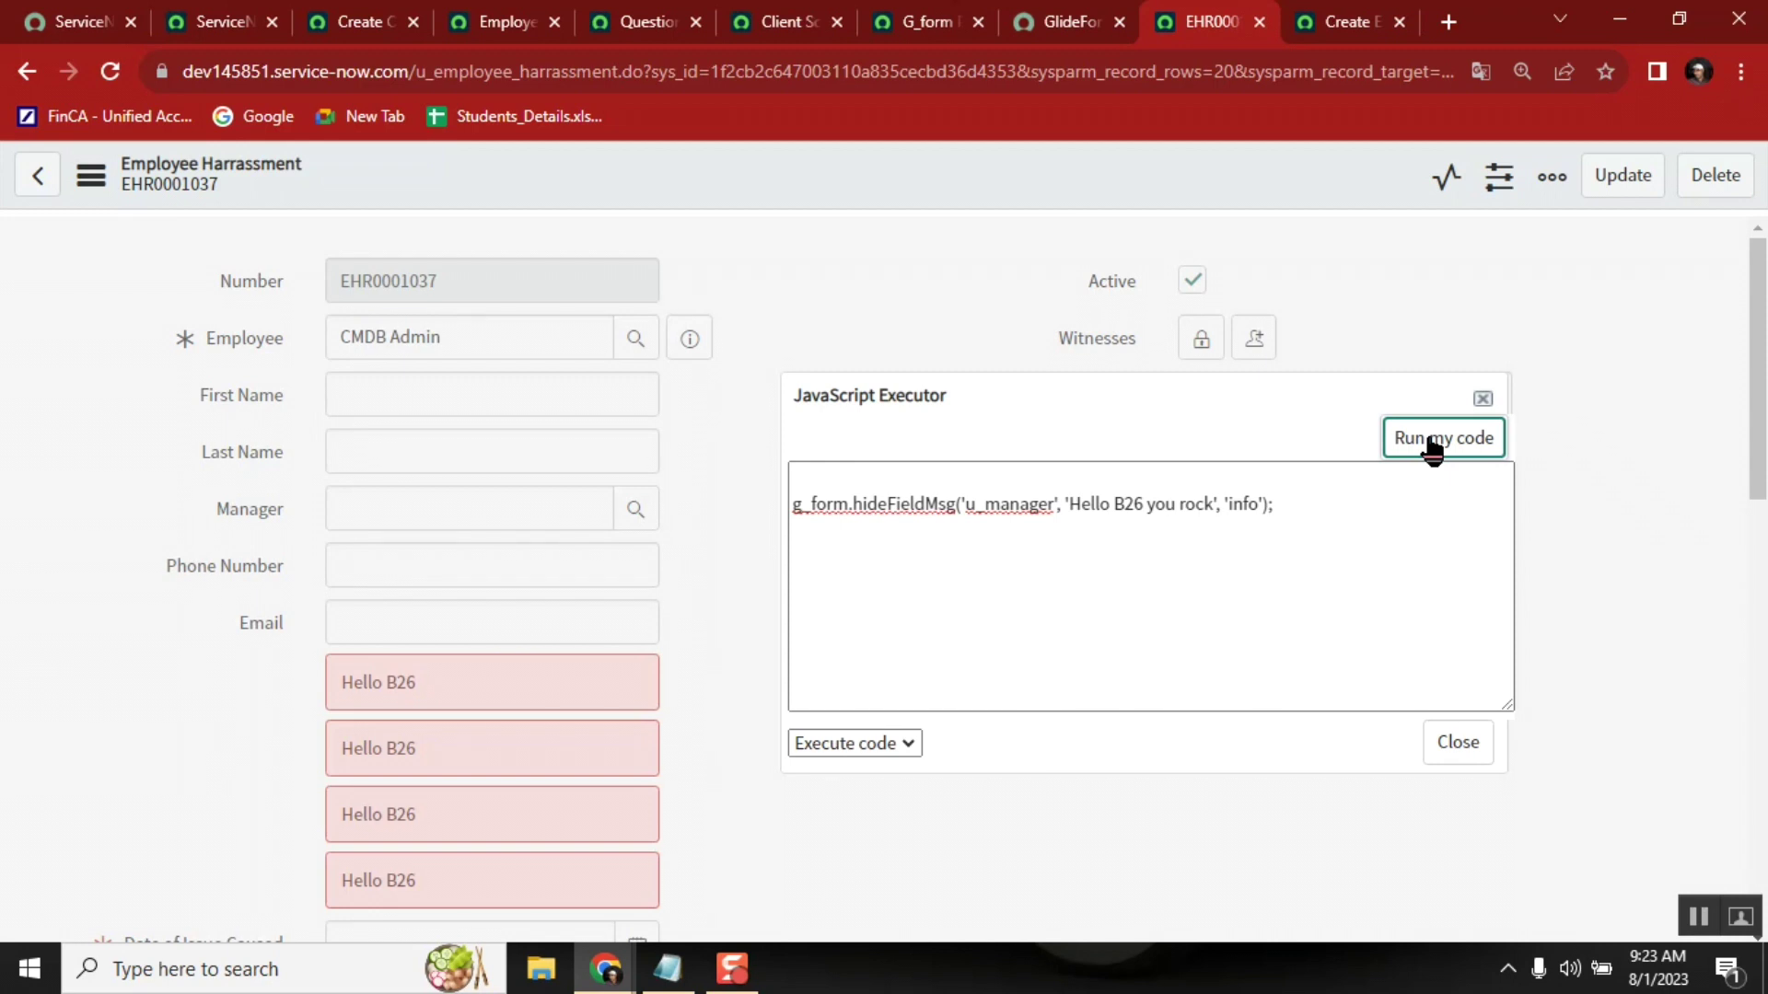
Step: Highlight the B26 and info arguments, then undo to restore the earlier script lines
left_click(1268, 506)
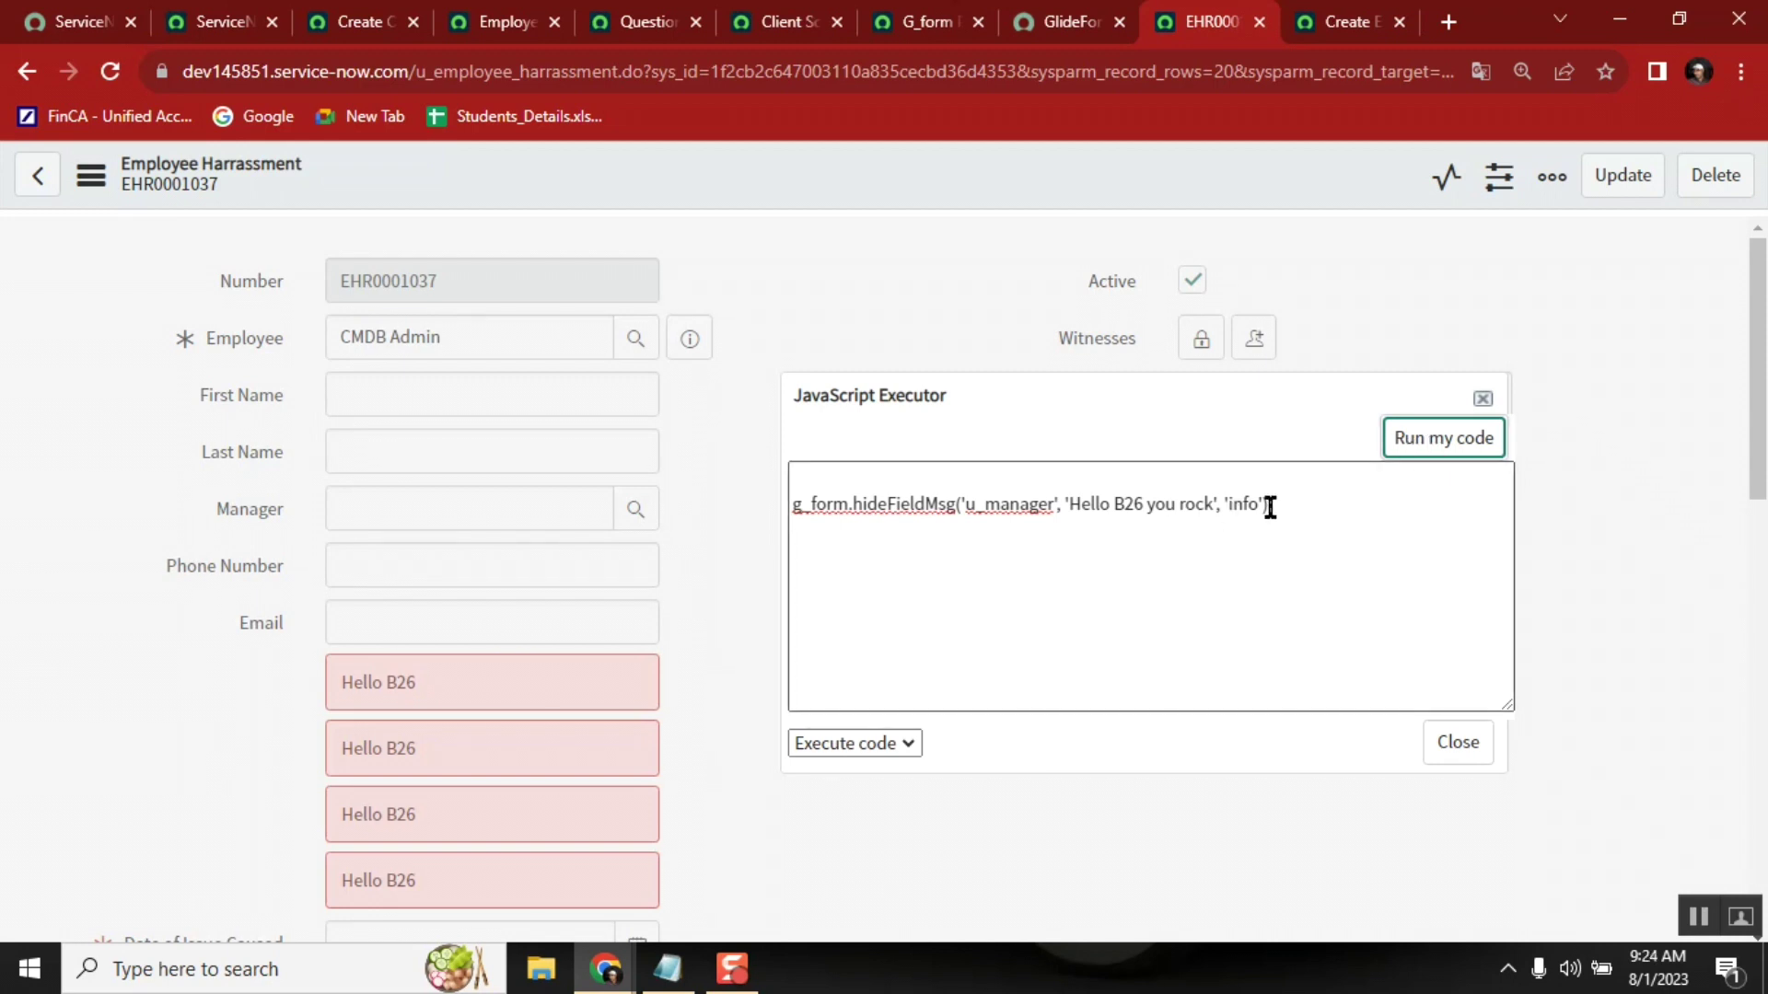
double_click(1126, 506)
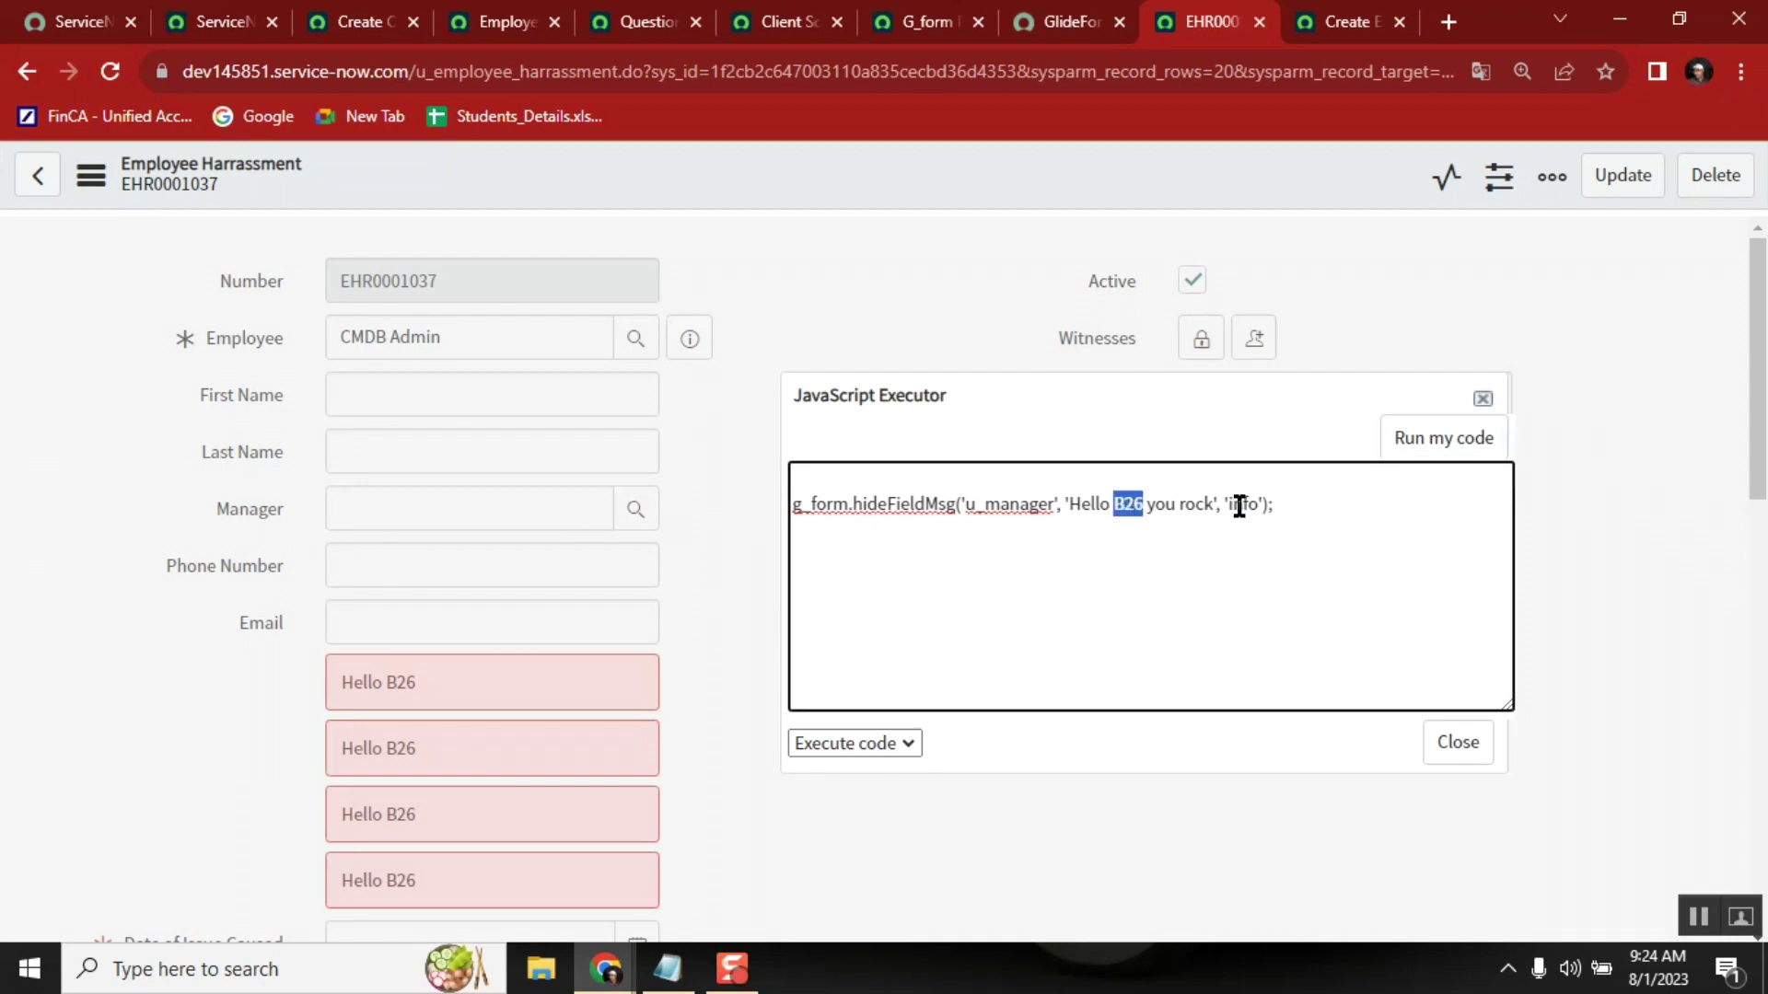
double_click(1241, 506)
key("ctrl+z")
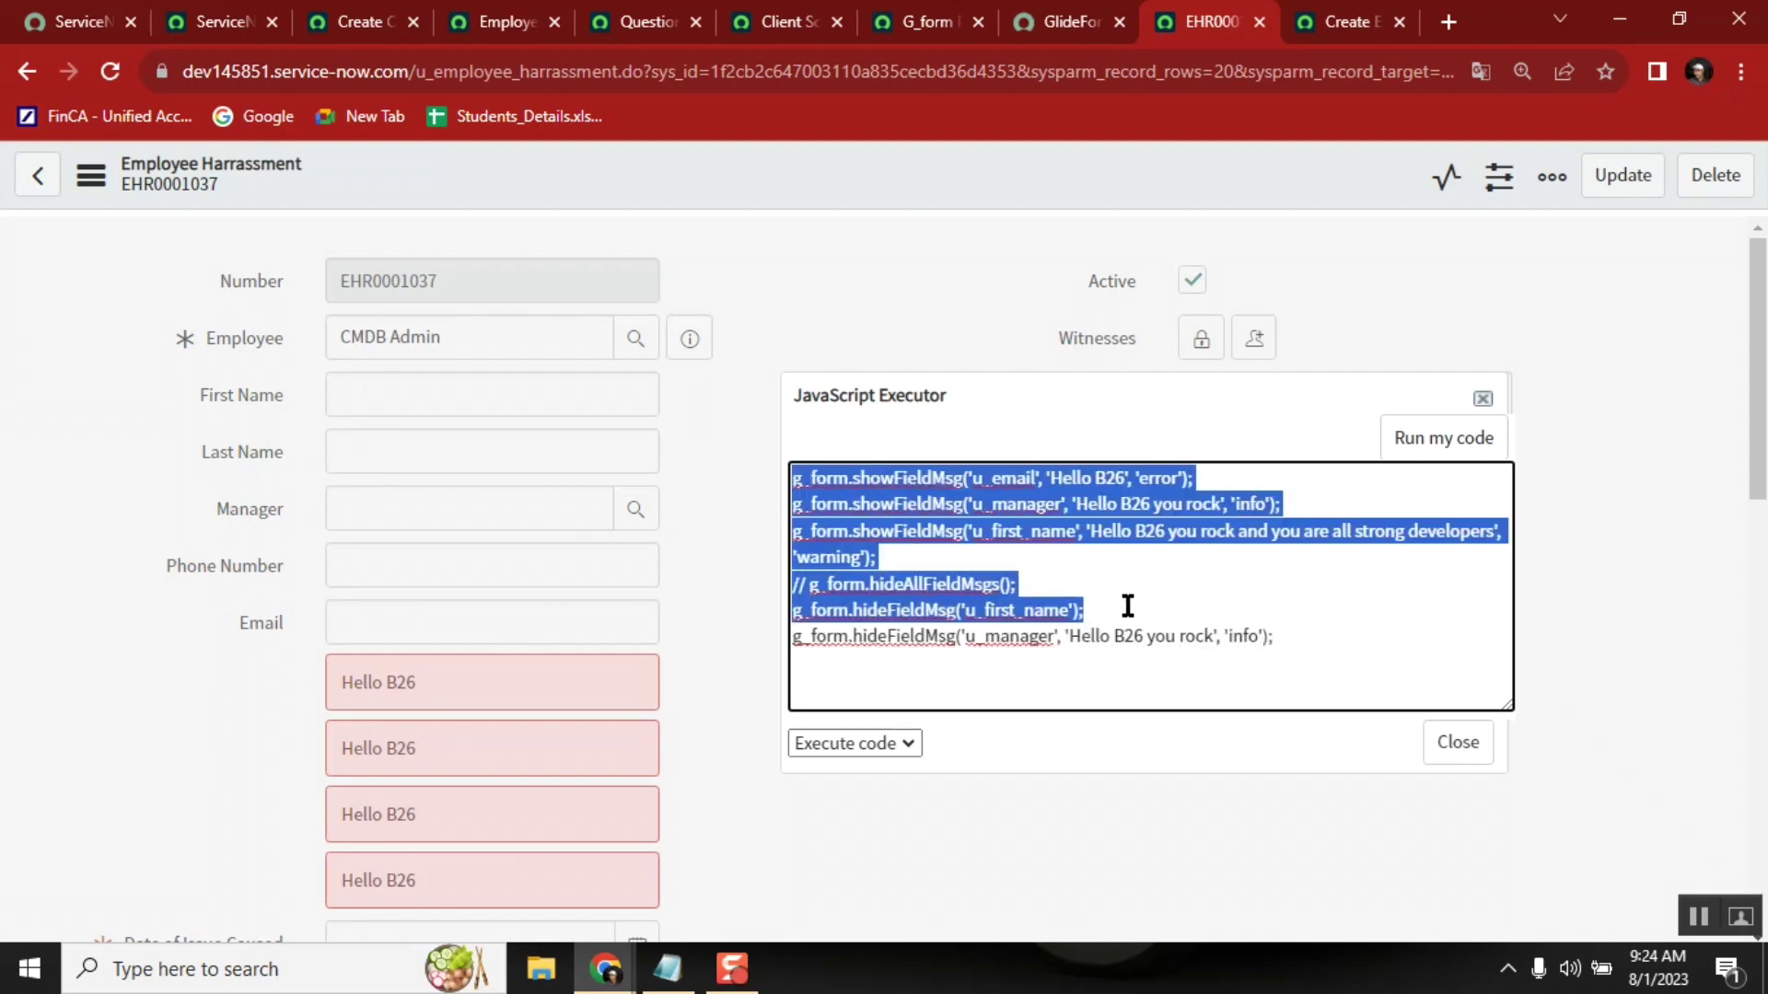
Step: Highlight field names and message arguments on the hideFieldMsg lines while reviewing them
left_click(1072, 610)
double_click(1004, 611)
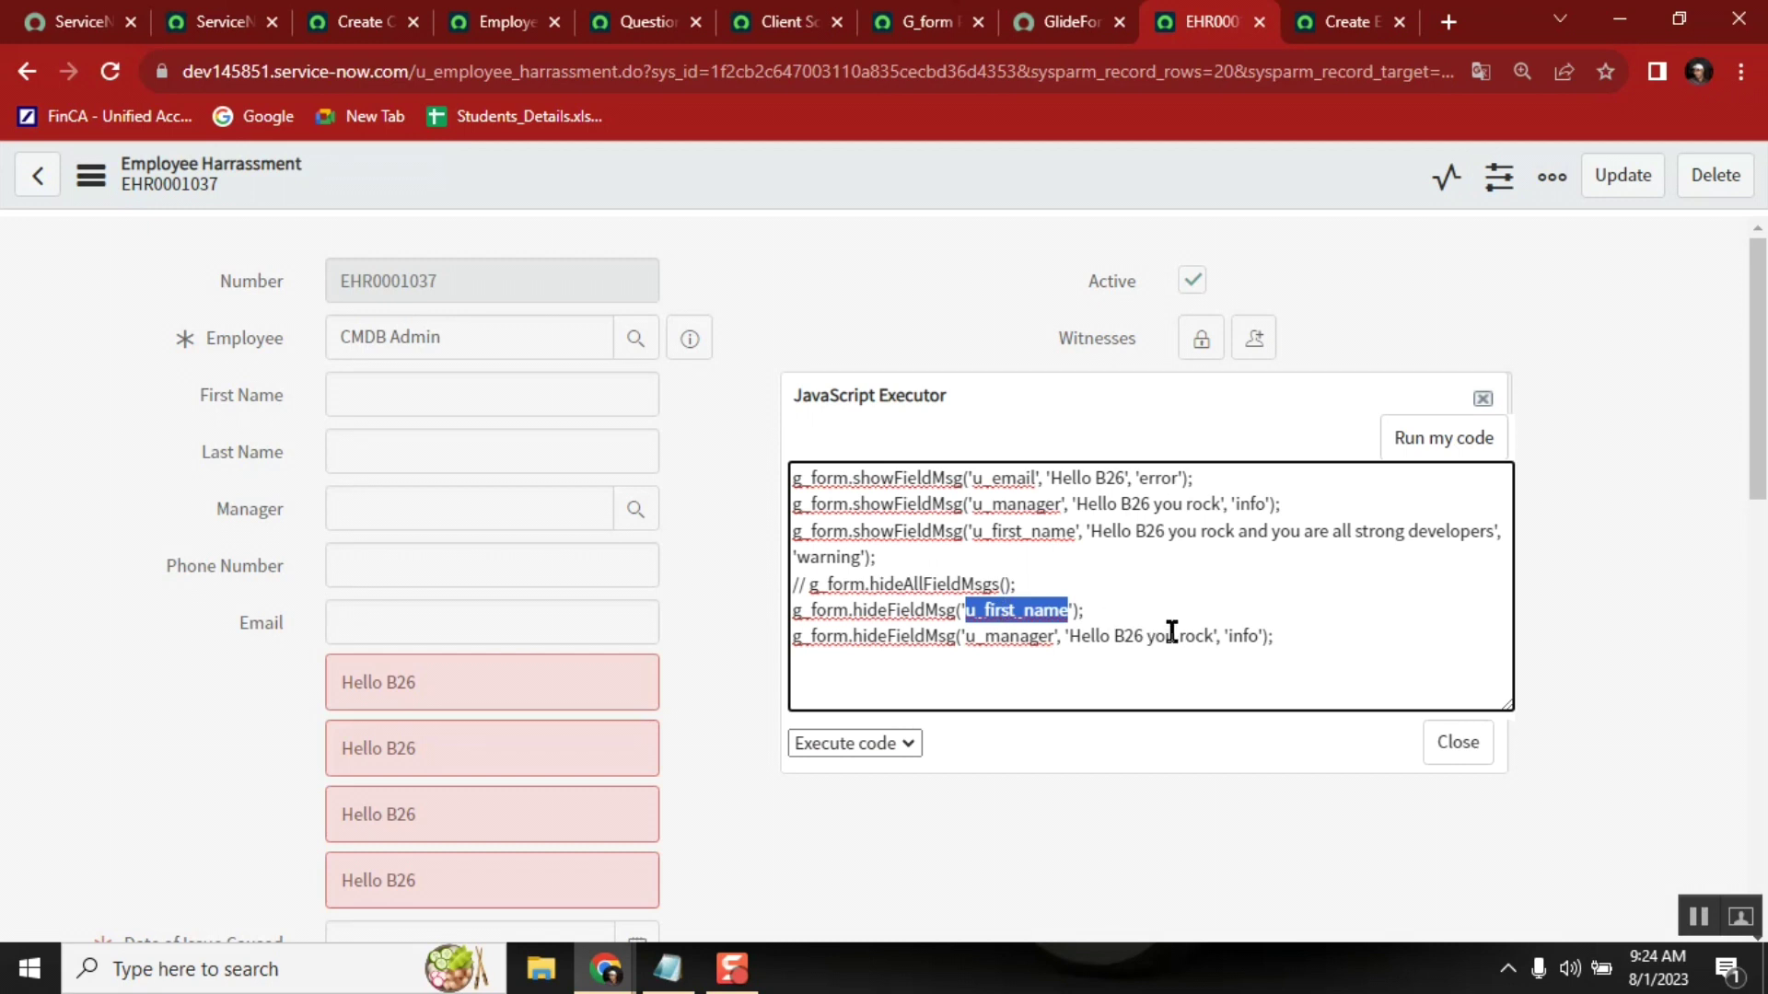
left_click(1282, 636)
left_click(790, 613, "shift")
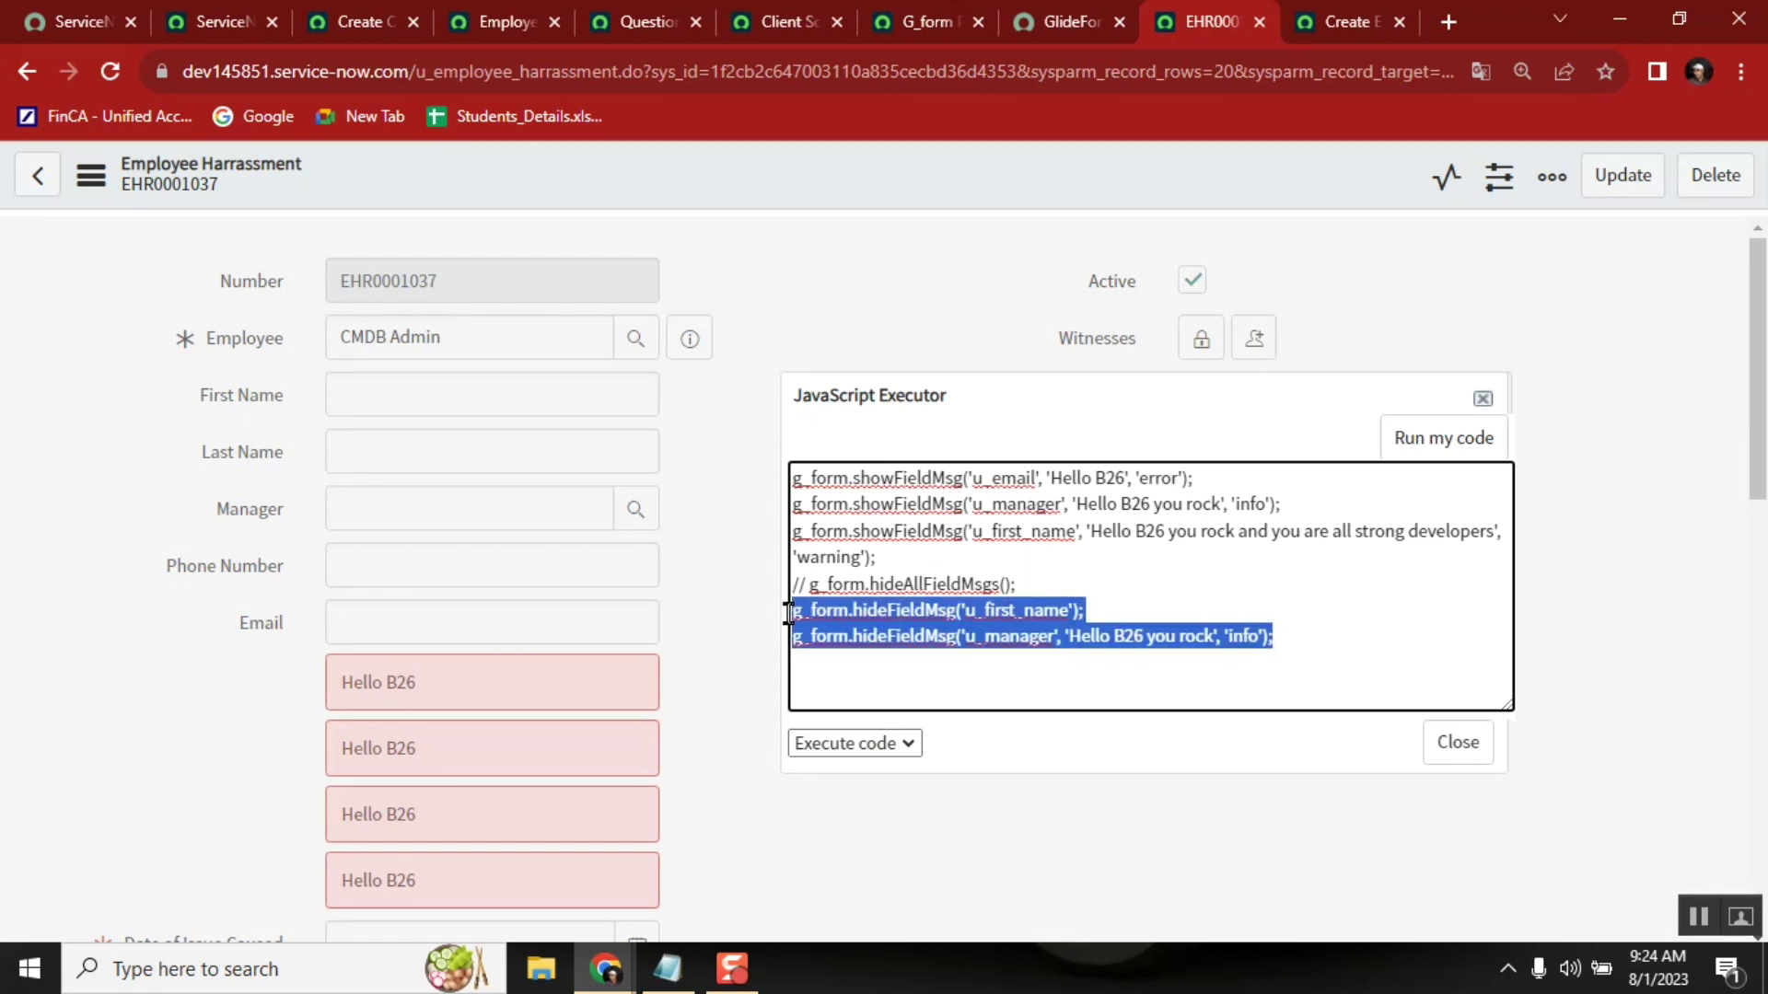
double_click(1010, 610)
left_click(1160, 651)
double_click(1192, 504)
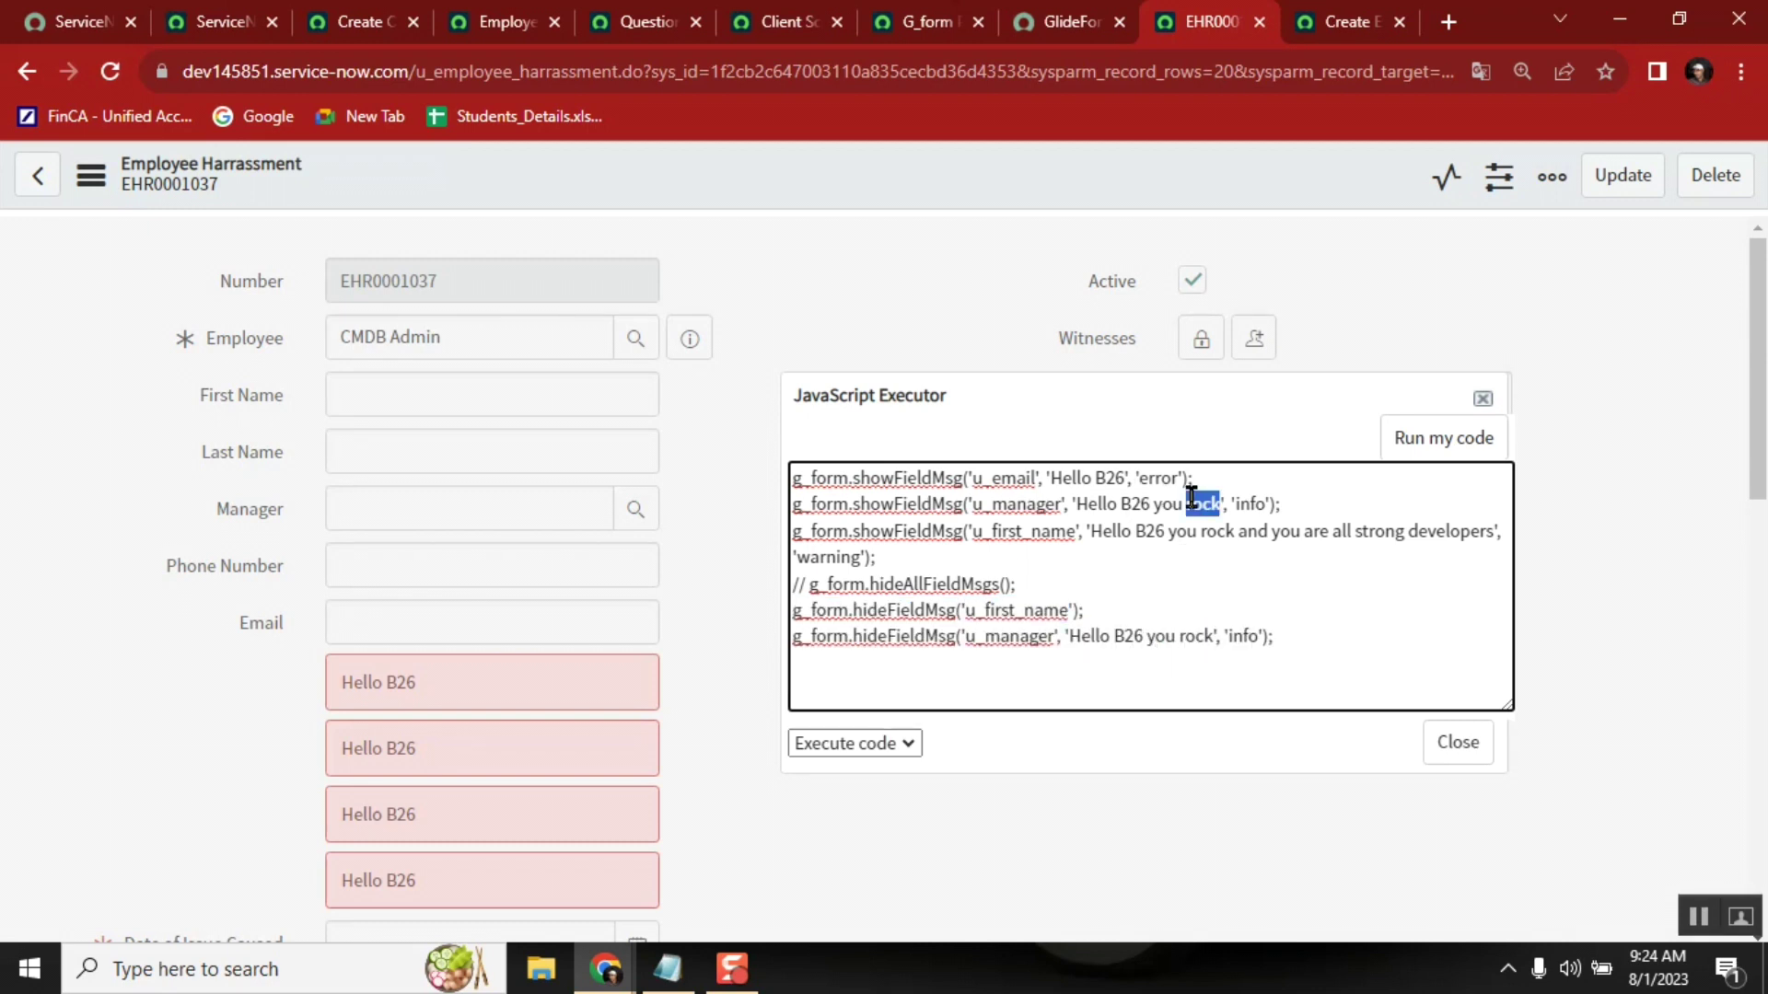
double_click(1250, 504)
left_click(1024, 616)
double_click(1024, 610)
left_click(1075, 631)
left_click(1260, 634, "shift")
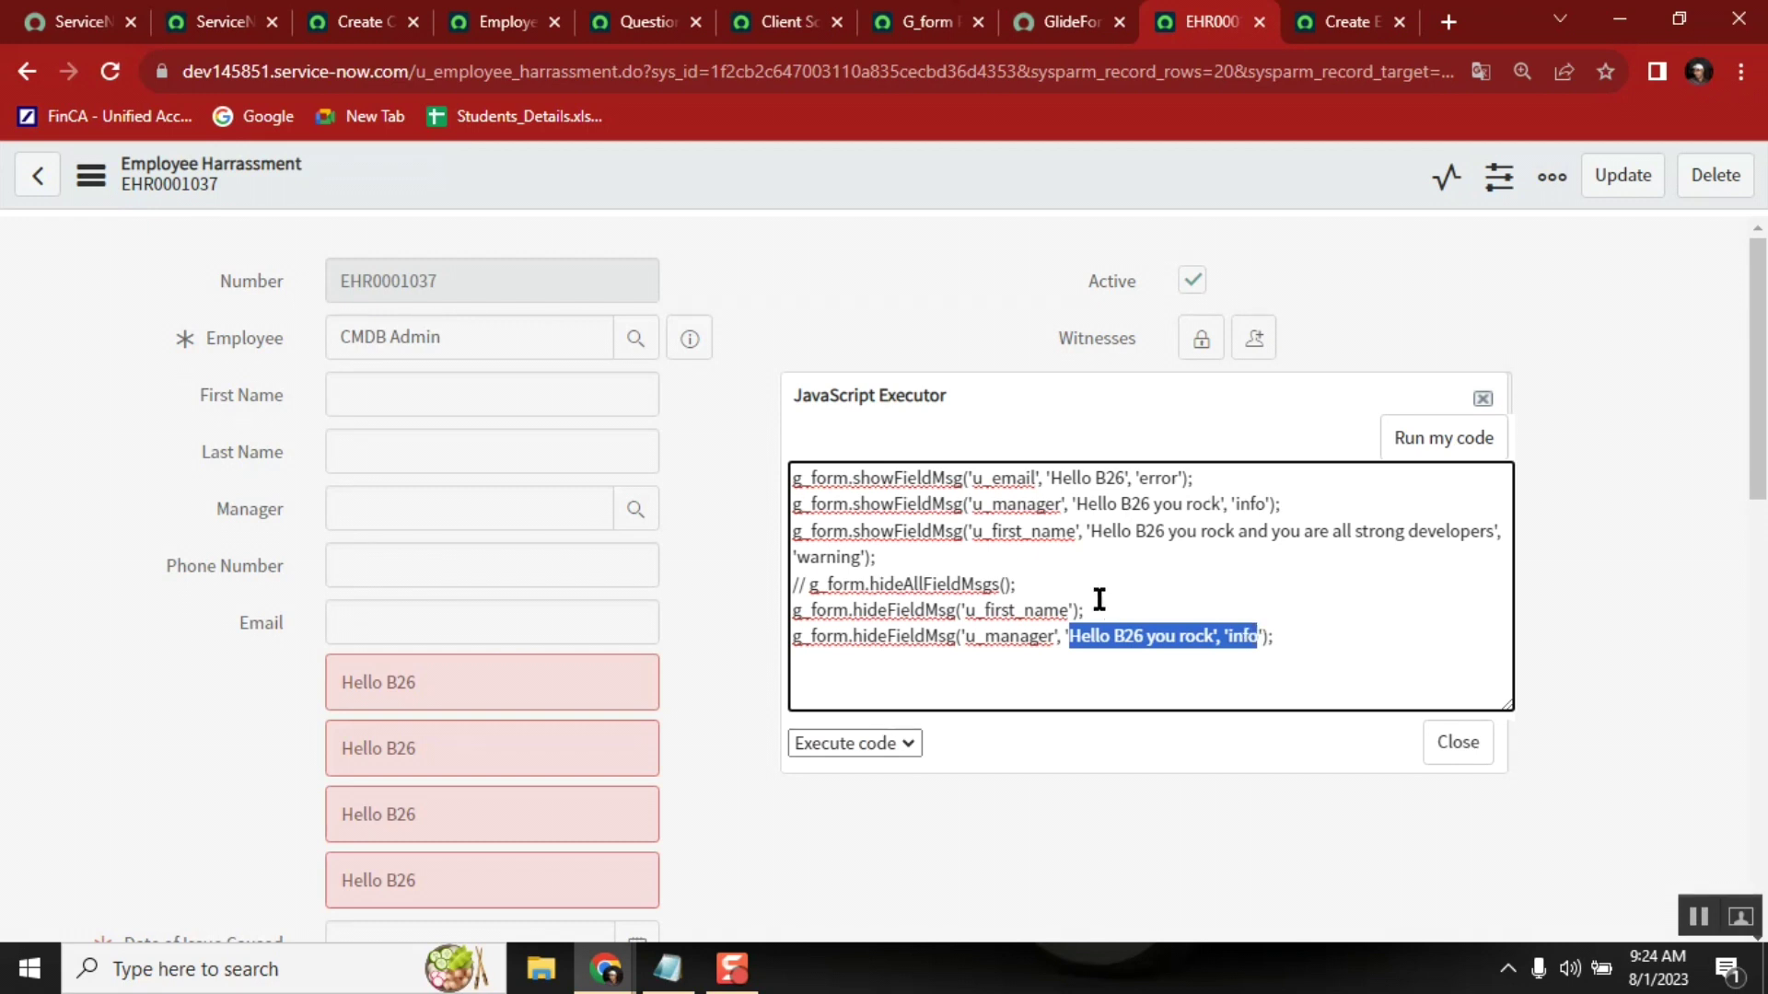
Step: Rename line 1 to g_form.hideFieldMsg('u_email', 'Hello B26', 'error')
left_click(1215, 475)
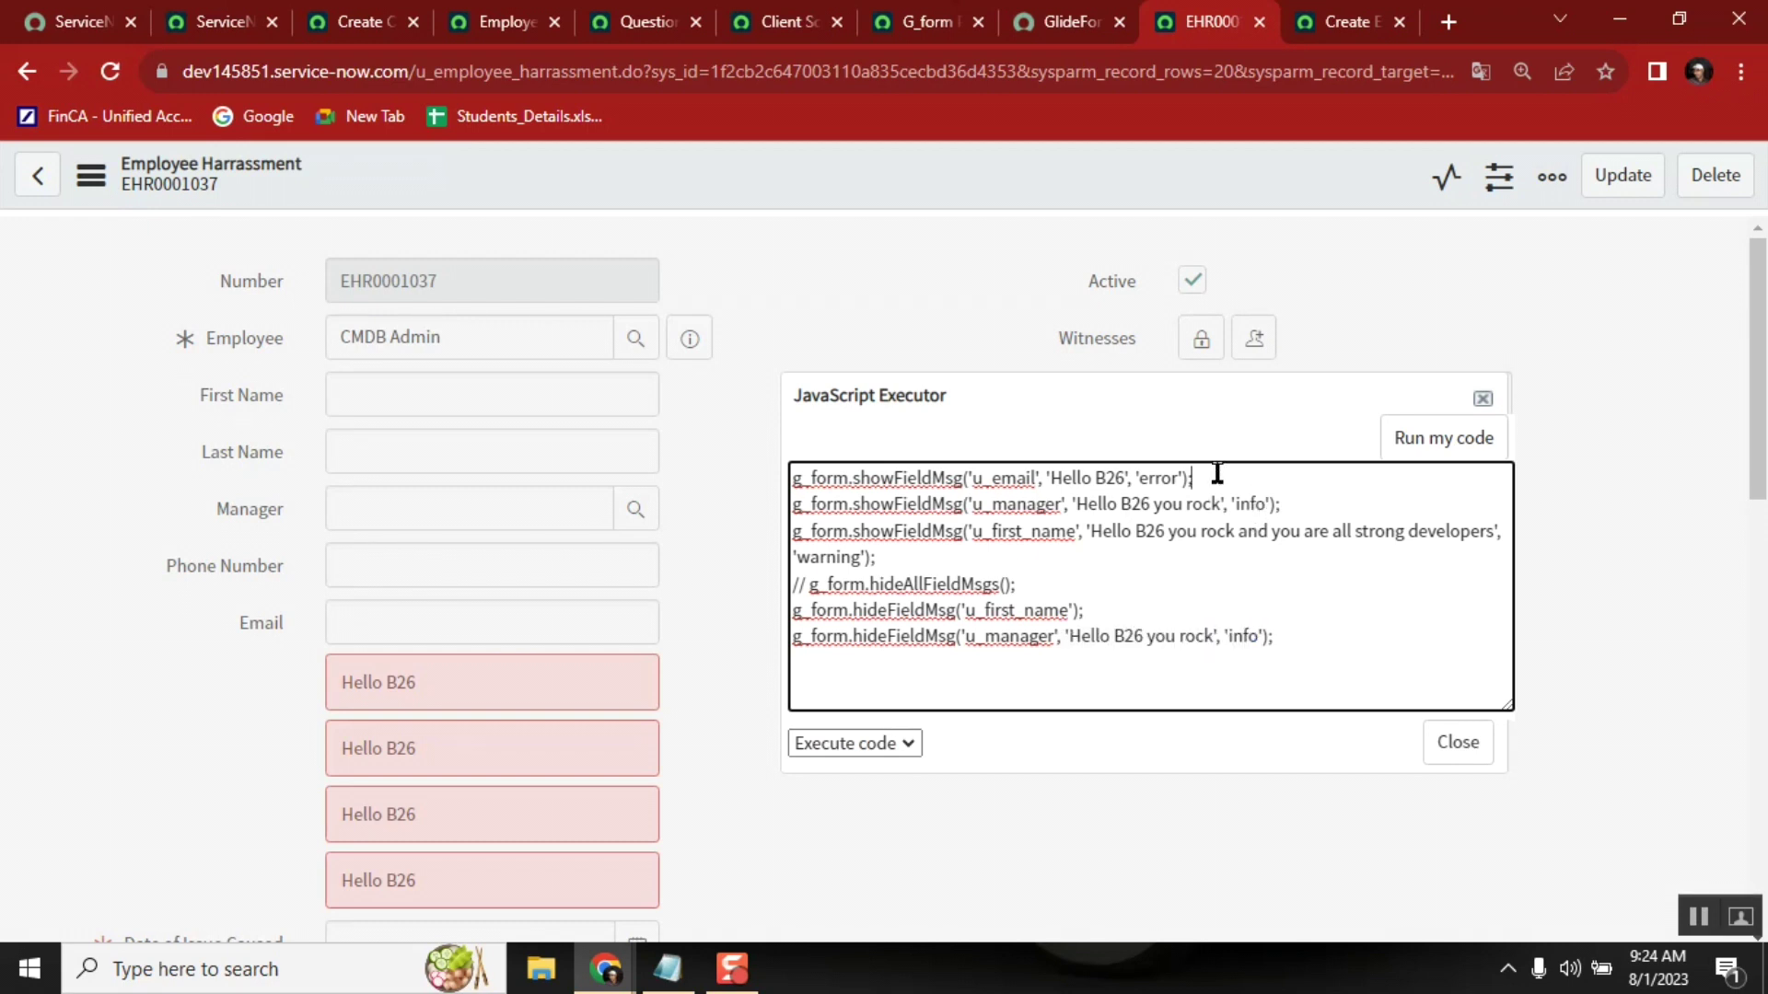
left_click(890, 477)
key("BackSpace")
key("BackSpace")
key("BackSpace")
key("BackSpace")
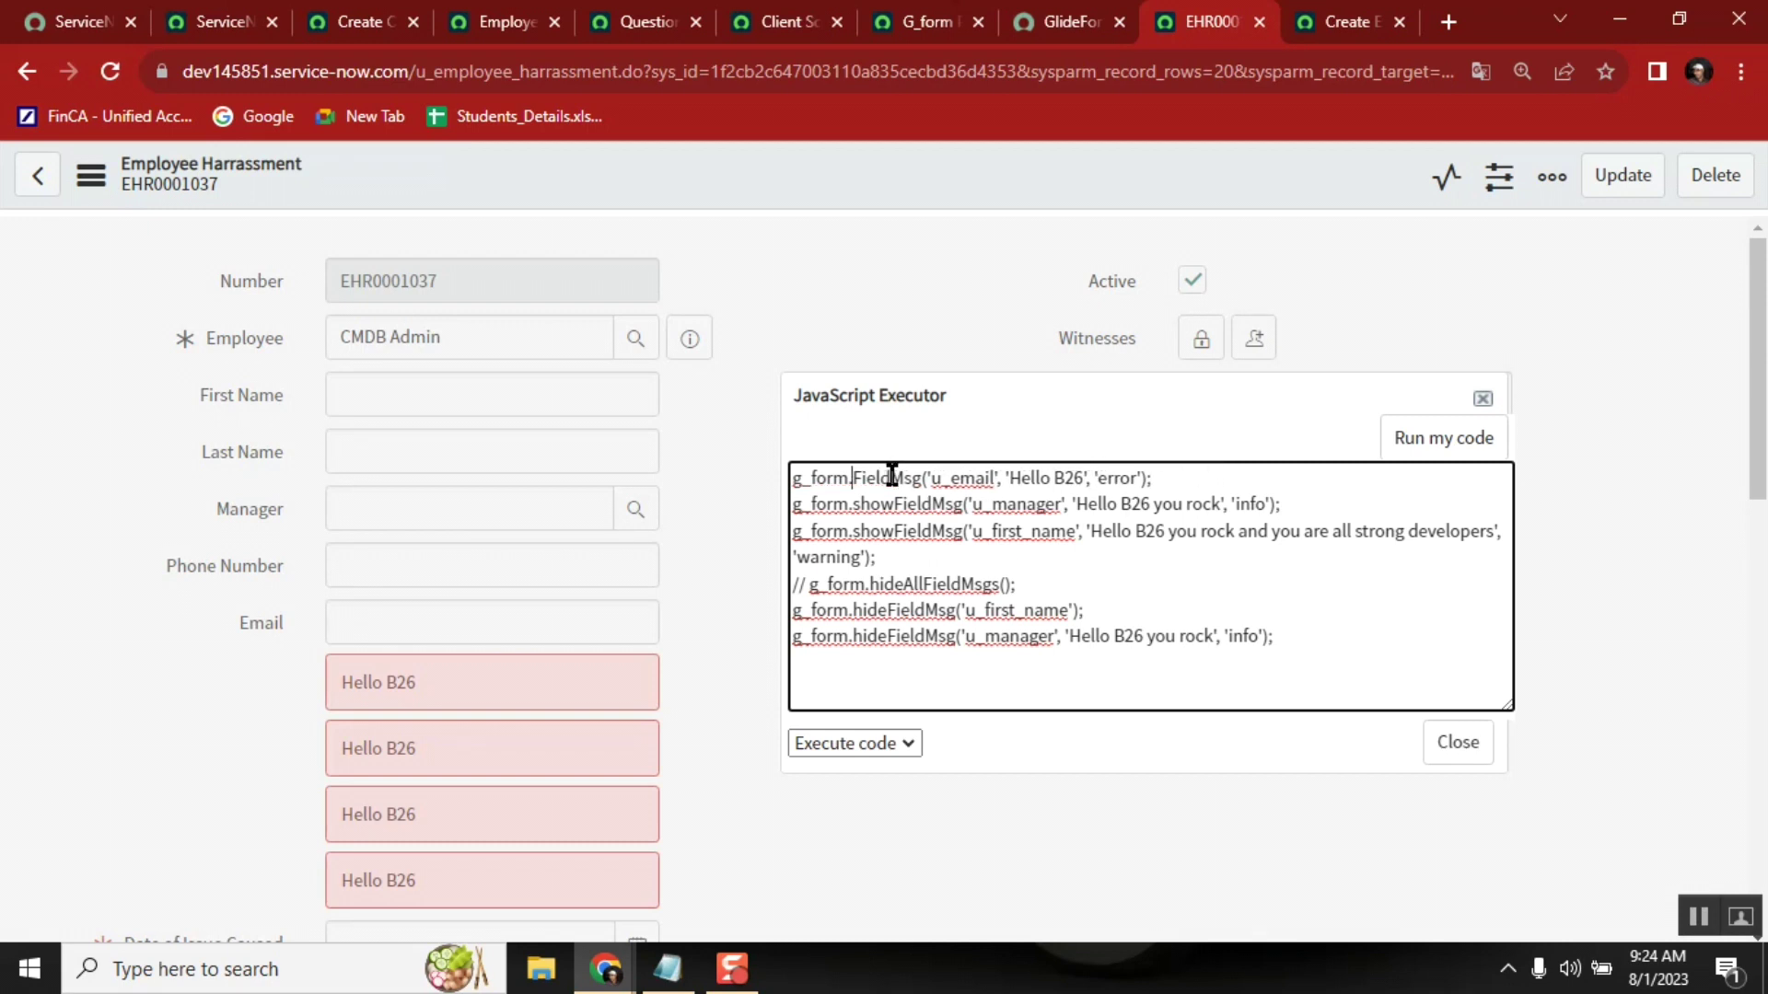
type("hide")
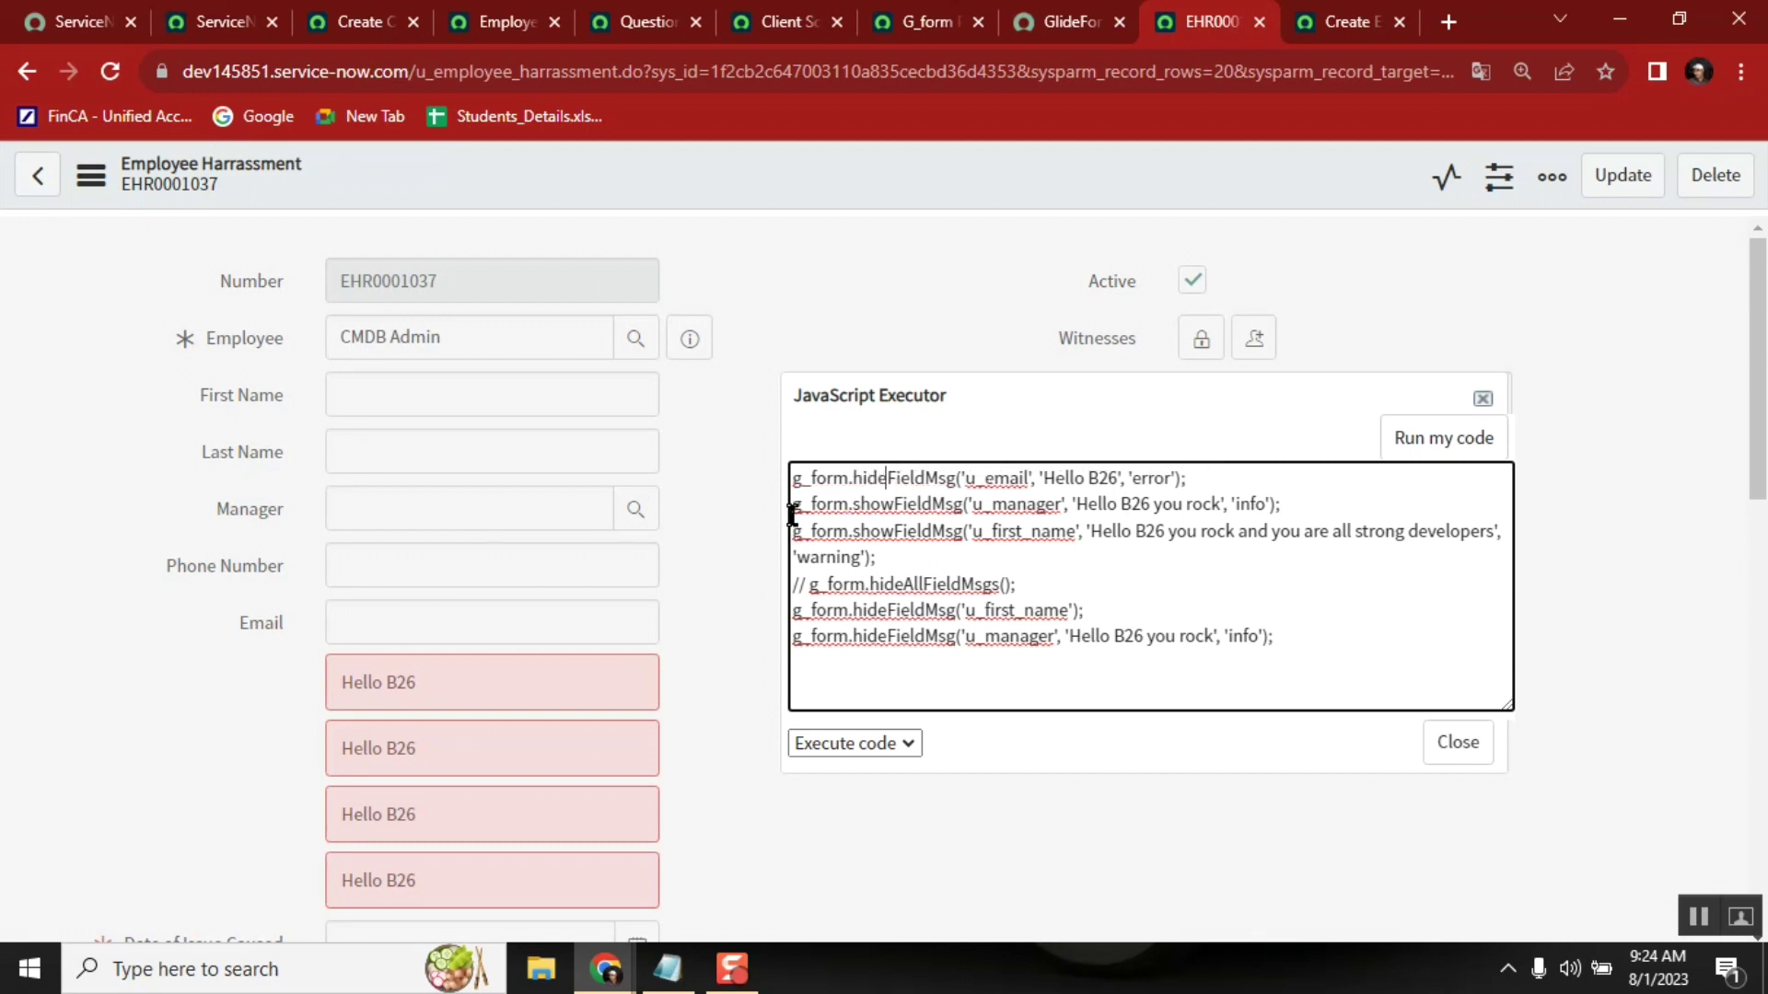
Step: Cut lines 2 to the end and paste them into the Notepad notes, then return to ServiceNow
left_click(792, 514)
key("shift+Down")
key("shift+Down")
key("shift+Down")
key("shift+Down")
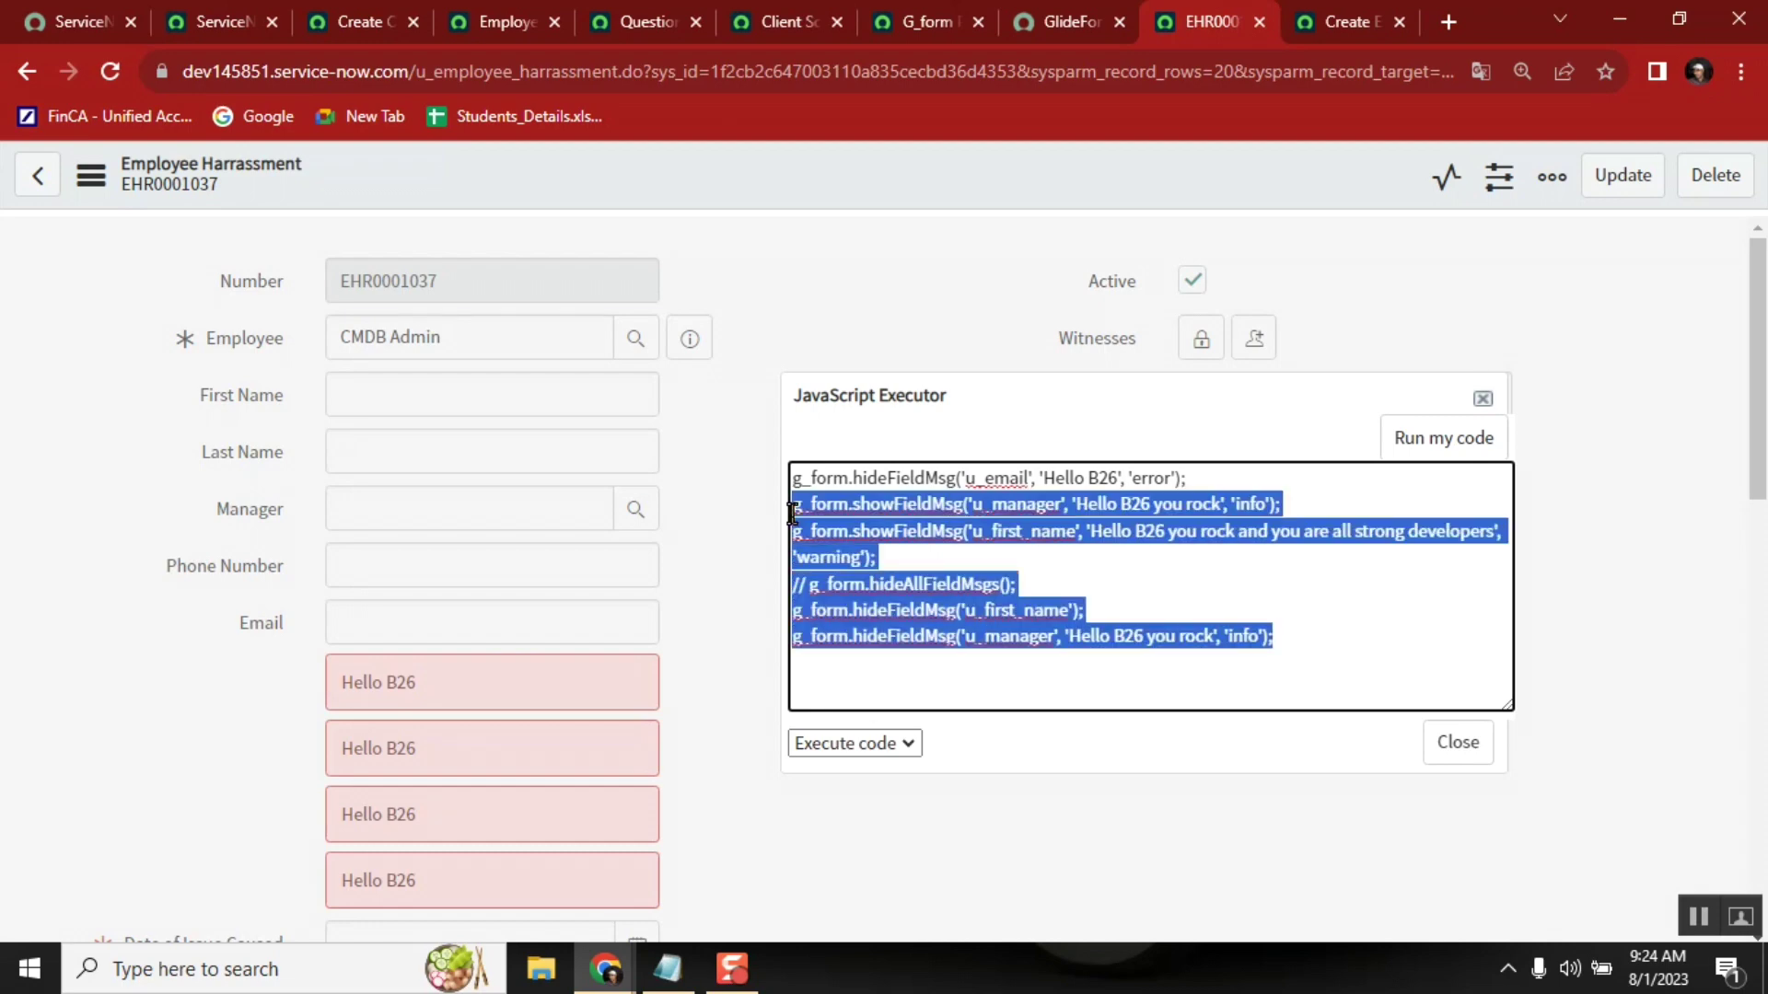
key("BackSpace")
left_click(667, 969)
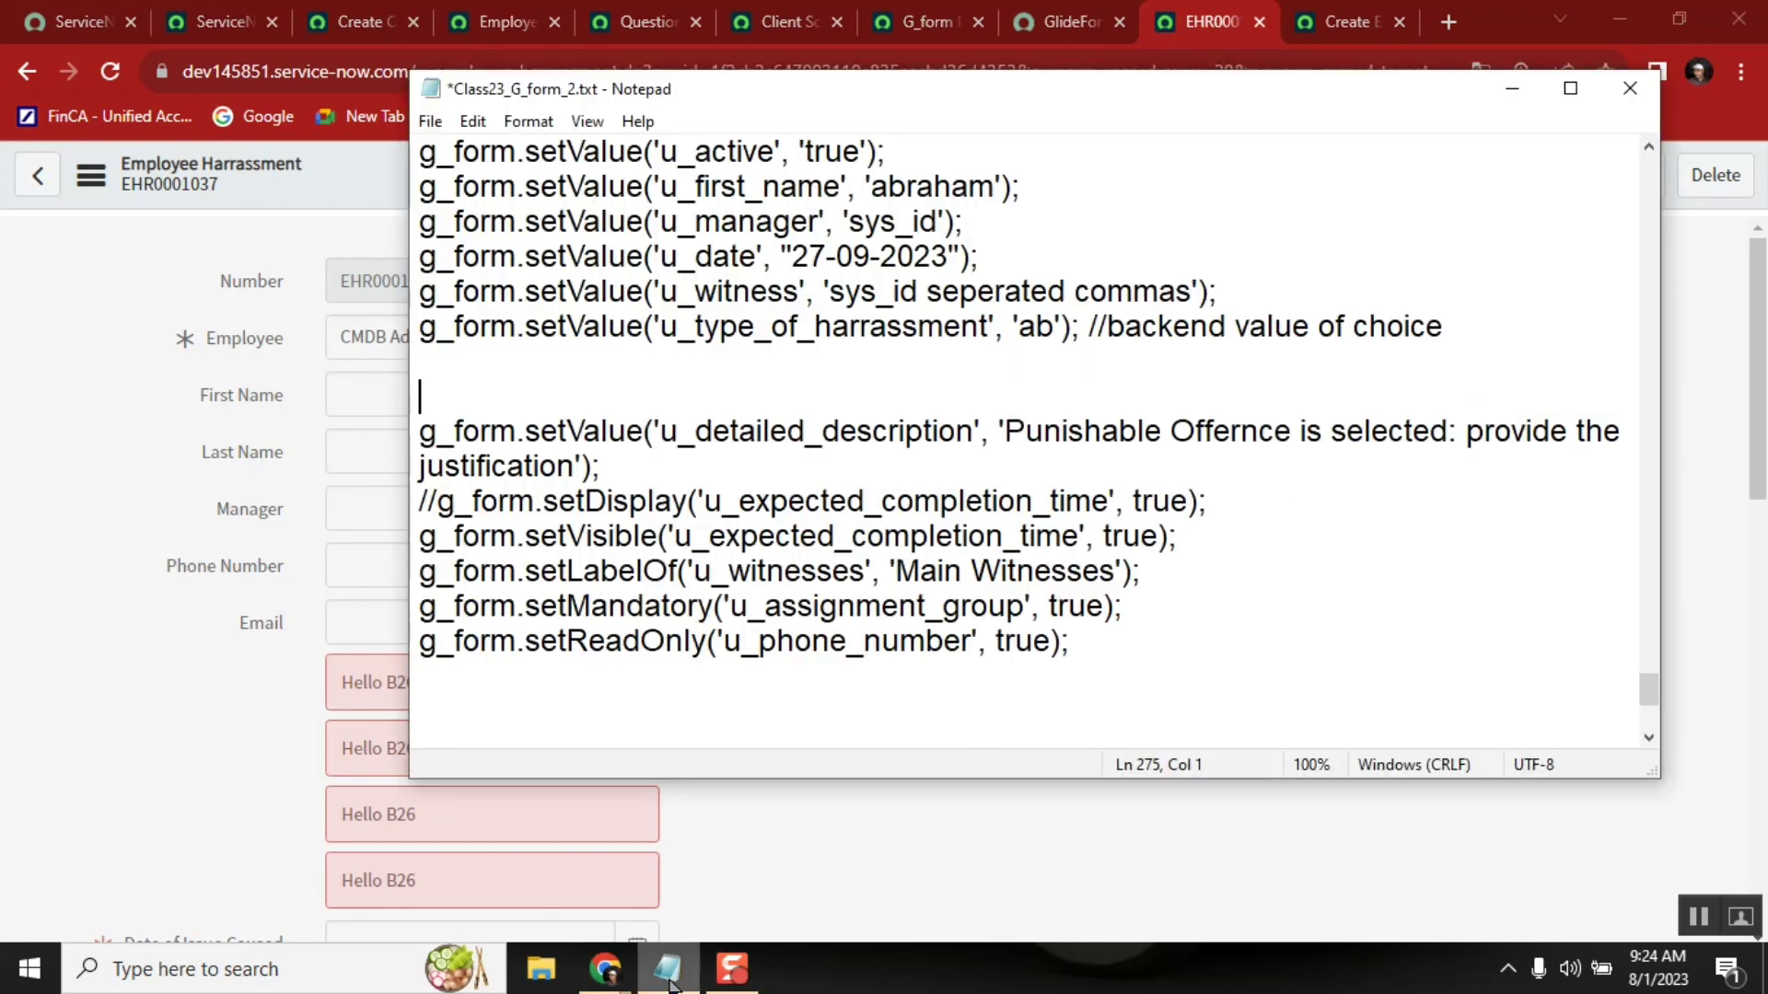
key("Down")
key("Down")
key("Down")
key("Down")
key("Down")
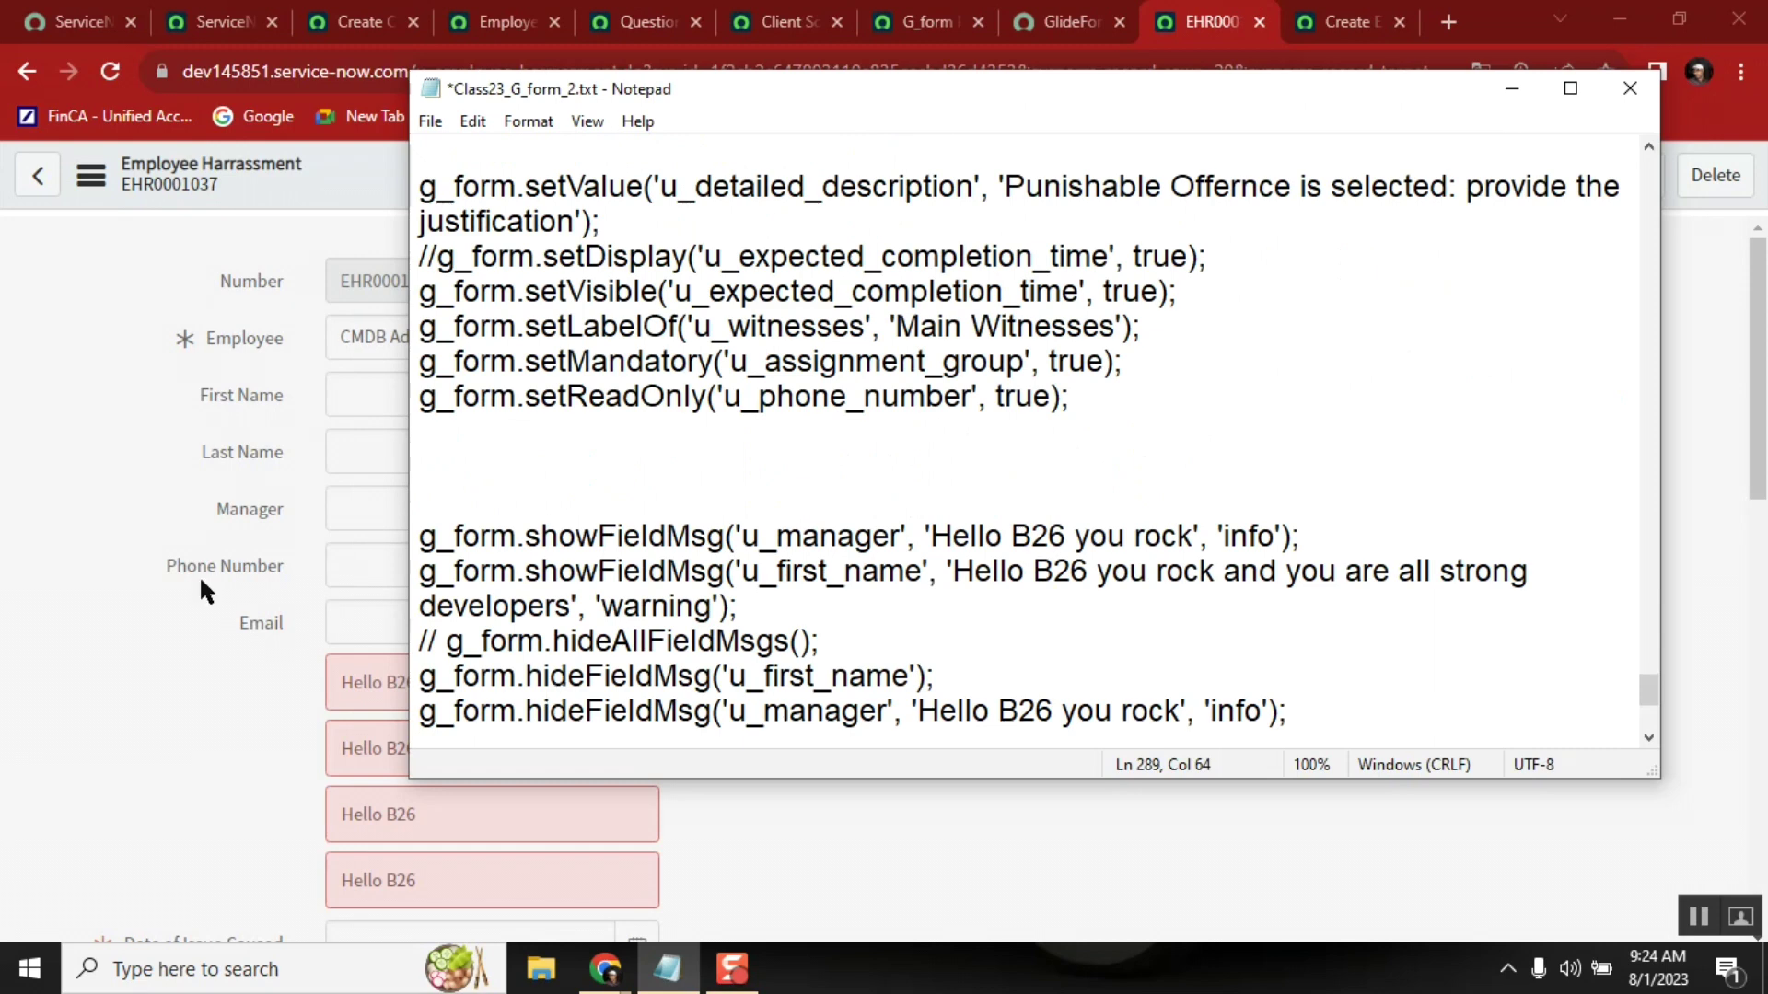
left_click(54, 482)
Step: Remove the message arguments from the u_email hide line and run it
left_click(1175, 483)
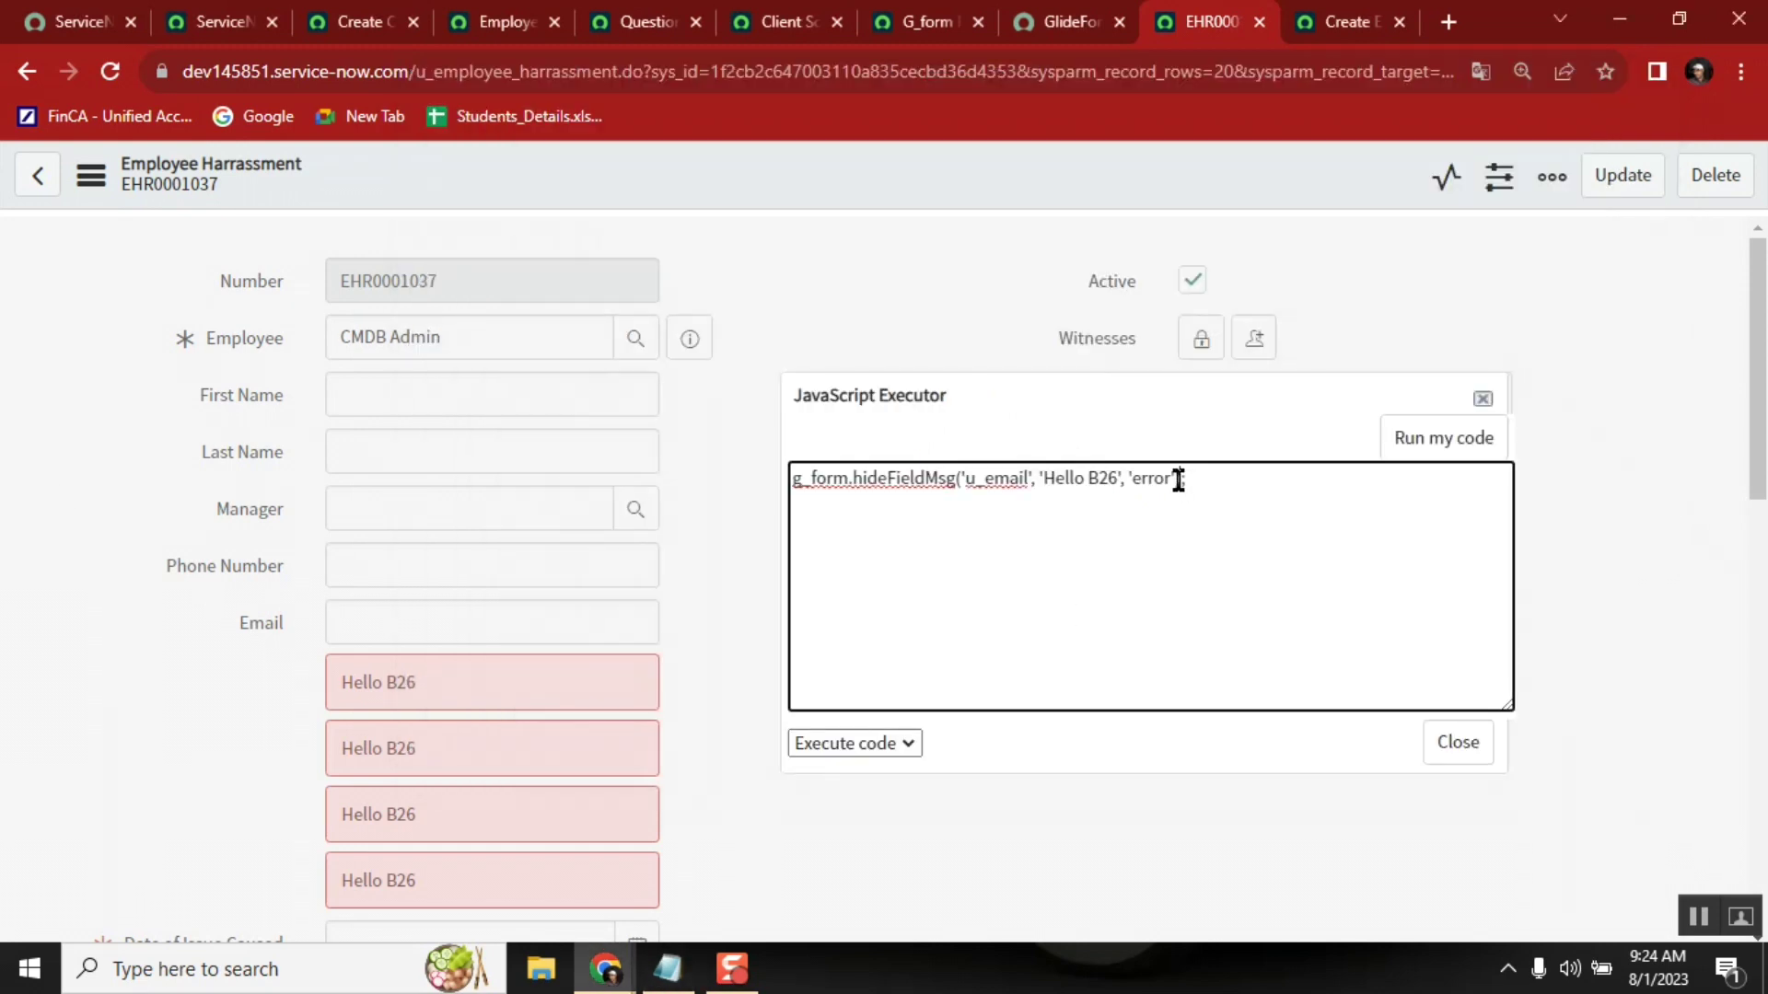
left_click(1034, 482, "shift")
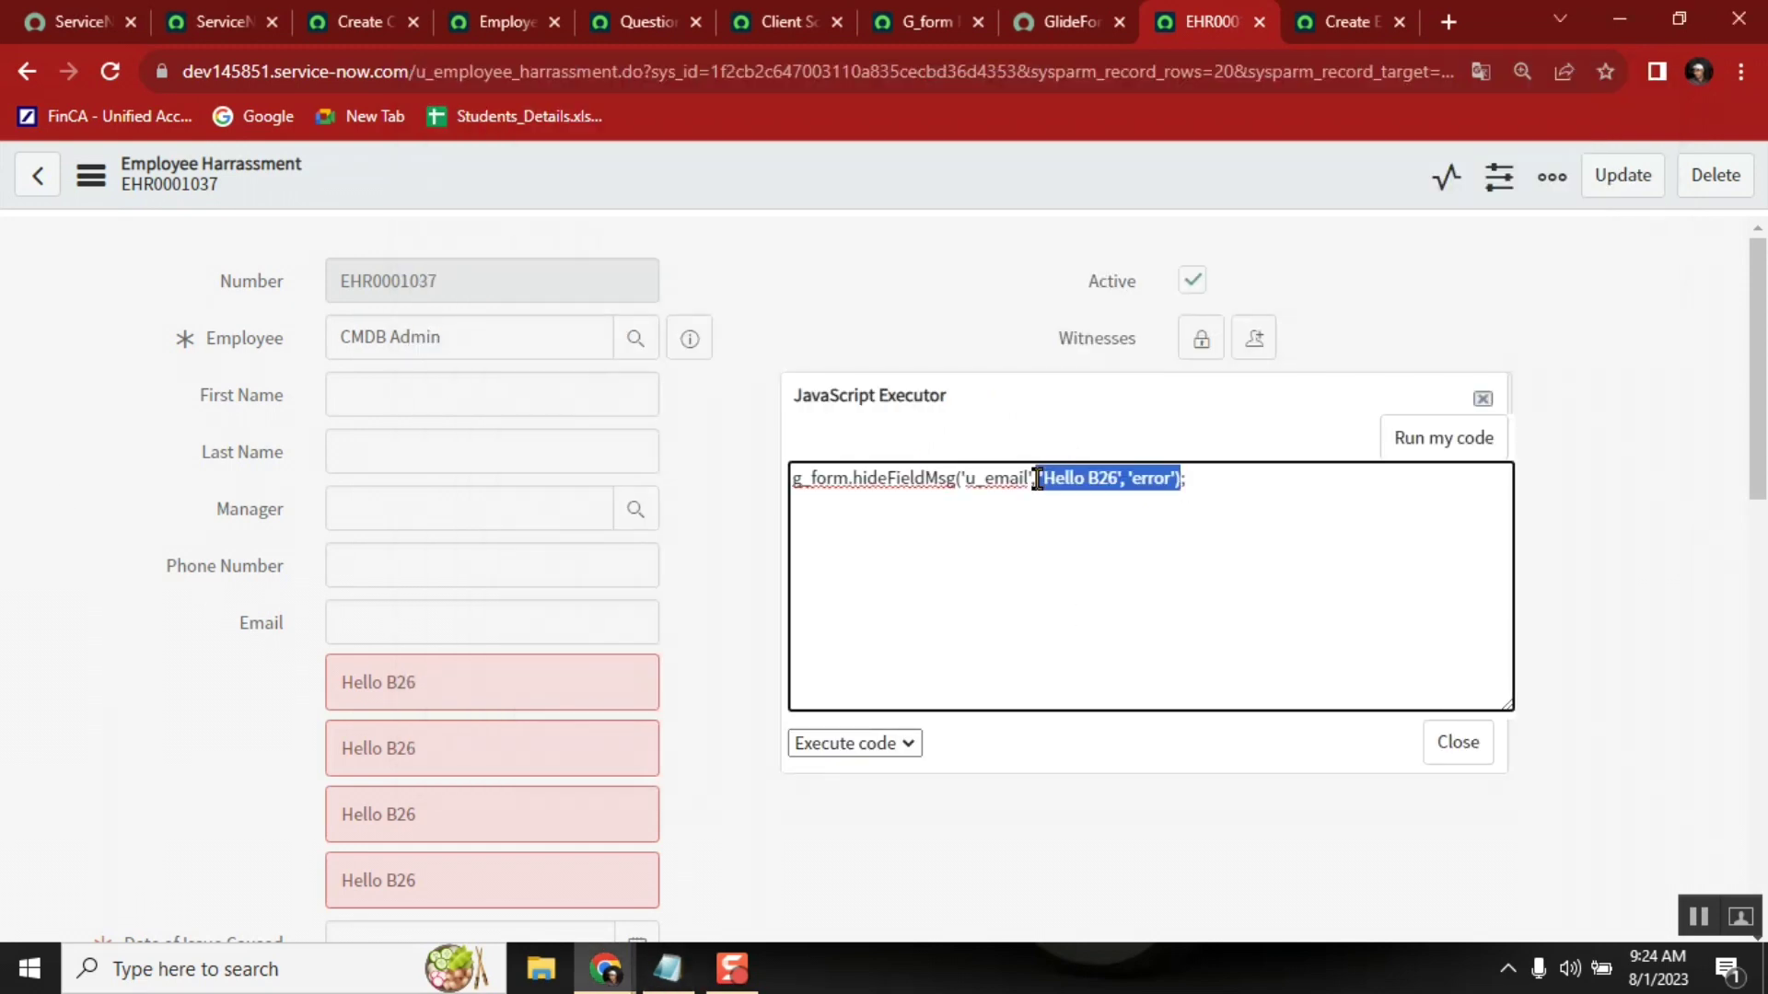
key("BackSpace")
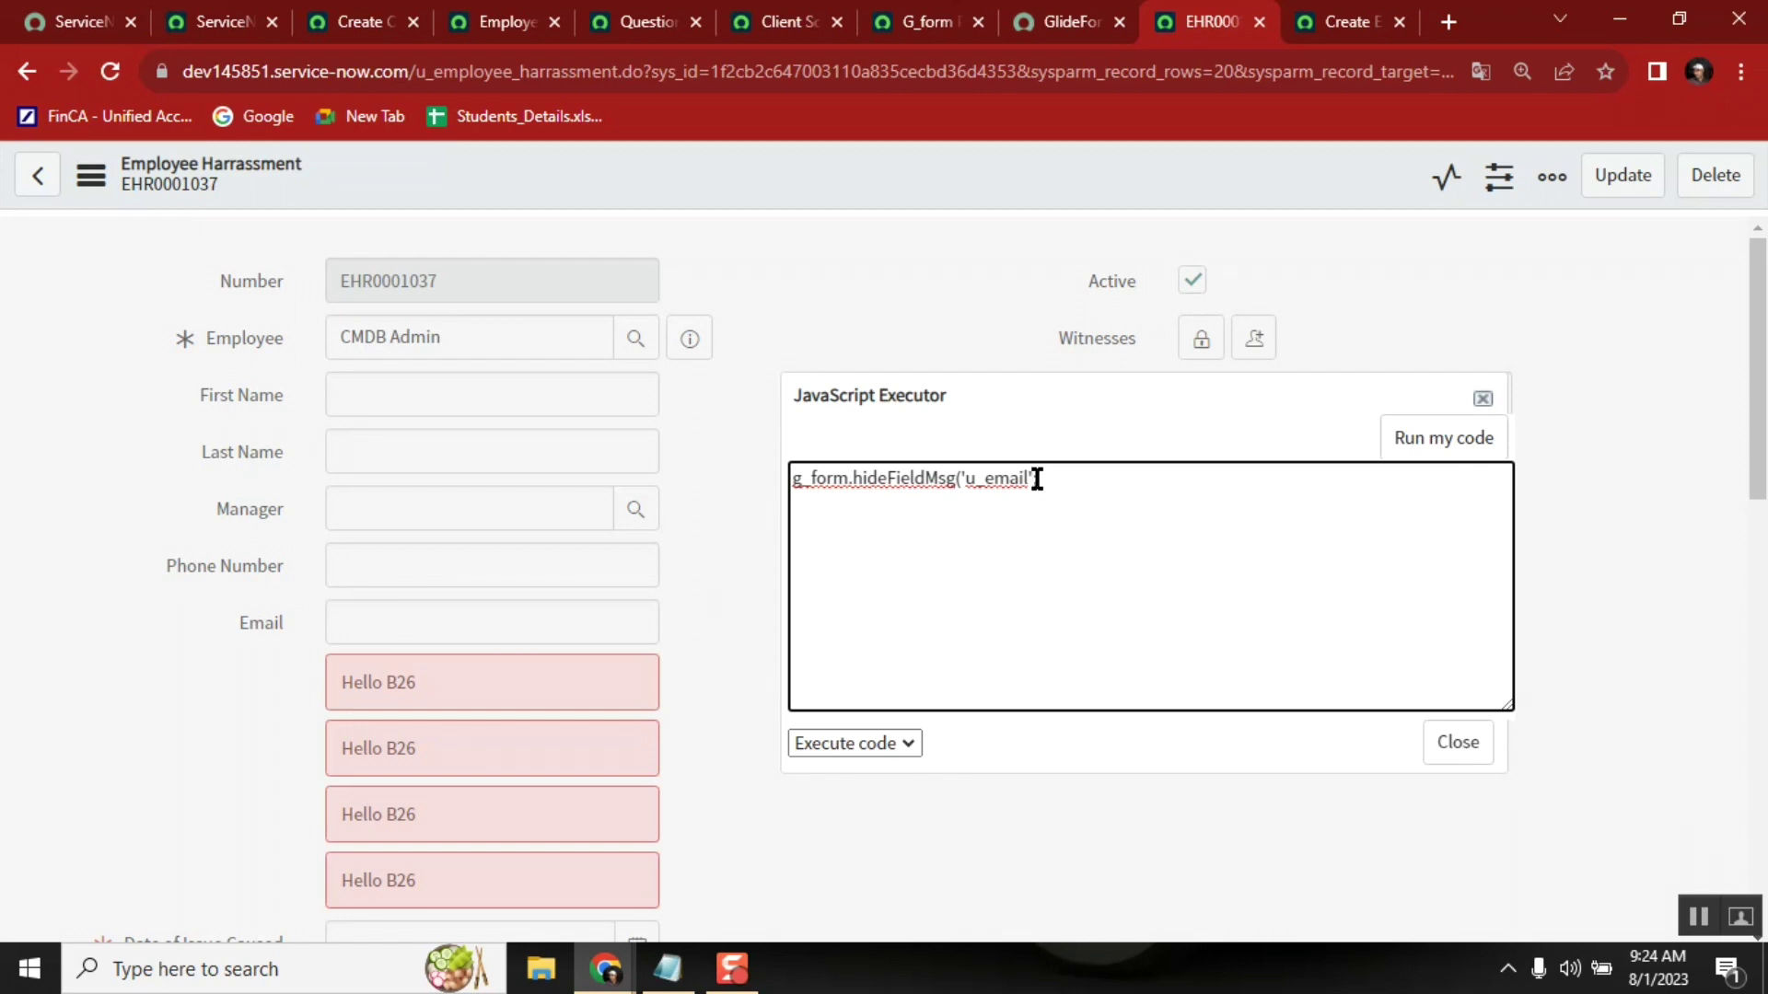
type(");")
left_click(1430, 450)
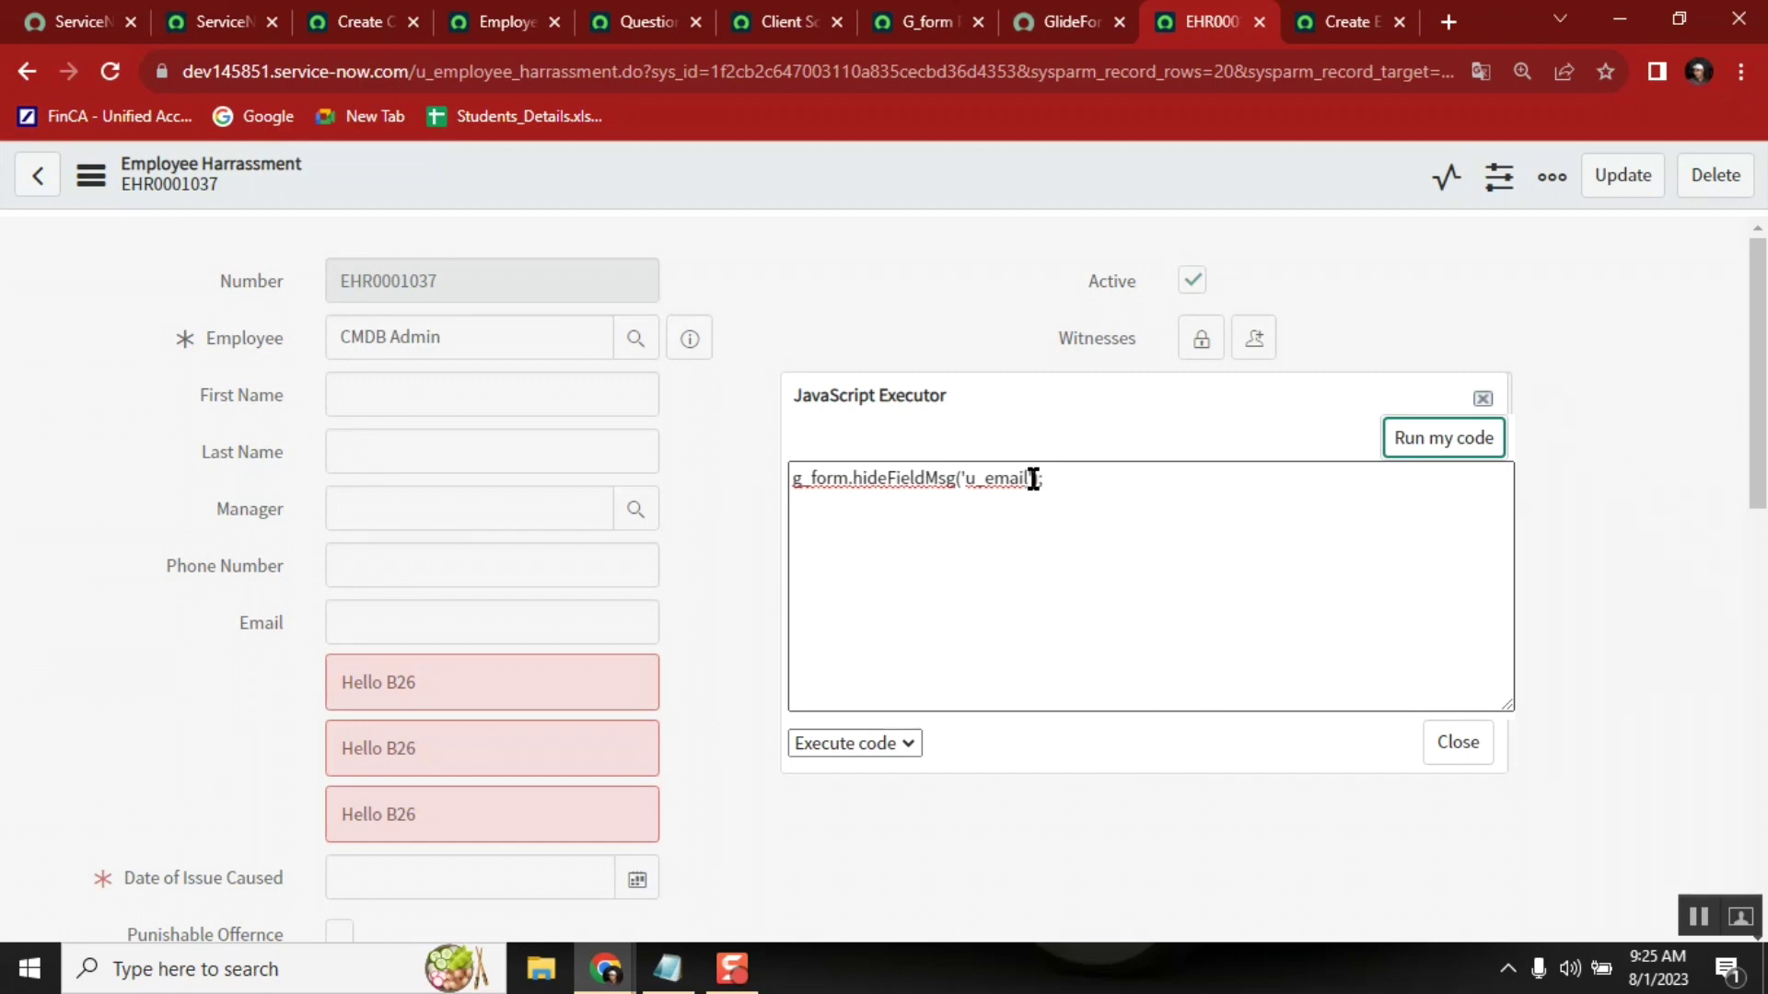
Step: Undo to restore the arguments and run again, clearing Email's Hello B26 errors
left_click(1147, 549)
key("ctrl+z")
left_click(1146, 549)
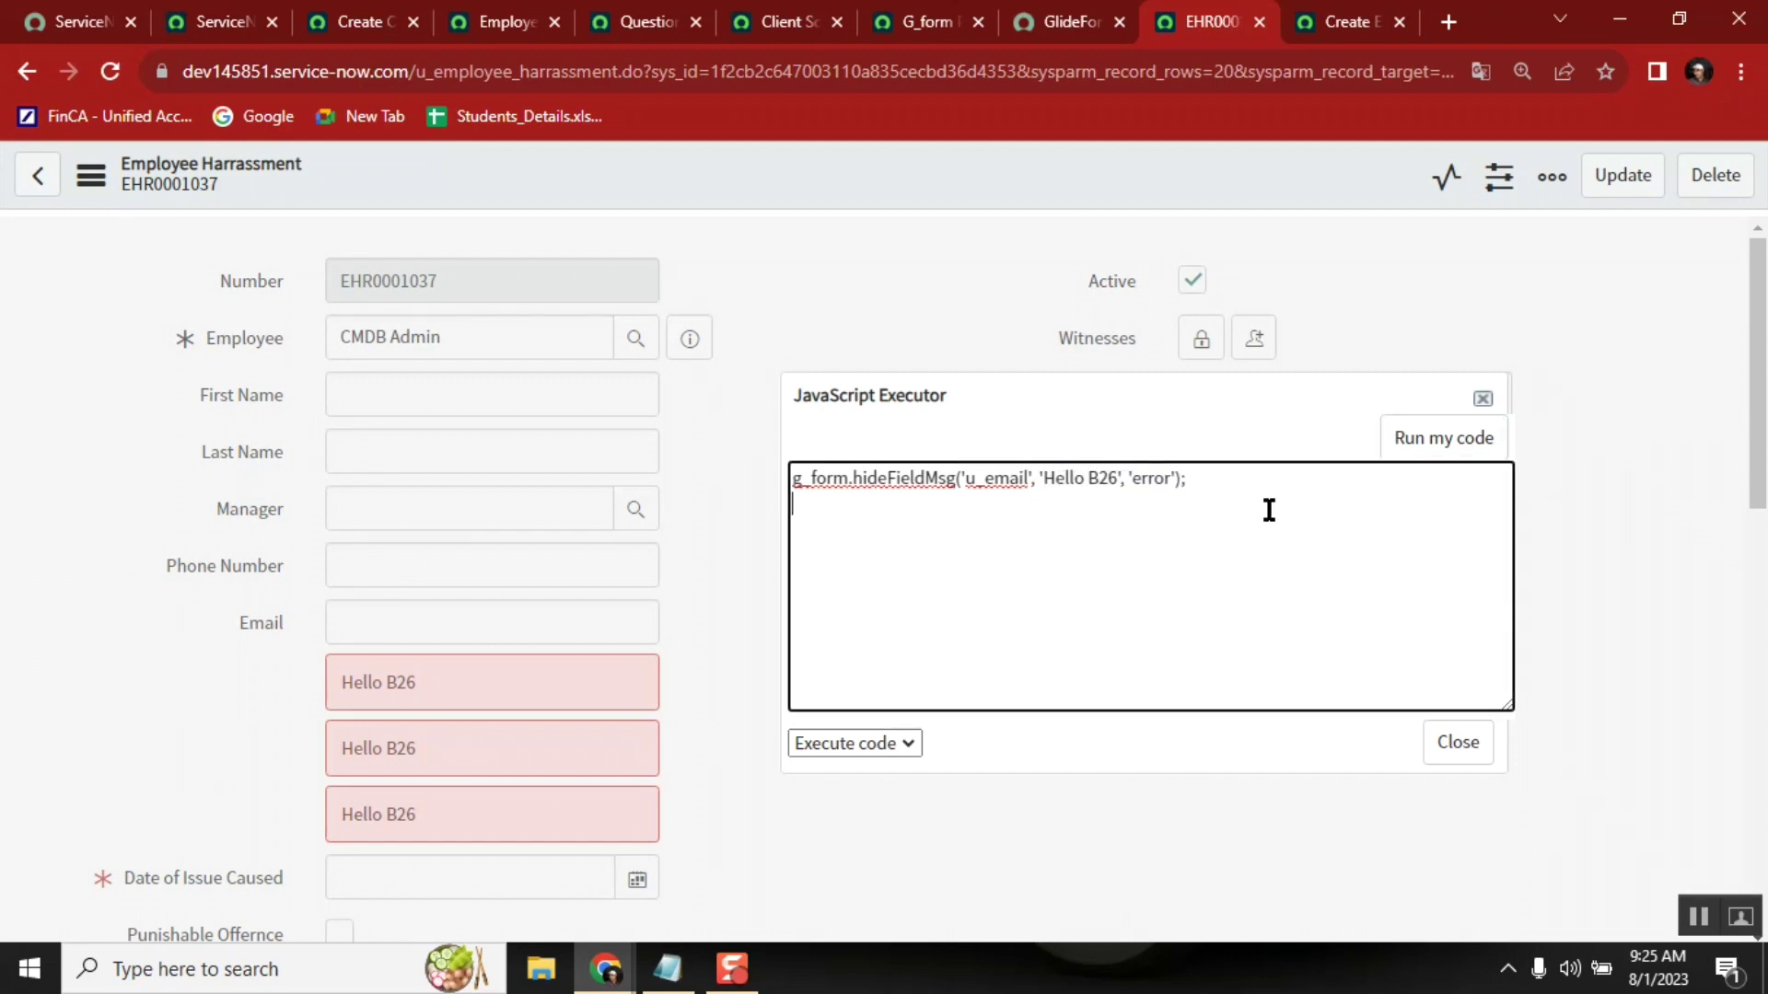
left_click(1416, 455)
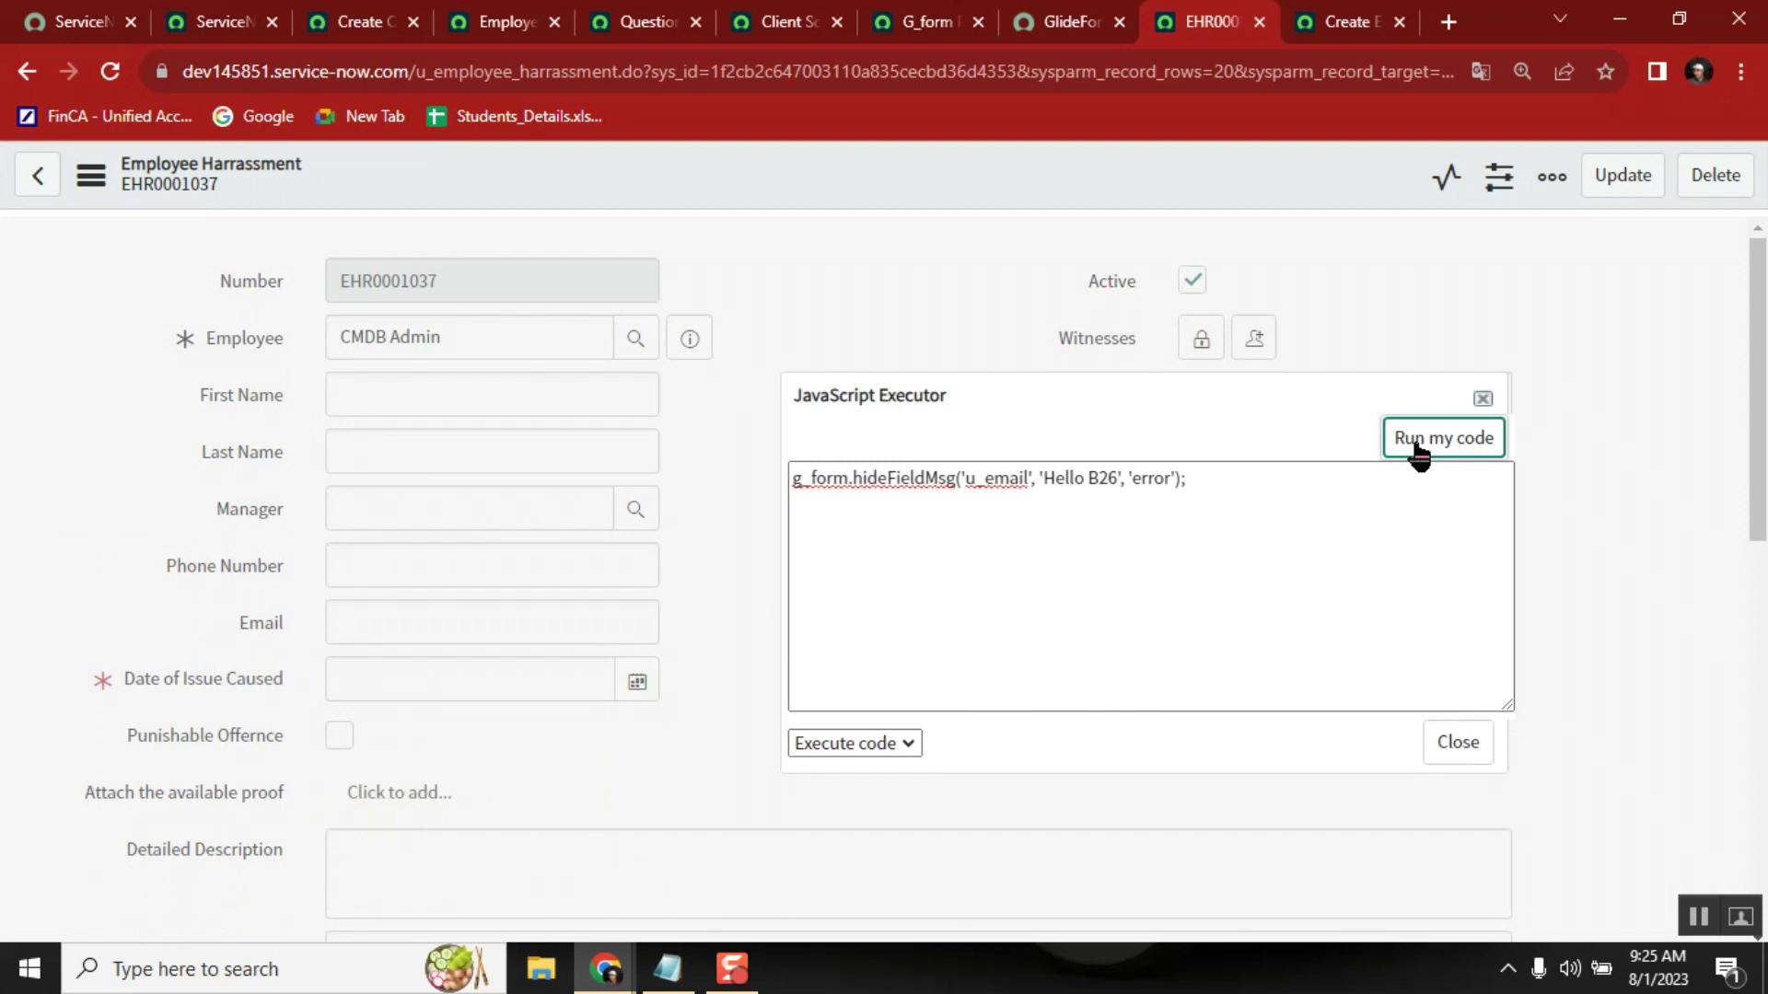
Step: Highlight the B26 and error arguments, then select all and empty the executor code
left_click(1270, 479)
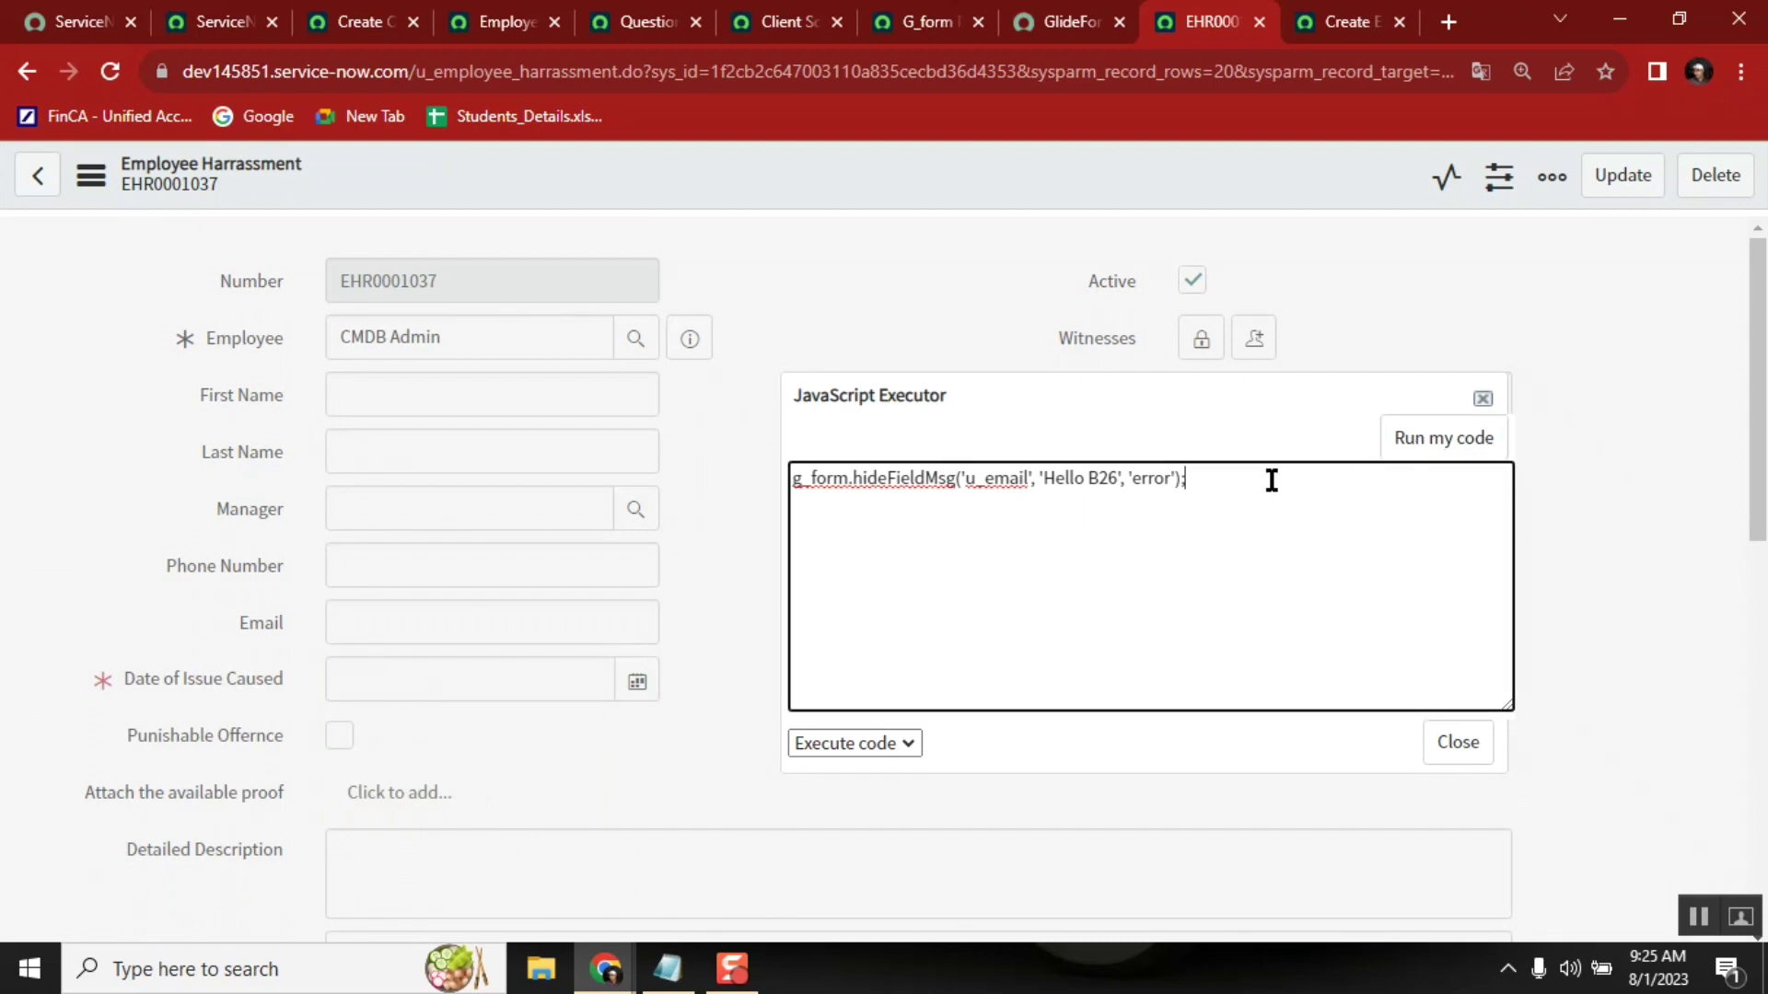
double_click(1100, 478)
double_click(1154, 478)
left_click(1214, 474)
key("ctrl+a")
key("ctrl+c")
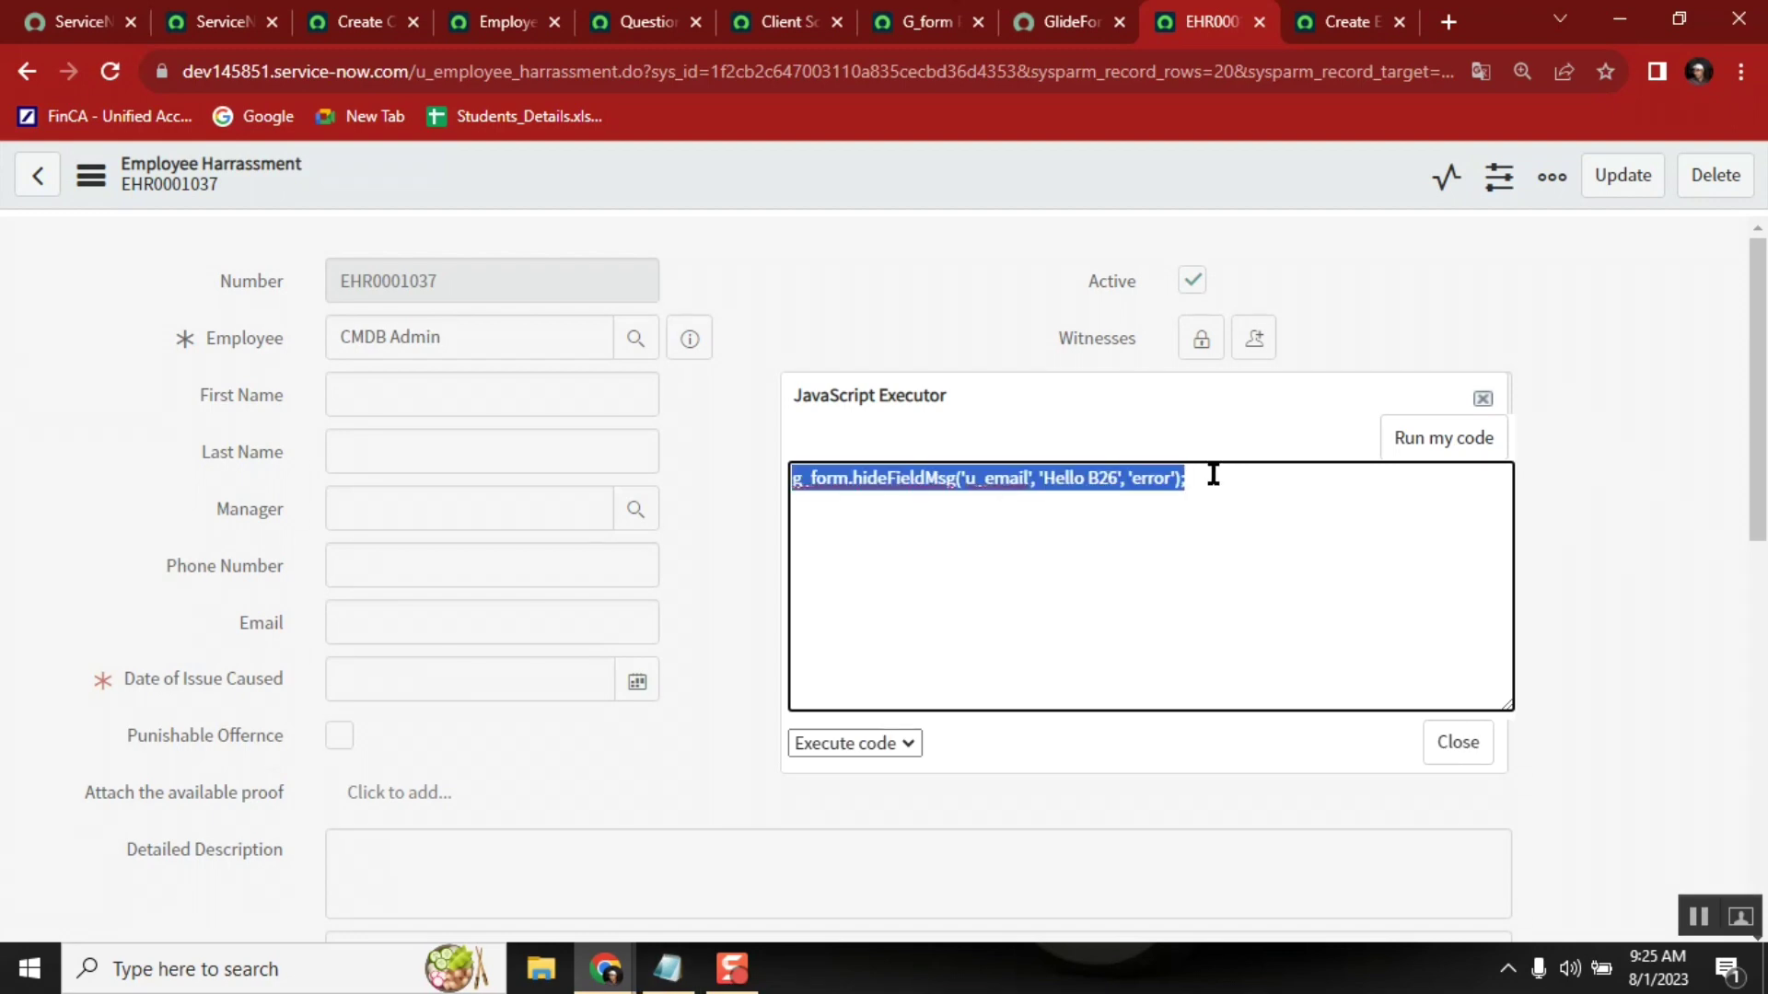
key("BackSpace")
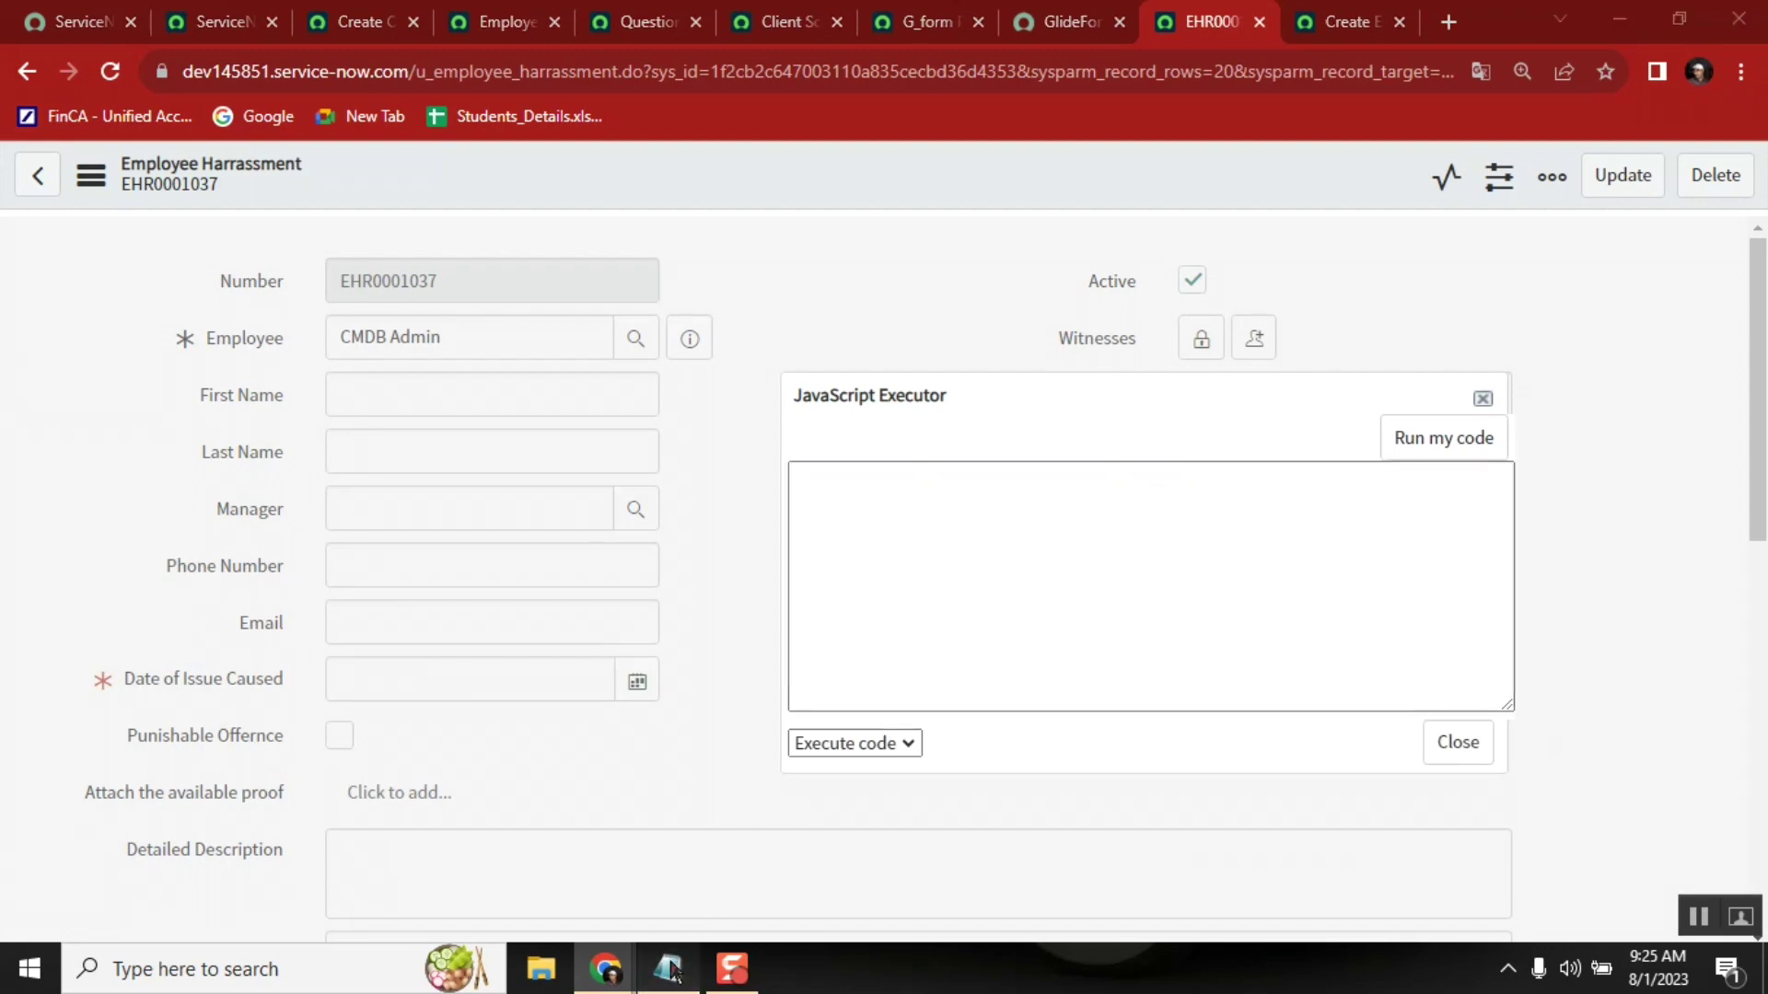
Step: In Notepad, paste the u_email hideFieldMsg call on a new line after the u_manager show line
left_click(667, 968)
left_click(1375, 532)
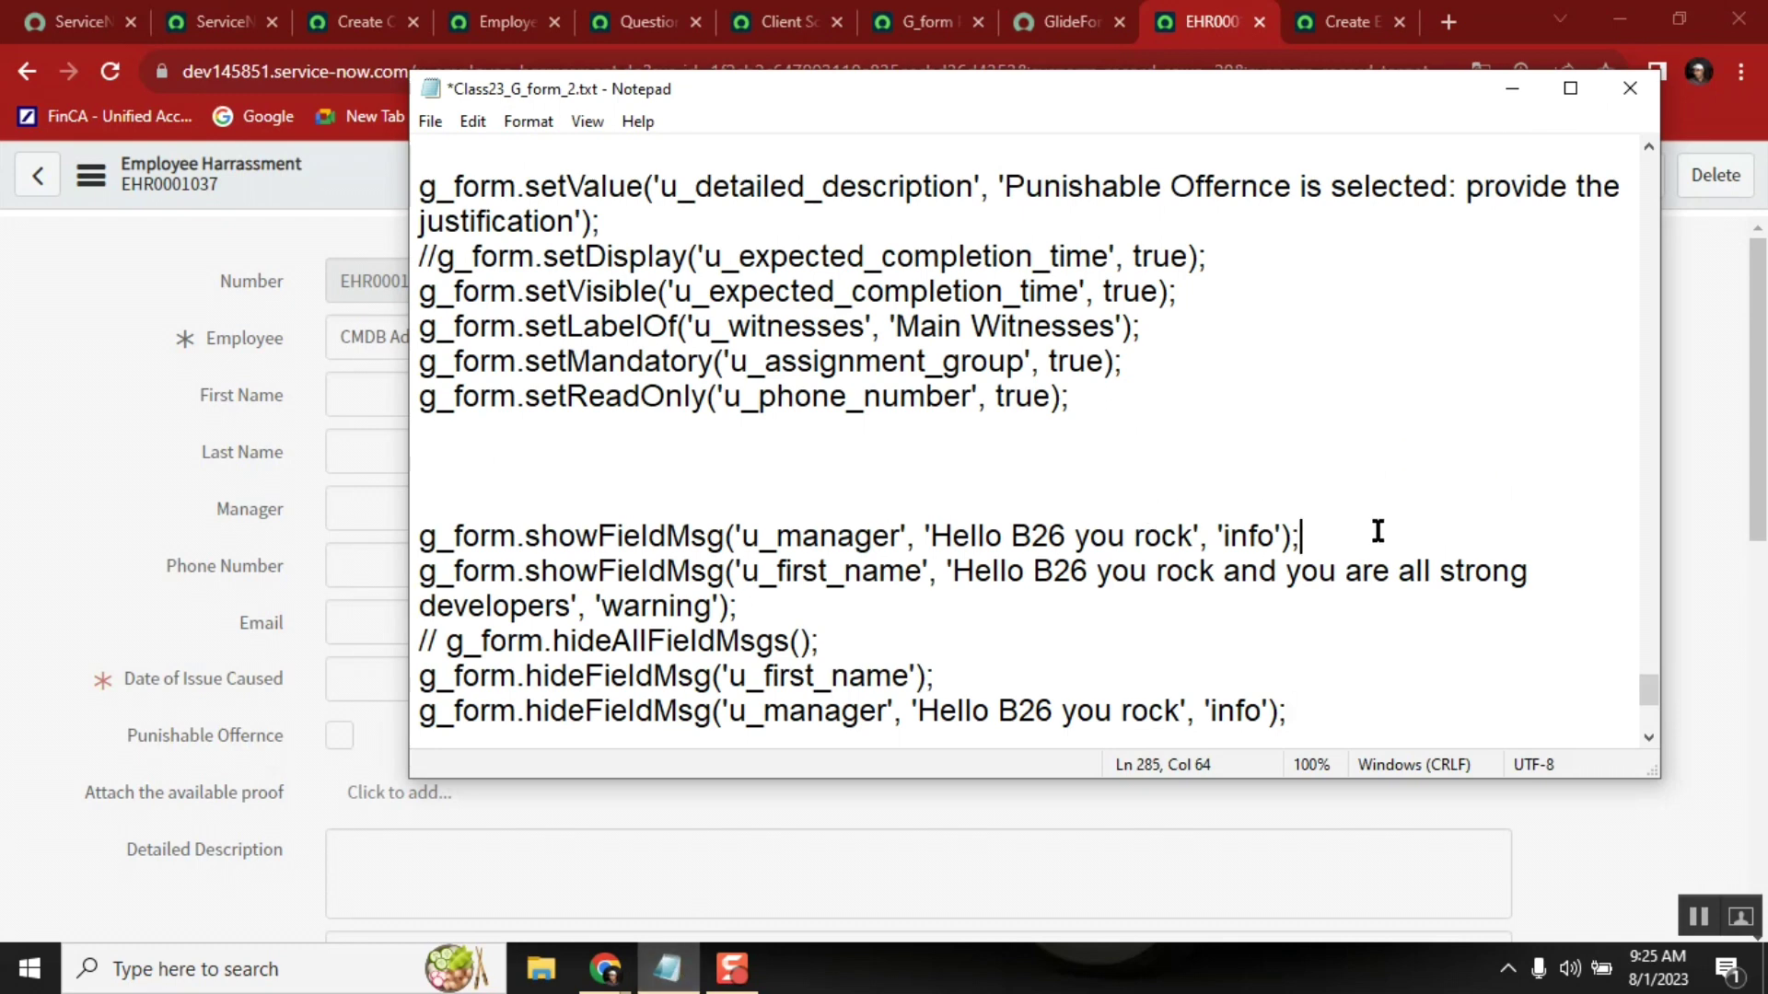
key("Return")
key("ctrl+v")
key("Down")
key("Down")
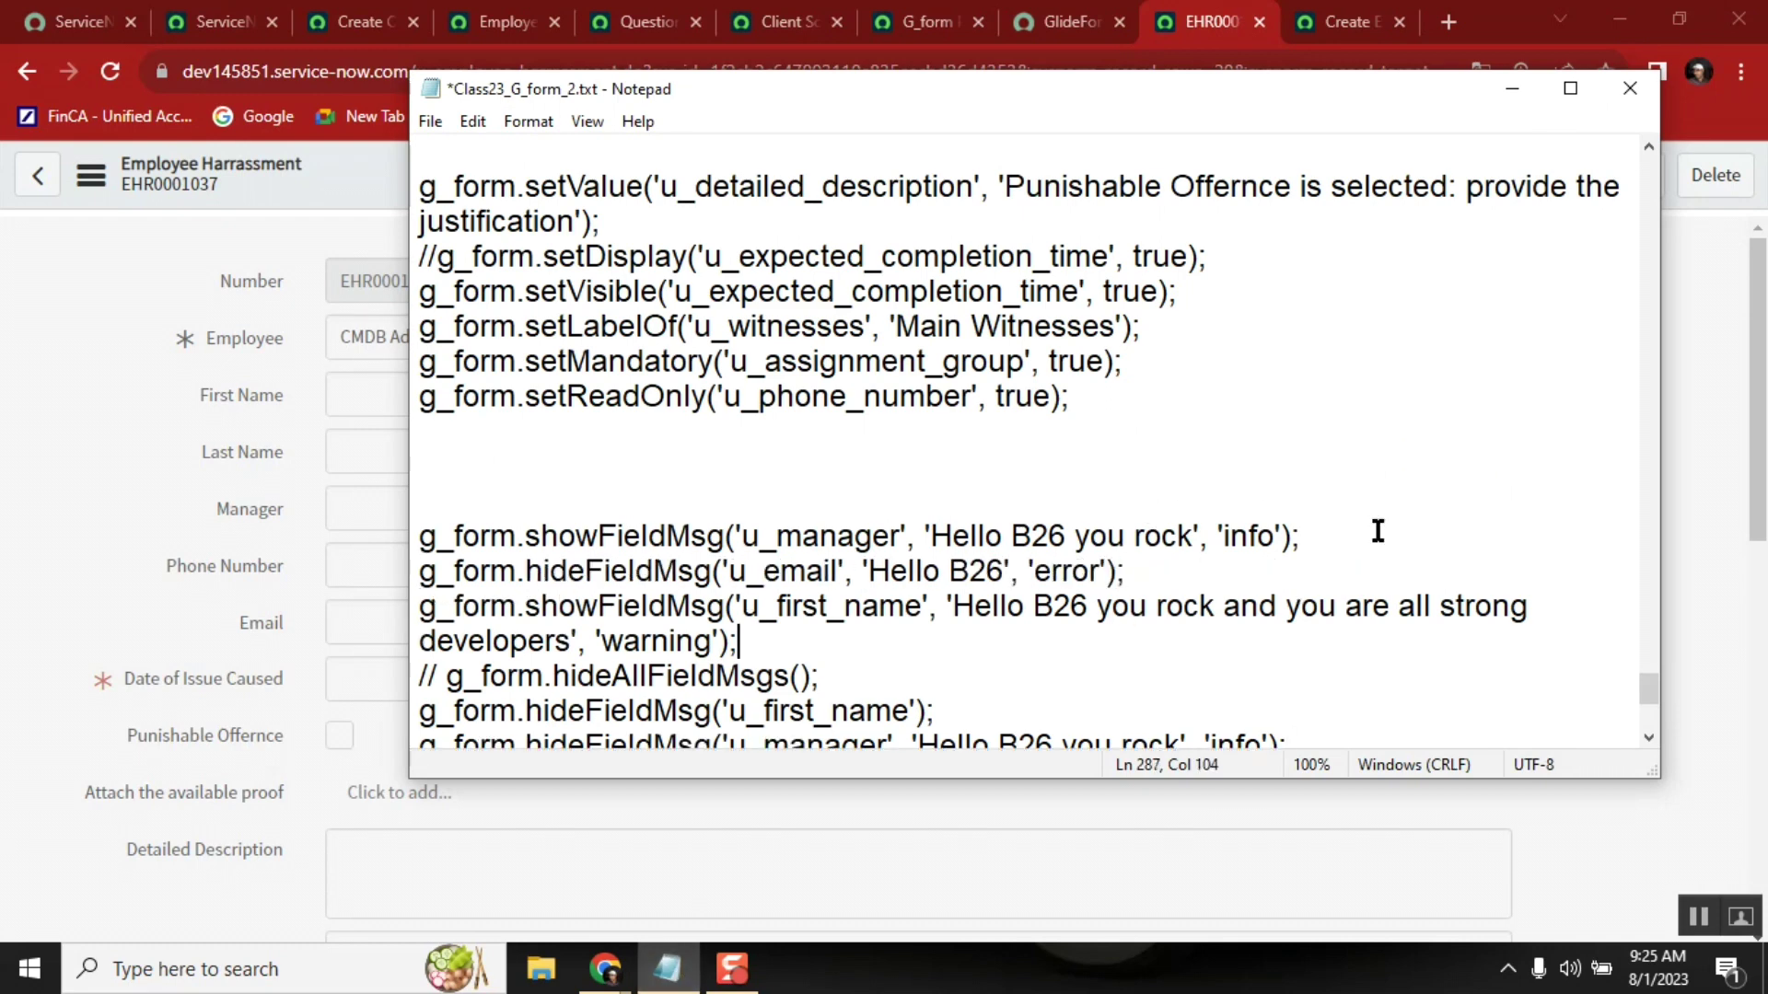
key("Down")
key("Down")
key("Down")
key("Down")
key("Down")
key("Down")
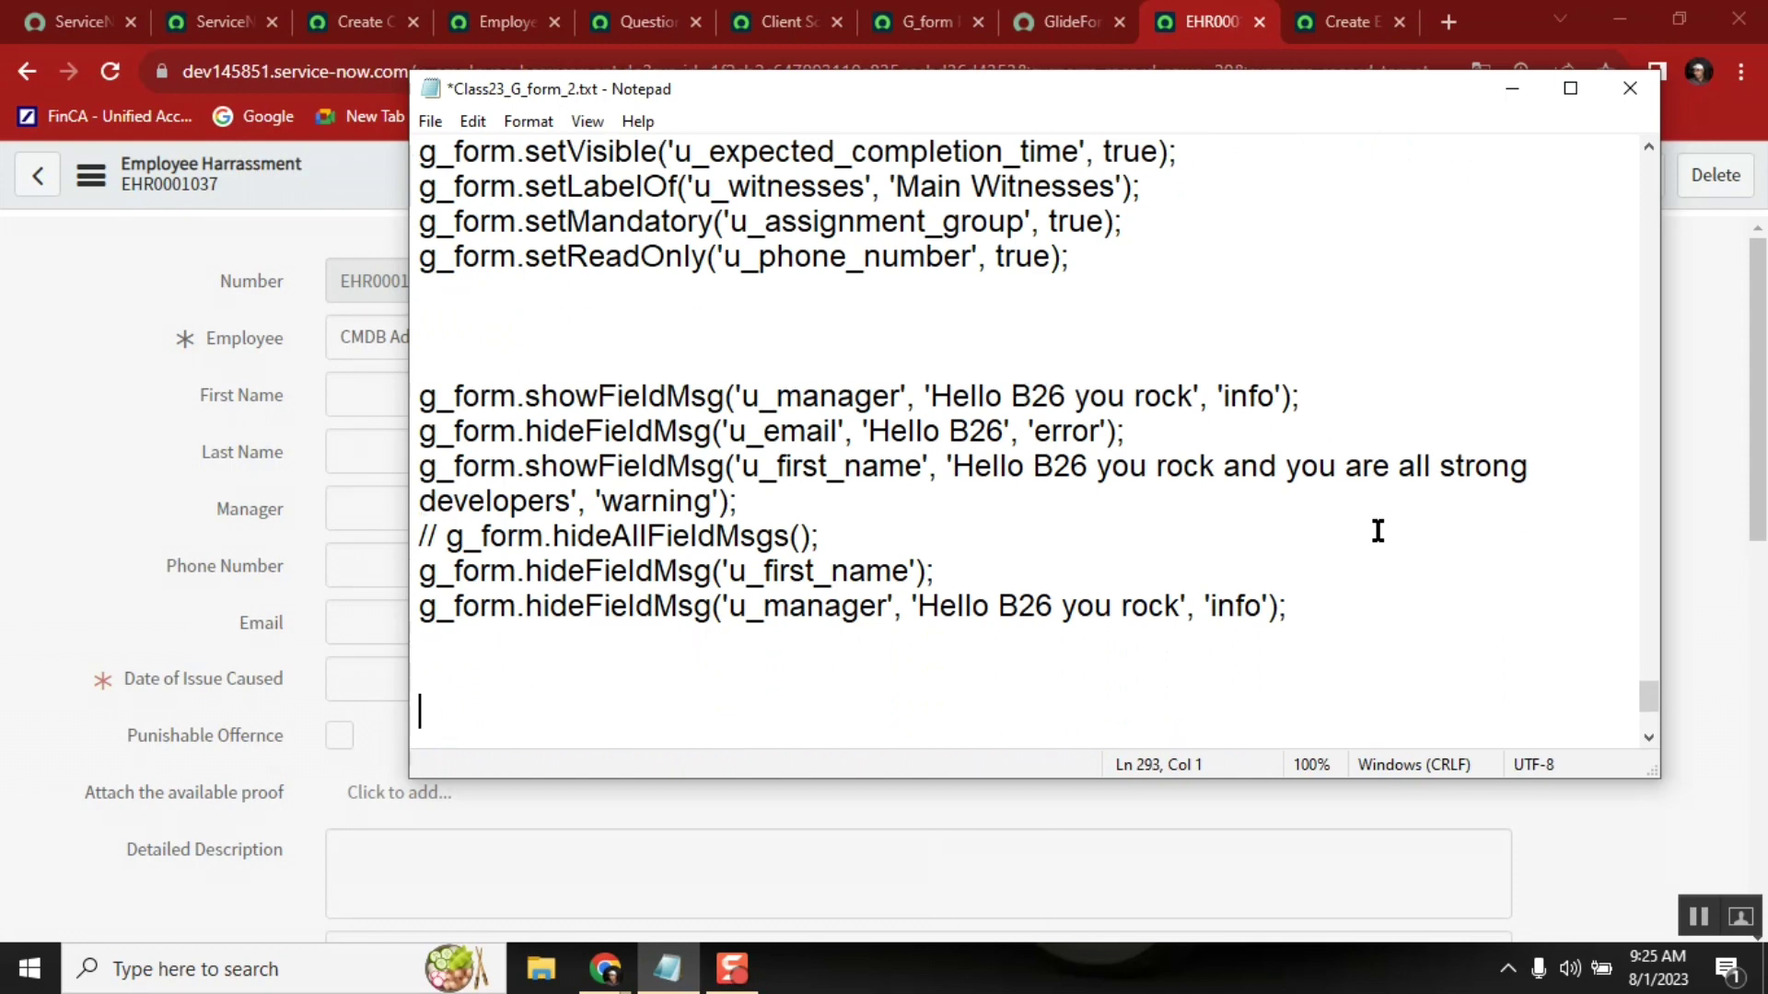
Step: Move the u_email hide line below the other hide calls and add a blank line after the show calls
left_click(1170, 433)
key("shift+Home")
key("ctrl+c")
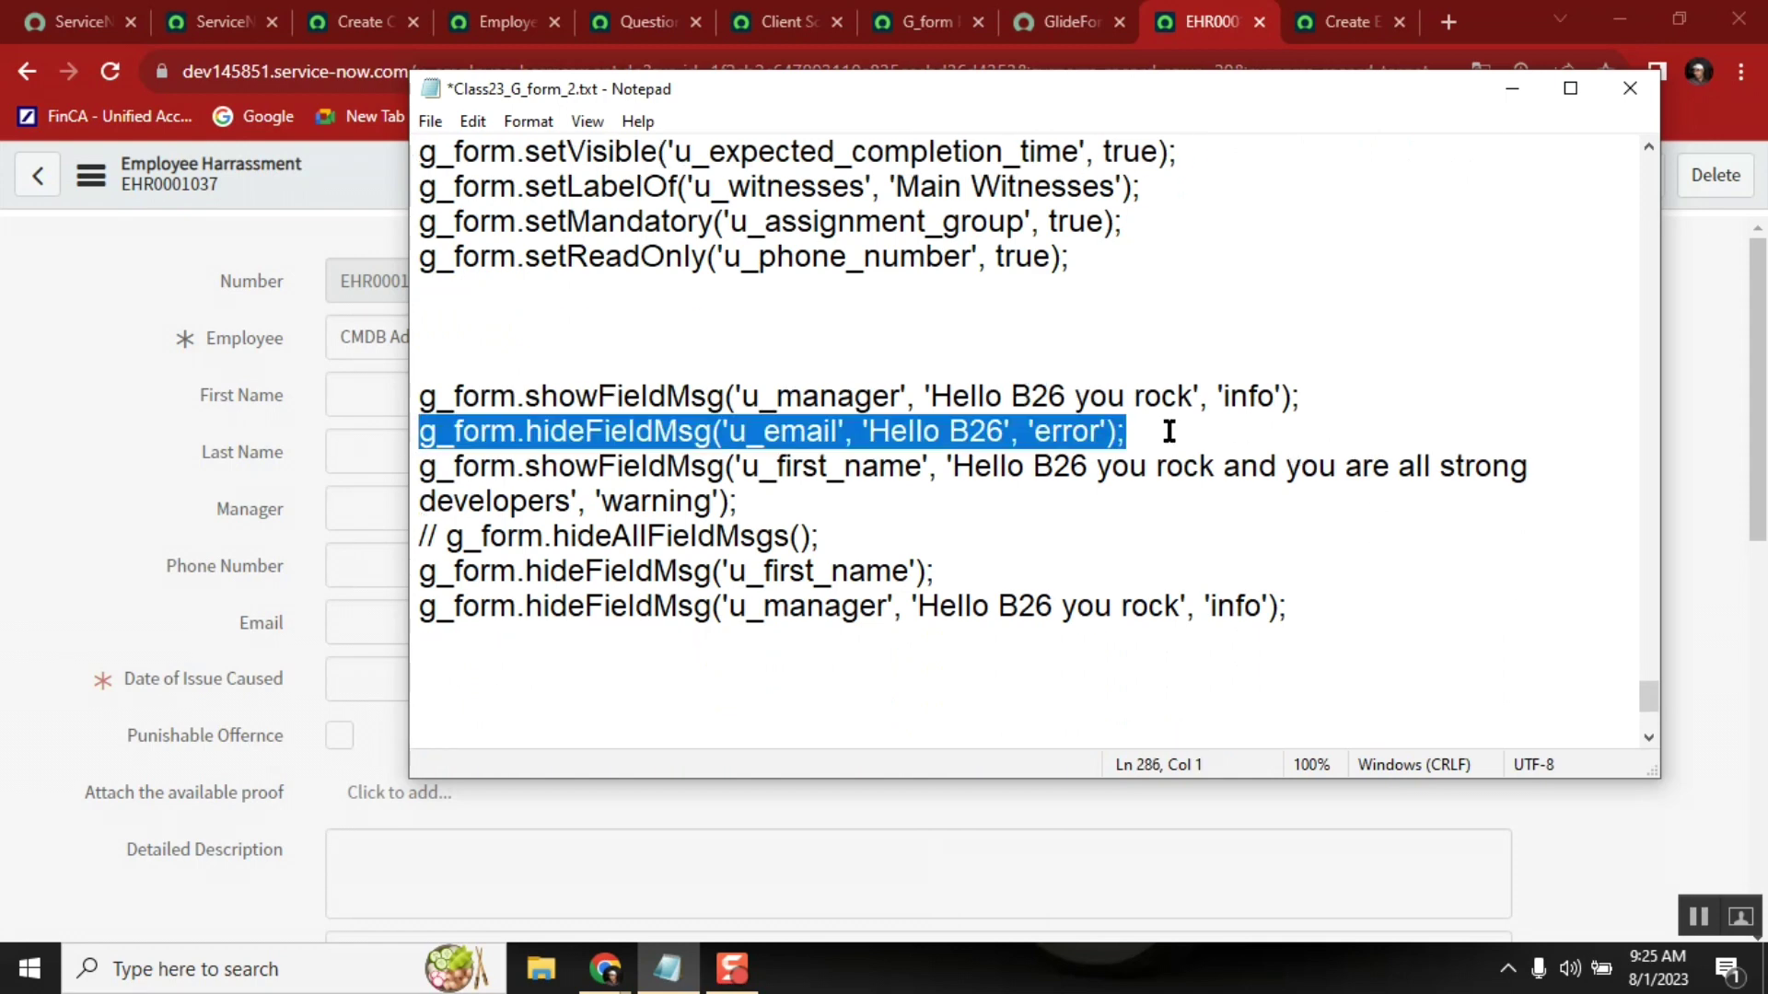
key("Delete")
left_click(560, 673)
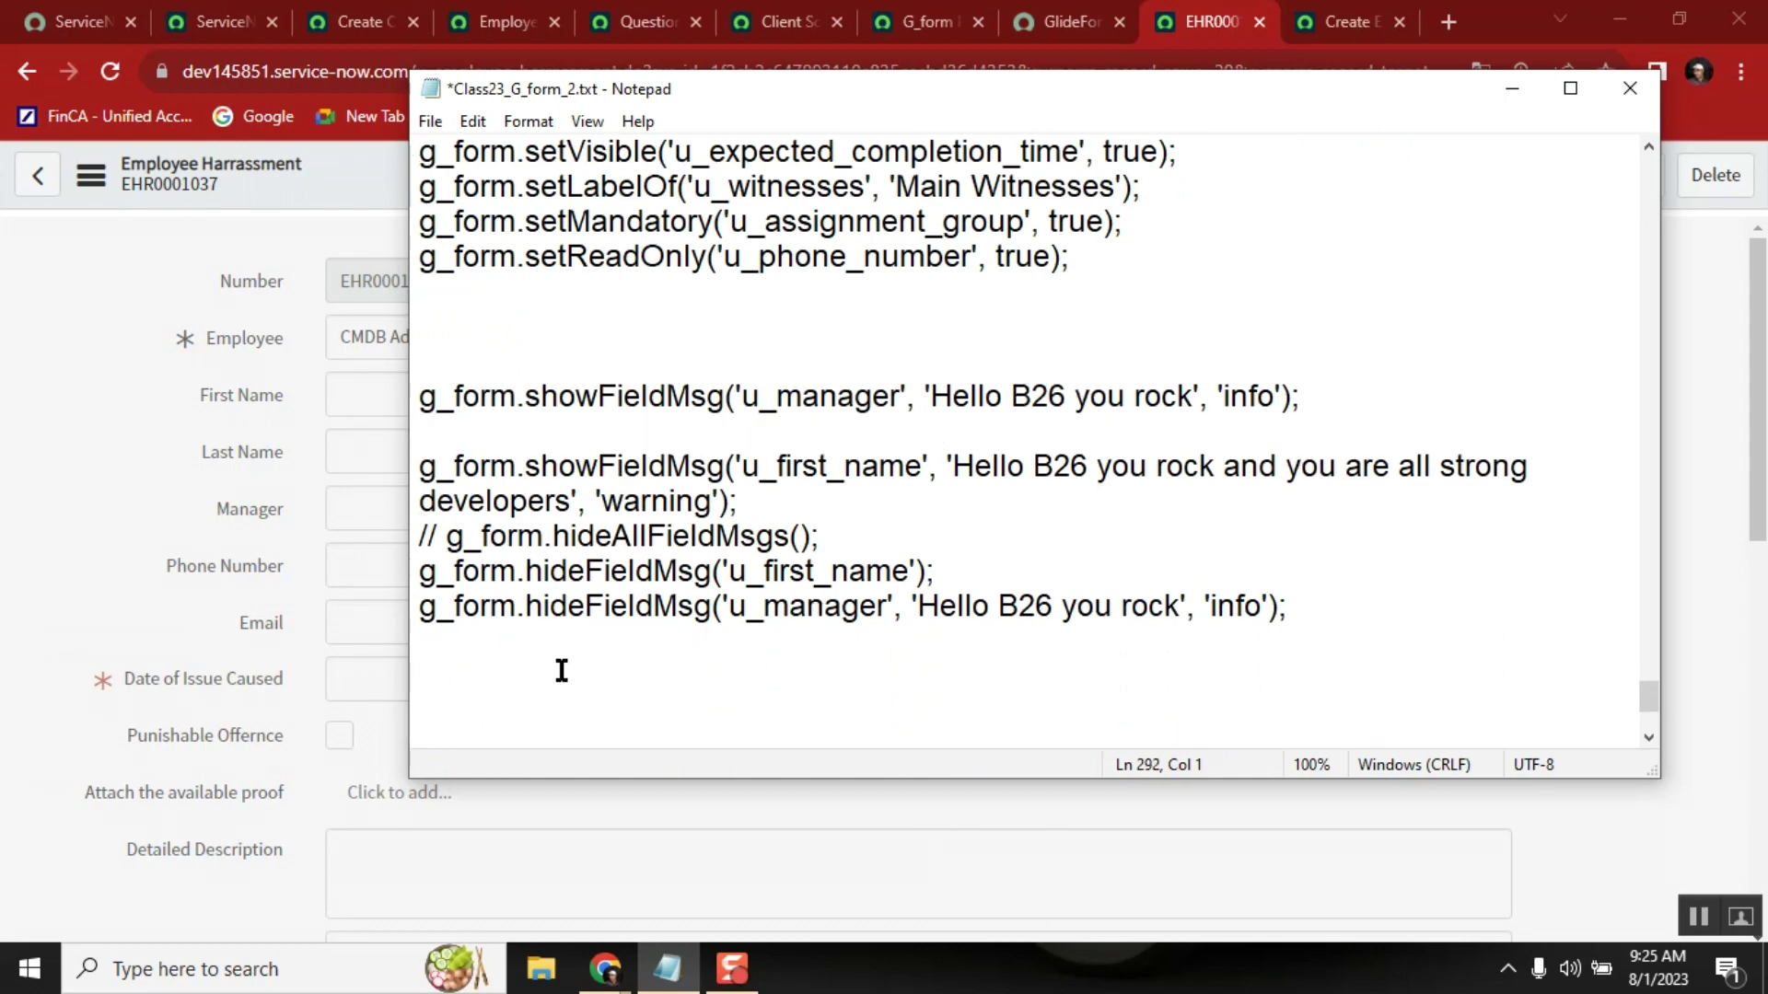
key("ctrl+v")
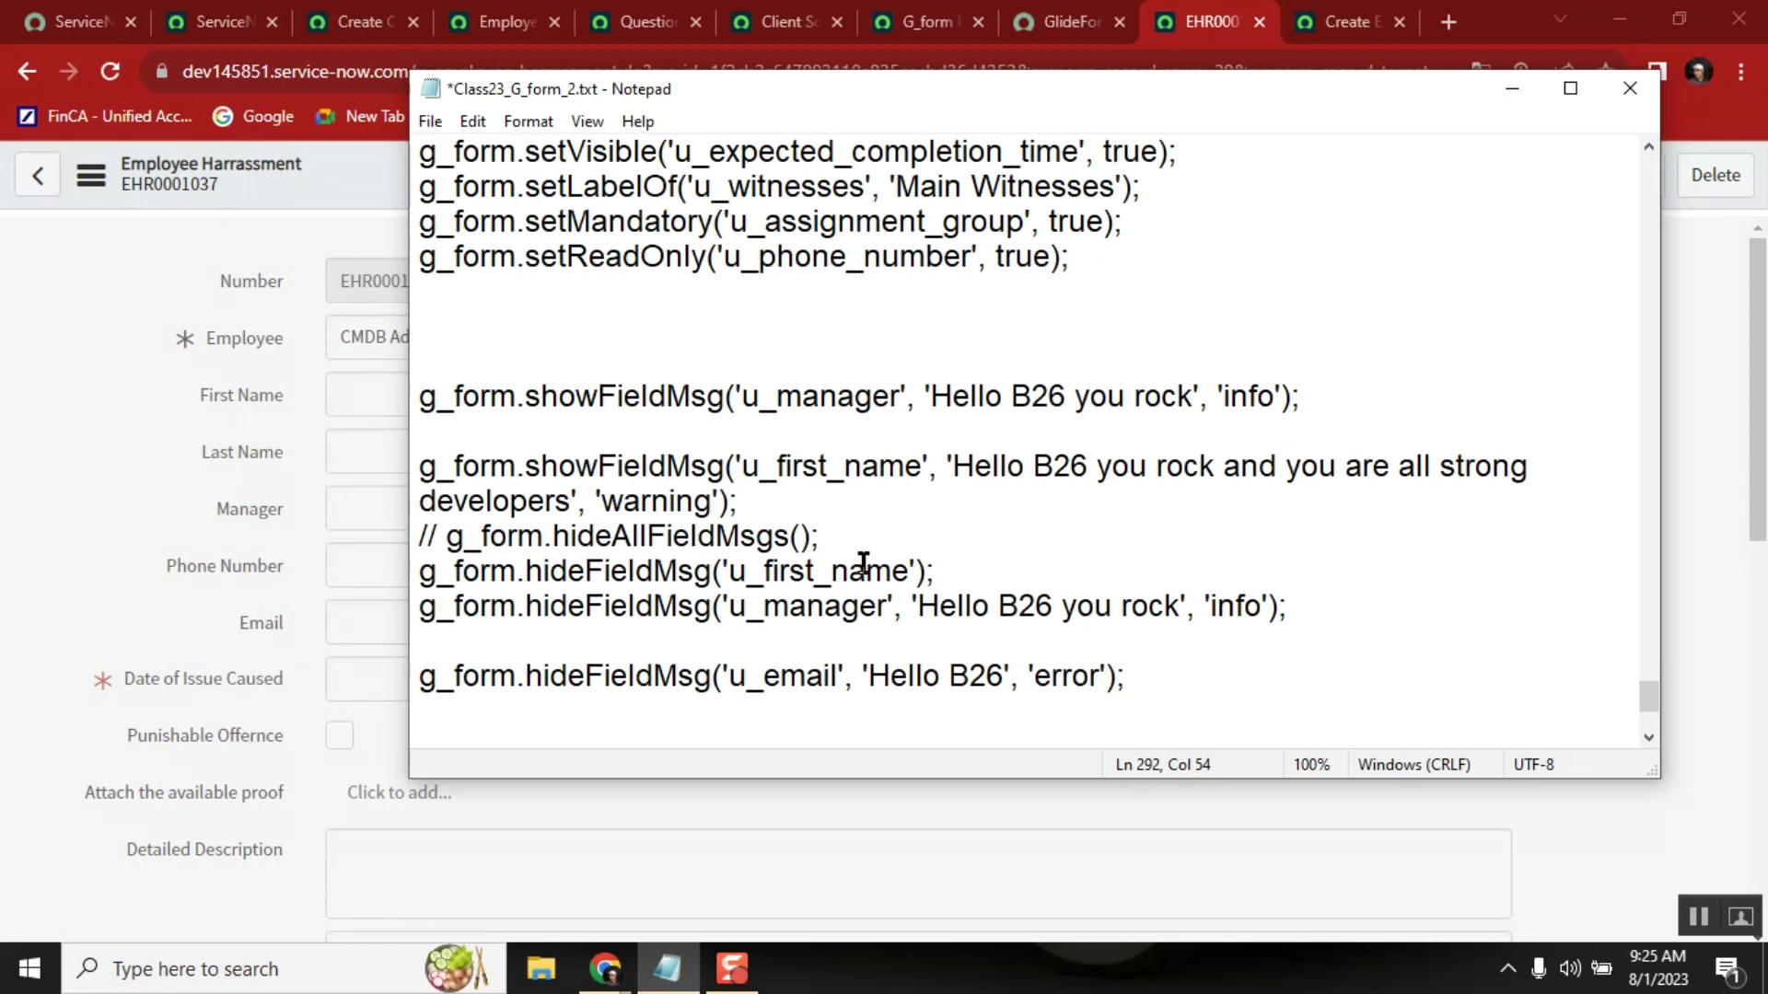
left_click(844, 531)
left_click(787, 500)
key("Return")
Step: Copy the u_email line back up after u_manager and change it to showFieldMsg('u_email', 'Hello B26', 'error')
left_click(1147, 719)
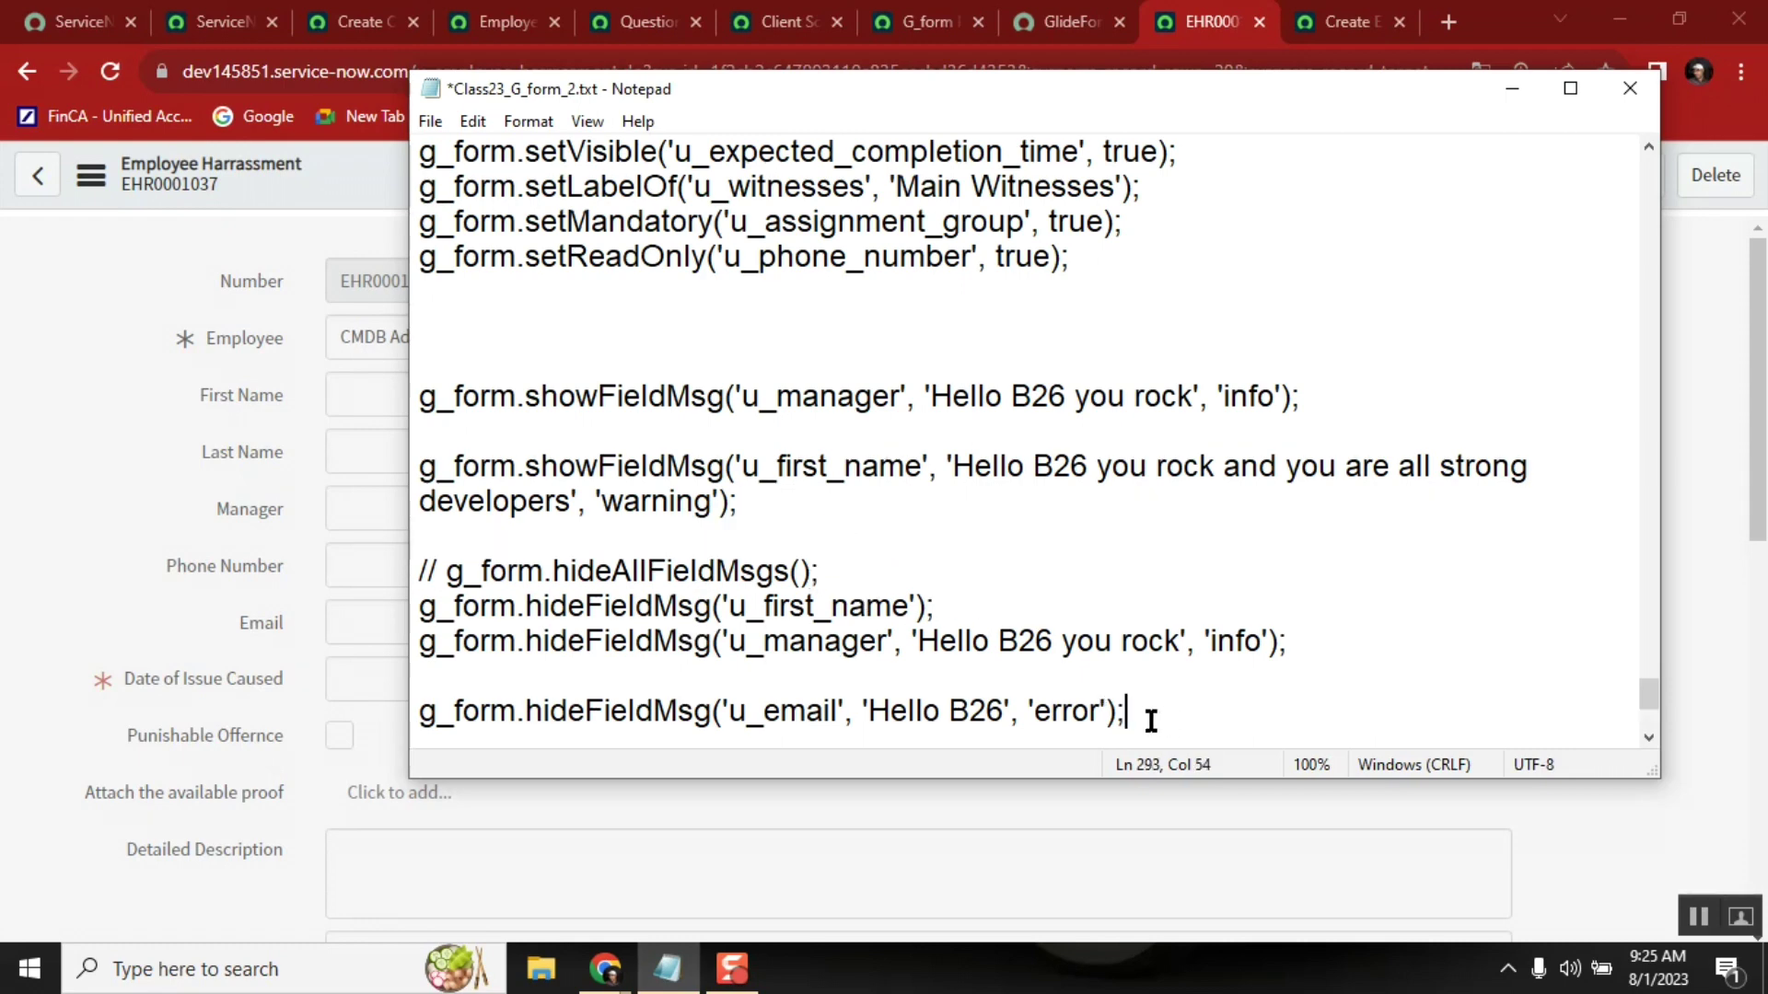
left_click(422, 715, "shift")
key("ctrl+c")
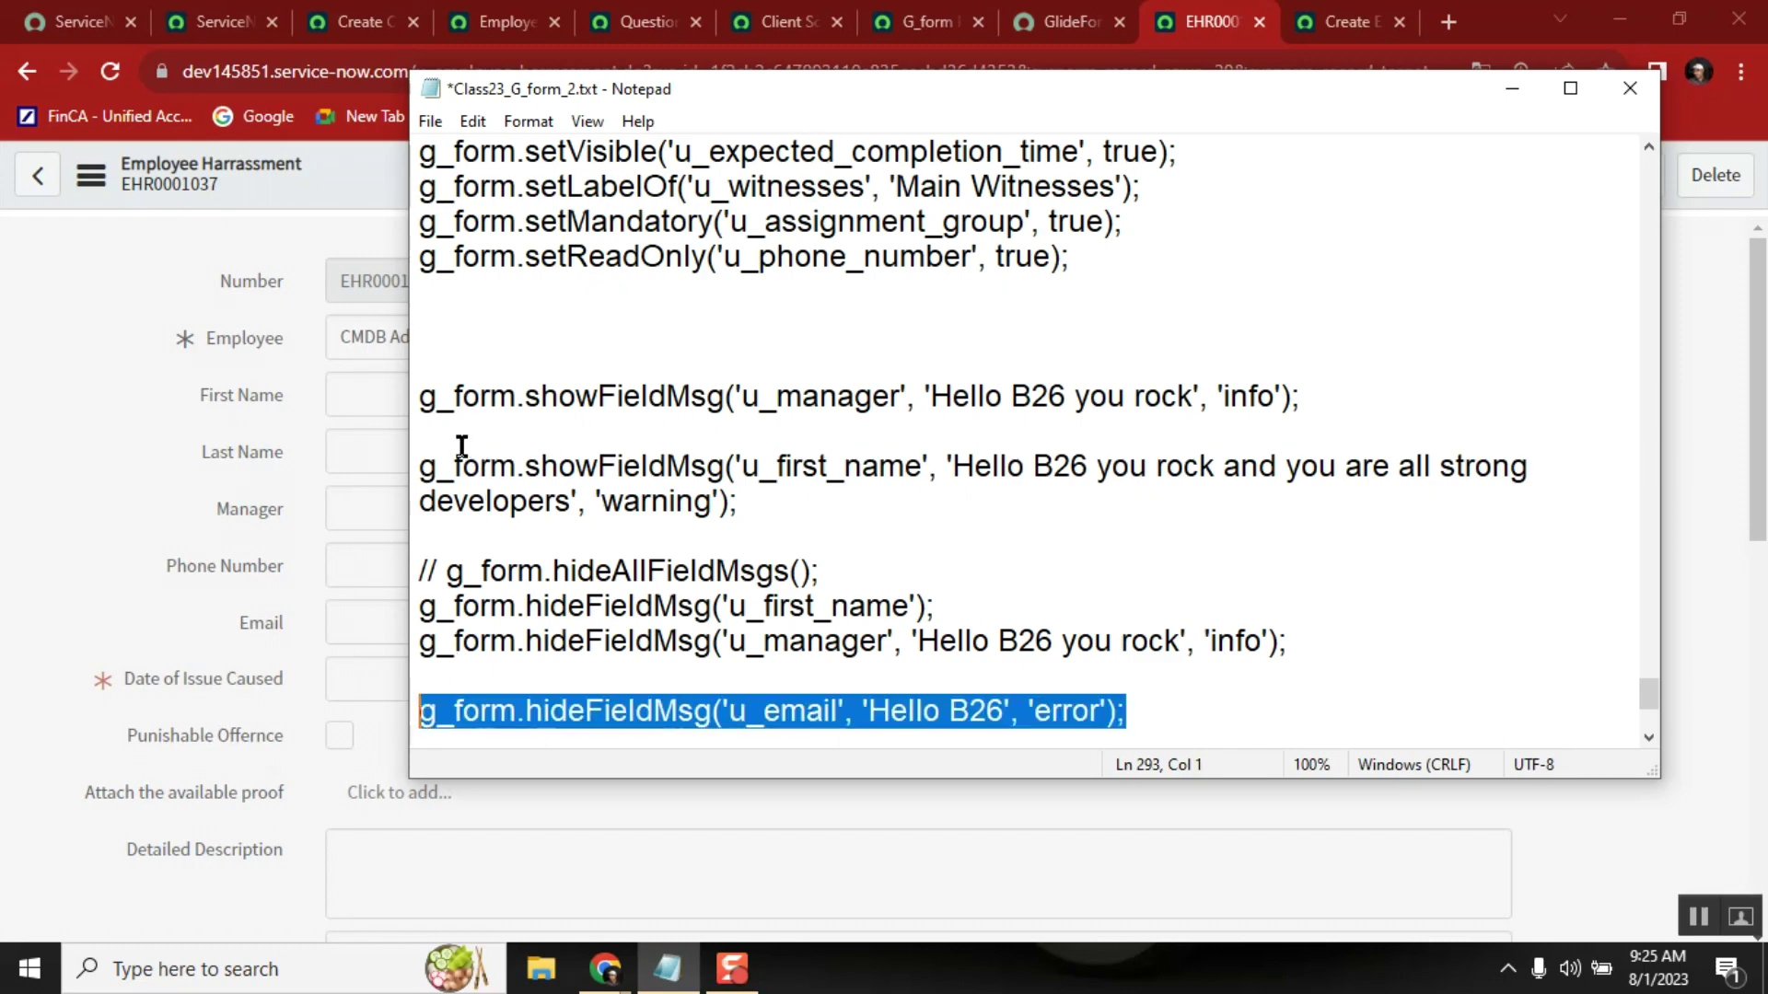
left_click(462, 431)
key("ctrl+v")
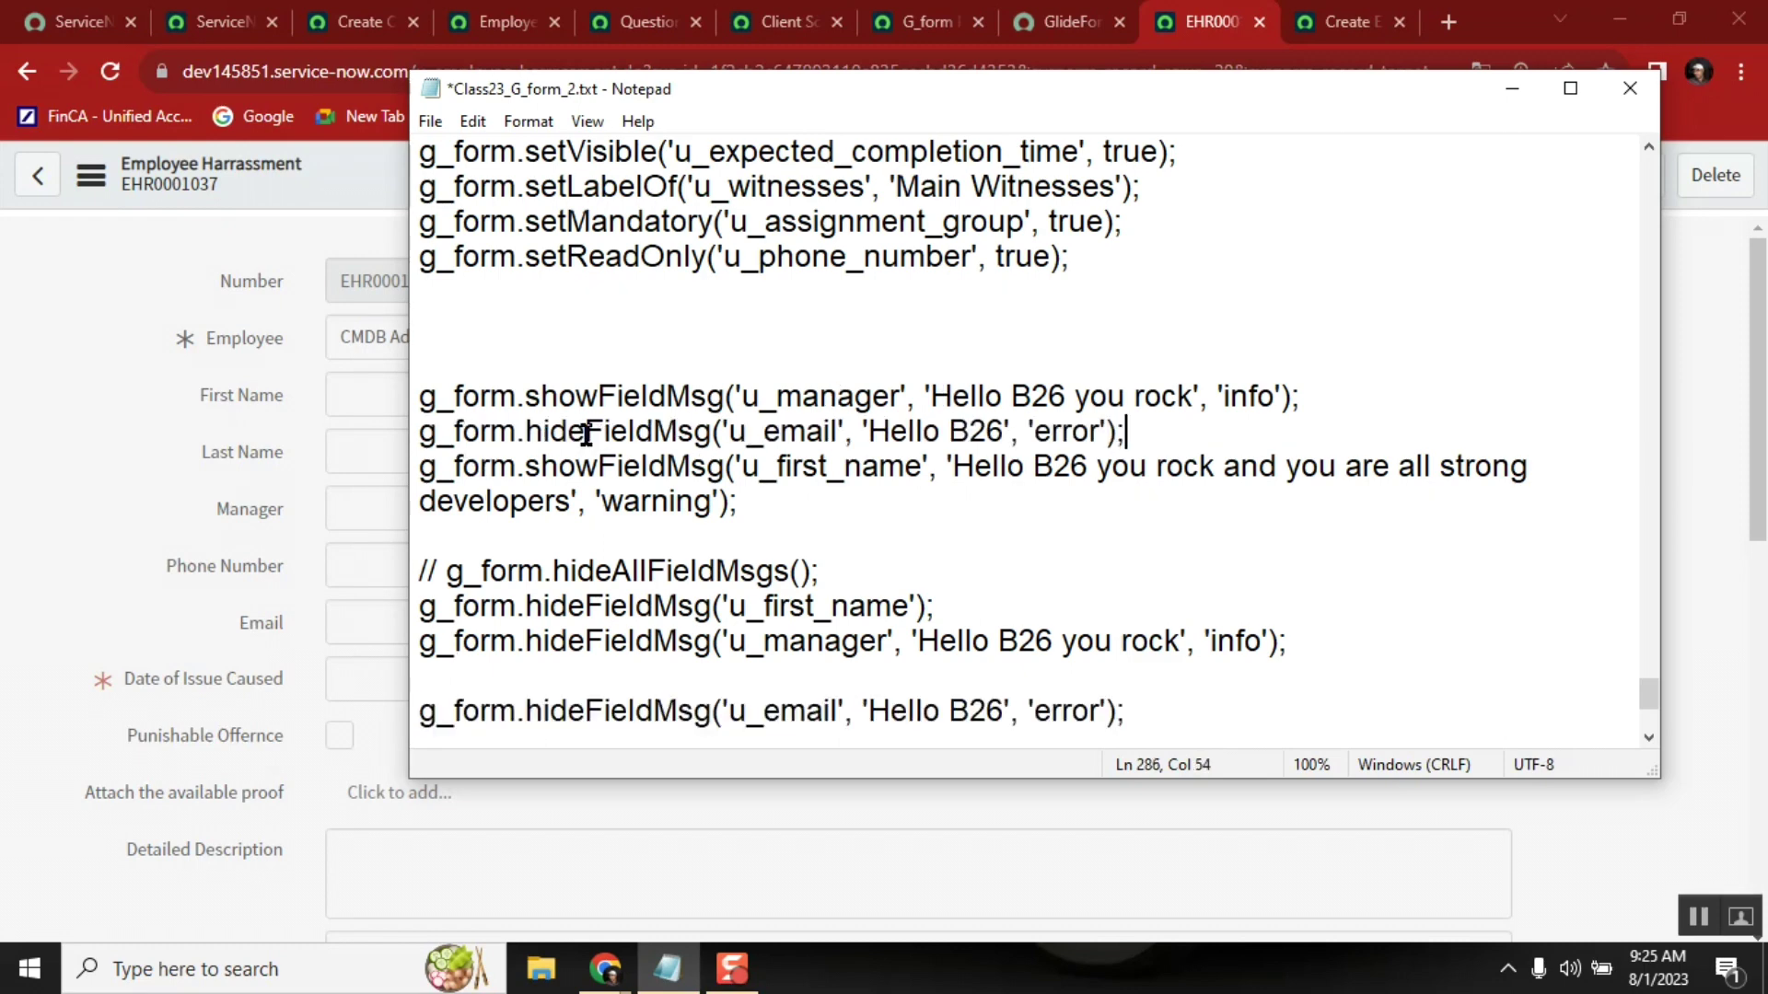
left_click(583, 432)
key("BackSpace")
key("BackSpace")
key("BackSpace")
key("BackSpace")
type("s")
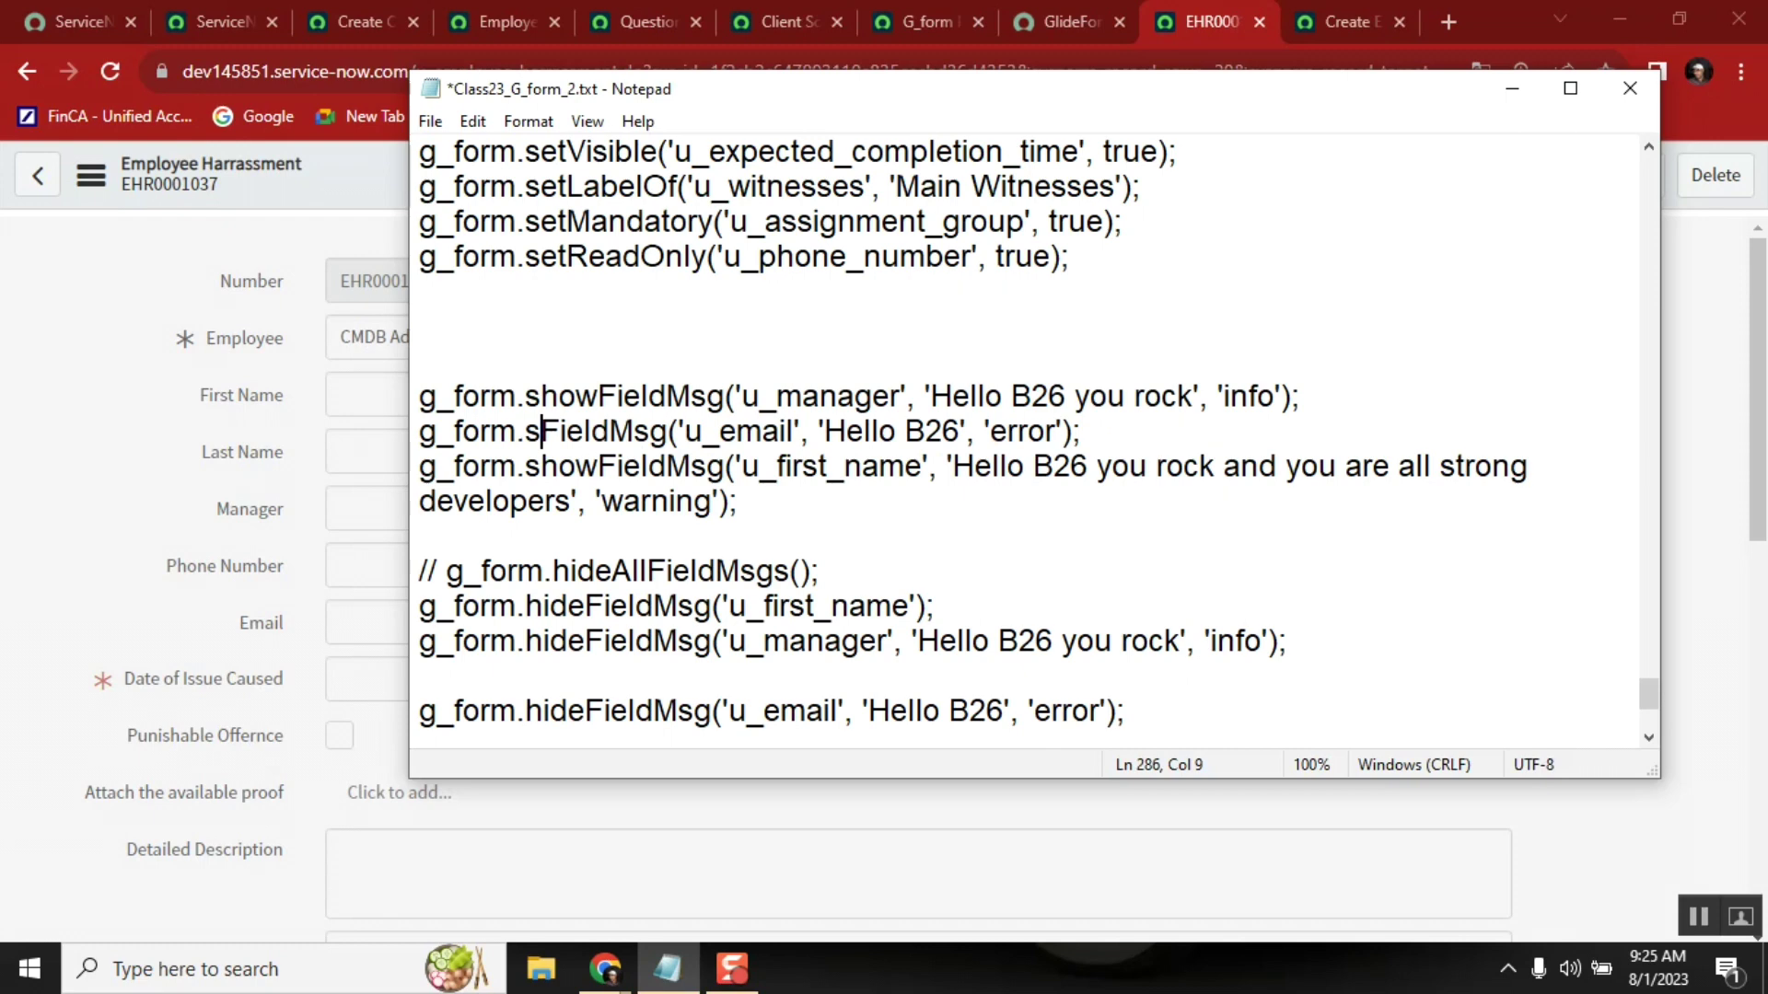
type("how")
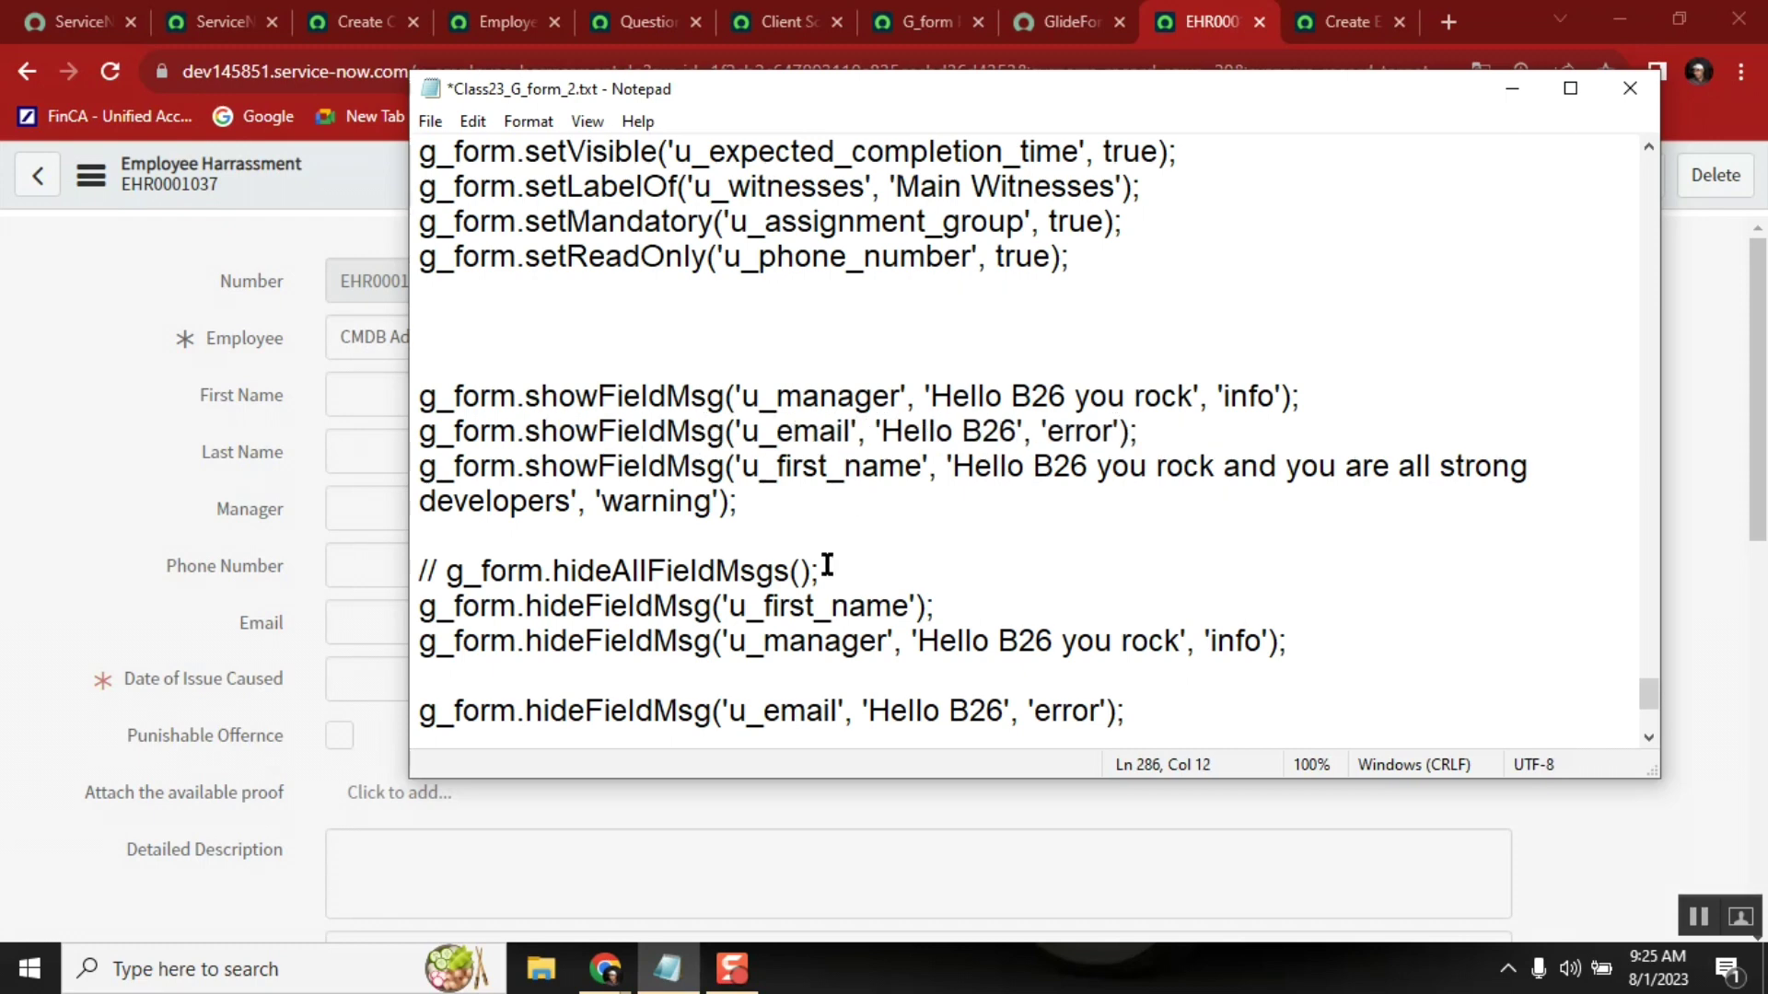
Step: Remove the blank line above the u_email hide call so the hides are grouped
left_click(842, 573)
left_click(1318, 654)
key("Delete")
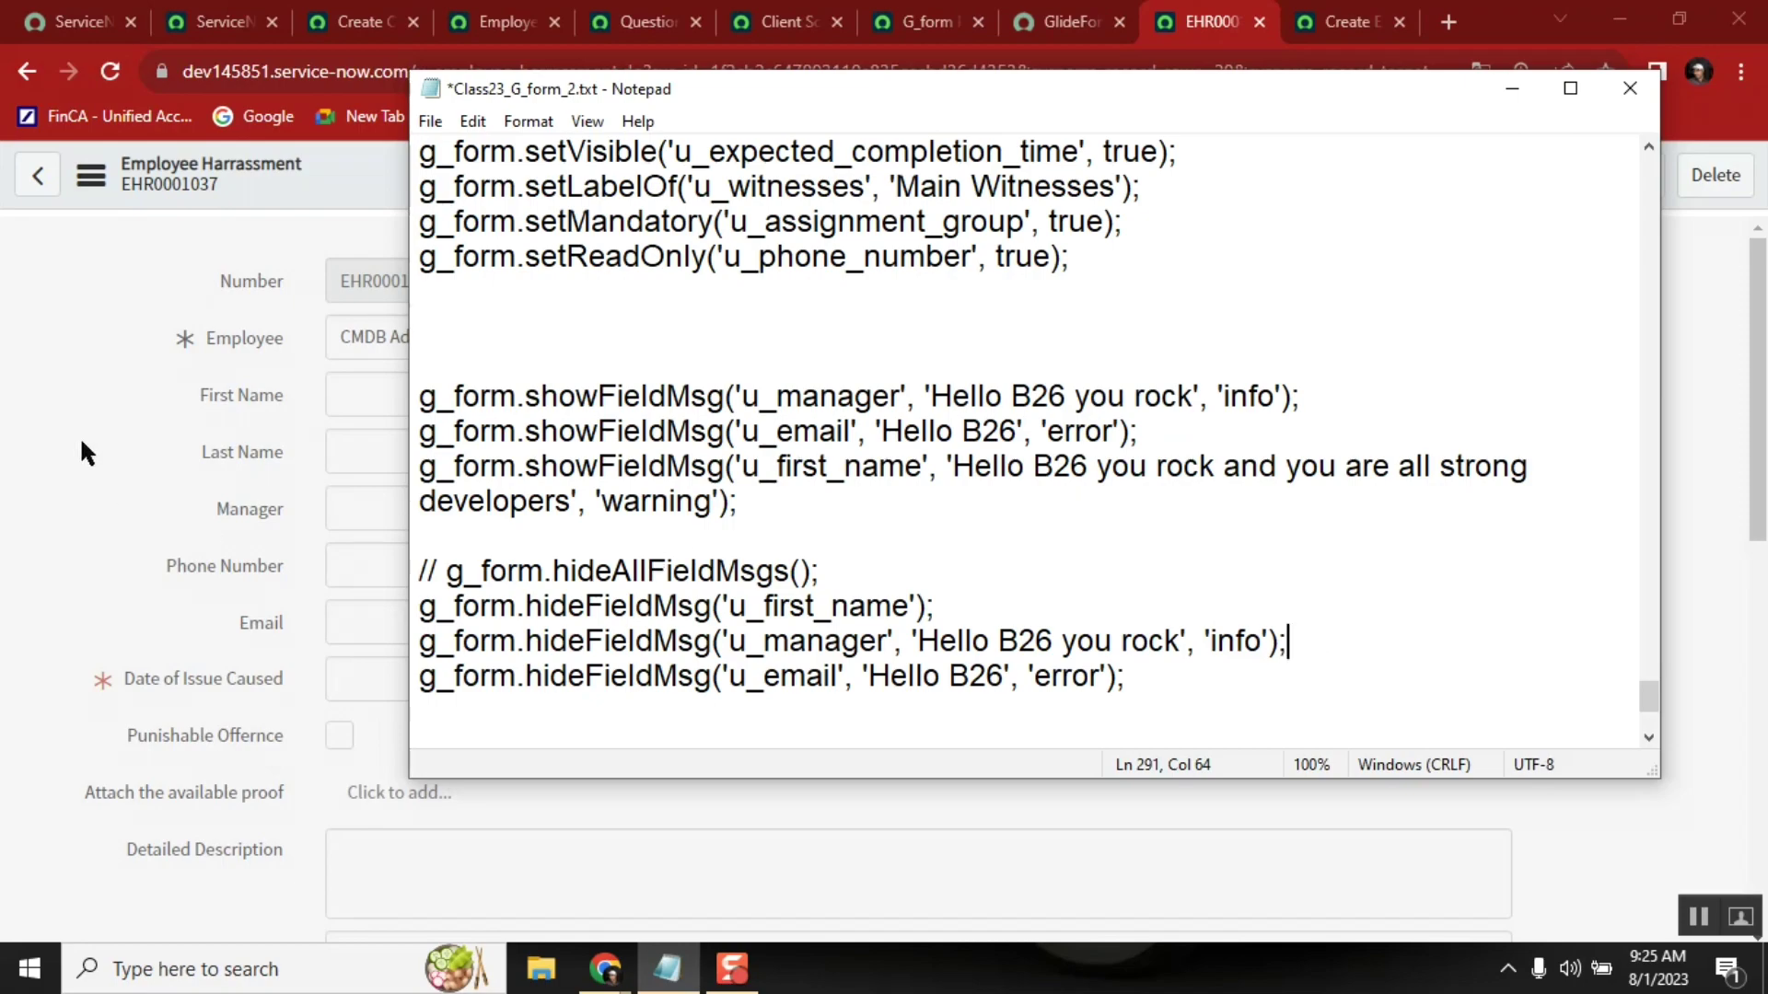